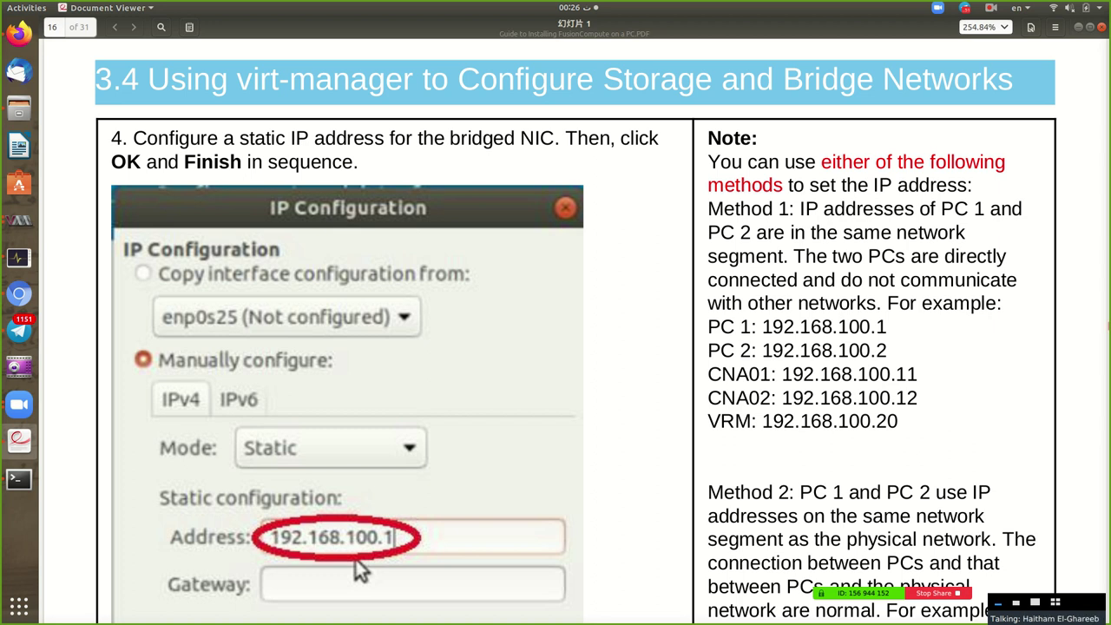
- Set the bridge's IPv4 mode to Static with address 192.168.1.100
{"action": "scroll", "coordinate": [555, 347], "scroll_direction": "down", "scroll_amount": 4}
{"action": "scroll", "coordinate": [555, 347], "scroll_direction": "up", "scroll_amount": 2}
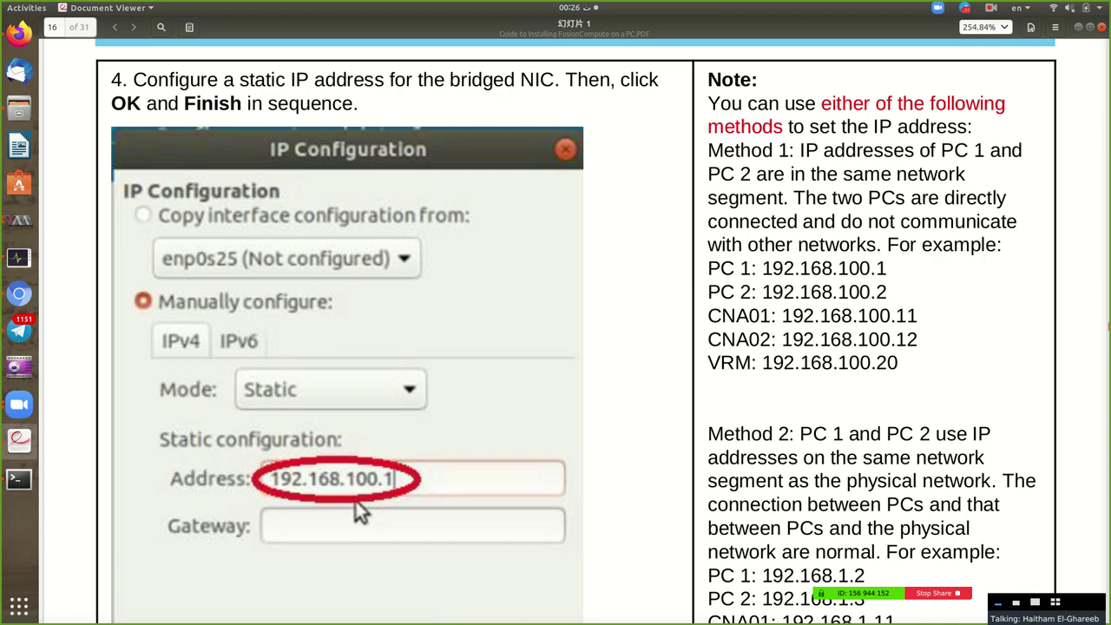
{"action": "scroll", "coordinate": [555, 347], "scroll_direction": "down", "scroll_amount": 13}
{"action": "scroll", "coordinate": [555, 347], "scroll_direction": "down", "scroll_amount": 5}
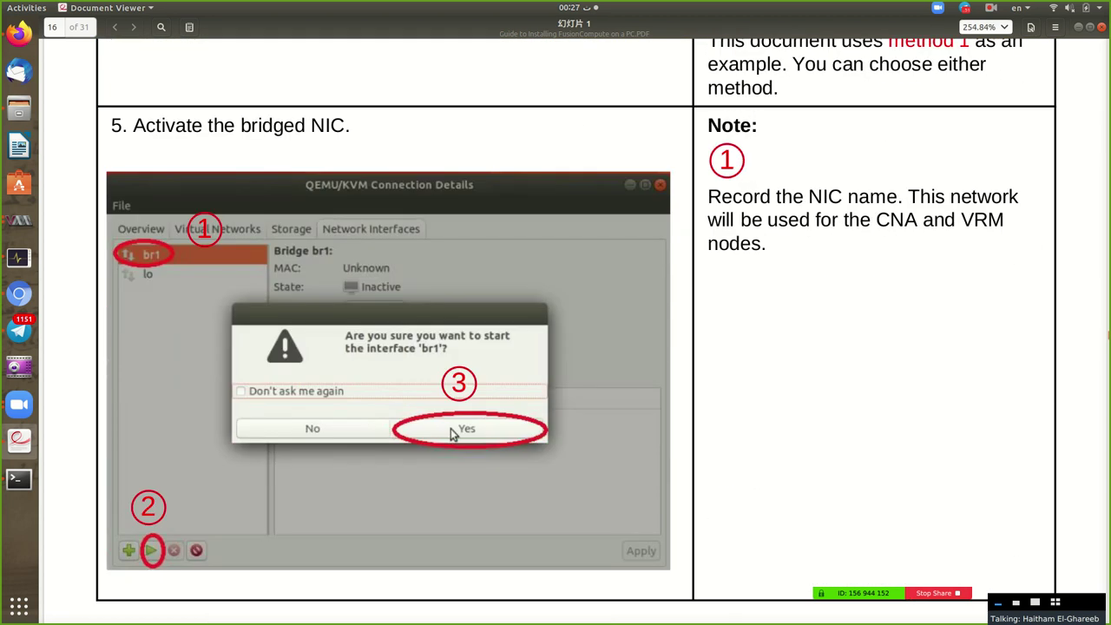
{"action": "key", "text": "alt+Tab"}
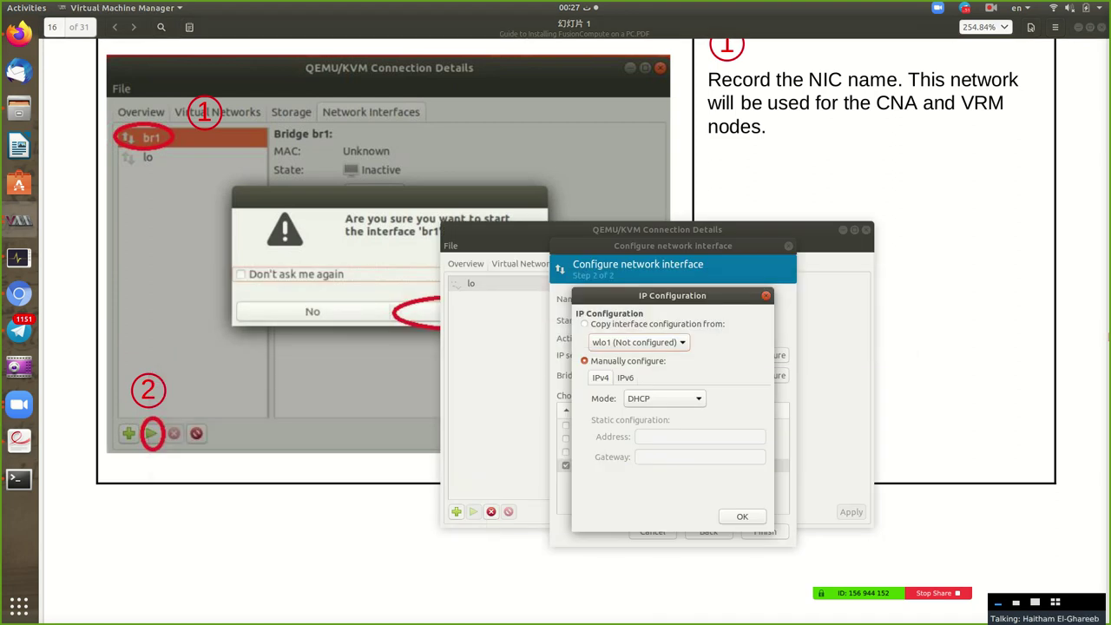
{"action": "left_click", "coordinate": [664, 398]}
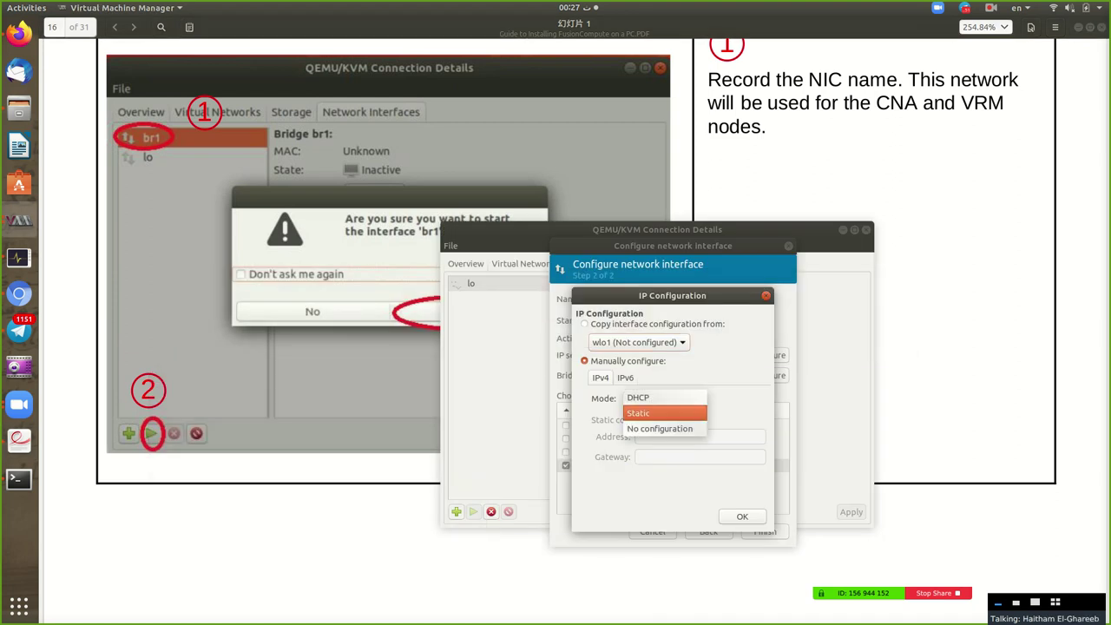
{"action": "left_click", "coordinate": [664, 413]}
{"action": "left_click", "coordinate": [700, 437]}
{"action": "type", "text": "192."}
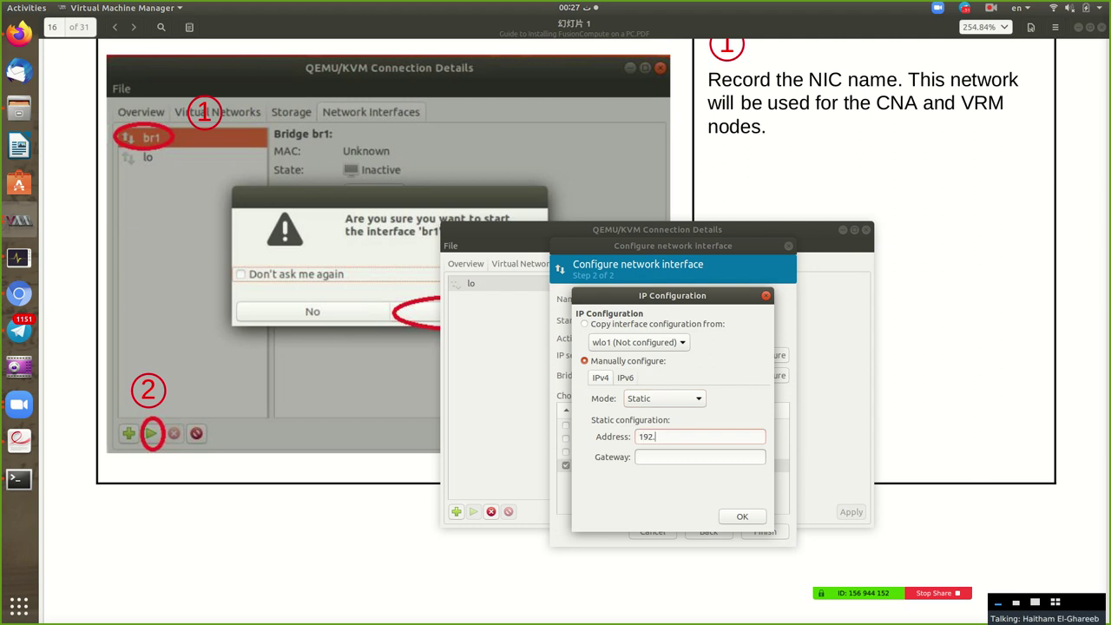
{"action": "type", "text": "168.1.100"}
- Check the PDF guide's IP settings before returning to the IP configuration dialog
{"action": "key", "text": "alt+Tab"}
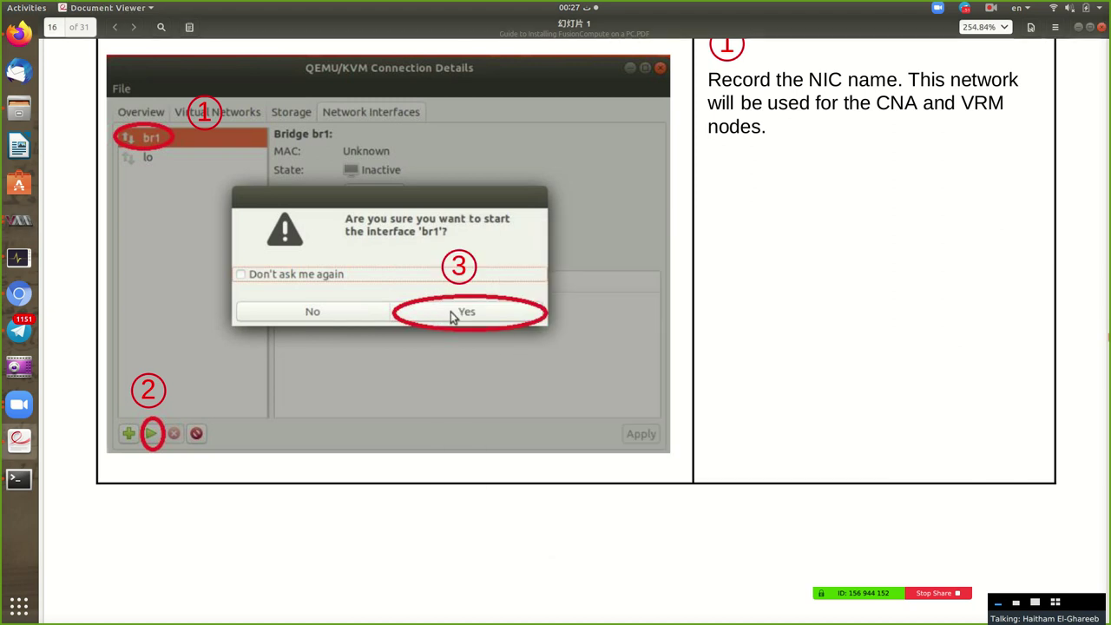
{"action": "scroll", "coordinate": [451, 312], "scroll_direction": "up", "scroll_amount": 10}
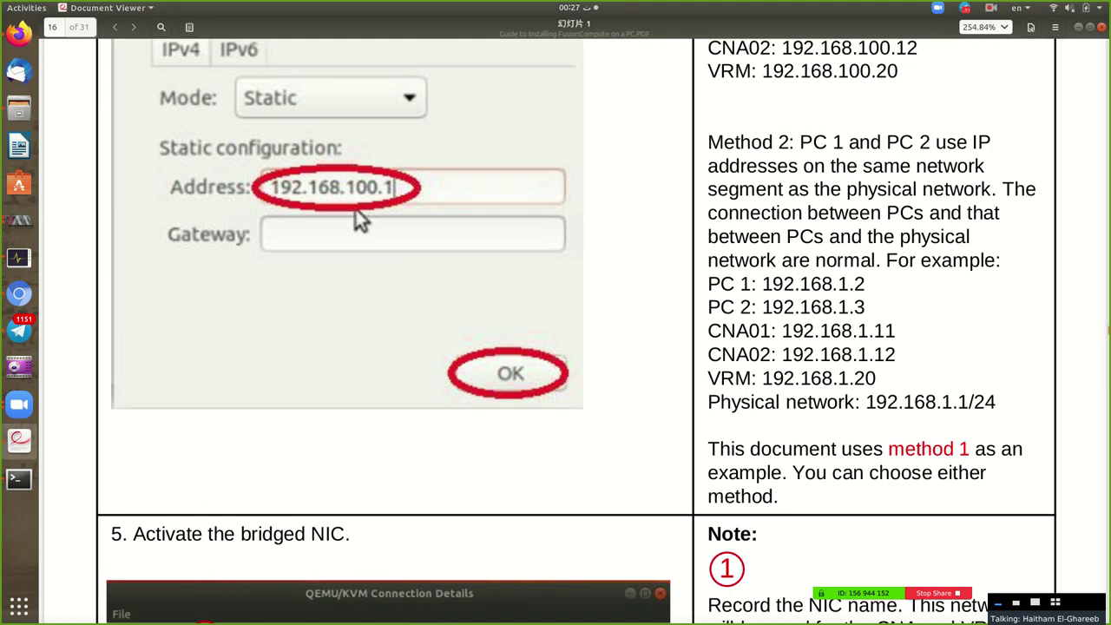
{"action": "scroll", "coordinate": [573, 329], "scroll_direction": "down", "scroll_amount": 8}
{"action": "key", "text": "alt+Tab"}
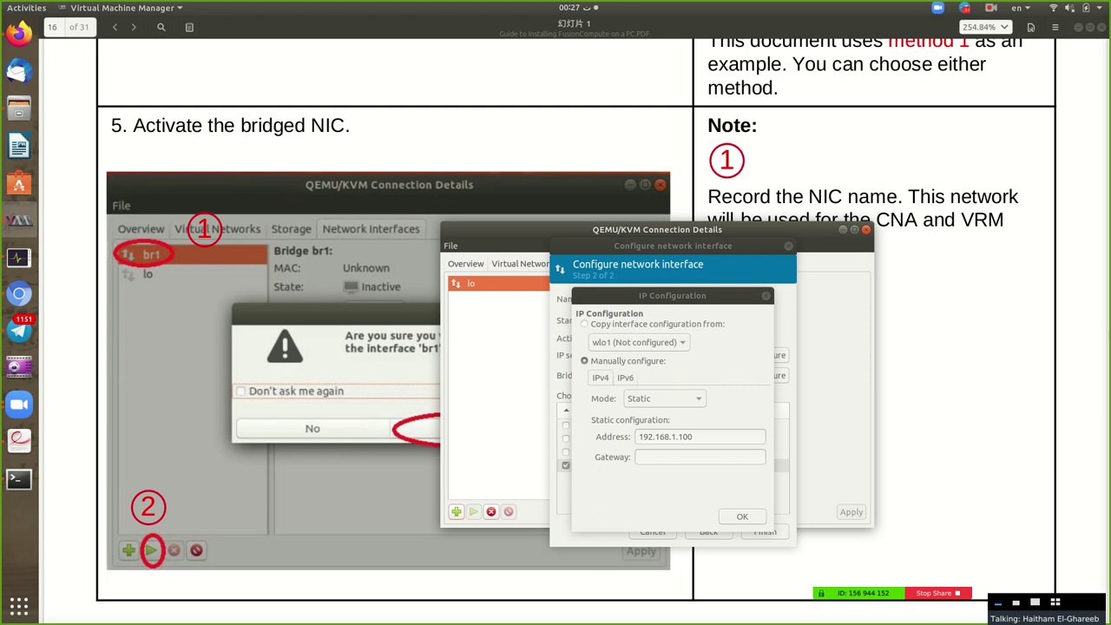
- Confirm the static IP and finish creating bridge br3 over wlo1
{"action": "key", "text": "Return"}
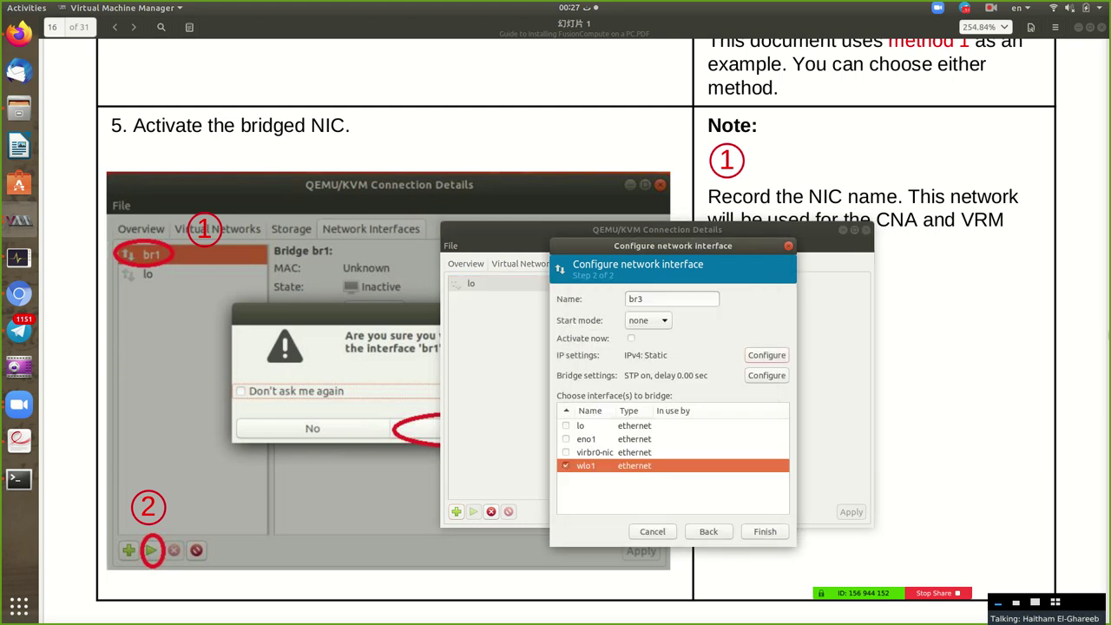
{"action": "key", "text": "Return"}
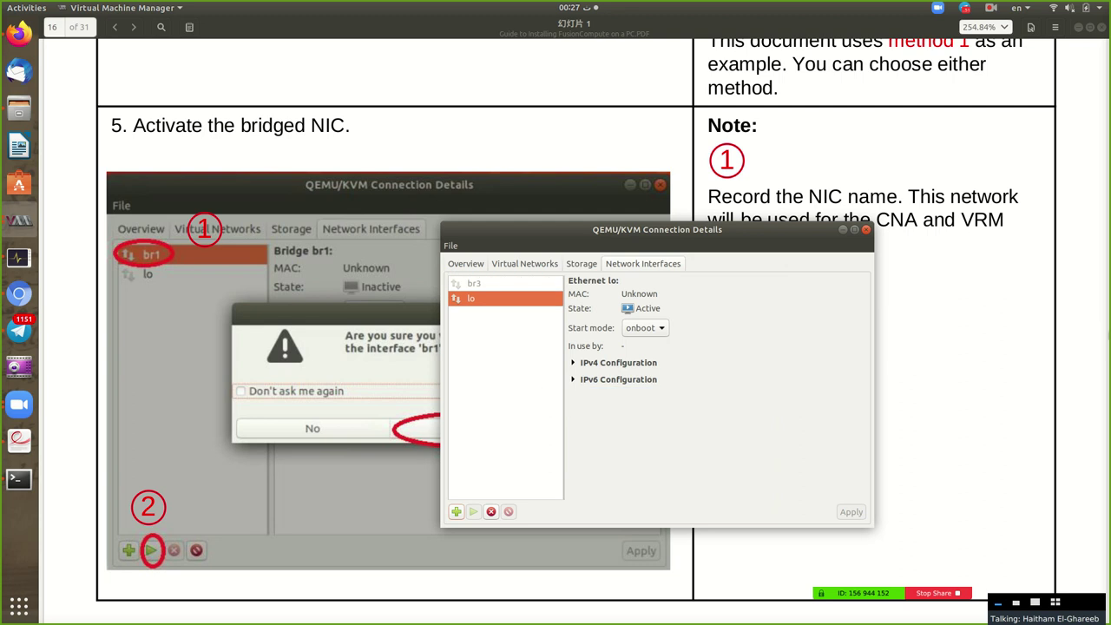
{"action": "left_click_drag", "start_coordinate": [657, 229], "coordinate": [788, 234]}
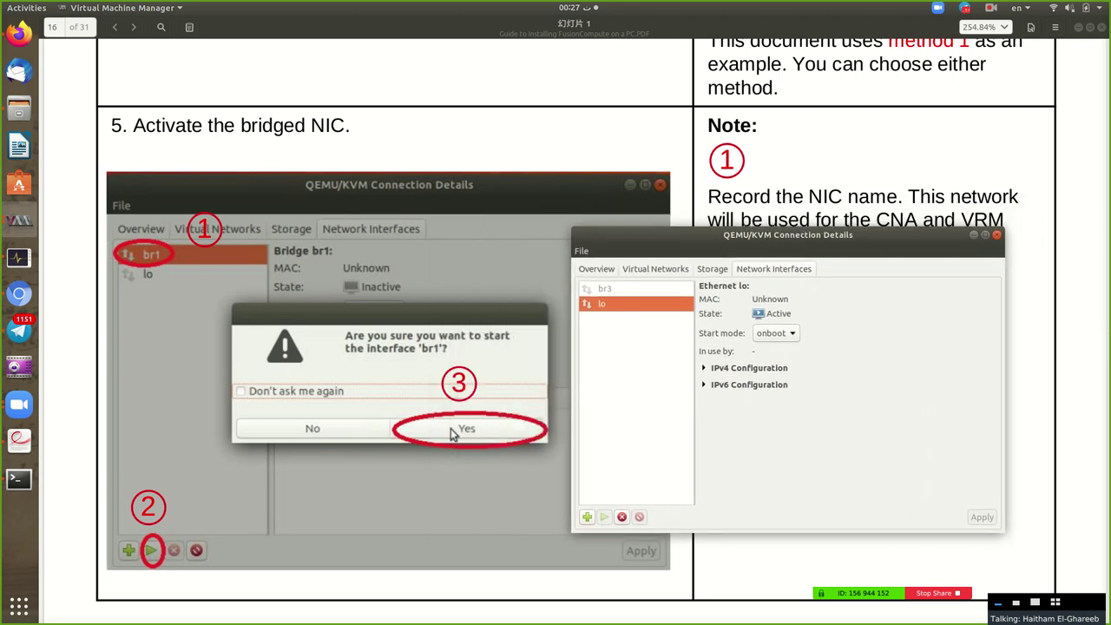
- Start the br3 interface so its state shows Active
{"action": "left_click", "coordinate": [604, 289]}
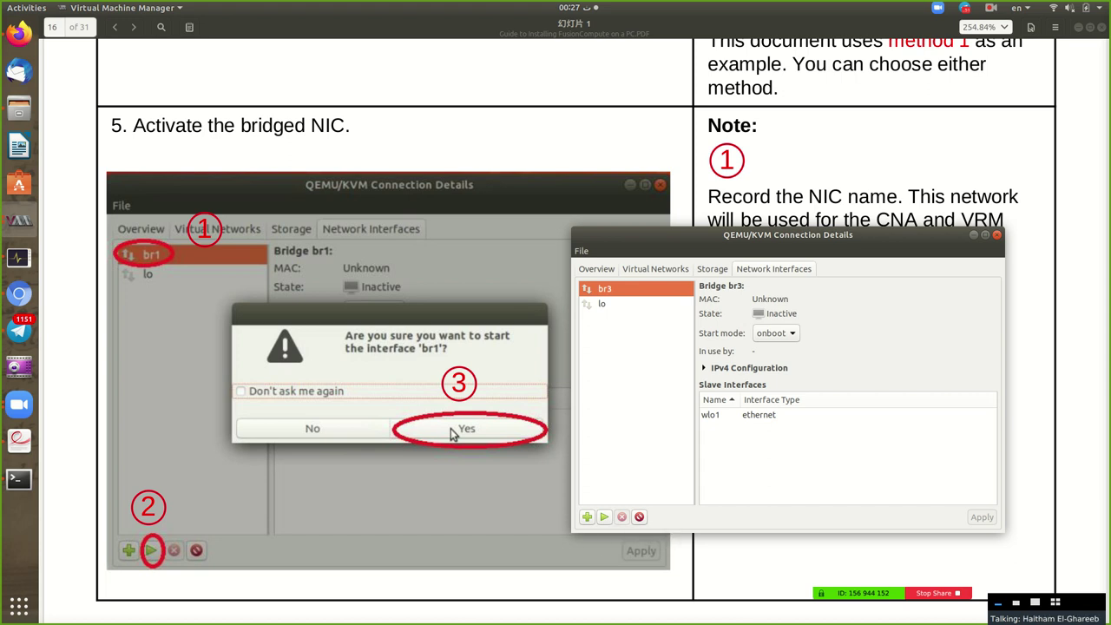
{"action": "left_click", "coordinate": [604, 516]}
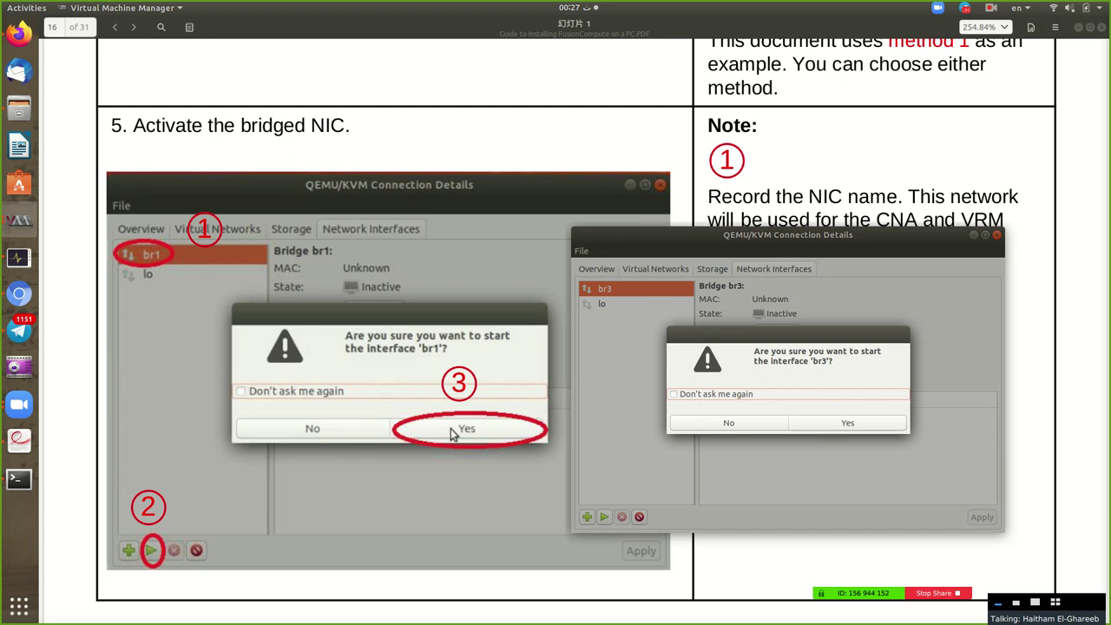
{"action": "key", "text": "Return"}
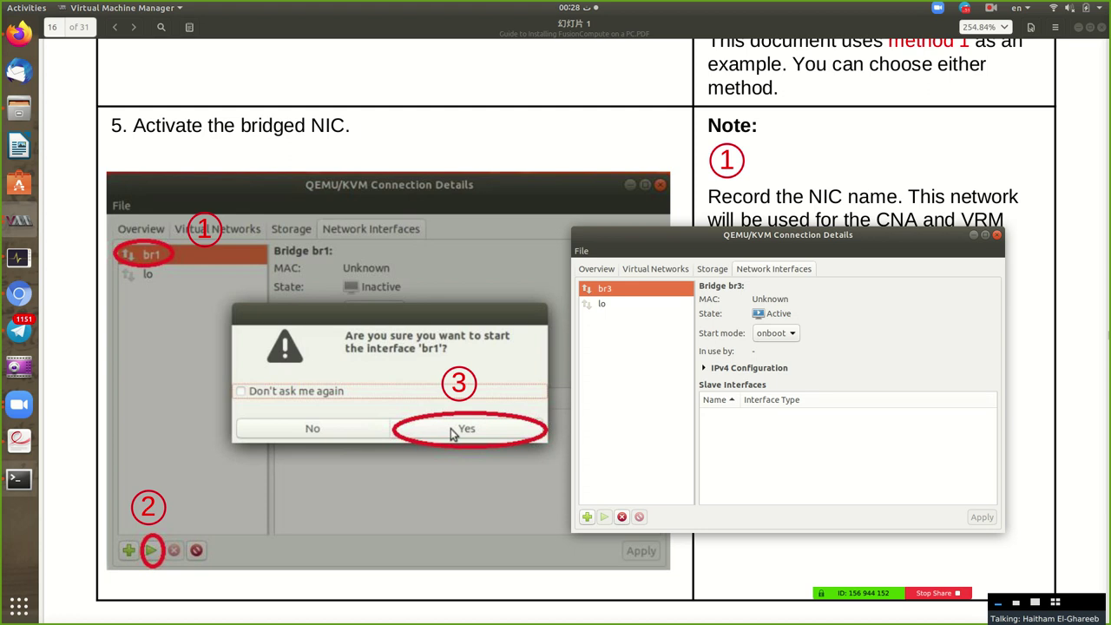
- Review the br3 stanza with sudo nano /etc/network/interfaces, then exit nano without saving
{"action": "left_click", "coordinate": [19, 478]}
{"action": "key", "text": "Up"}
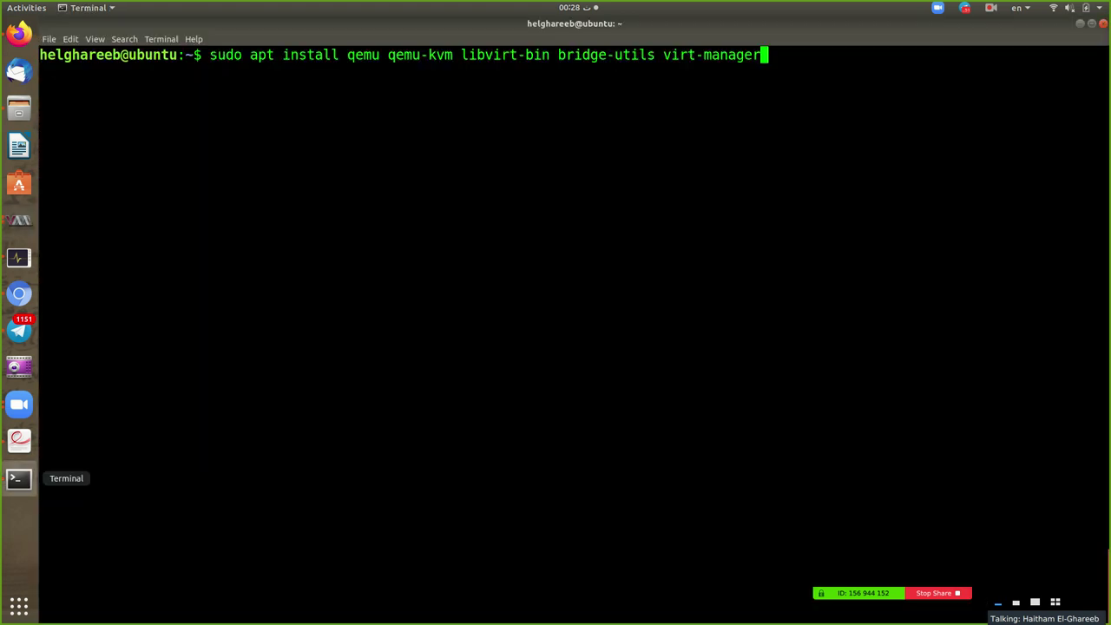
{"action": "key", "text": "Up"}
{"action": "key", "text": "Down"}
{"action": "key", "text": "Down"}
{"action": "type", "text": "ro"}
{"action": "key", "text": "BackSpace"}
{"action": "key", "text": "BackSpace"}
{"action": "type", "text": "su"}
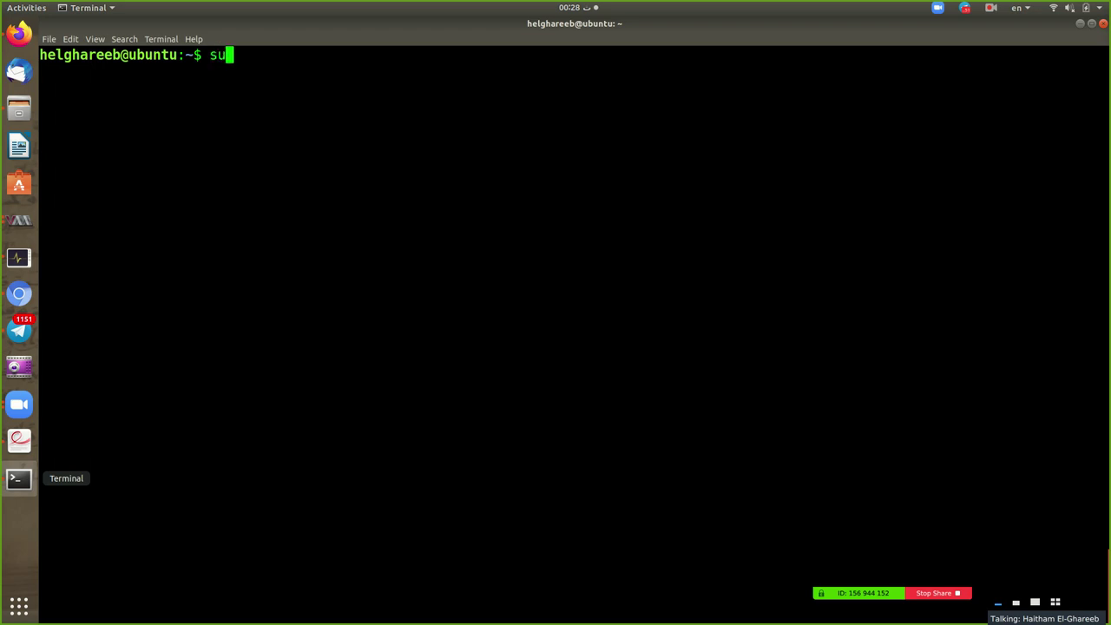
{"action": "type", "text": "do nano /etc/ne"}
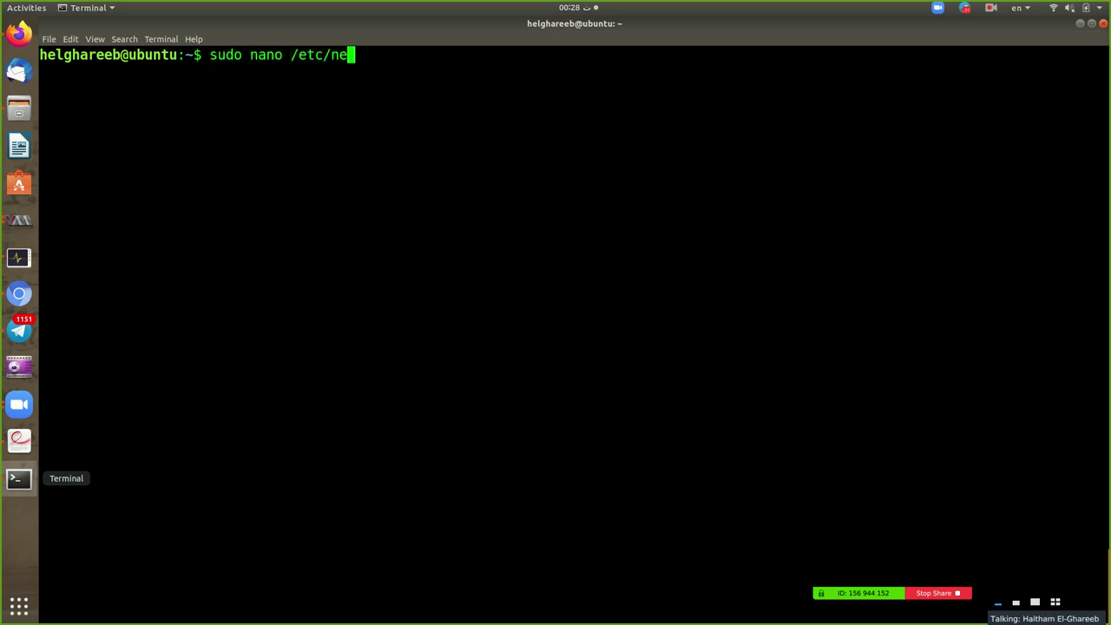
{"action": "type", "text": "twork/in"}
{"action": "key", "text": "Tab"}
{"action": "key", "text": "Return"}
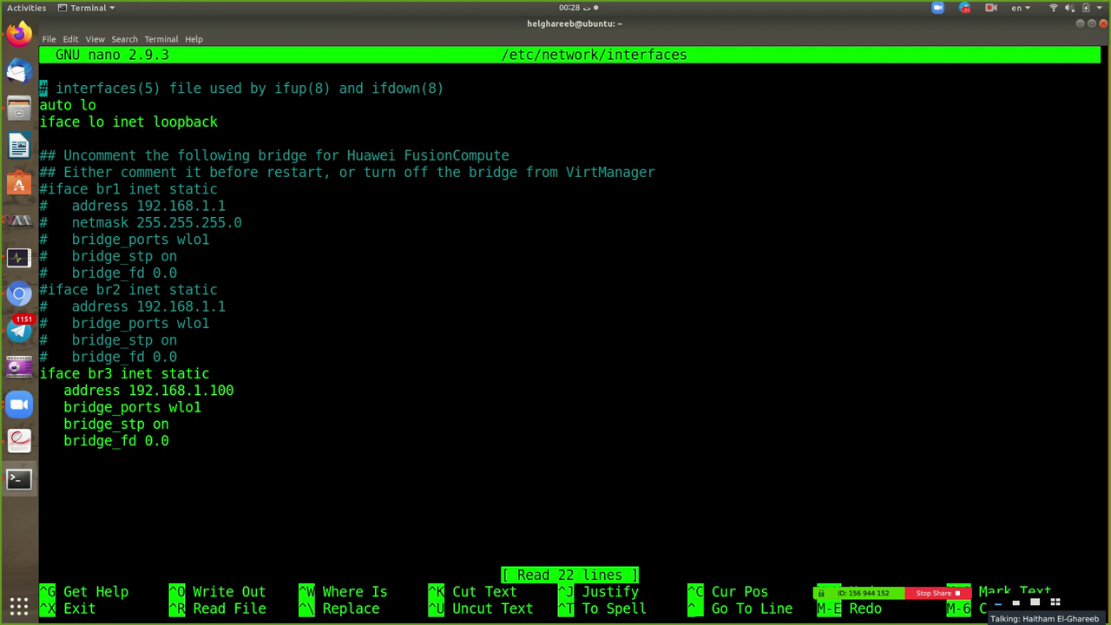
{"action": "key", "text": "ctrl+x"}
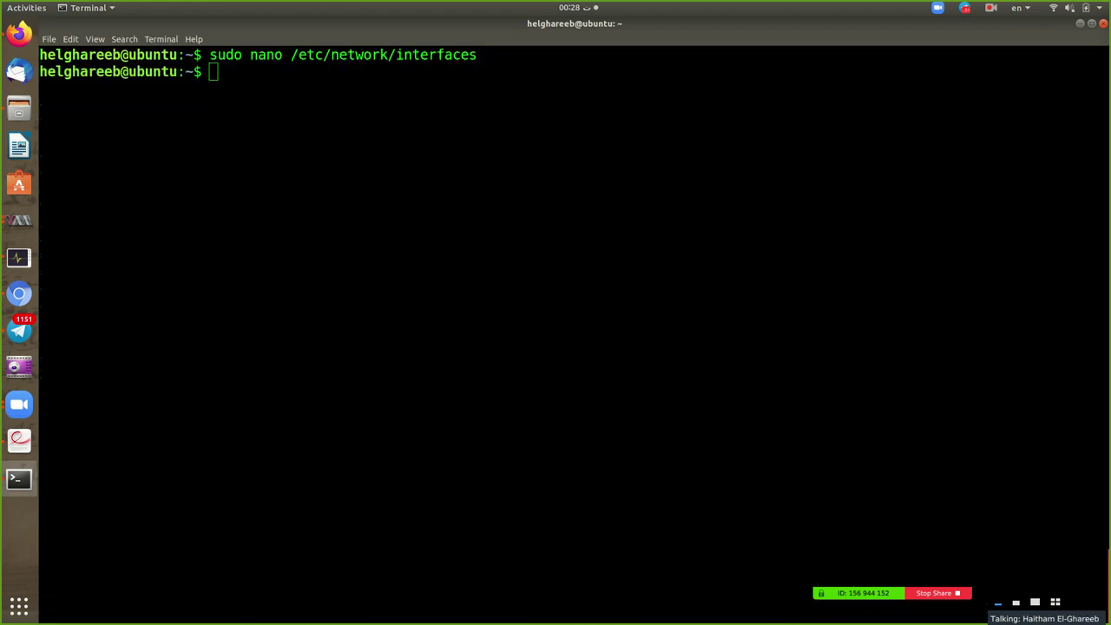
{"action": "key", "text": "alt+Tab"}
{"action": "key", "text": "alt+Tab"}
{"action": "key", "text": "alt+Tab"}
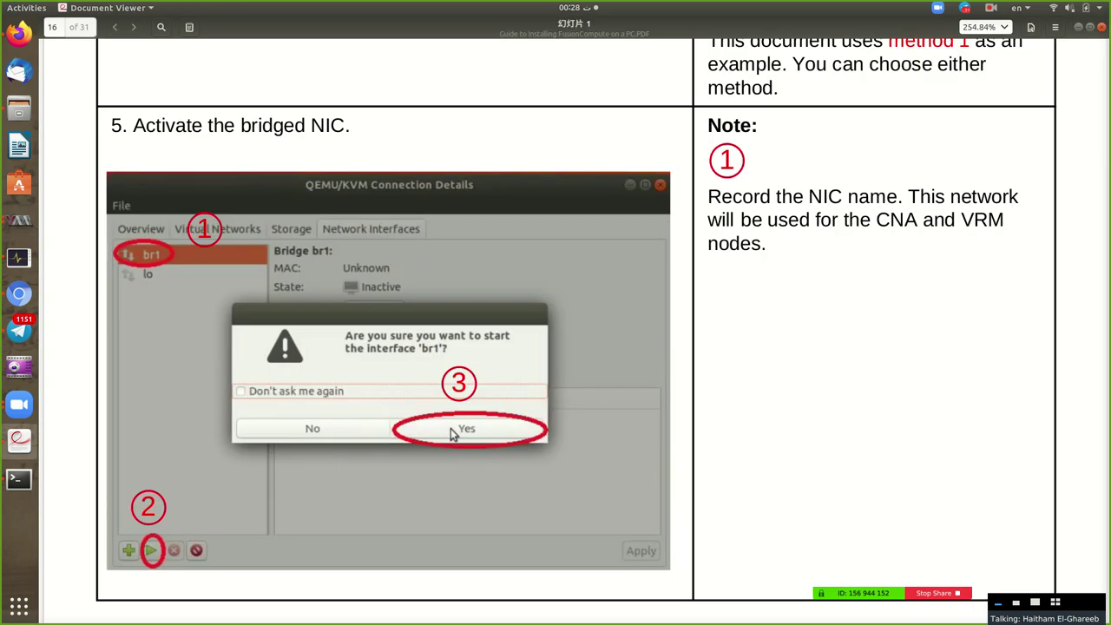
- Scroll the PDF guide to page 17, section 3.4 step 4 on adding a storage pool
{"action": "scroll", "coordinate": [576, 321], "scroll_direction": "down", "scroll_amount": 3}
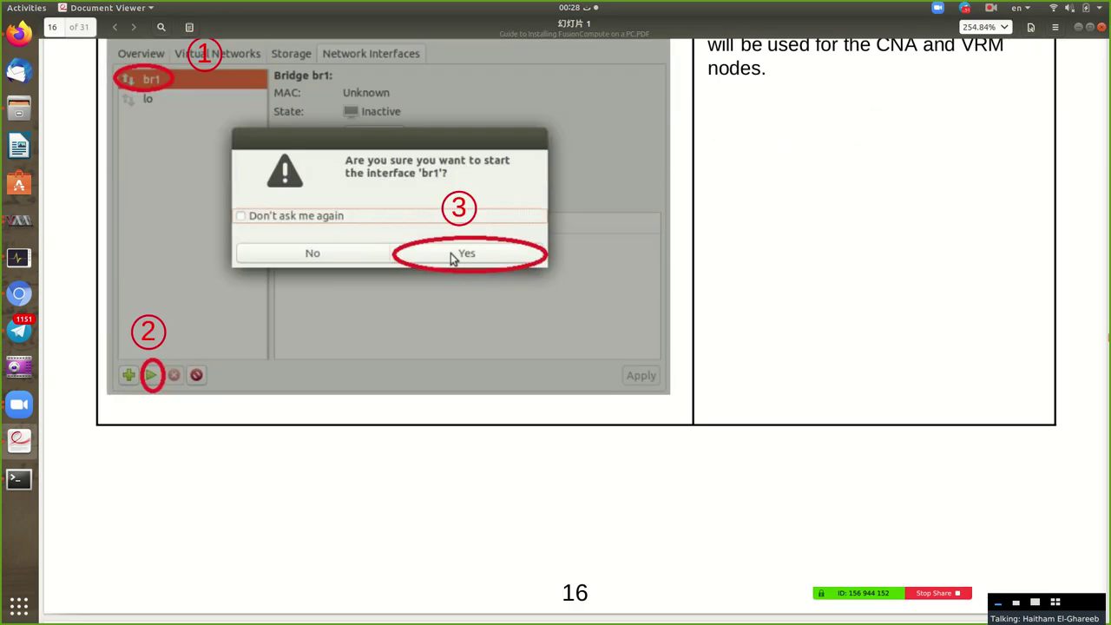
{"action": "scroll", "coordinate": [576, 321], "scroll_direction": "down", "scroll_amount": 9}
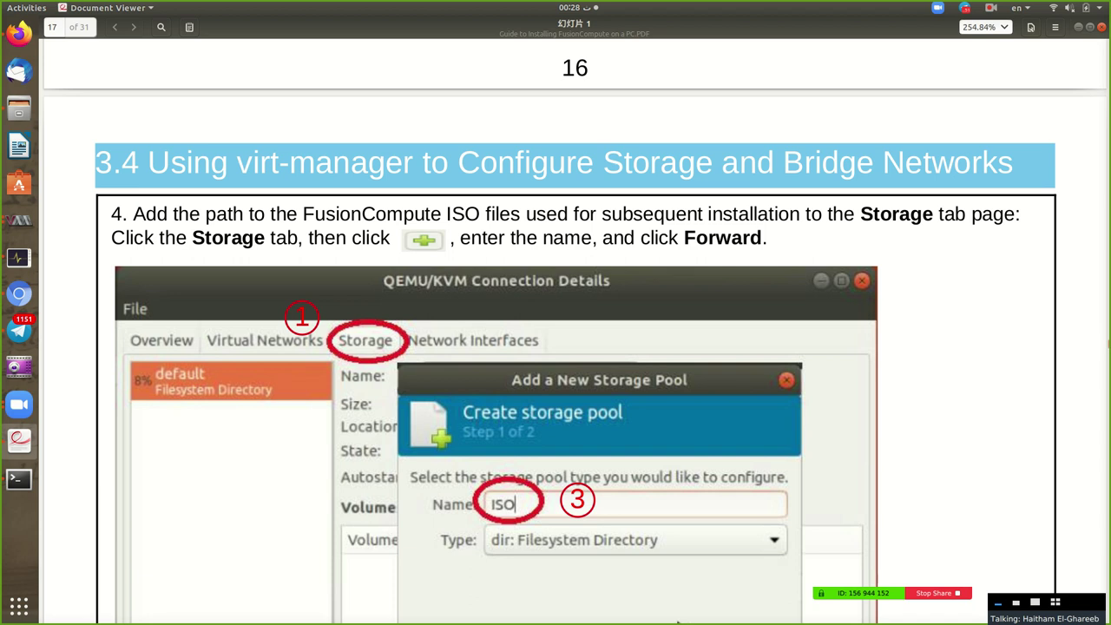
{"action": "scroll", "coordinate": [573, 330], "scroll_direction": "down", "scroll_amount": 5}
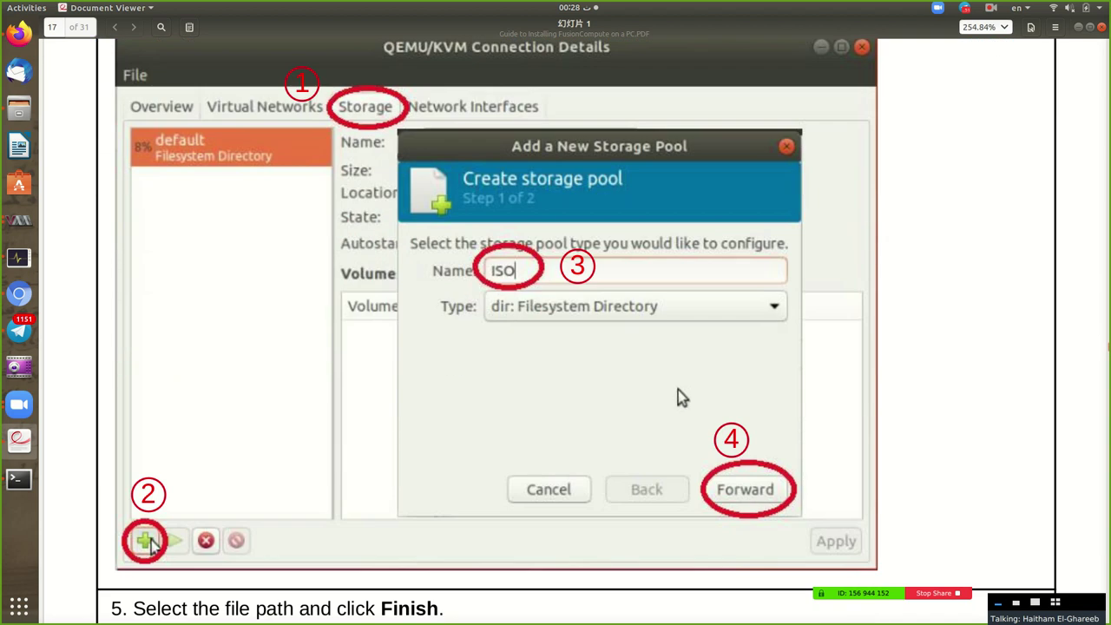
{"action": "scroll", "coordinate": [573, 329], "scroll_direction": "up", "scroll_amount": 3}
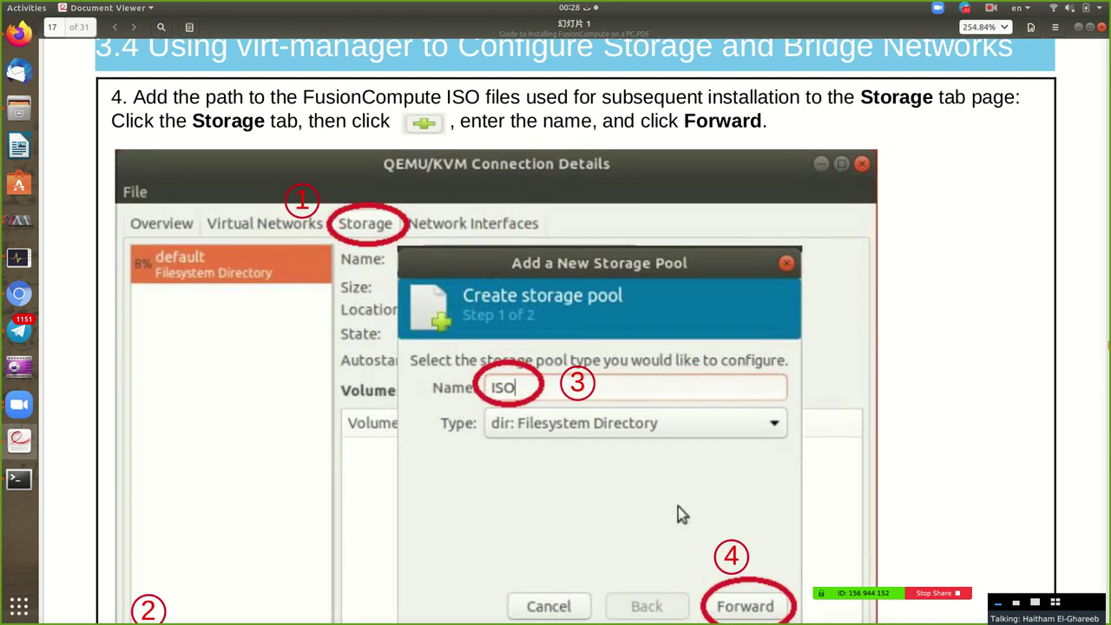
{"action": "scroll", "coordinate": [573, 330], "scroll_direction": "down", "scroll_amount": 3}
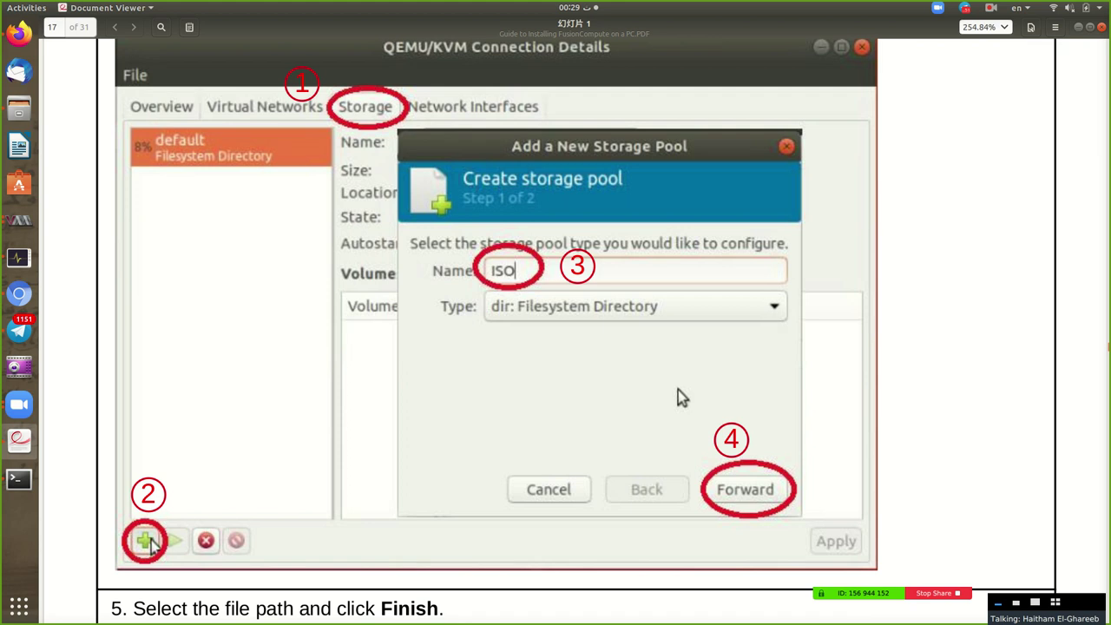
- Switch between the Virtual Machine Manager windows and check the Edit menu
{"action": "left_click", "coordinate": [19, 220]}
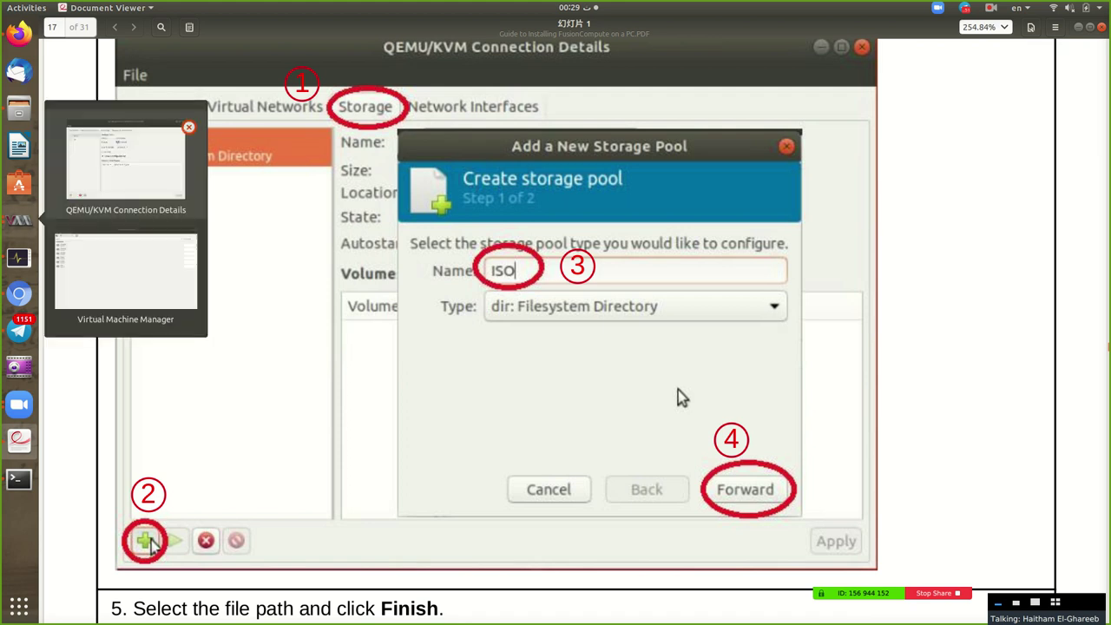
{"action": "left_click", "coordinate": [126, 165]}
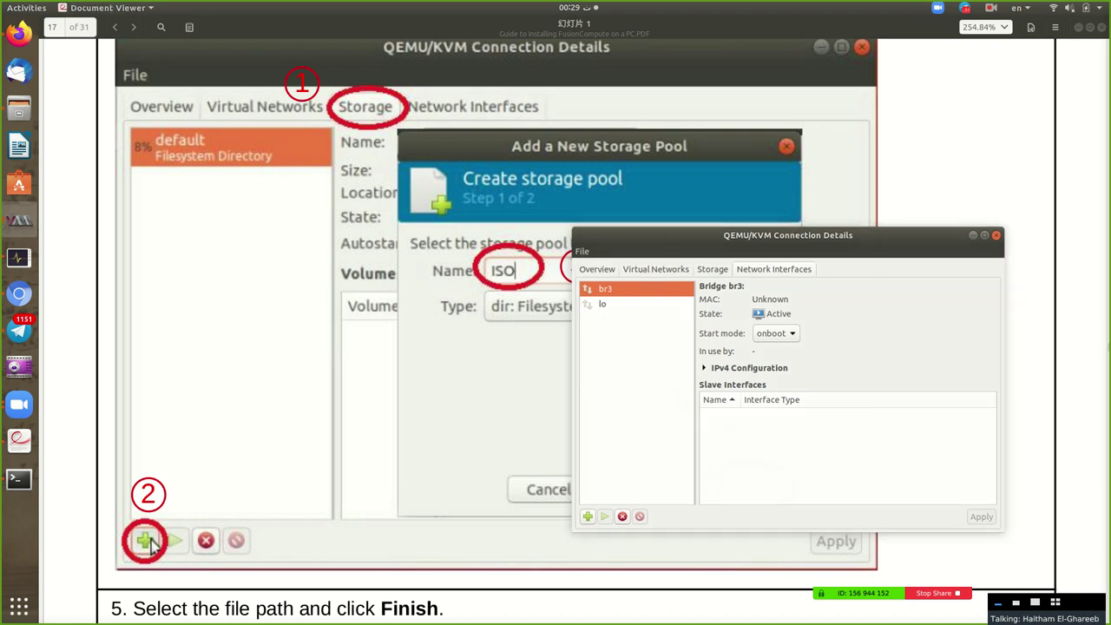
{"action": "left_click", "coordinate": [19, 220]}
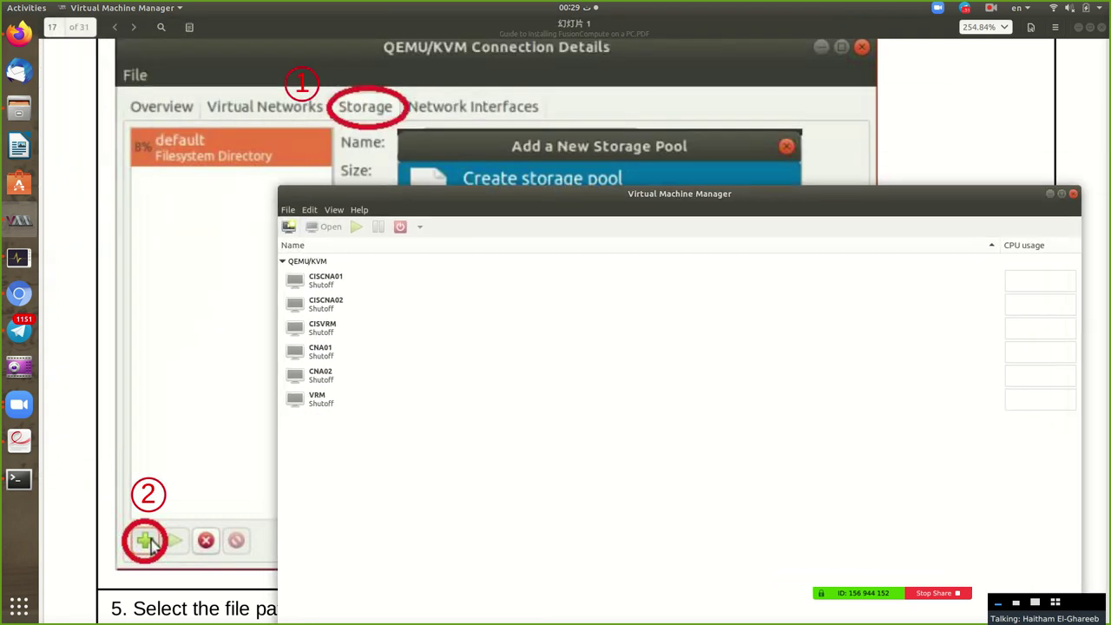
{"action": "key", "text": "alt+e"}
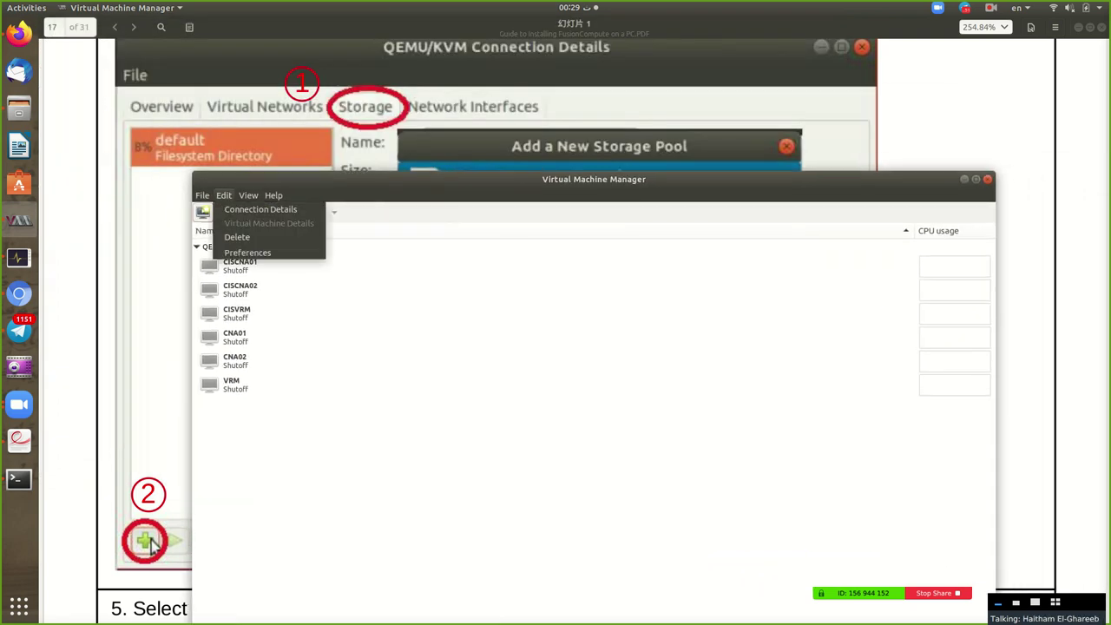
{"action": "key", "text": "Escape"}
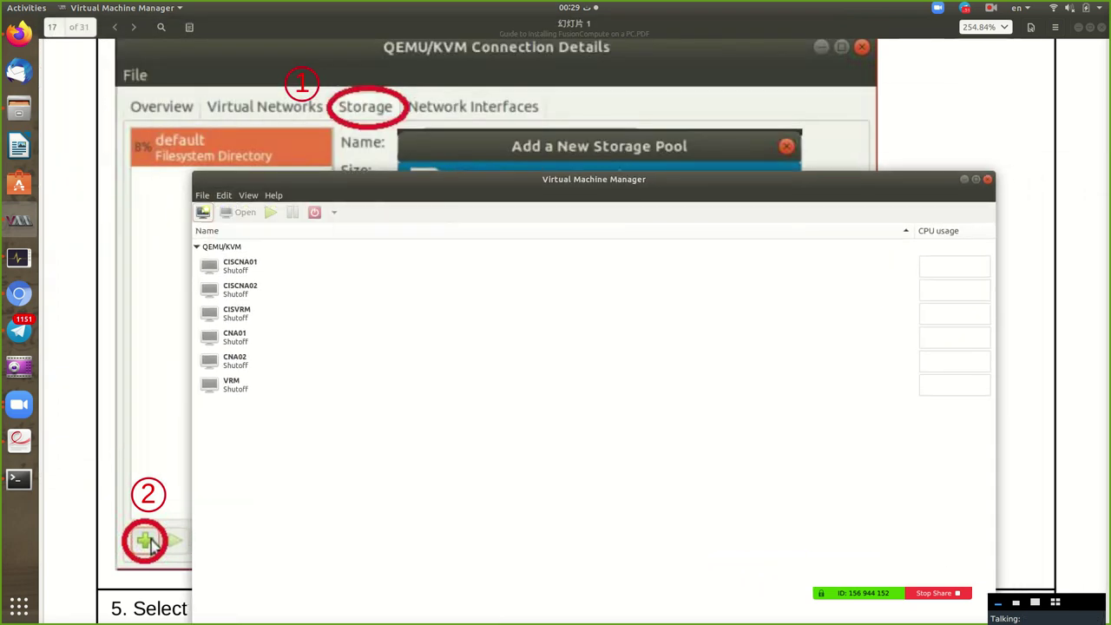
{"action": "scroll", "coordinate": [572, 104], "scroll_direction": "up", "scroll_amount": 3}
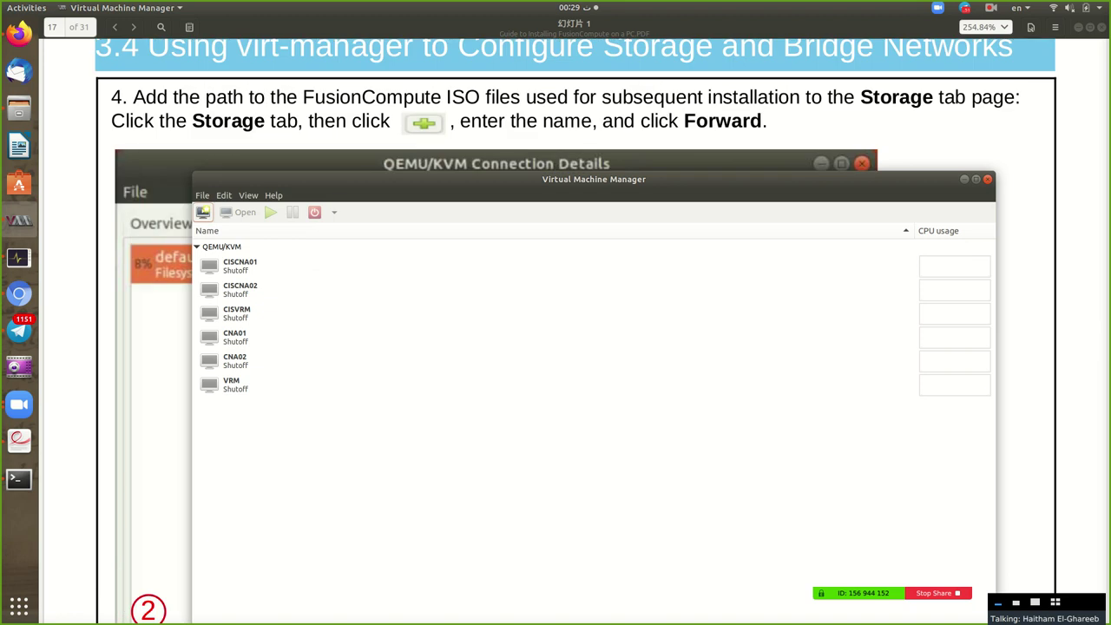
{"action": "scroll", "coordinate": [573, 330], "scroll_direction": "down", "scroll_amount": 3}
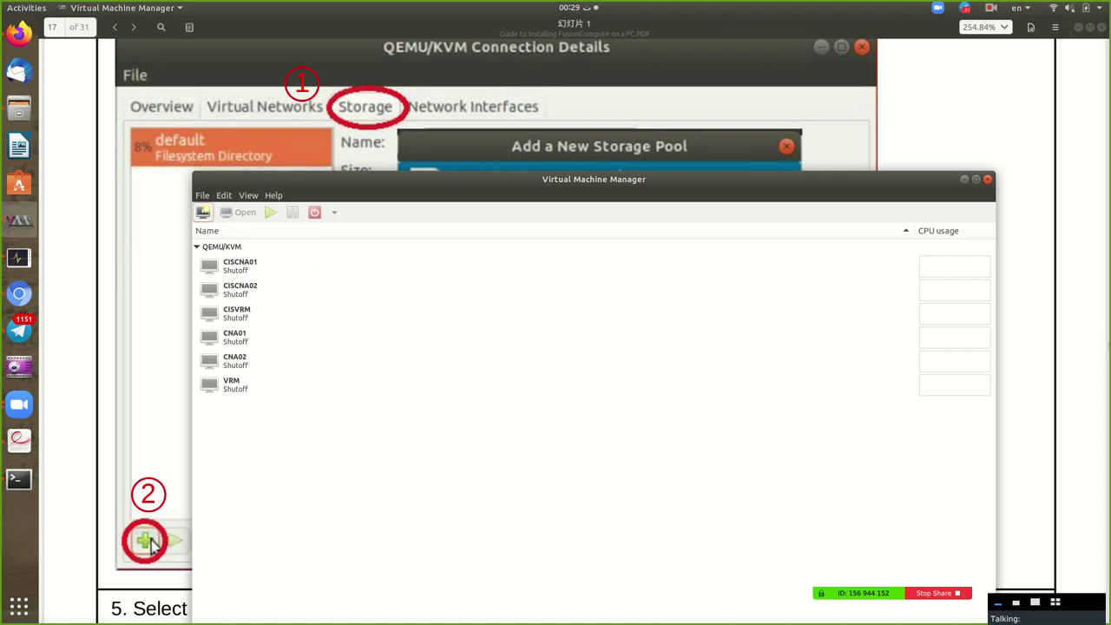
- Show the QEMU/KVM storage pools CISISO, default and ISO in Connection Details
{"action": "key", "text": "alt+e"}
{"action": "key", "text": "Up"}
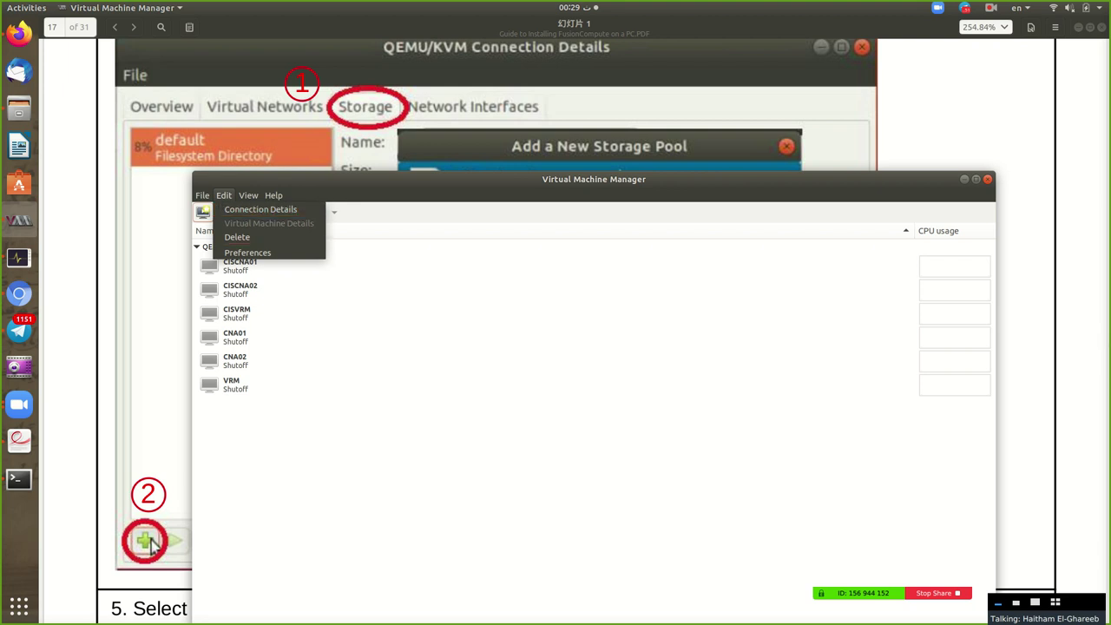
{"action": "key", "text": "Return"}
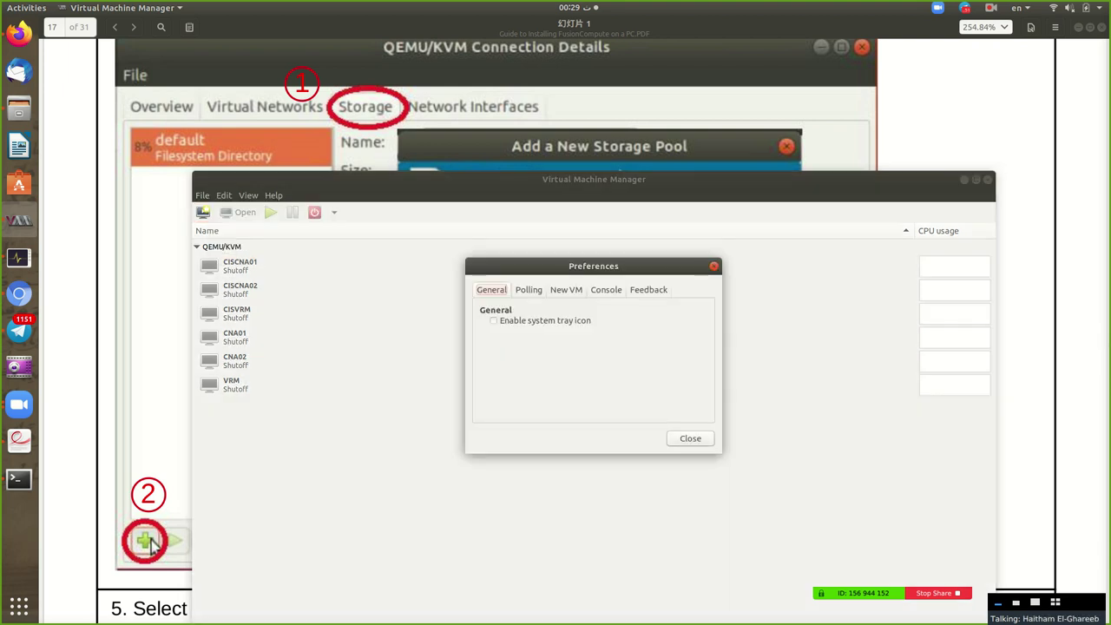
{"action": "left_click", "coordinate": [690, 438]}
{"action": "left_click", "coordinate": [223, 196]}
{"action": "left_click", "coordinate": [247, 208]}
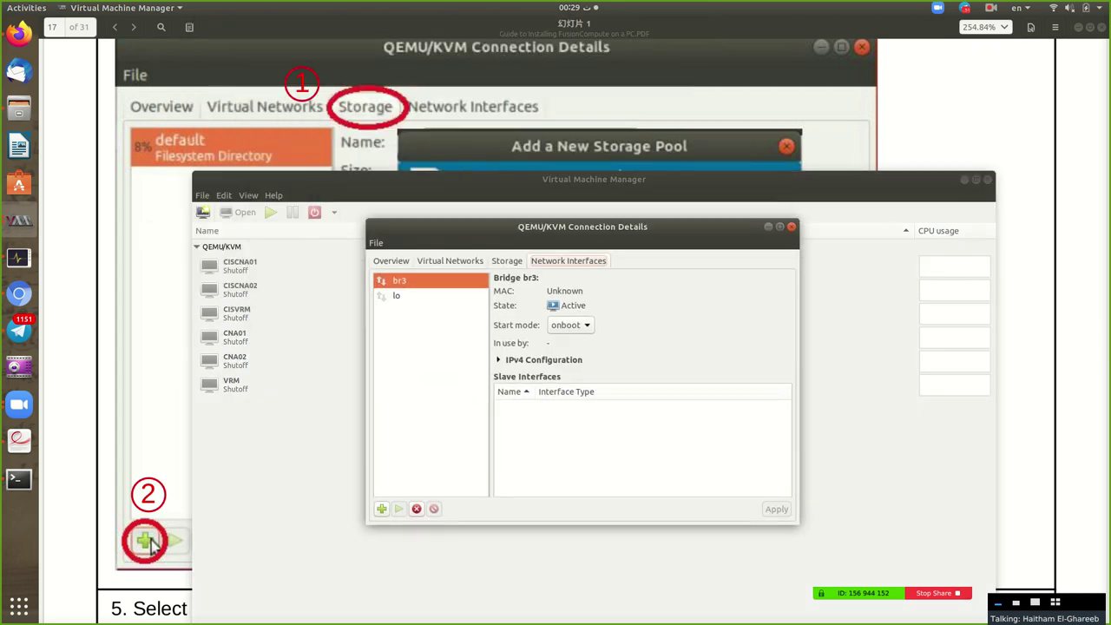
{"action": "left_click", "coordinate": [507, 260]}
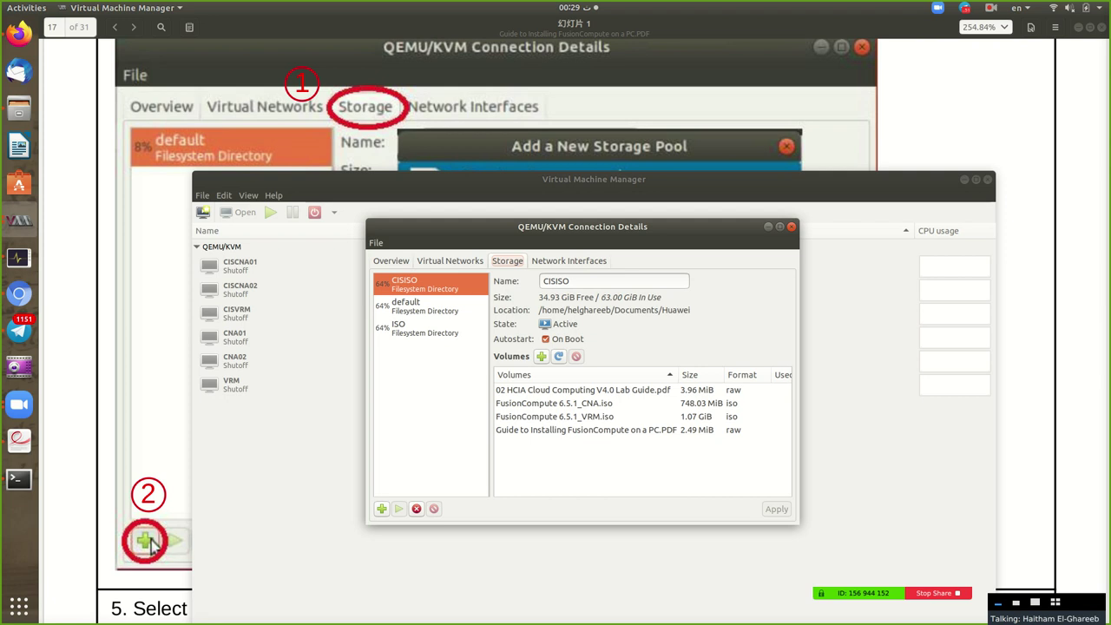
{"action": "key", "text": "alt+Tab"}
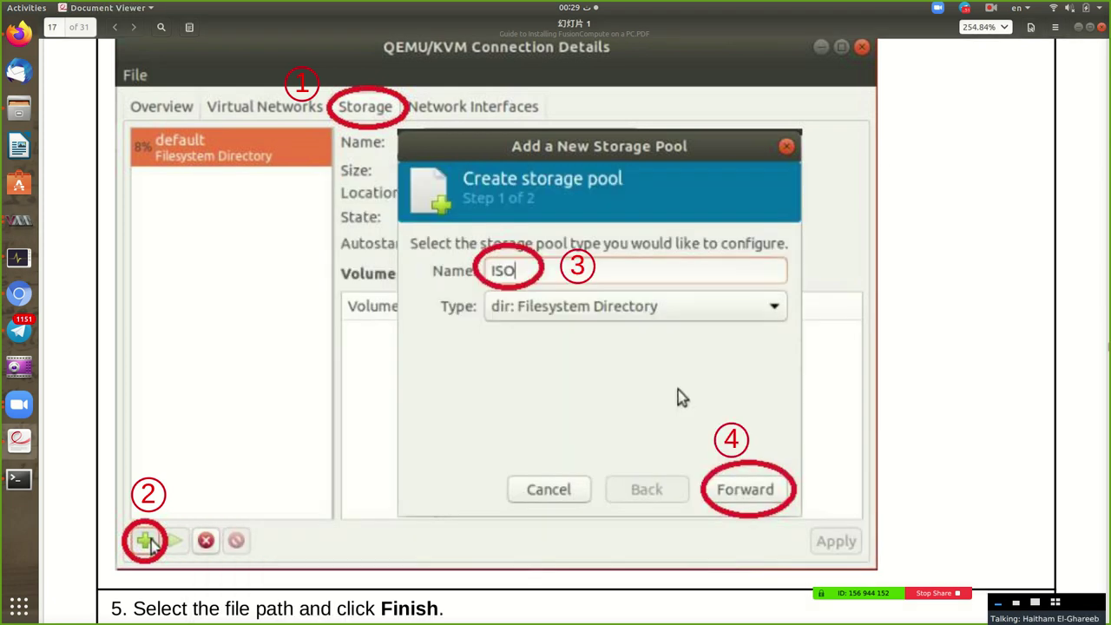
- Name the new storage pool HCIA01 and advance to the target path step
{"action": "key", "text": "alt+Tab"}
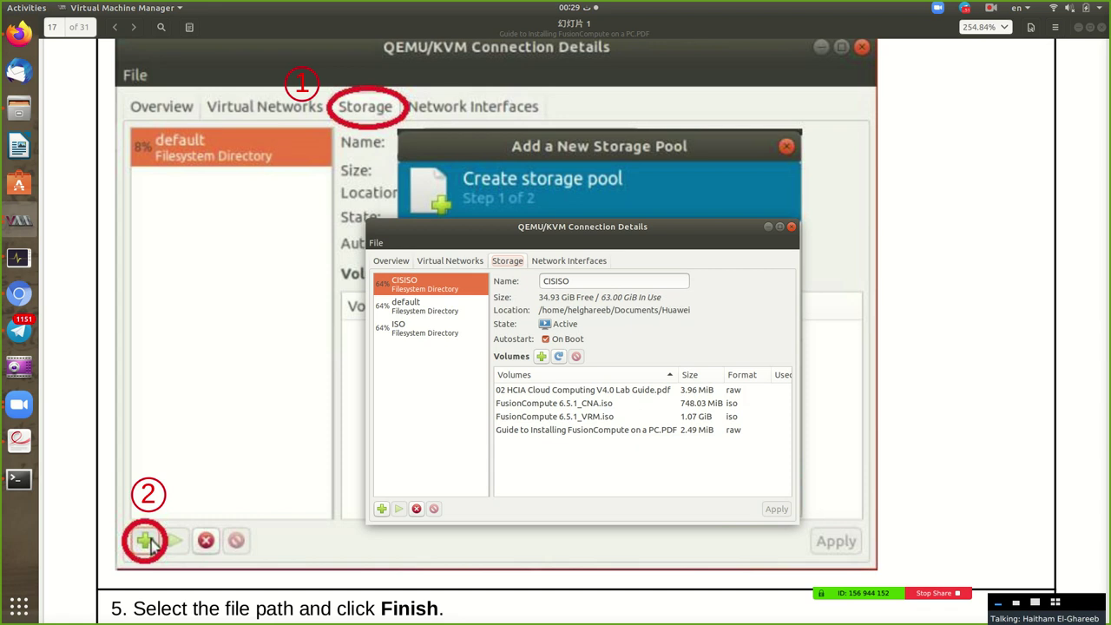
{"action": "type", "text": "HCIA"}
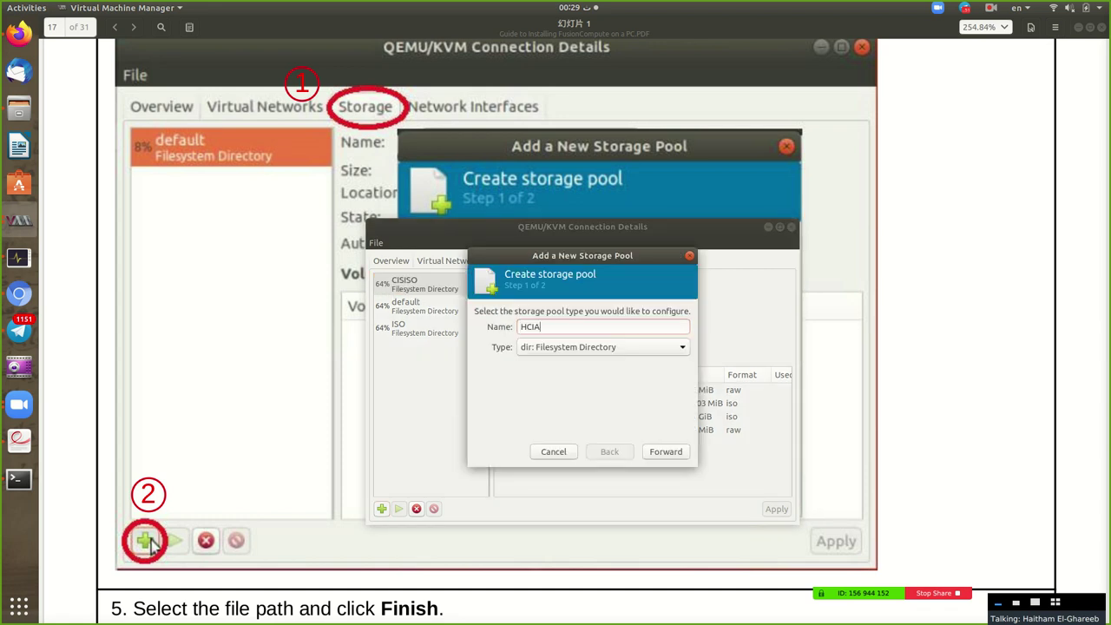
{"action": "type", "text": "01"}
{"action": "key", "text": "alt+Tab"}
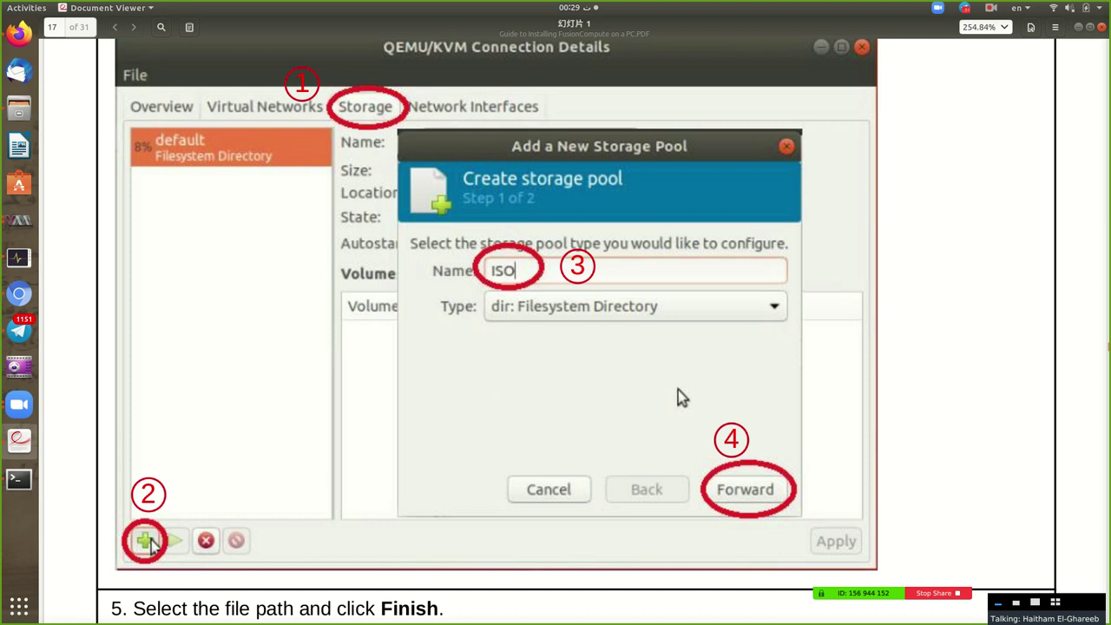
{"action": "scroll", "coordinate": [576, 347], "scroll_direction": "down", "scroll_amount": 5}
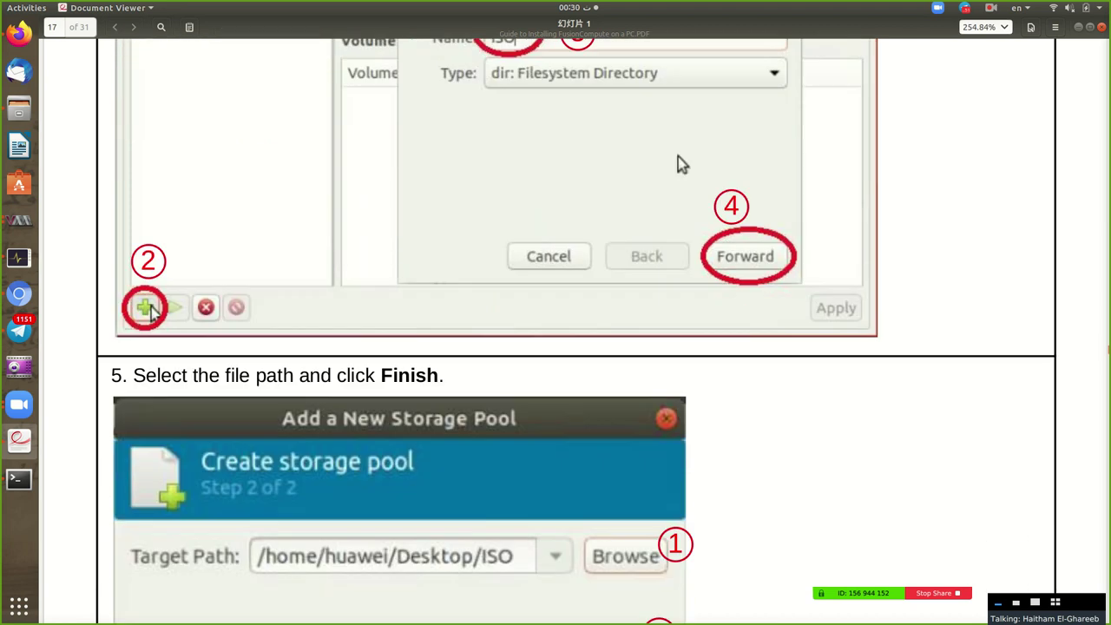
{"action": "scroll", "coordinate": [576, 347], "scroll_direction": "down", "scroll_amount": 3}
{"action": "key", "text": "alt+Tab"}
{"action": "key", "text": "Return"}
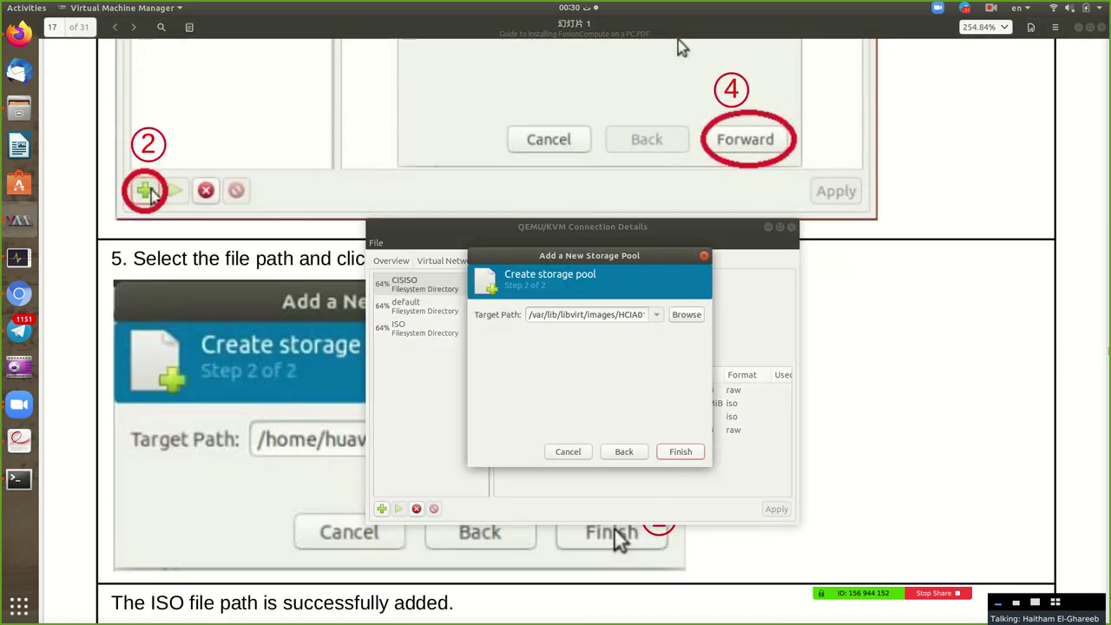
- Set the HCIA01 target path to Documents/Huawei and finish the pool
{"action": "key", "text": "alt+Tab"}
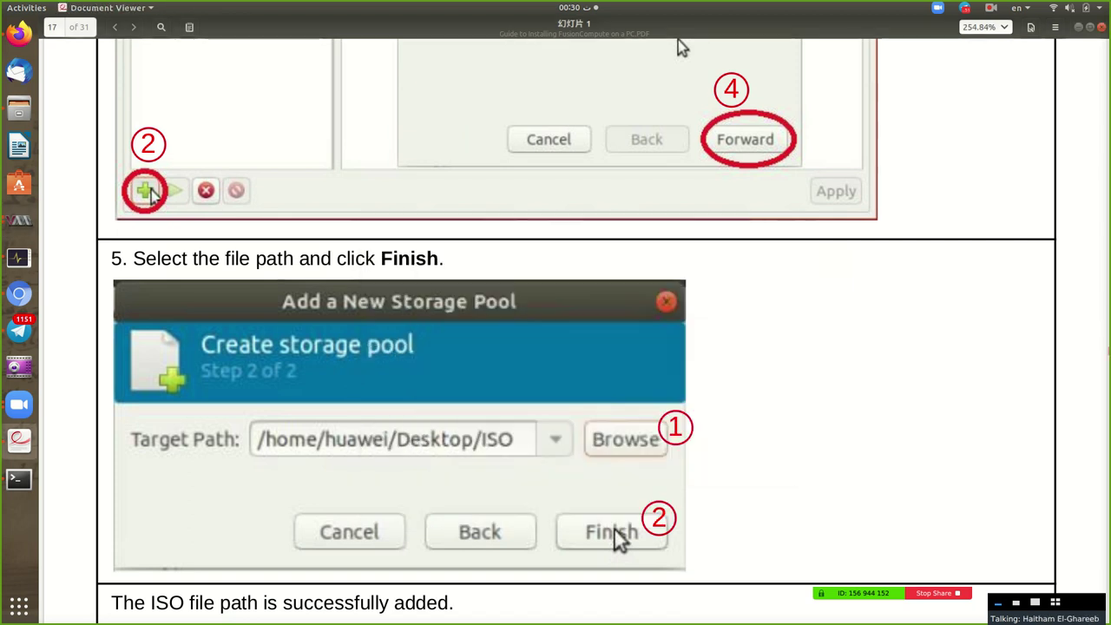
{"action": "scroll", "coordinate": [576, 347], "scroll_direction": "down", "scroll_amount": 3}
{"action": "key", "text": "alt+Tab"}
{"action": "key", "text": "alt+b"}
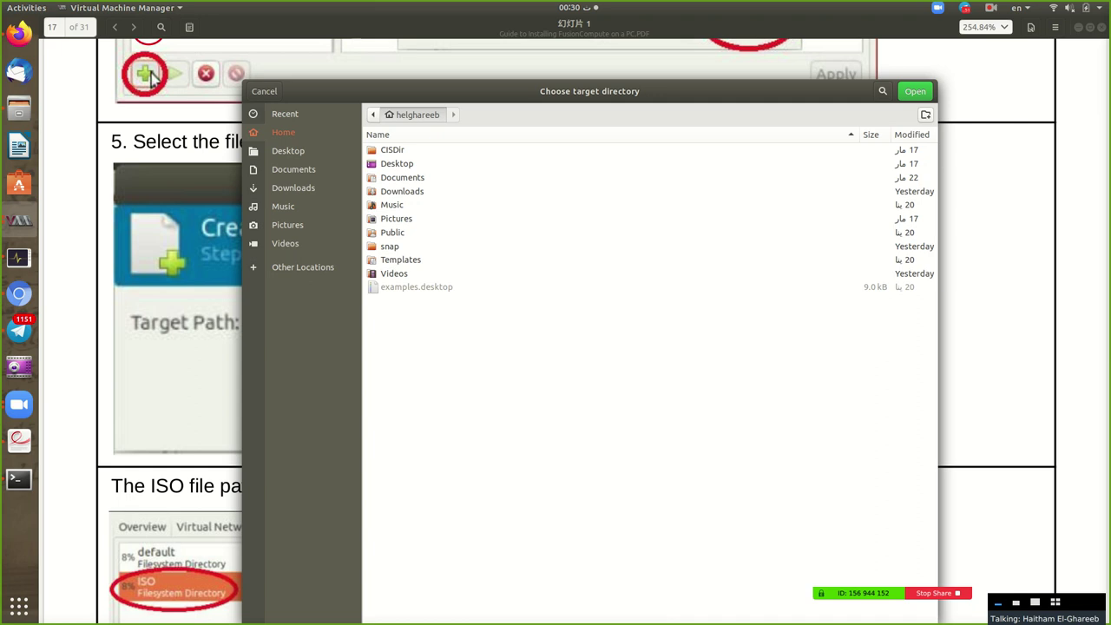
{"action": "double_click", "coordinate": [402, 177]}
{"action": "double_click", "coordinate": [395, 149]}
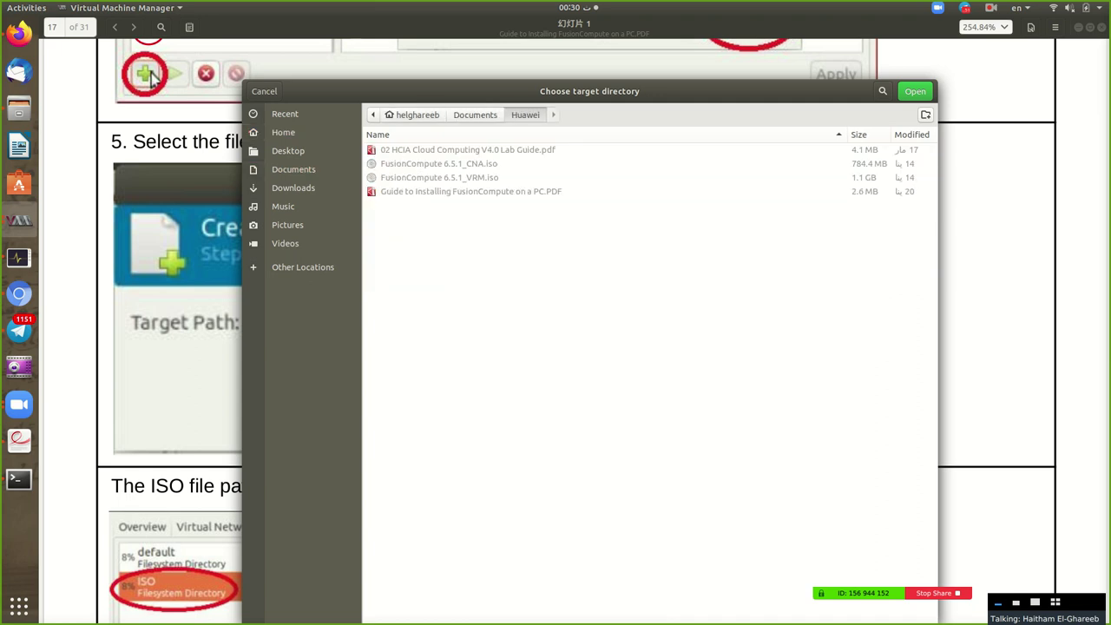
{"action": "key", "text": "Return"}
{"action": "key", "text": "alt+f"}
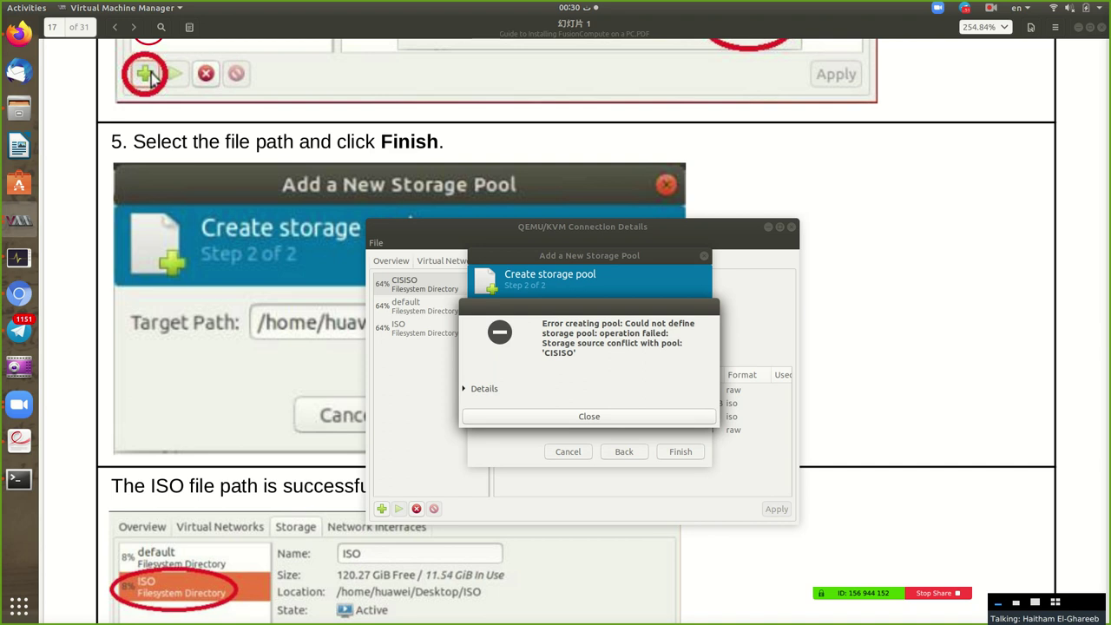
- Inspect and close the CISISO conflict error, then cancel the new-pool wizard
{"action": "left_click", "coordinate": [483, 388]}
{"action": "left_click", "coordinate": [590, 462]}
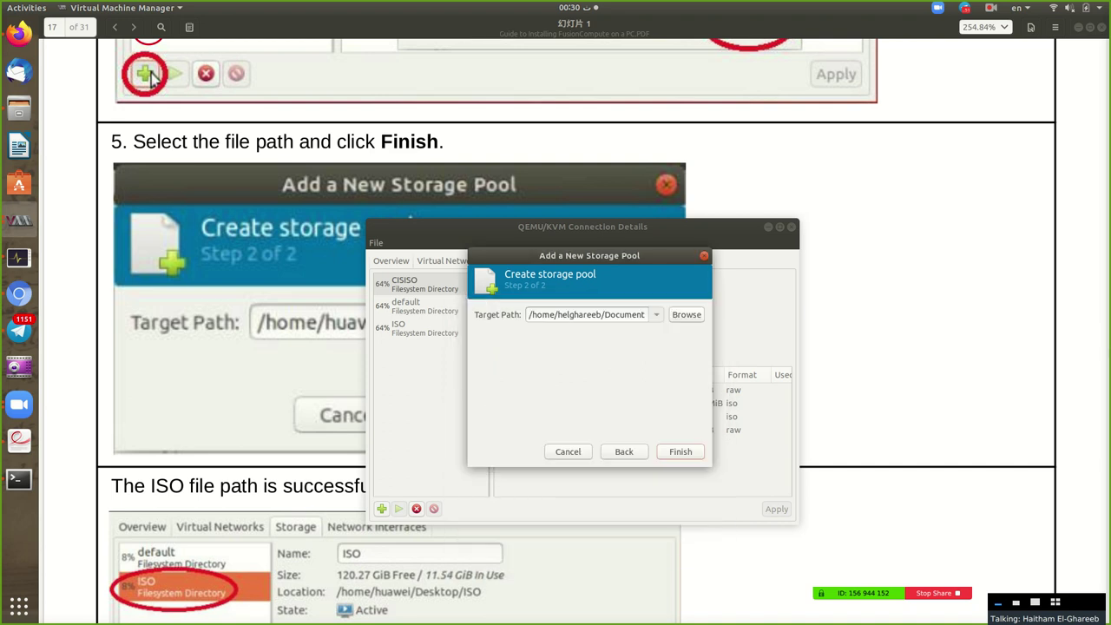
{"action": "left_click", "coordinate": [567, 451]}
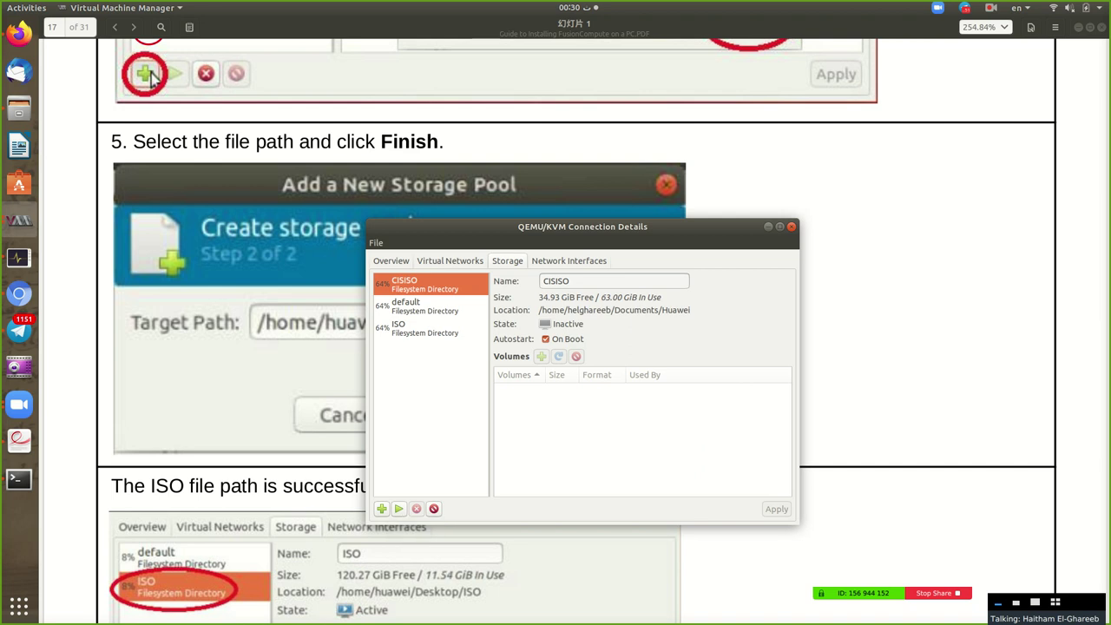
- Try deleting the CISISO pool but decline, then view the ISO pool
{"action": "left_click", "coordinate": [433, 508]}
{"action": "key", "text": "Return"}
{"action": "key", "text": "Down"}
{"action": "key", "text": "Down"}
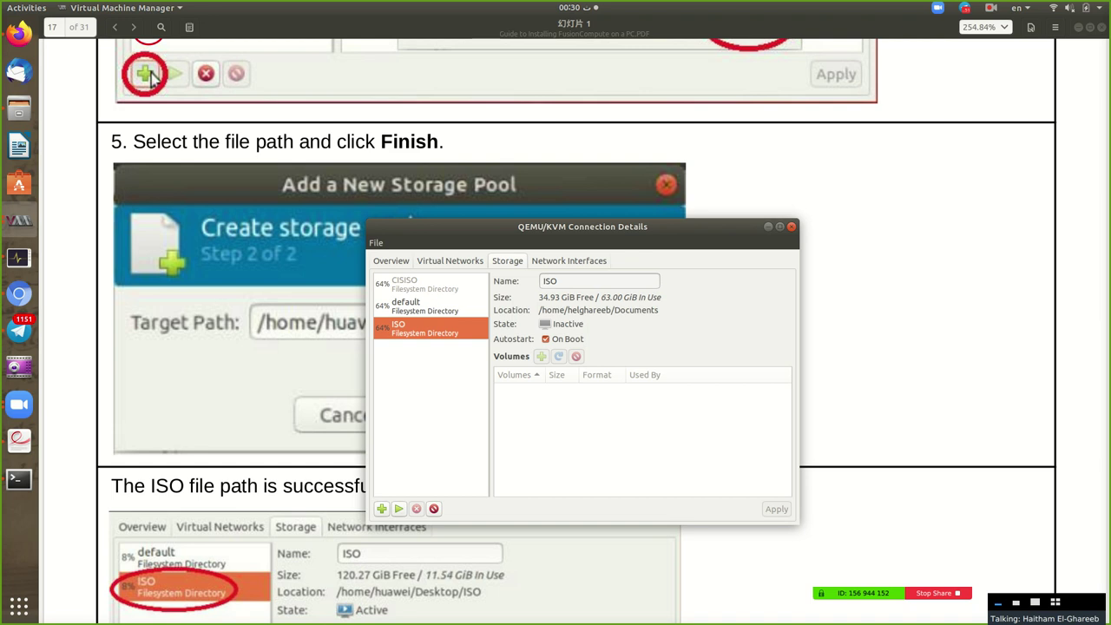
- Retry creating pool HCIA01 on Documents/Huawei and dismiss the resulting conflict error
{"action": "key", "text": "Return"}
{"action": "type", "text": "HCIA01"}
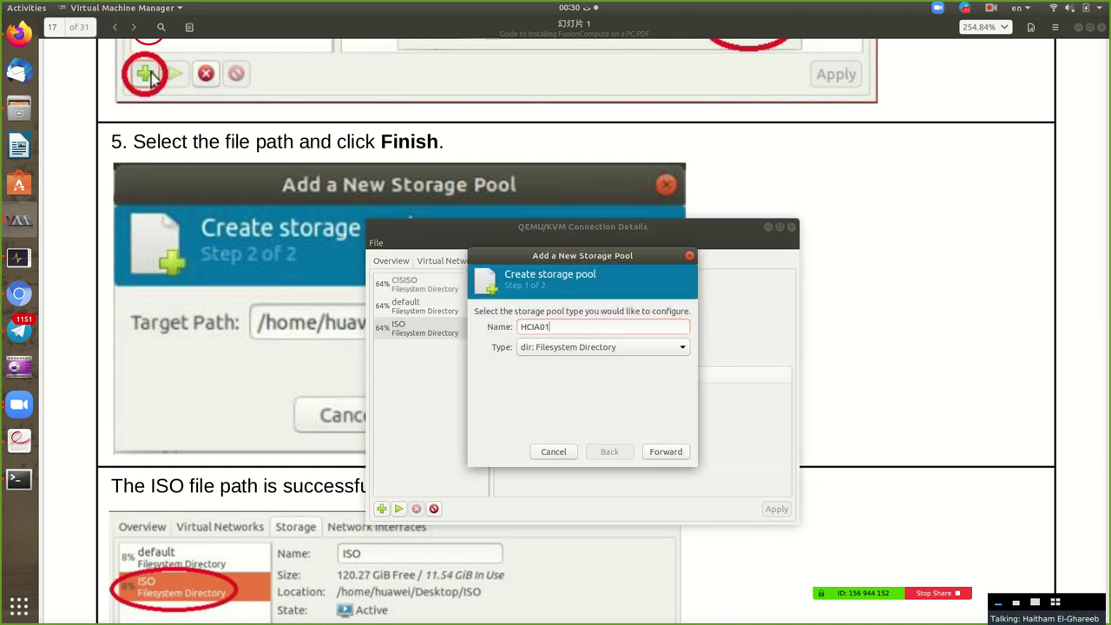
{"action": "key", "text": "Return"}
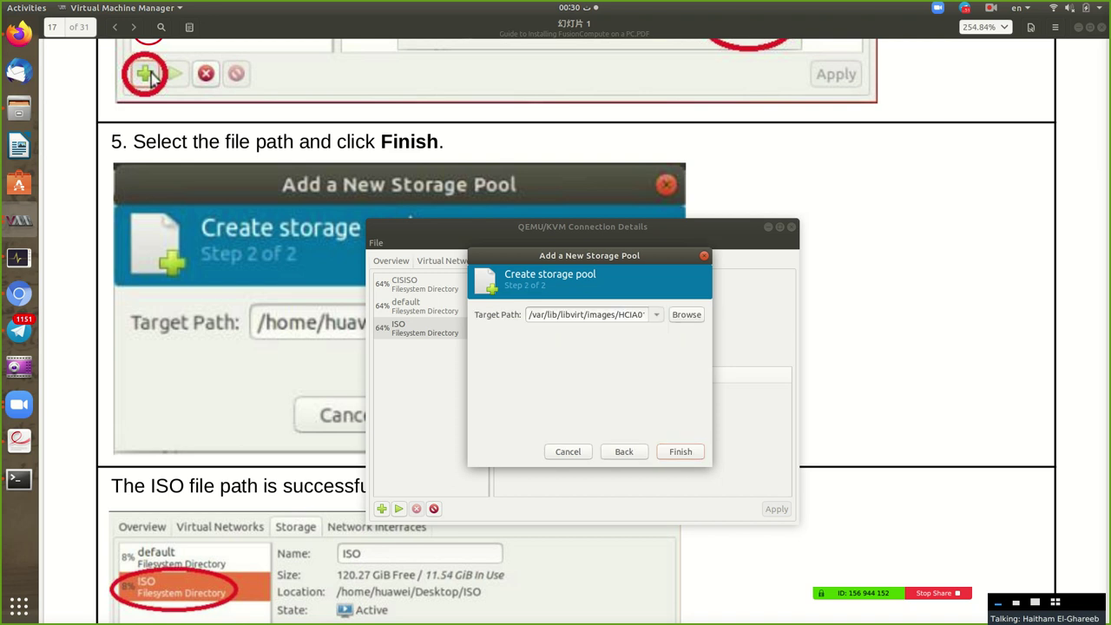
{"action": "key", "text": "alt+b"}
{"action": "double_click", "coordinate": [401, 177]}
{"action": "double_click", "coordinate": [392, 150]}
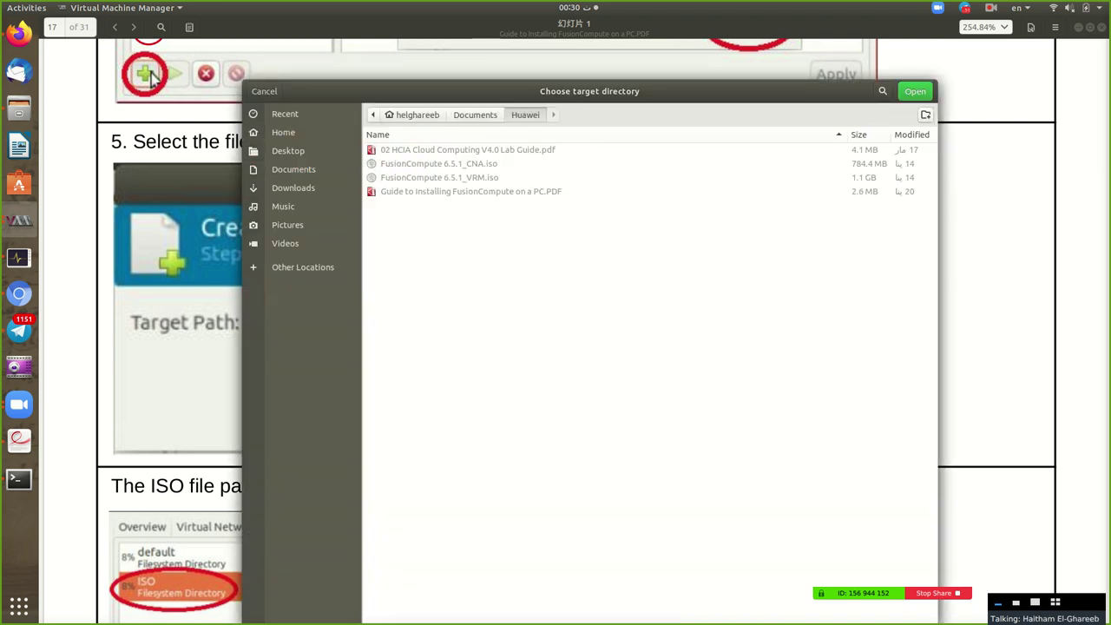
{"action": "key", "text": "Return"}
{"action": "key", "text": "Return"}
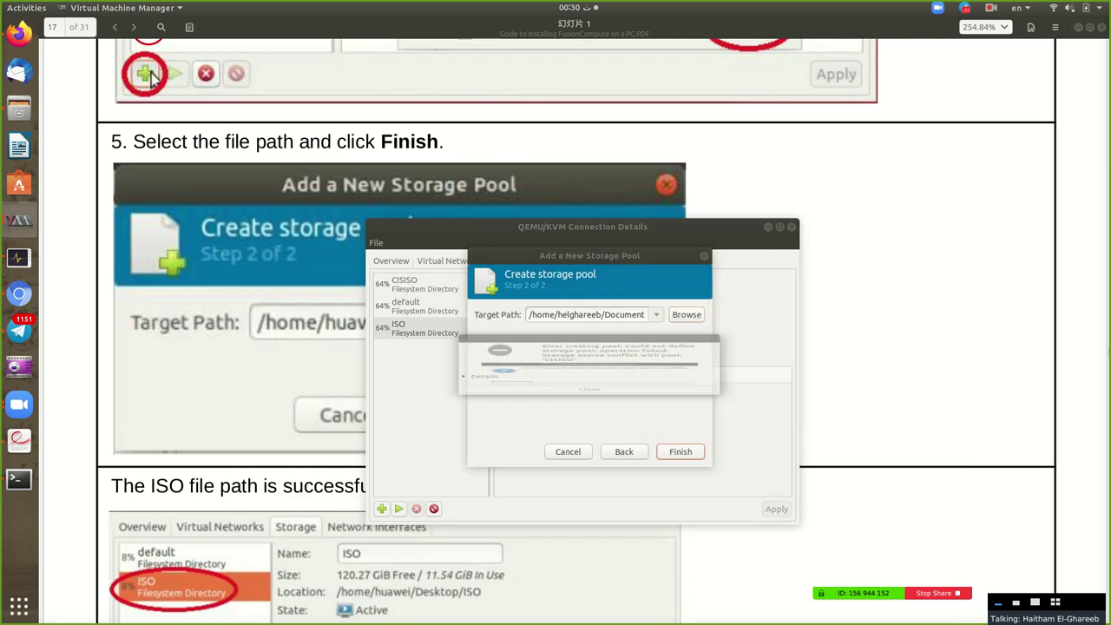
{"action": "key", "text": "Return"}
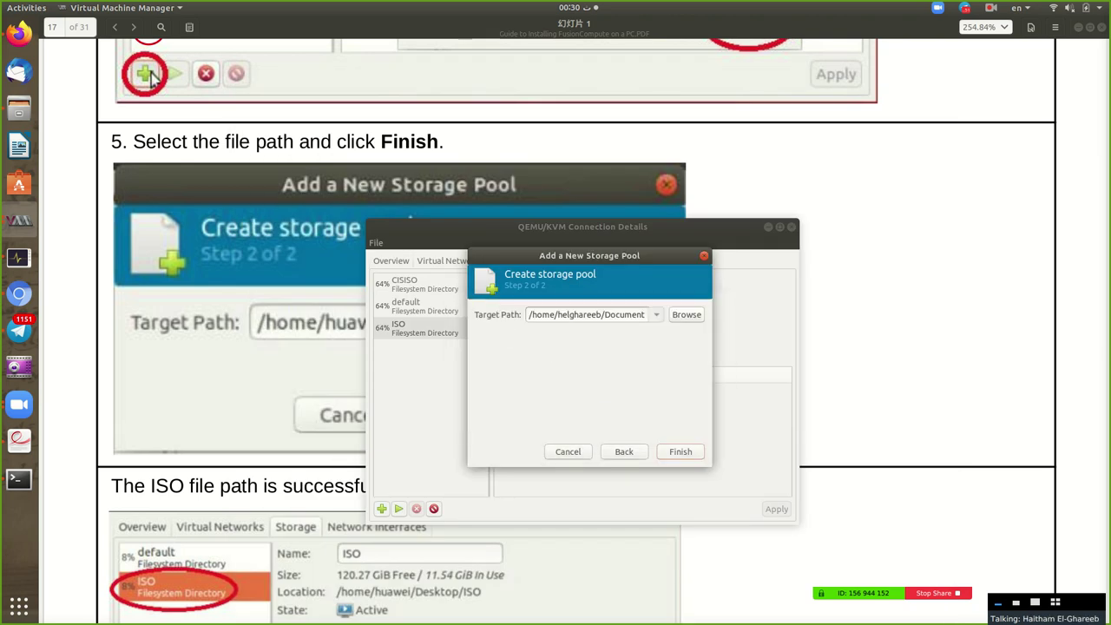
{"action": "key", "text": "Return"}
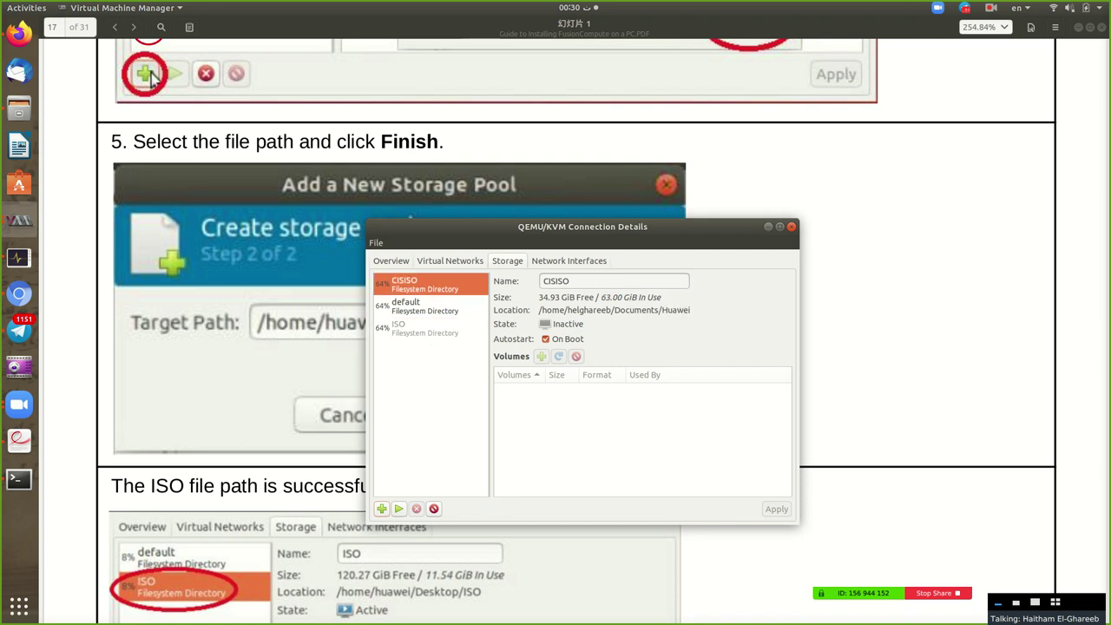
- Delete the CISISO and ISO storage pools, leaving only default
{"action": "left_click", "coordinate": [434, 509]}
{"action": "key", "text": "Return"}
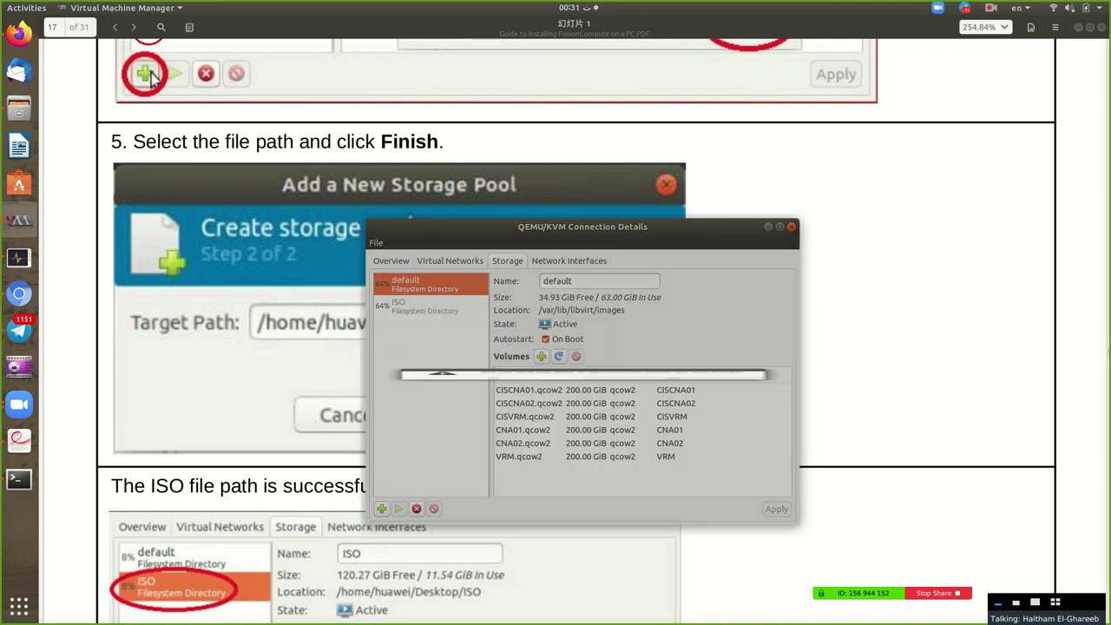
{"action": "left_click", "coordinate": [408, 306]}
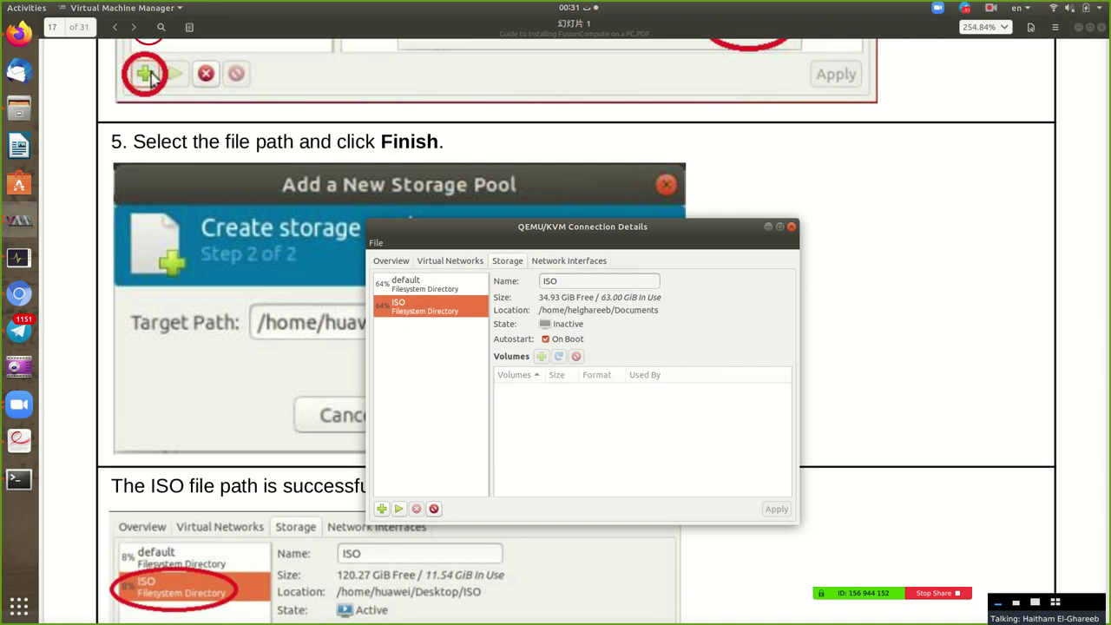
{"action": "left_click", "coordinate": [433, 509]}
{"action": "key", "text": "Return"}
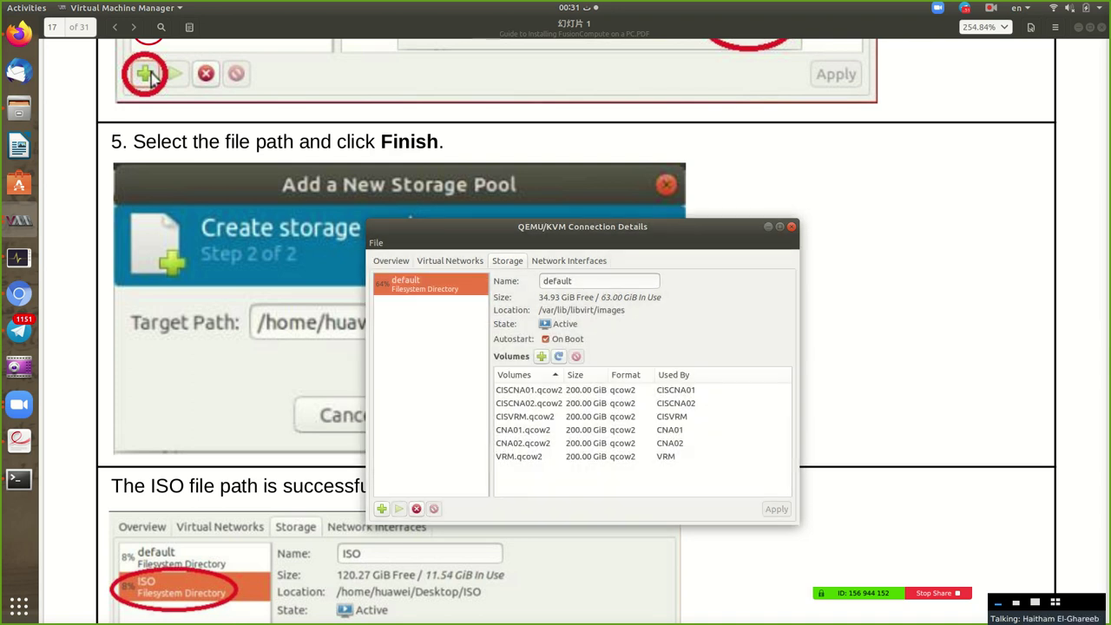
{"action": "left_click", "coordinate": [381, 509]}
- Create pool HCIA01 targeting Documents/Huawei and view its FusionCompute ISO volumes
{"action": "type", "text": "HCIA01"}
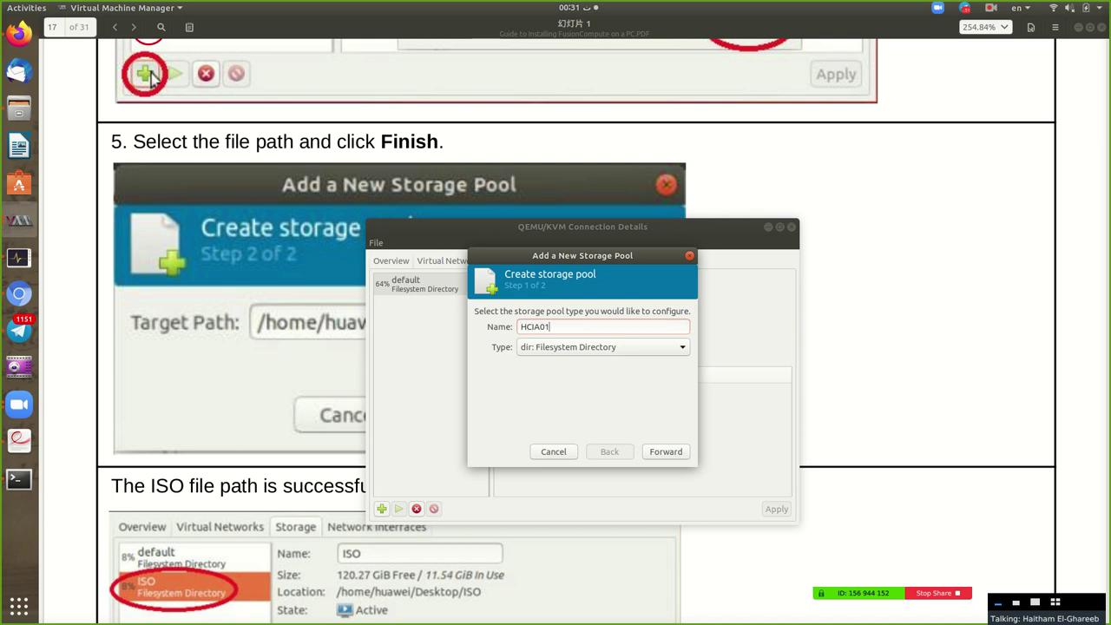
{"action": "left_click", "coordinate": [665, 451]}
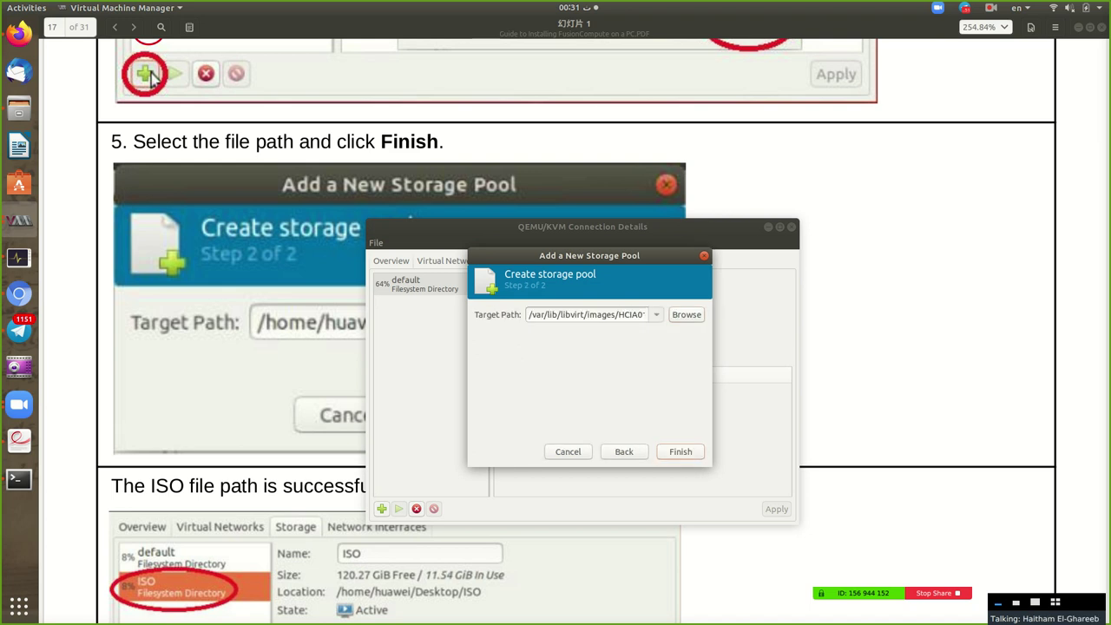
{"action": "left_click", "coordinate": [687, 314]}
{"action": "double_click", "coordinate": [402, 177]}
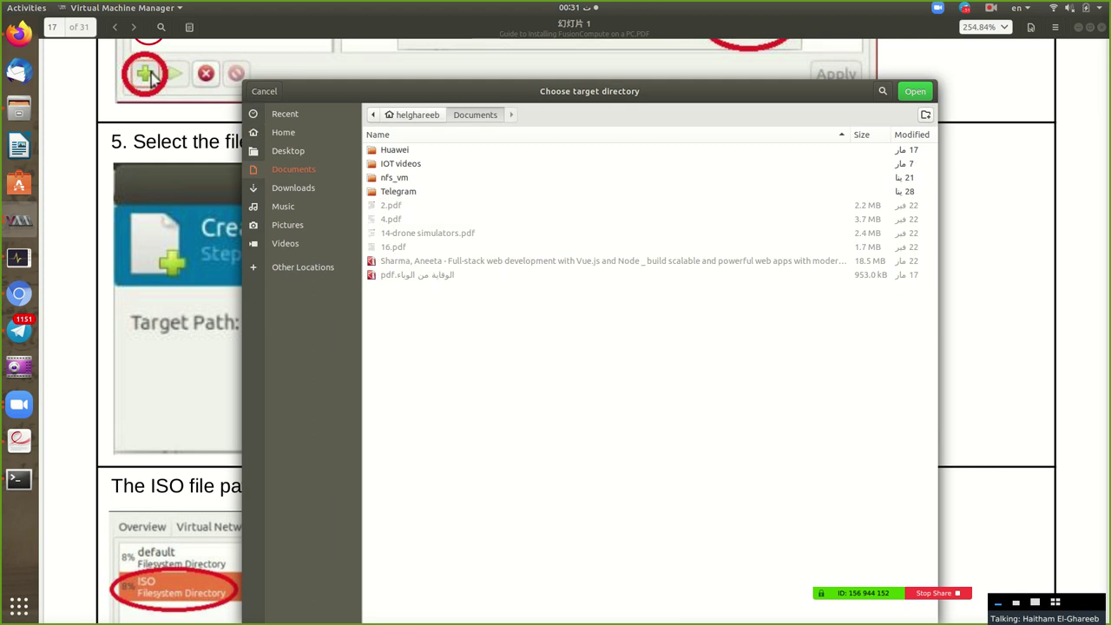
{"action": "double_click", "coordinate": [394, 150]}
{"action": "left_click", "coordinate": [915, 91]}
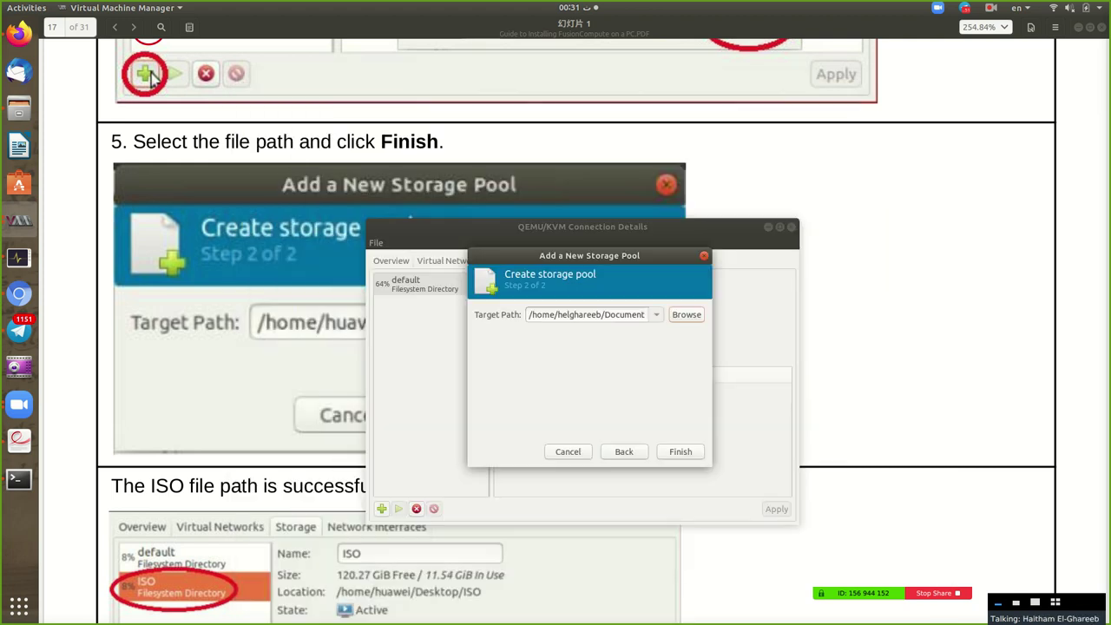
{"action": "left_click", "coordinate": [680, 451]}
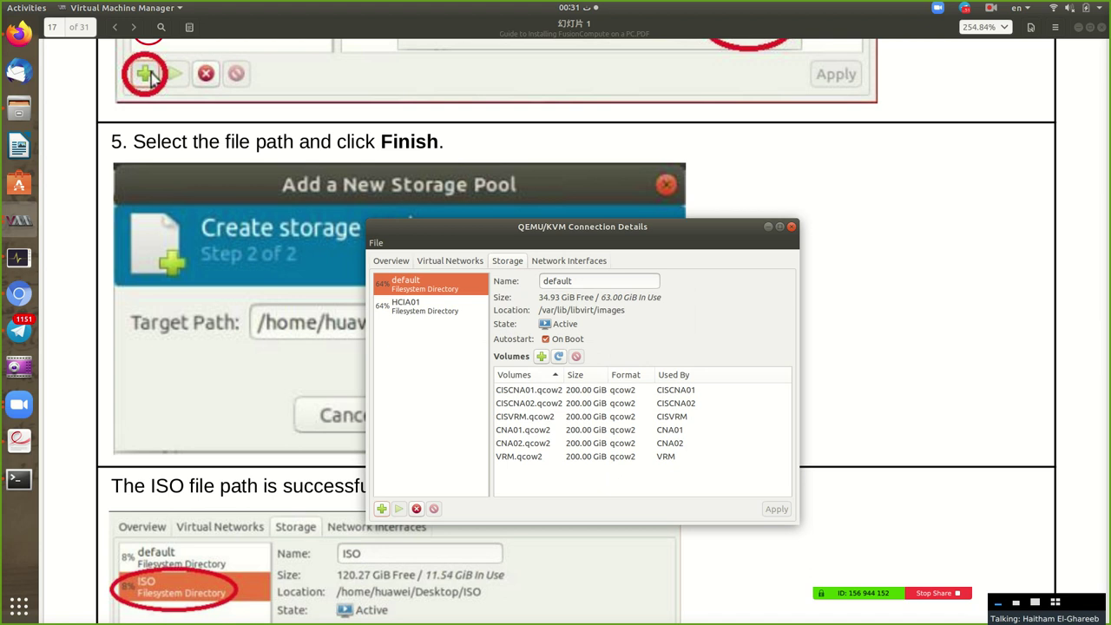
{"action": "left_click", "coordinate": [425, 305]}
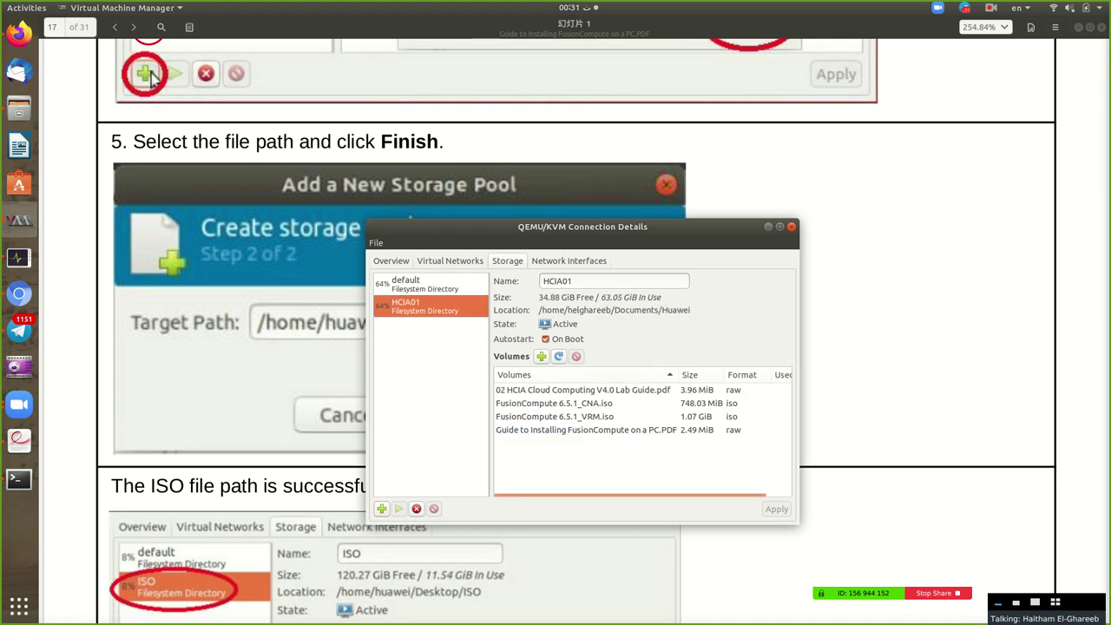
{"action": "key", "text": "alt+Tab"}
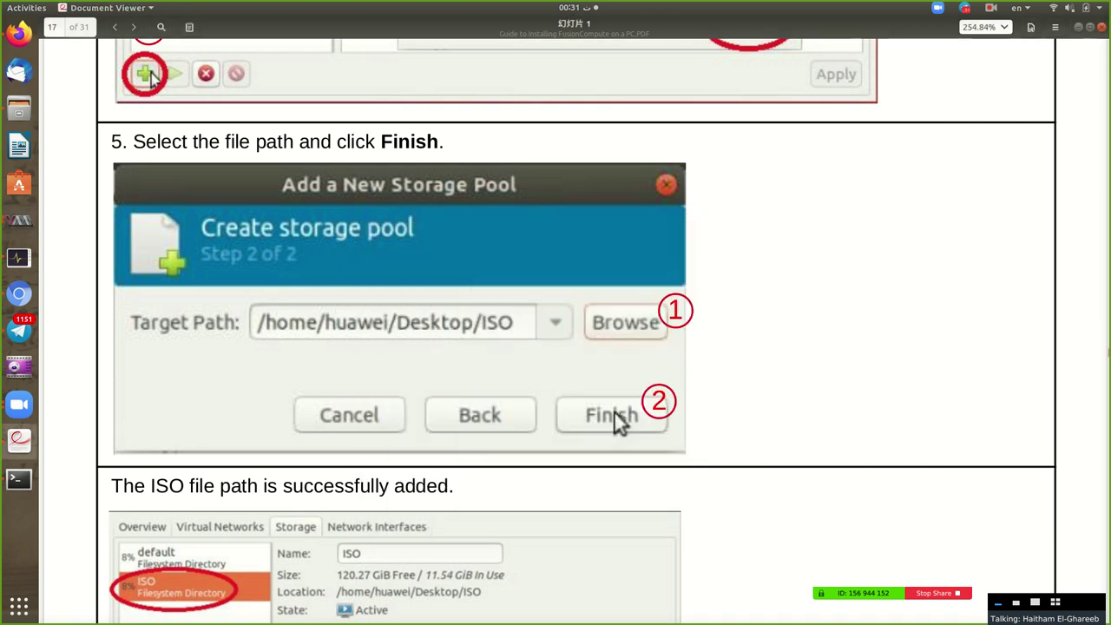
- Scroll the guide to page 18, section 3.5 Installing FusionCompute CNA01
{"action": "scroll", "coordinate": [576, 312], "scroll_direction": "down", "scroll_amount": 5}
{"action": "scroll", "coordinate": [576, 312], "scroll_direction": "down", "scroll_amount": 3}
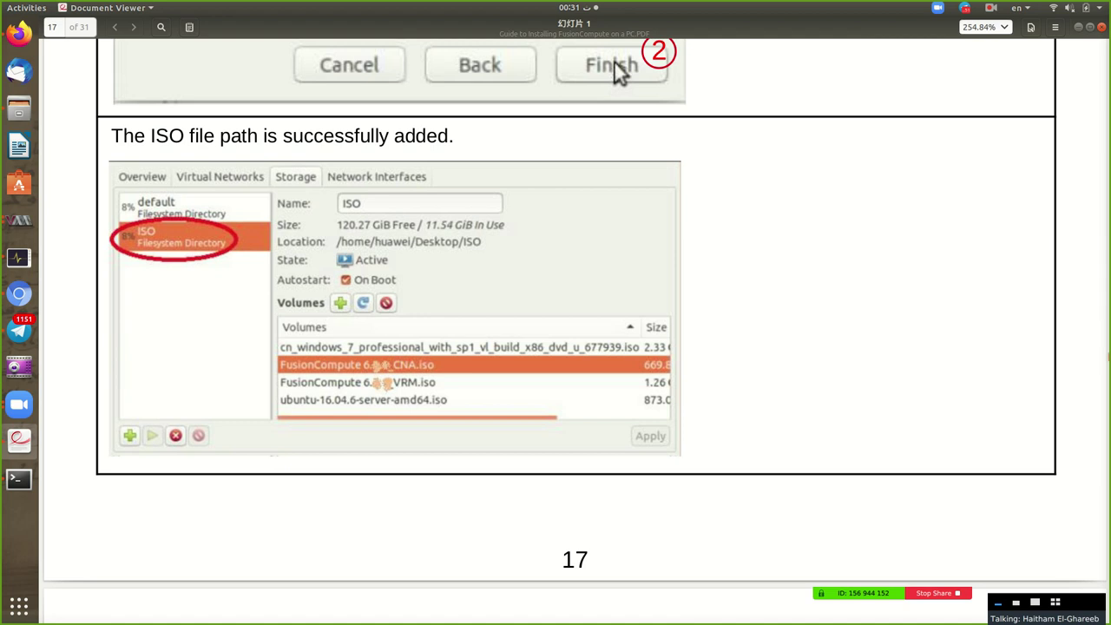
{"action": "scroll", "coordinate": [614, 62], "scroll_direction": "down", "scroll_amount": 10}
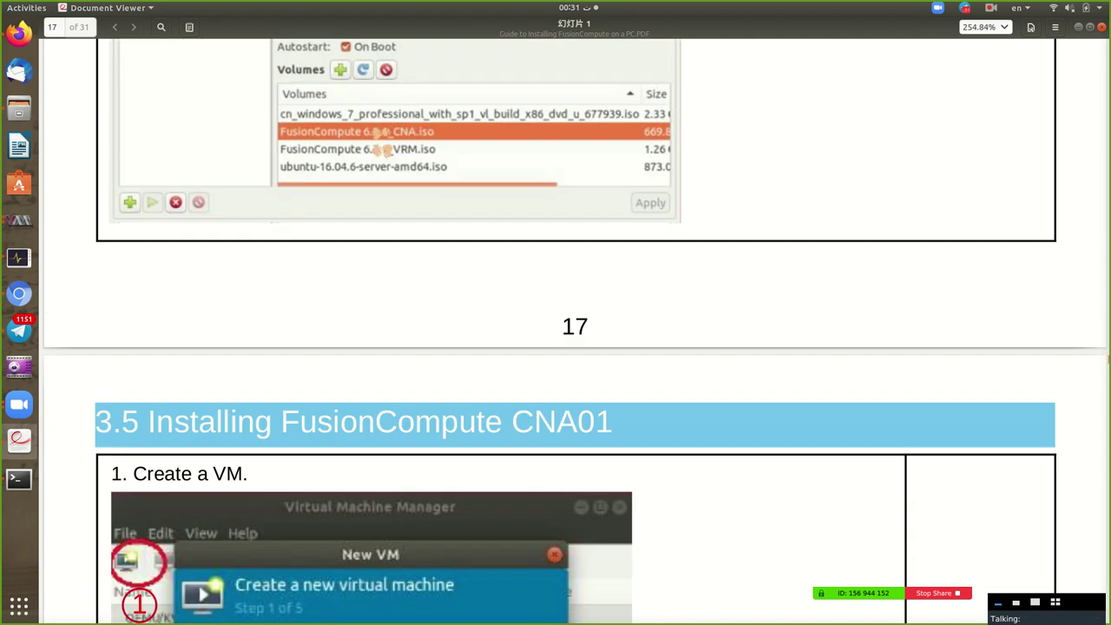
{"action": "scroll", "coordinate": [577, 330], "scroll_direction": "up", "scroll_amount": 18}
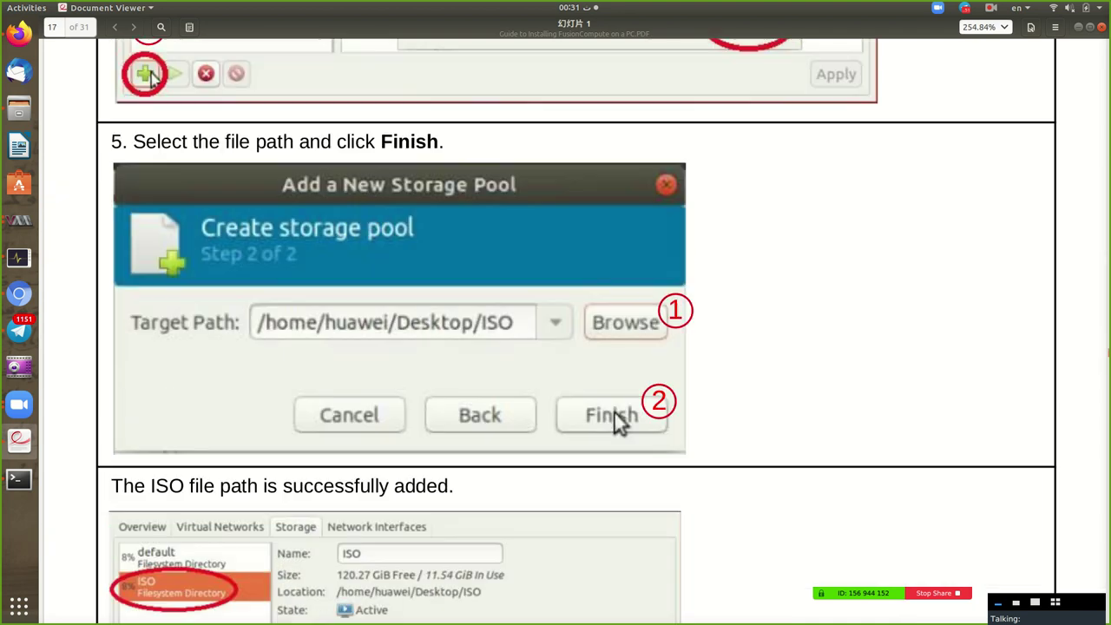
{"action": "scroll", "coordinate": [576, 330], "scroll_direction": "down", "scroll_amount": 7}
{"action": "scroll", "coordinate": [576, 330], "scroll_direction": "down", "scroll_amount": 15}
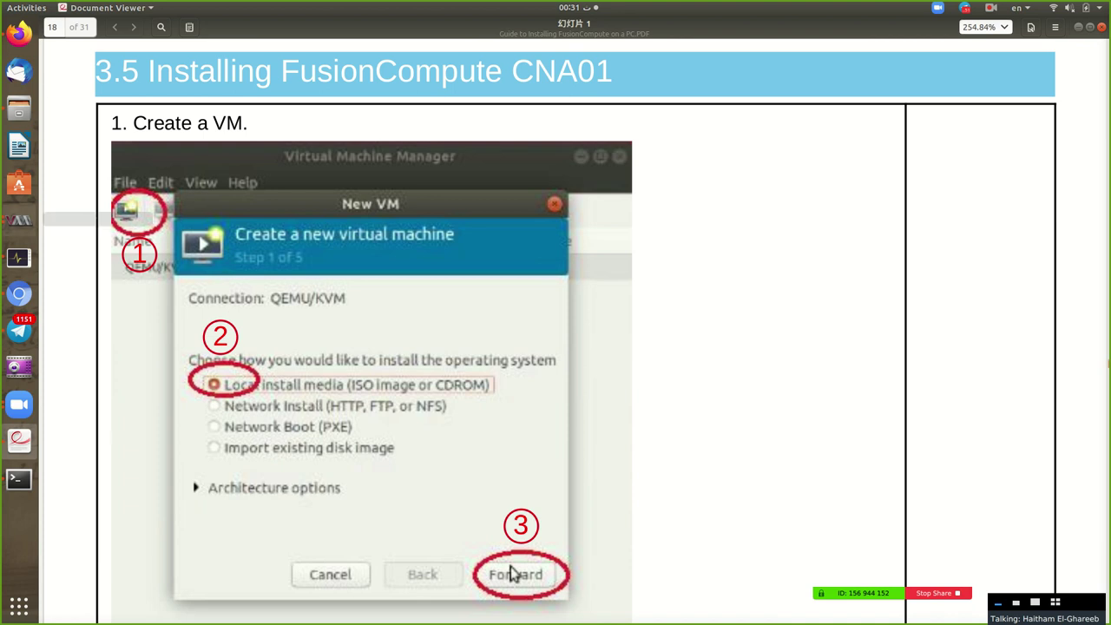
- Check the host's Network Interfaces in Connection Details, then close that window
{"action": "left_click", "coordinate": [19, 219]}
{"action": "left_click", "coordinate": [123, 173]}
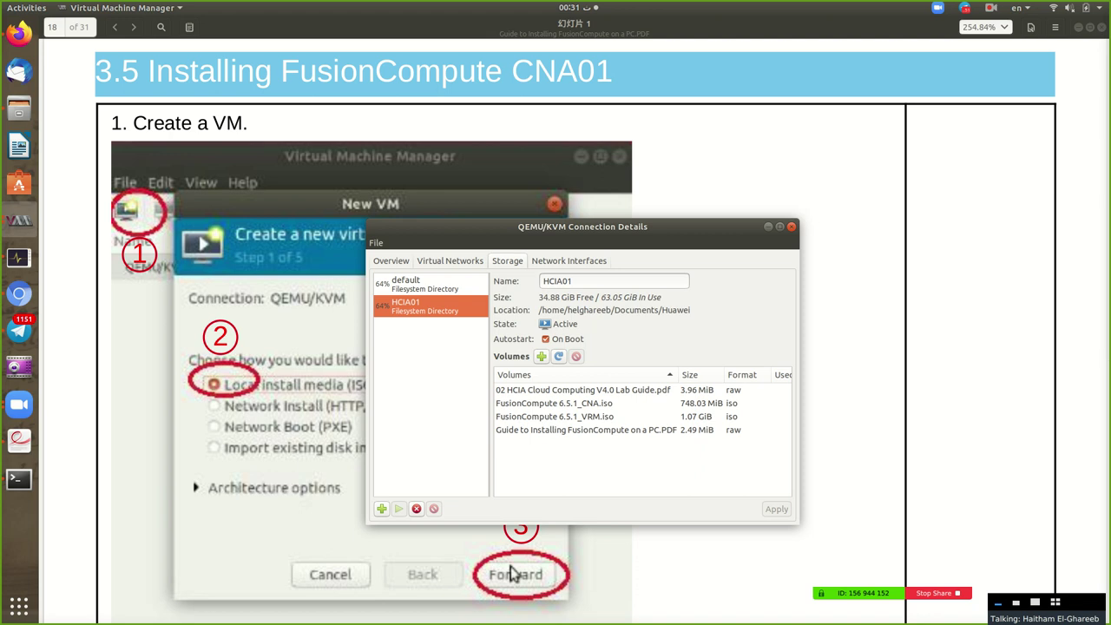
{"action": "key", "text": "ctrl+Page_Down"}
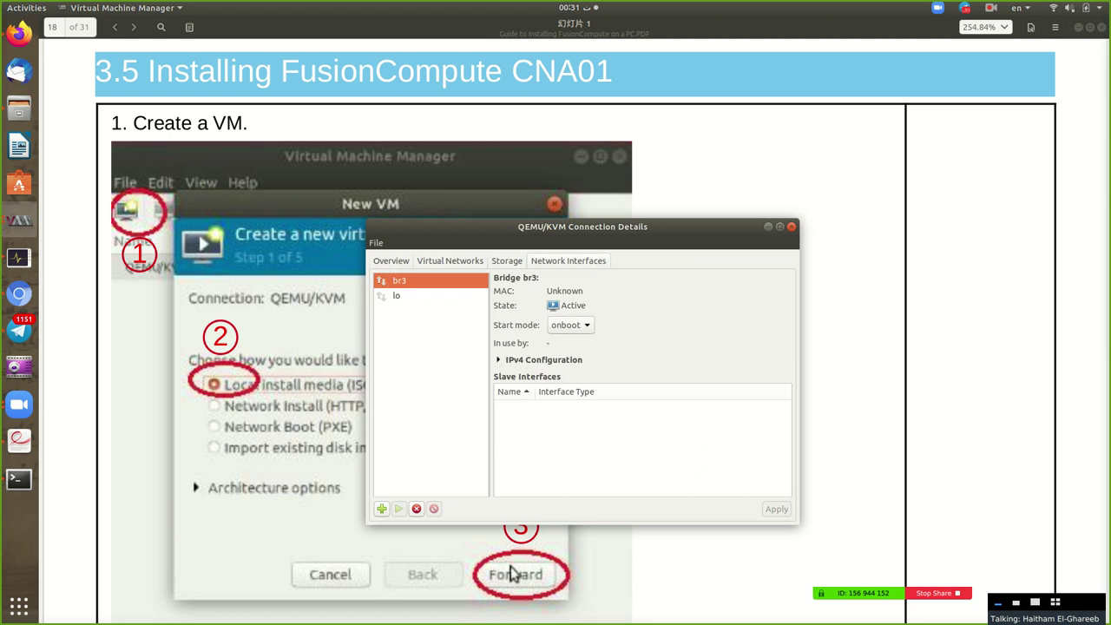
{"action": "key", "text": "ctrl+Page_Up"}
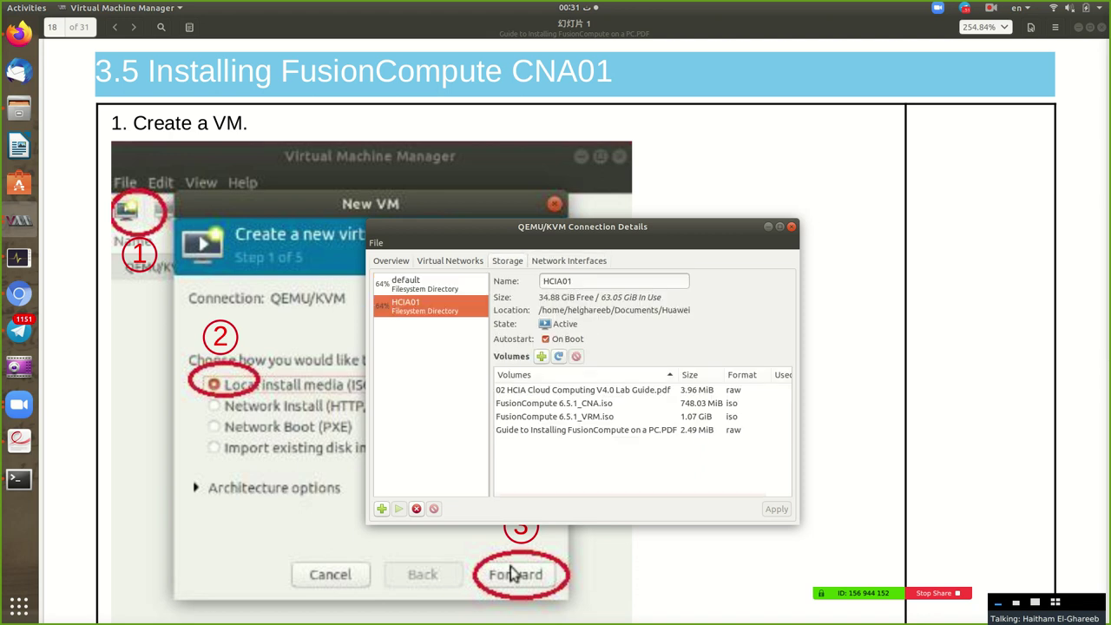
{"action": "key", "text": "ctrl+w"}
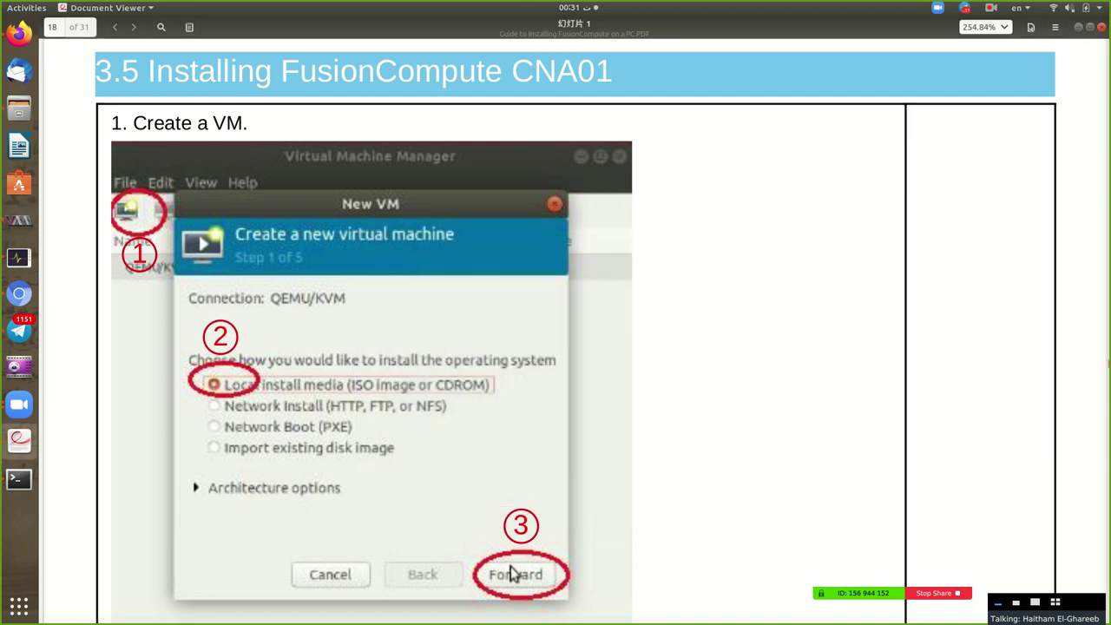
- Begin a new virtual machine using Local install media
{"action": "left_click", "coordinate": [19, 219]}
{"action": "left_click_drag", "start_coordinate": [594, 179], "coordinate": [865, 170]}
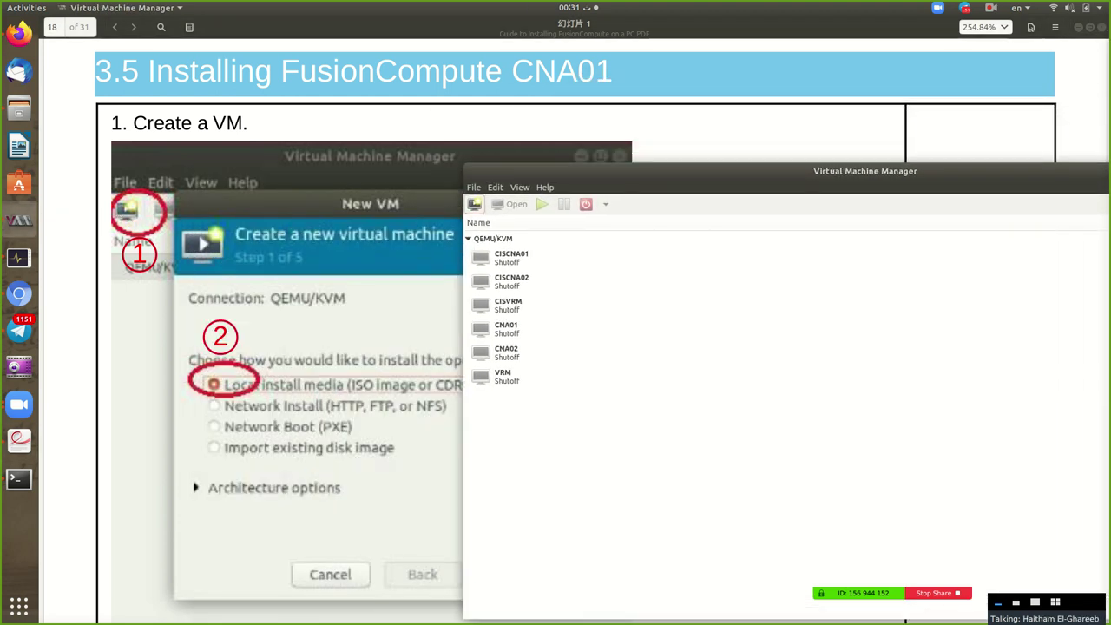
{"action": "left_click", "coordinate": [474, 204]}
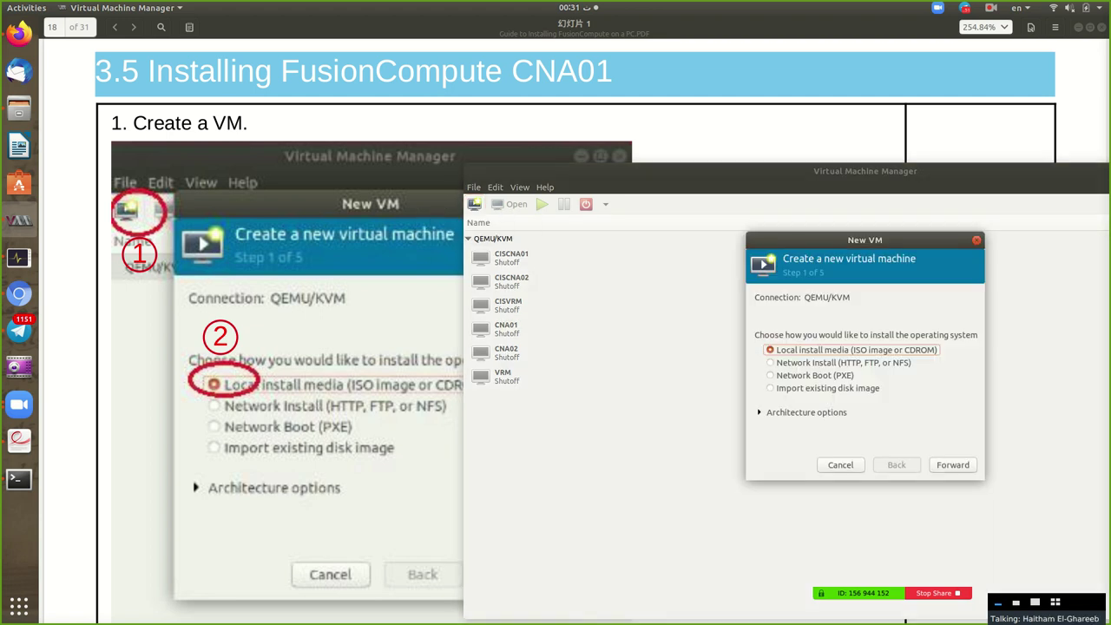
{"action": "scroll", "coordinate": [286, 347], "scroll_direction": "down", "scroll_amount": 1}
{"action": "scroll", "coordinate": [287, 347], "scroll_direction": "down", "scroll_amount": 1}
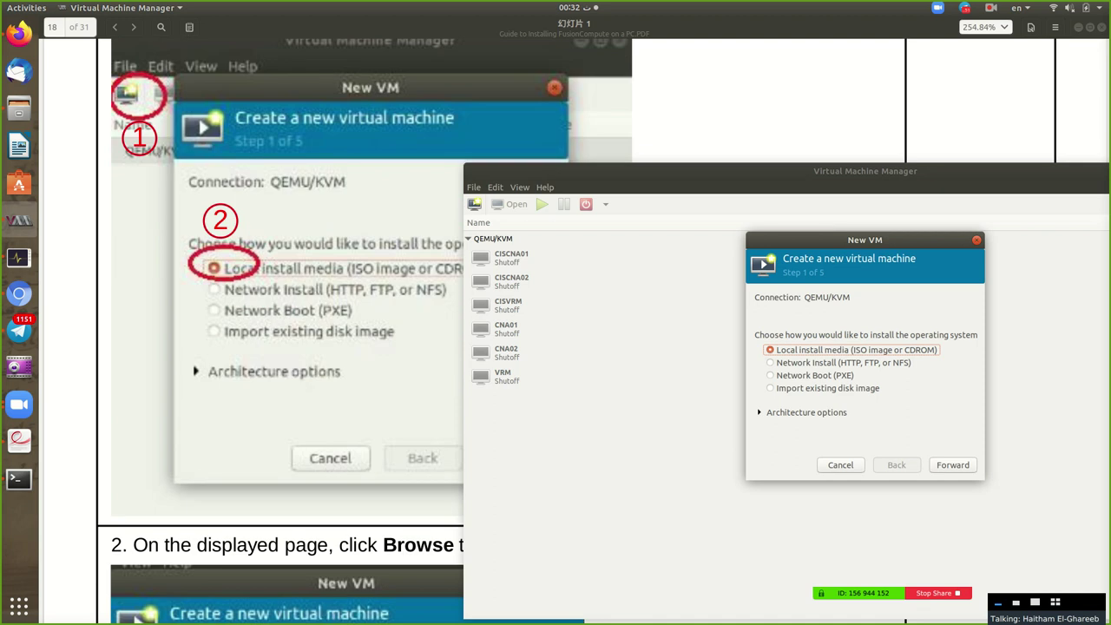
{"action": "left_click", "coordinate": [952, 464]}
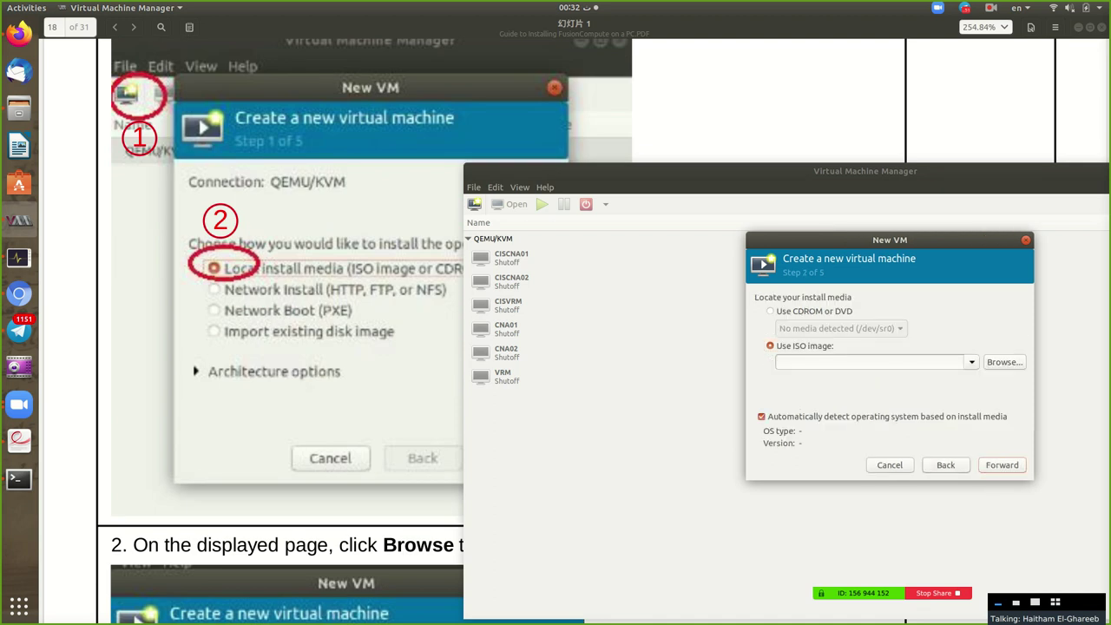
- Choose FusionCompute 6.5.1_CNA.iso from the HCIA01 pool as the install ISO
{"action": "scroll", "coordinate": [287, 347], "scroll_direction": "down", "scroll_amount": 2}
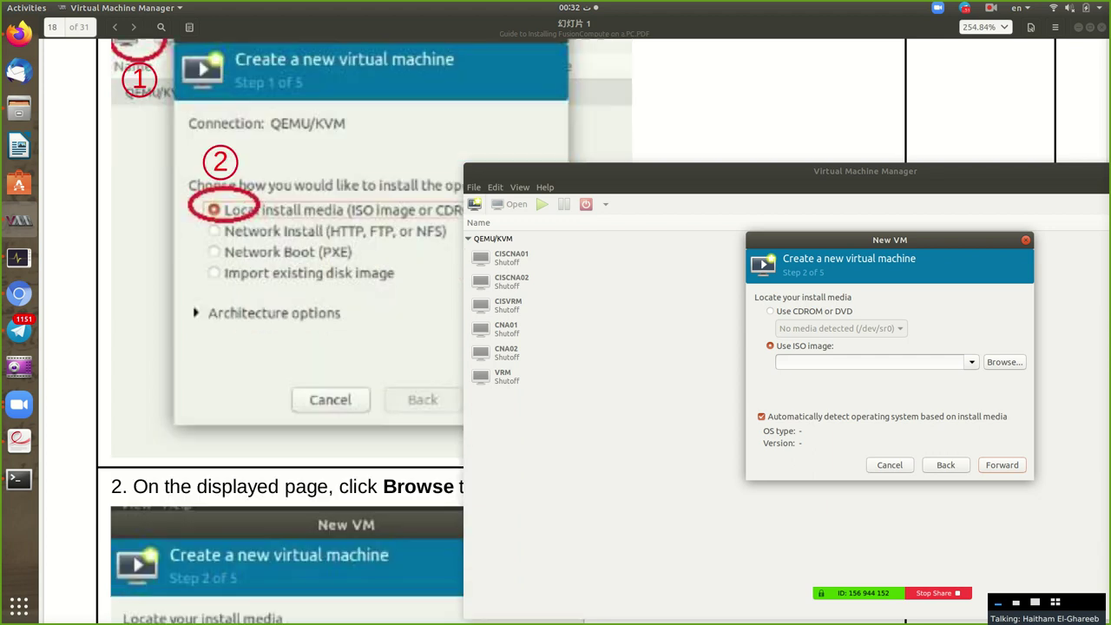
{"action": "scroll", "coordinate": [287, 347], "scroll_direction": "down", "scroll_amount": 4}
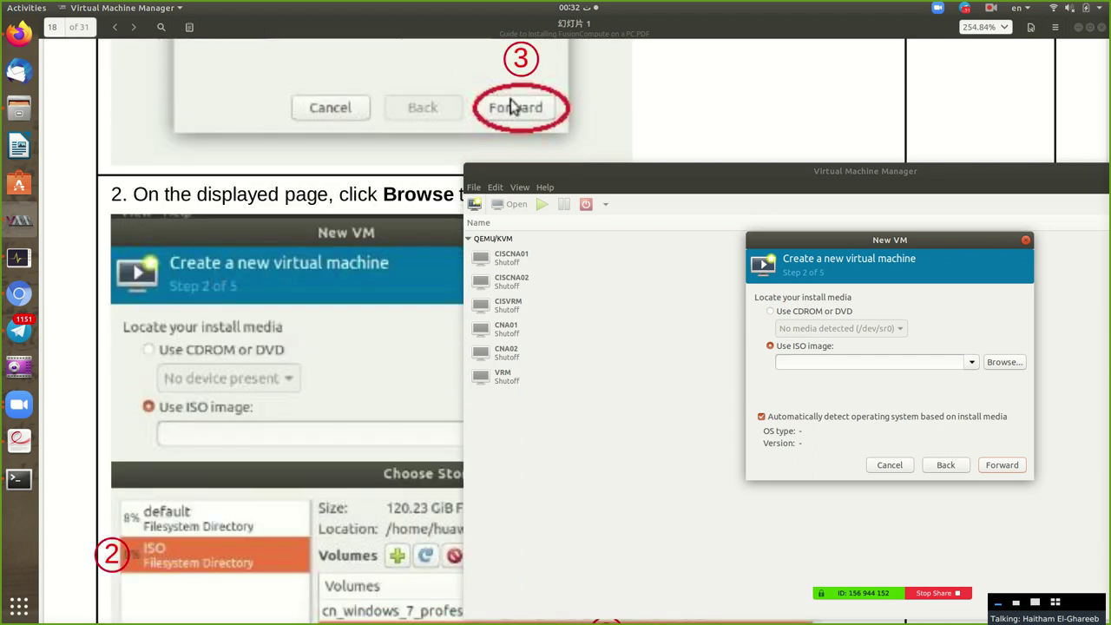
{"action": "scroll", "coordinate": [286, 347], "scroll_direction": "down", "scroll_amount": 4}
{"action": "scroll", "coordinate": [286, 347], "scroll_direction": "down", "scroll_amount": 1}
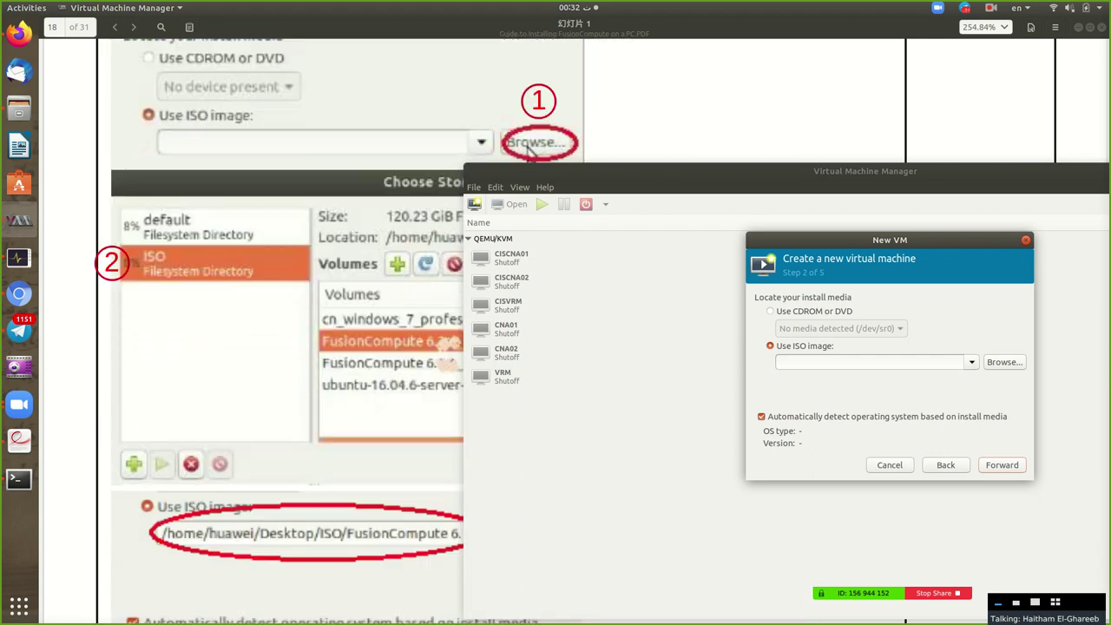
{"action": "left_click", "coordinate": [1004, 362]}
{"action": "left_click", "coordinate": [711, 270]}
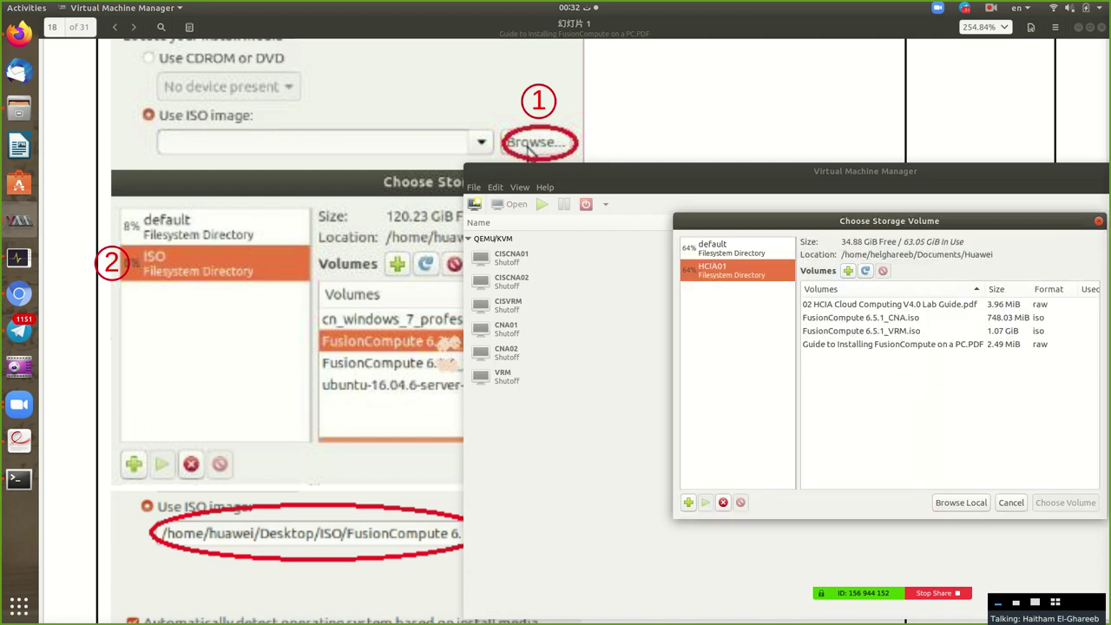
{"action": "left_click", "coordinate": [860, 317]}
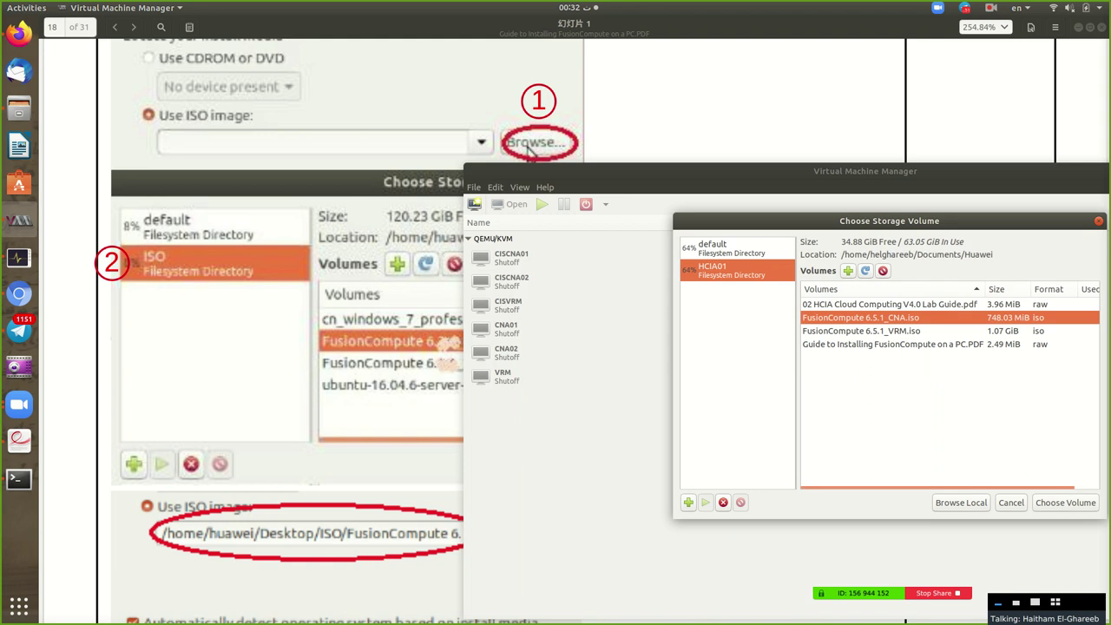
{"action": "scroll", "coordinate": [287, 330], "scroll_direction": "down", "scroll_amount": 5}
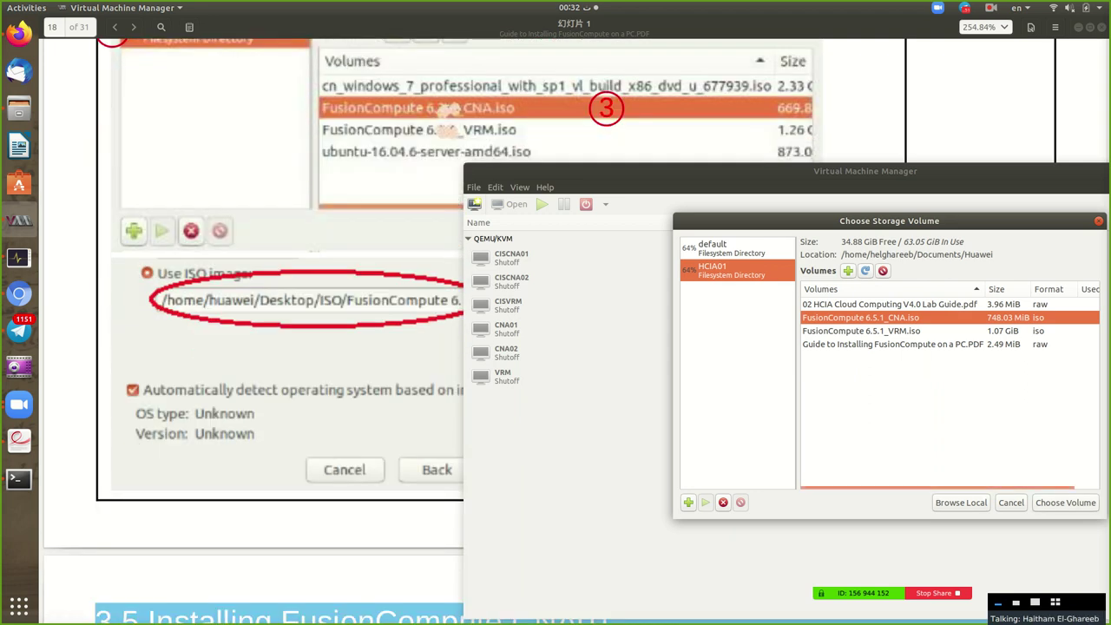
{"action": "key", "text": "Return"}
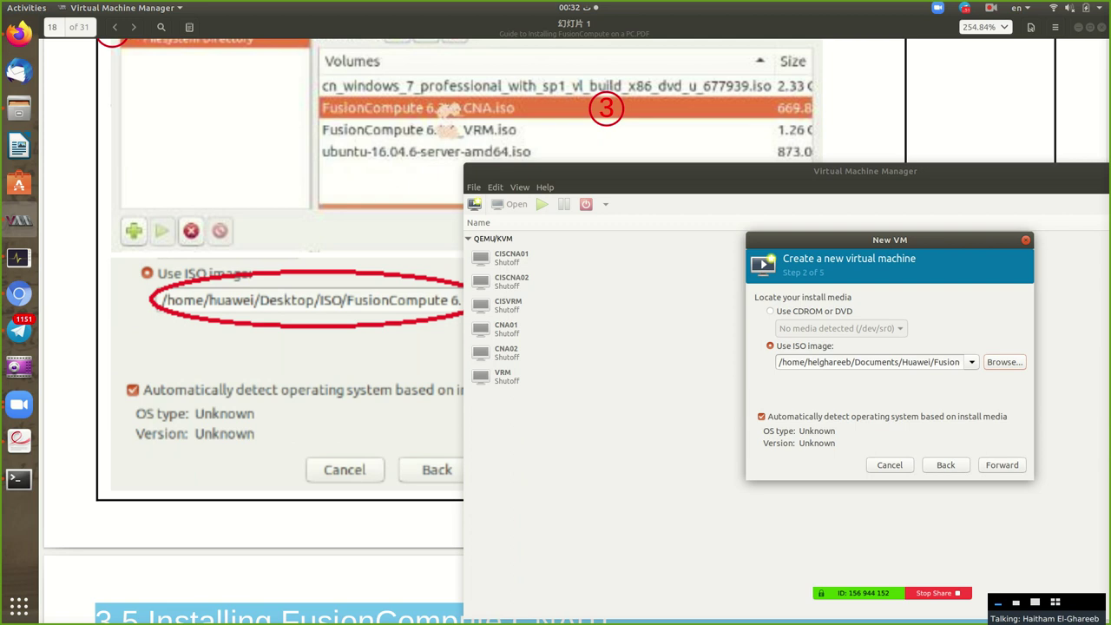
{"action": "scroll", "coordinate": [260, 330], "scroll_direction": "down", "scroll_amount": 1}
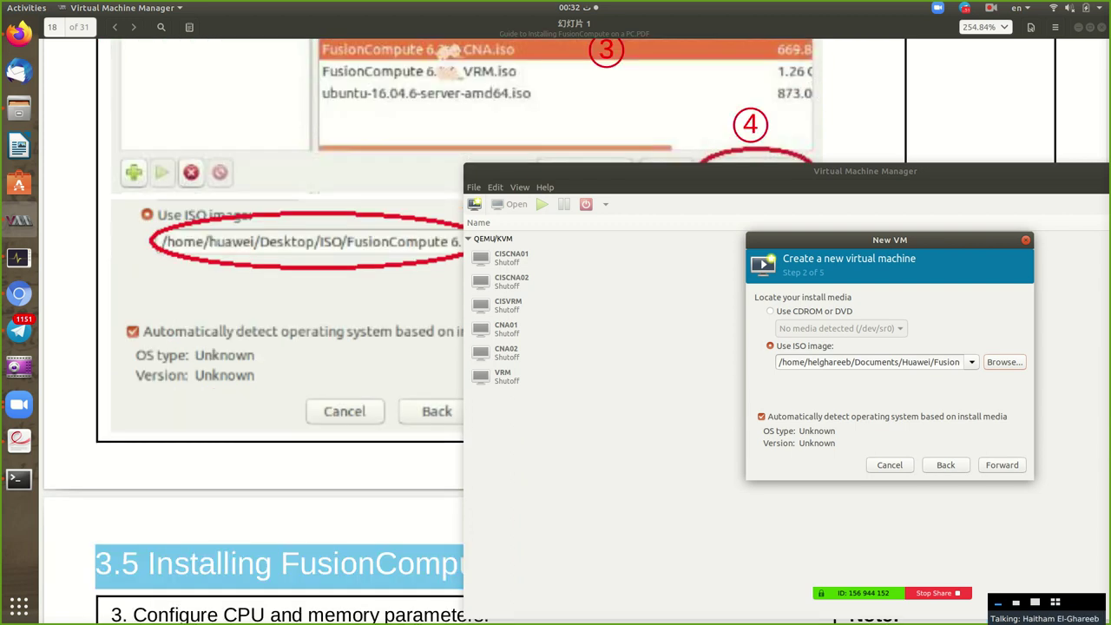
{"action": "scroll", "coordinate": [260, 347], "scroll_direction": "down", "scroll_amount": 6}
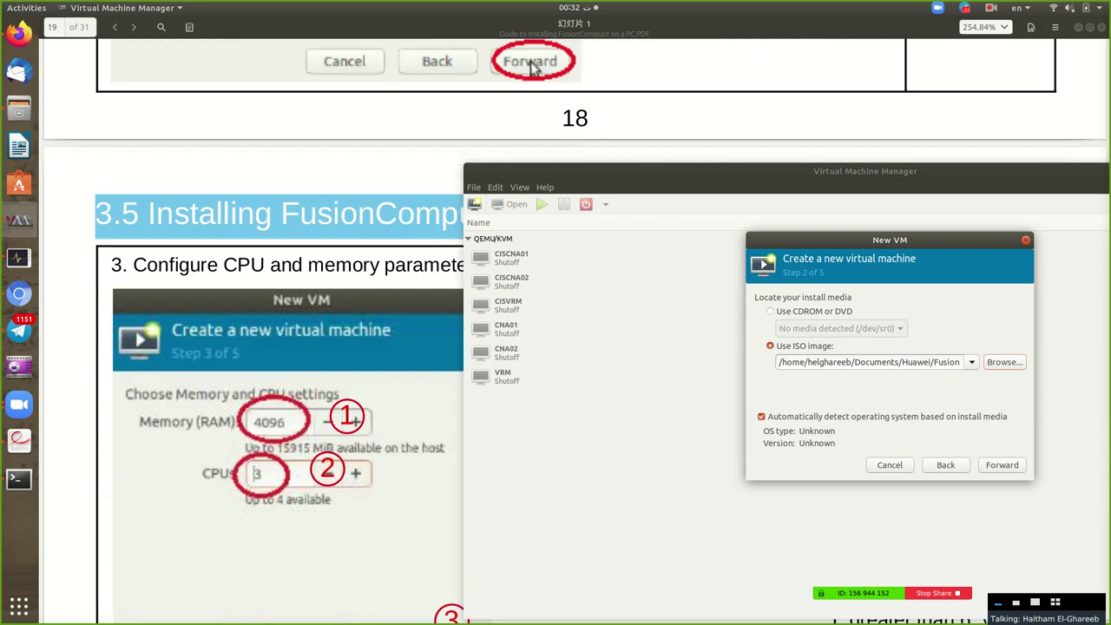
- Compute 4096×2 in Calculator and paste 8192 as the VM's memory
{"action": "key", "text": "Return"}
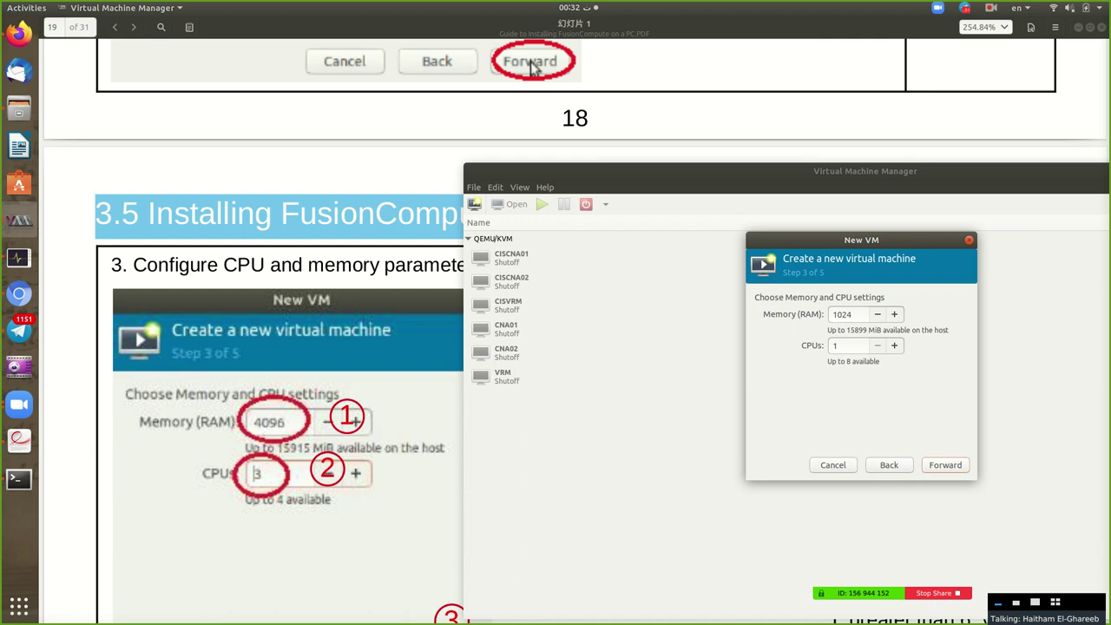
{"action": "key", "text": "ctrl+a"}
{"action": "key", "text": "super"}
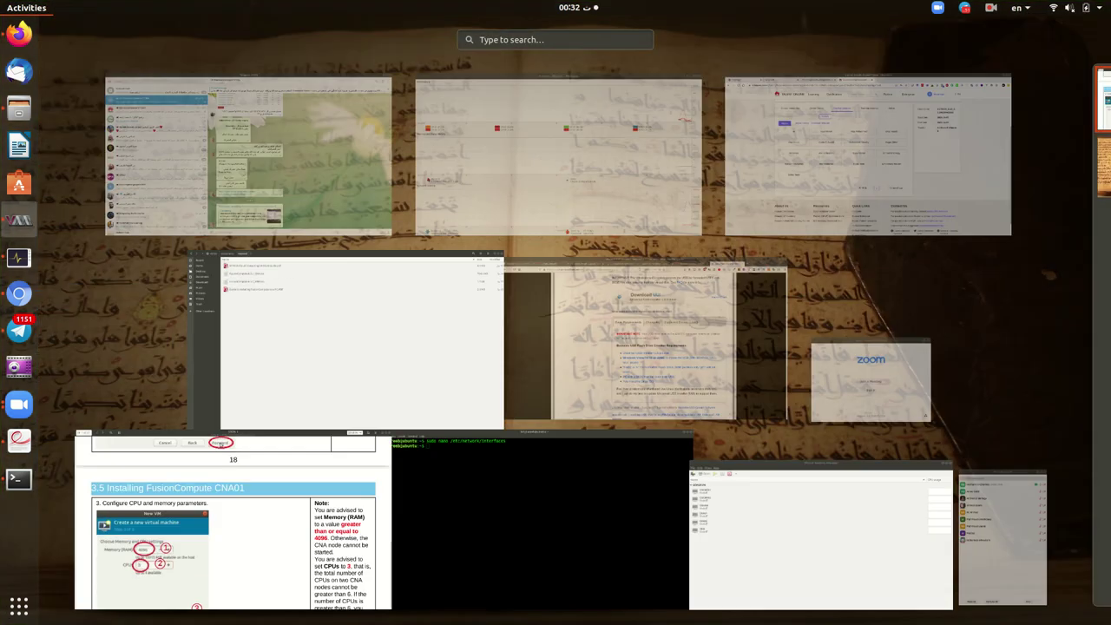
{"action": "type", "text": "call"}
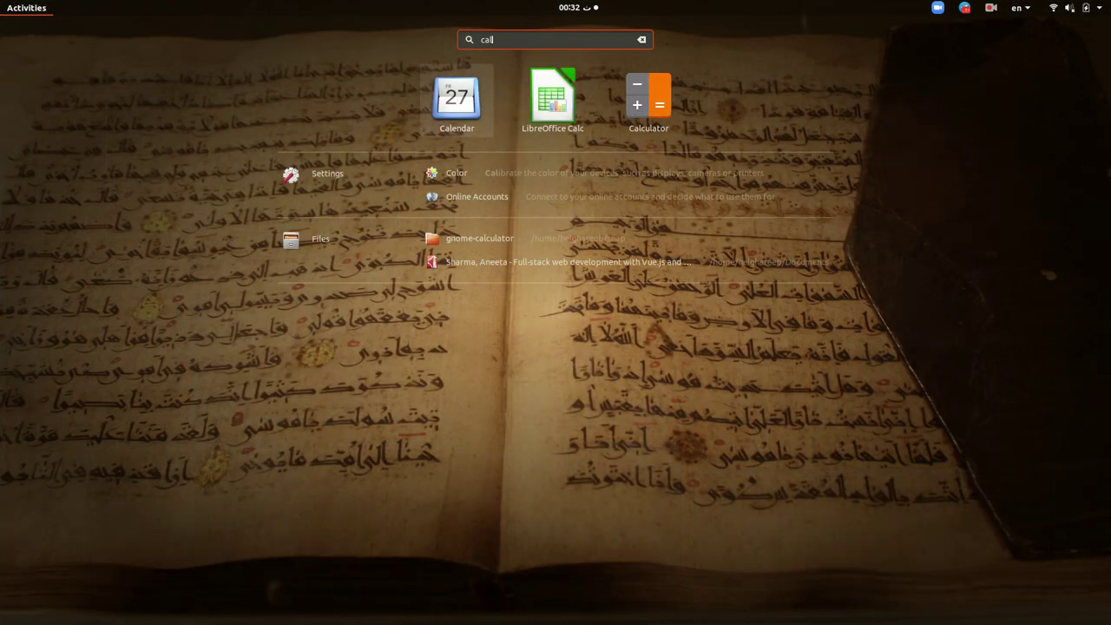
{"action": "key", "text": "BackSpace"}
{"action": "key", "text": "Return"}
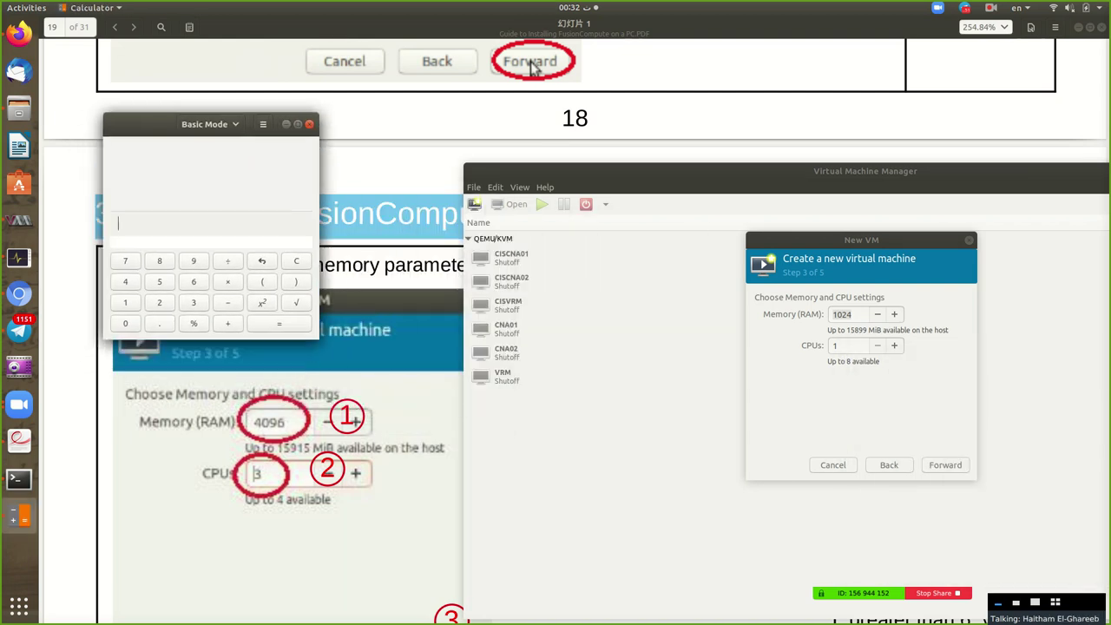
{"action": "type", "text": "40"}
{"action": "type", "text": "96"}
{"action": "type", "text": "*2"}
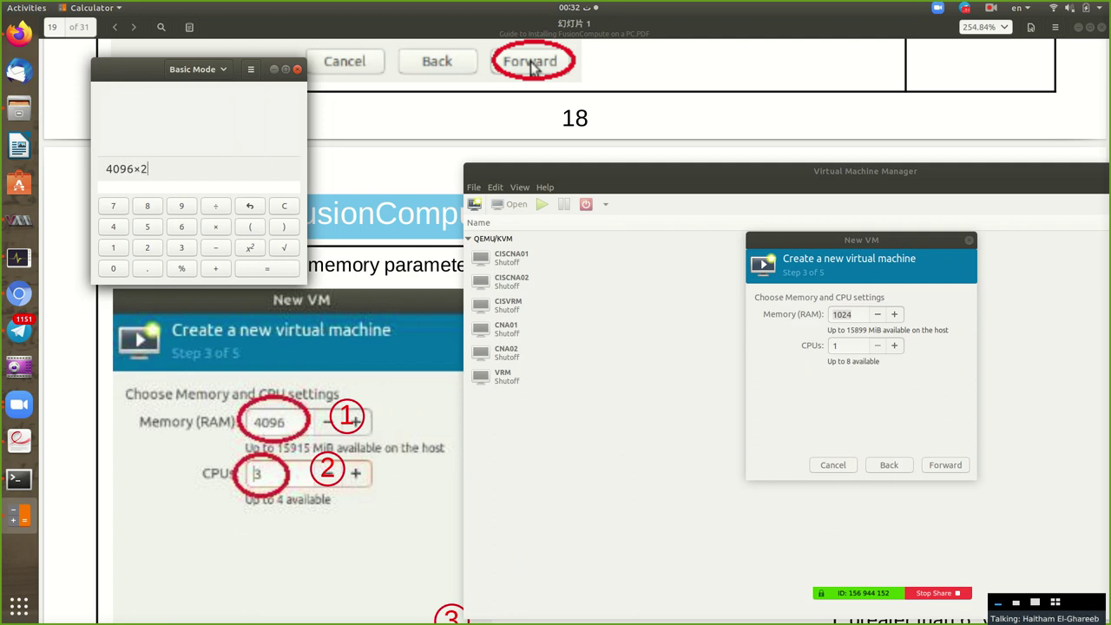
{"action": "key", "text": "Return"}
{"action": "key", "text": "ctrl+a"}
{"action": "key", "text": "ctrl+c"}
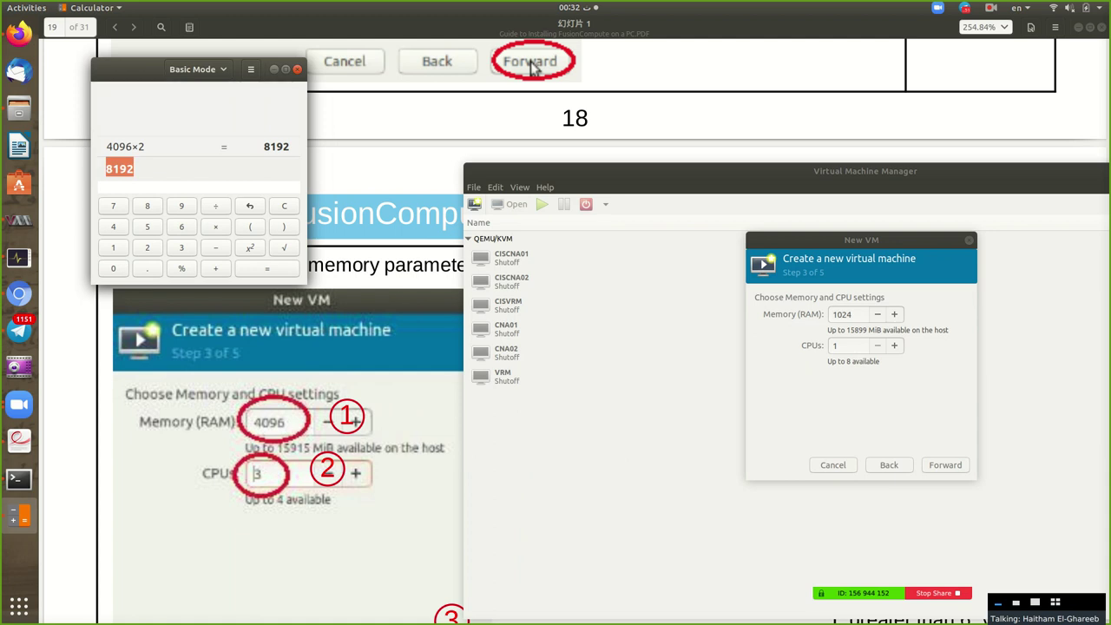
{"action": "key", "text": "alt+Tab"}
{"action": "key", "text": "ctrl+v"}
- Set CPUs to 8 and memory to 15899 MiB, closing the calculator
{"action": "key", "text": "Tab"}
{"action": "type", "text": "2"}
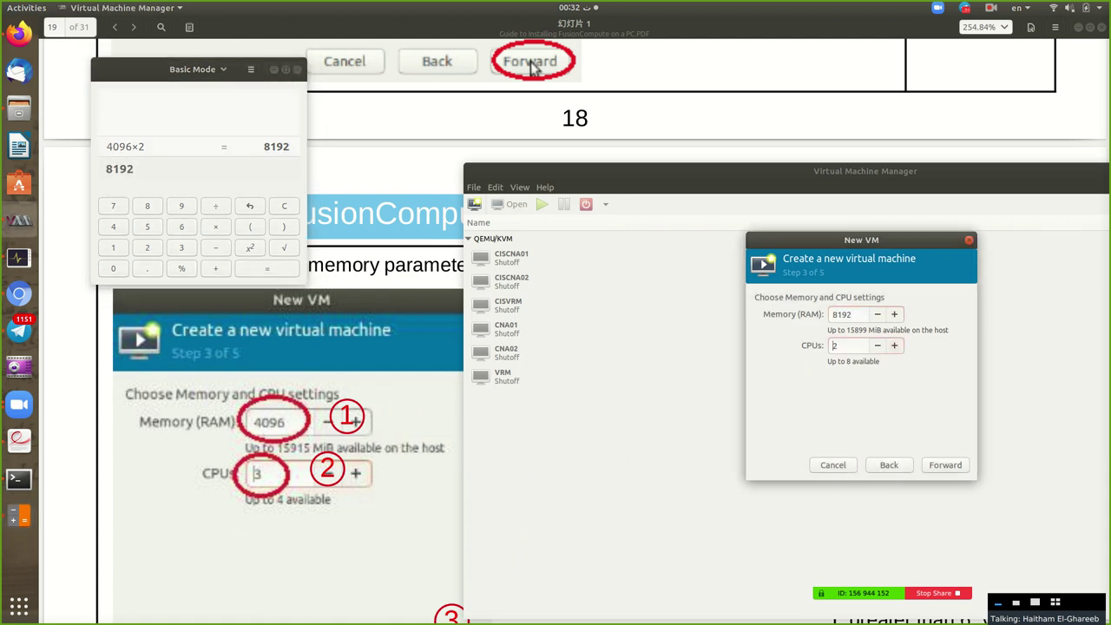
{"action": "key", "text": "Delete"}
{"action": "type", "text": "8"}
{"action": "key", "text": "ctrl+a"}
{"action": "type", "text": "15899"}
{"action": "left_click", "coordinate": [533, 70]}
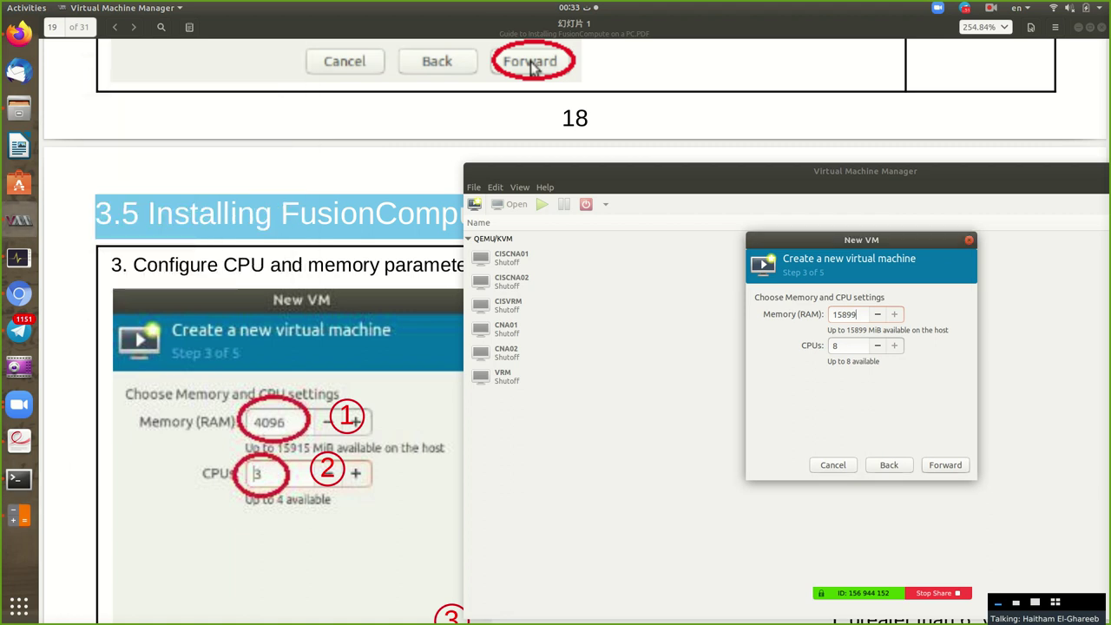
{"action": "key", "text": "Return"}
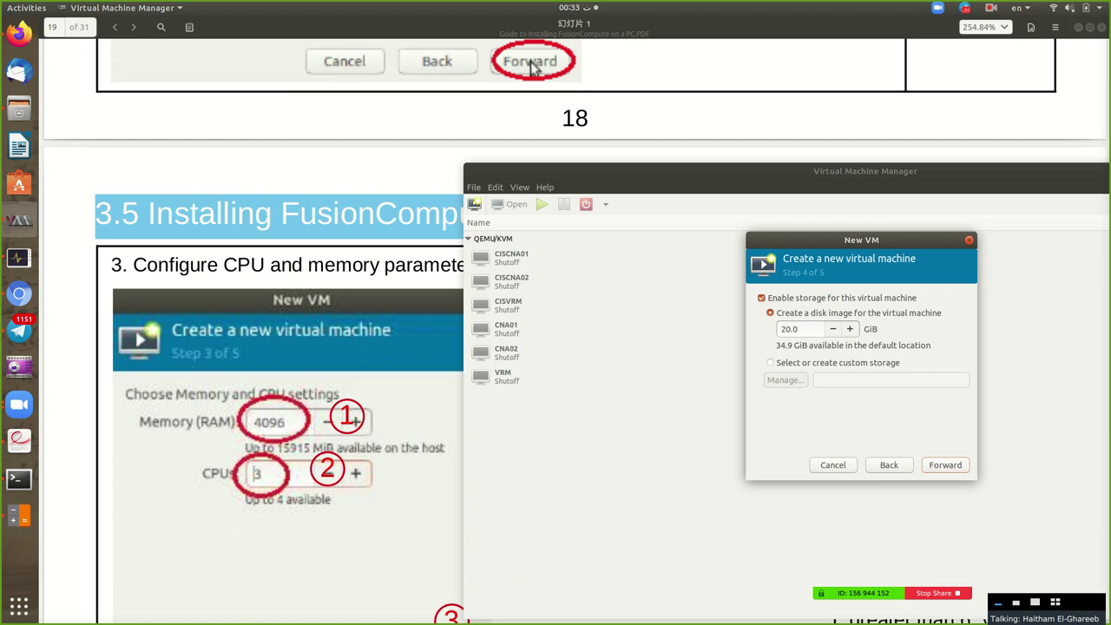
- Switch the storage option to 'Select or create custom storage'
{"action": "scroll", "coordinate": [533, 70], "scroll_direction": "down", "scroll_amount": 5}
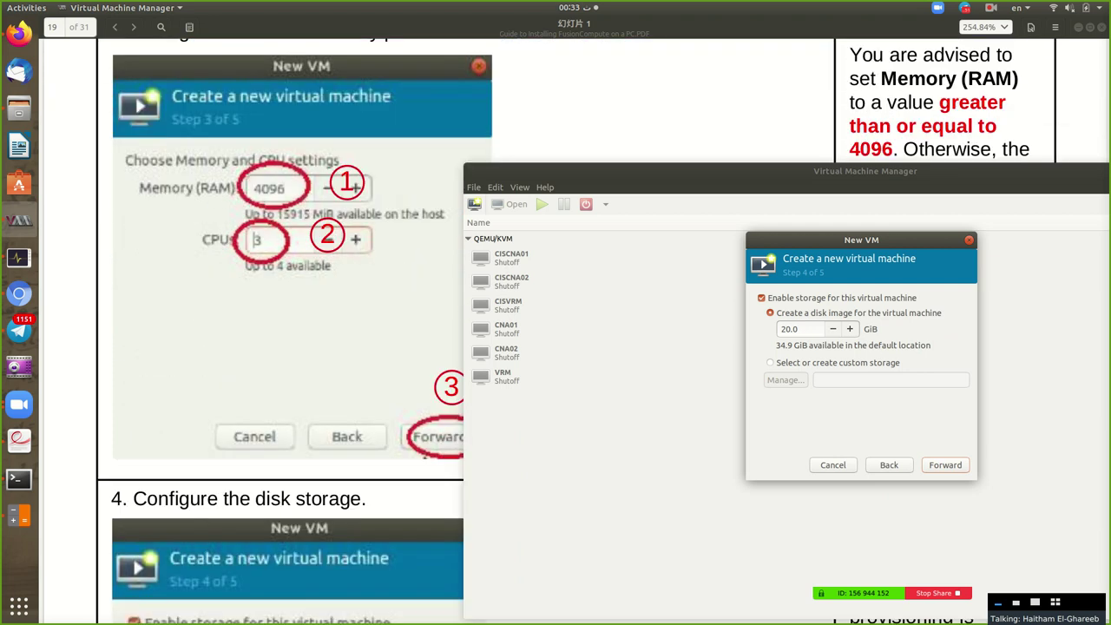
{"action": "scroll", "coordinate": [286, 329], "scroll_direction": "down", "scroll_amount": 3}
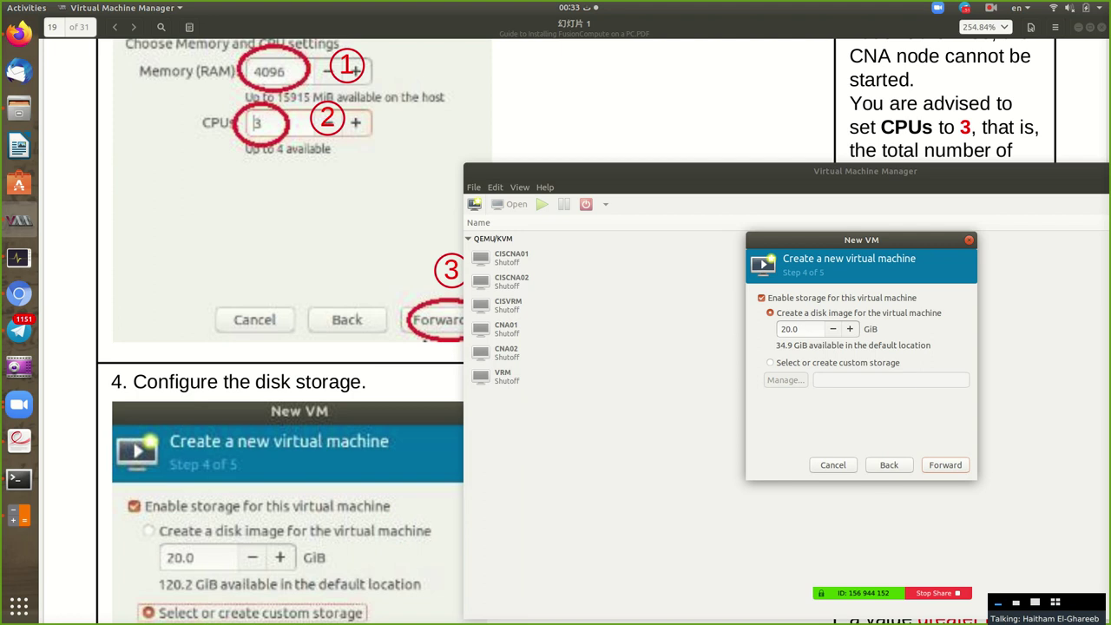
{"action": "scroll", "coordinate": [280, 330], "scroll_direction": "down", "scroll_amount": 3}
{"action": "scroll", "coordinate": [286, 330], "scroll_direction": "down", "scroll_amount": 2}
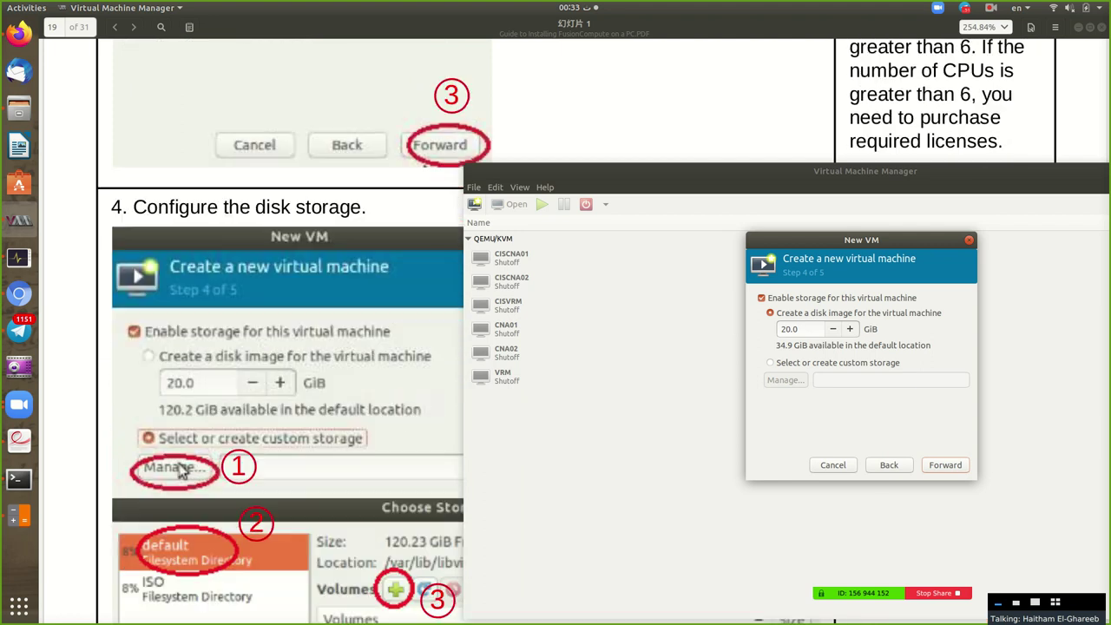
{"action": "scroll", "coordinate": [412, 613], "scroll_direction": "down", "scroll_amount": 2}
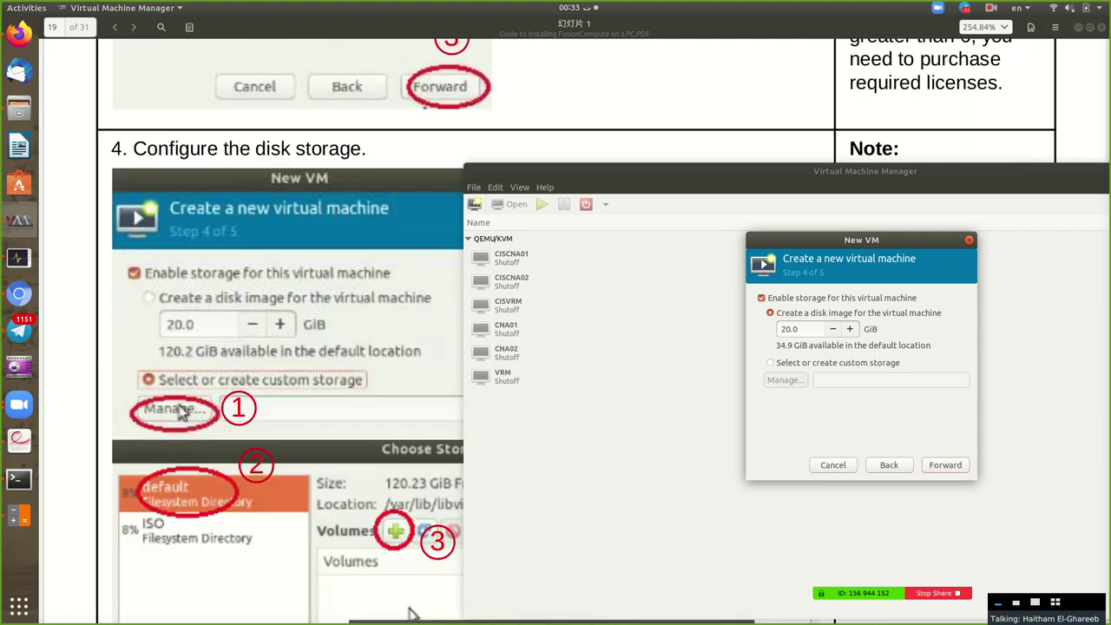
{"action": "type", "text": "0"}
{"action": "key", "text": "alt+s"}
- Open the Choose Storage Volume dialog on the default pool's volume list
{"action": "scroll", "coordinate": [469, 347], "scroll_direction": "down", "scroll_amount": 3}
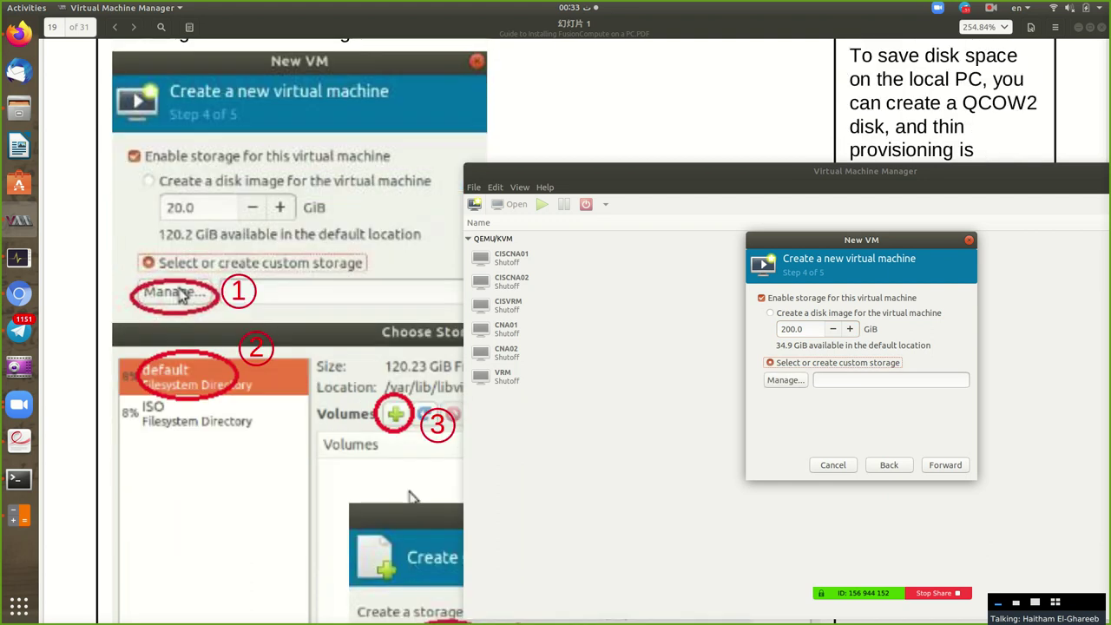
{"action": "key", "text": "alt+m"}
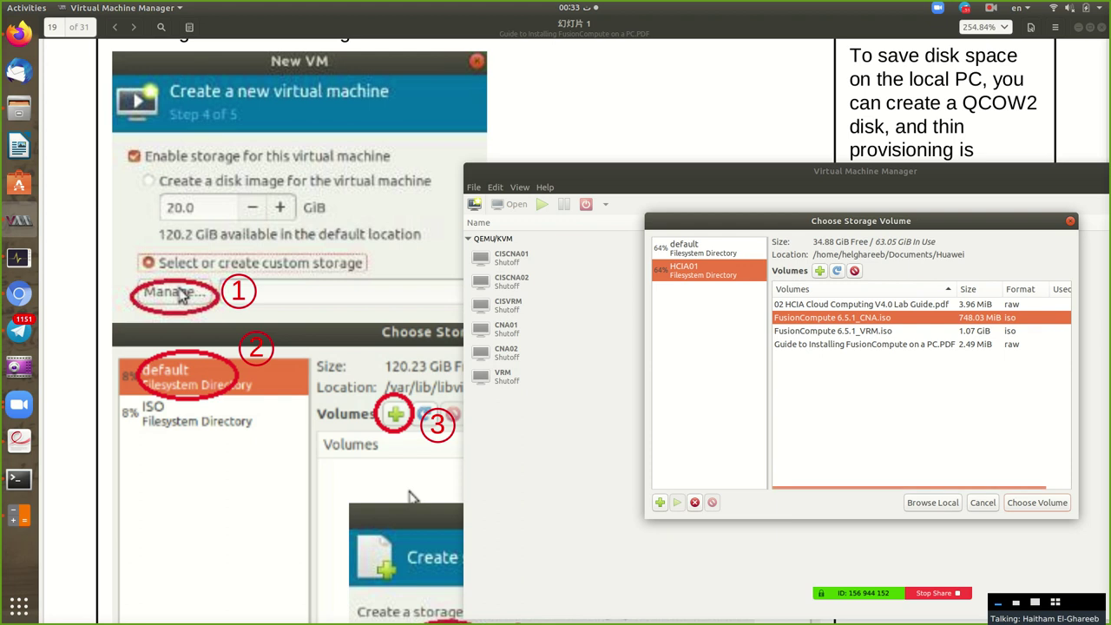
{"action": "left_click", "coordinate": [709, 247]}
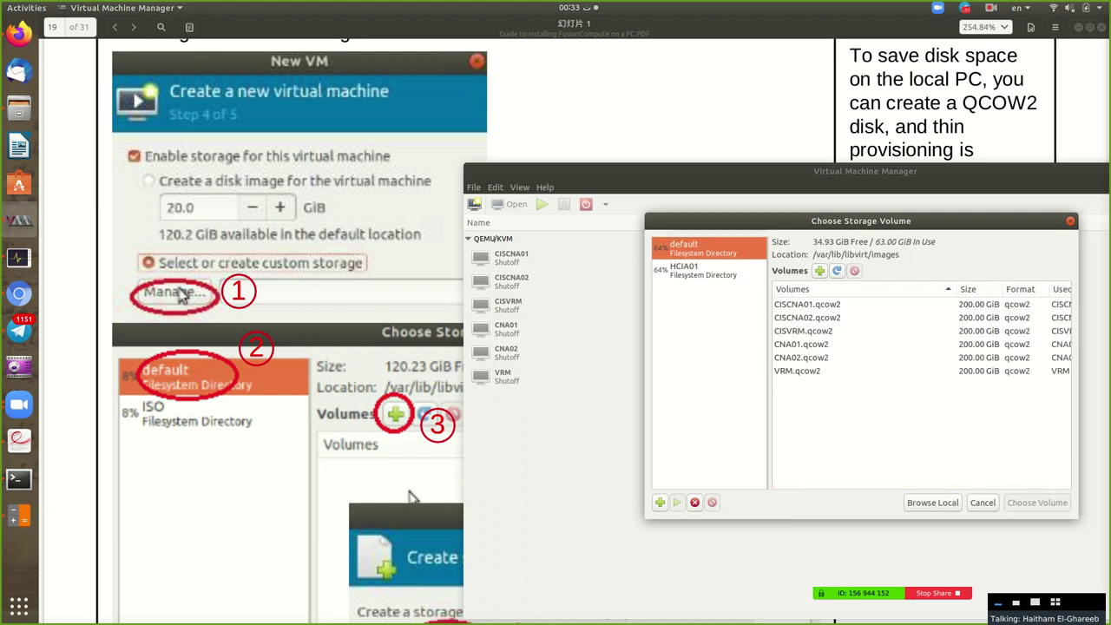
{"action": "scroll", "coordinate": [287, 329], "scroll_direction": "down", "scroll_amount": 5}
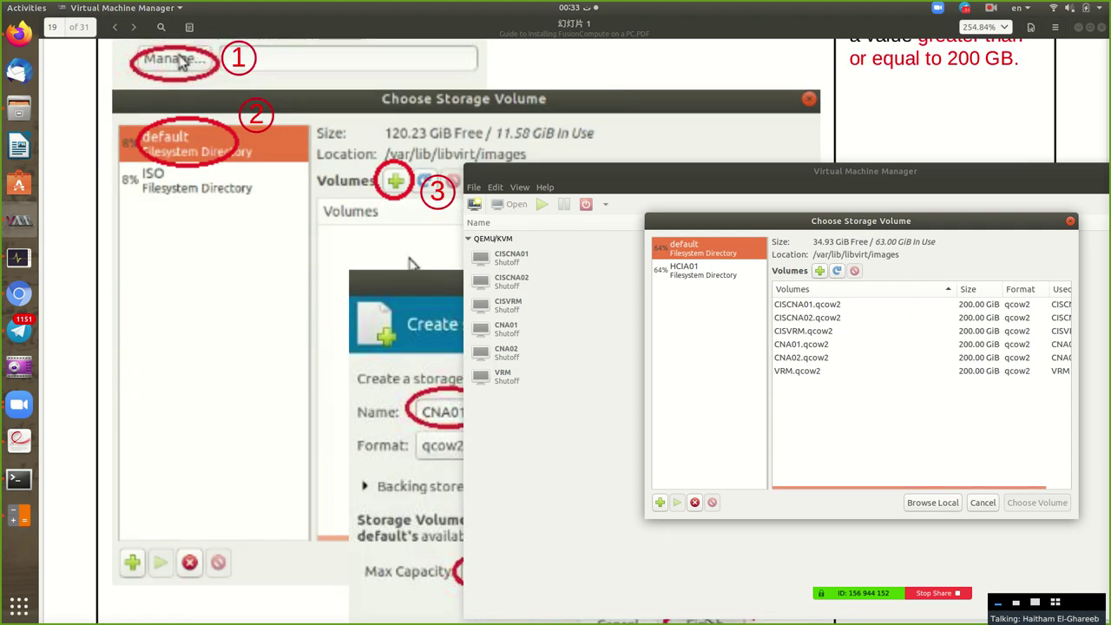
- Start a new volume in the default pool named HCIA01CNA01
{"action": "left_click", "coordinate": [818, 269]}
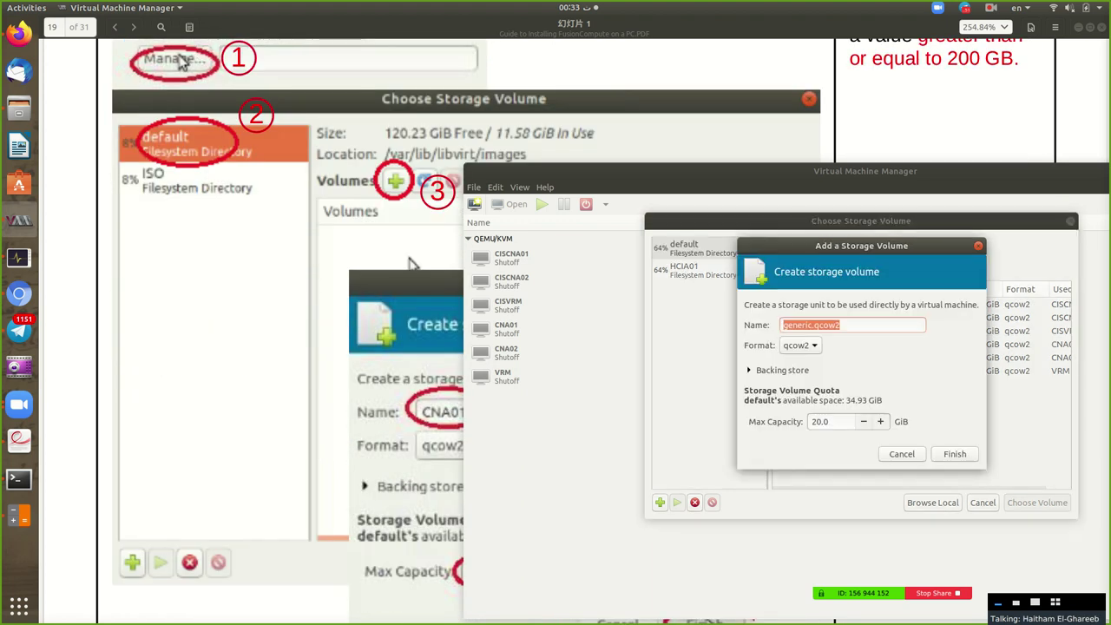
{"action": "scroll", "coordinate": [468, 313], "scroll_direction": "down", "scroll_amount": 3}
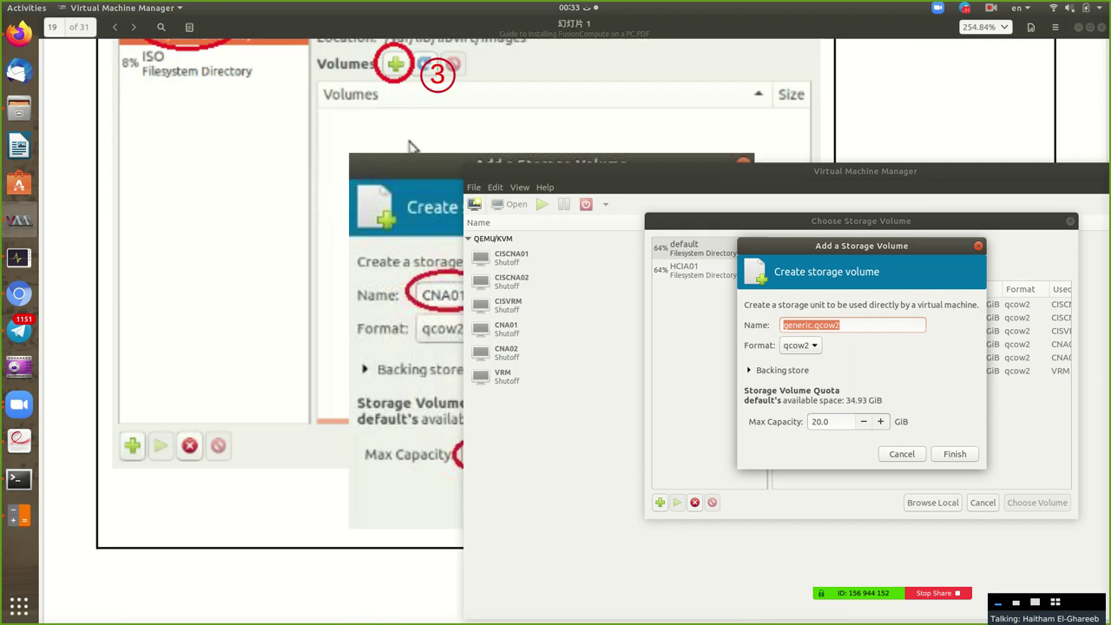
{"action": "scroll", "coordinate": [286, 330], "scroll_direction": "down", "scroll_amount": 1}
{"action": "left_click", "coordinate": [839, 325]}
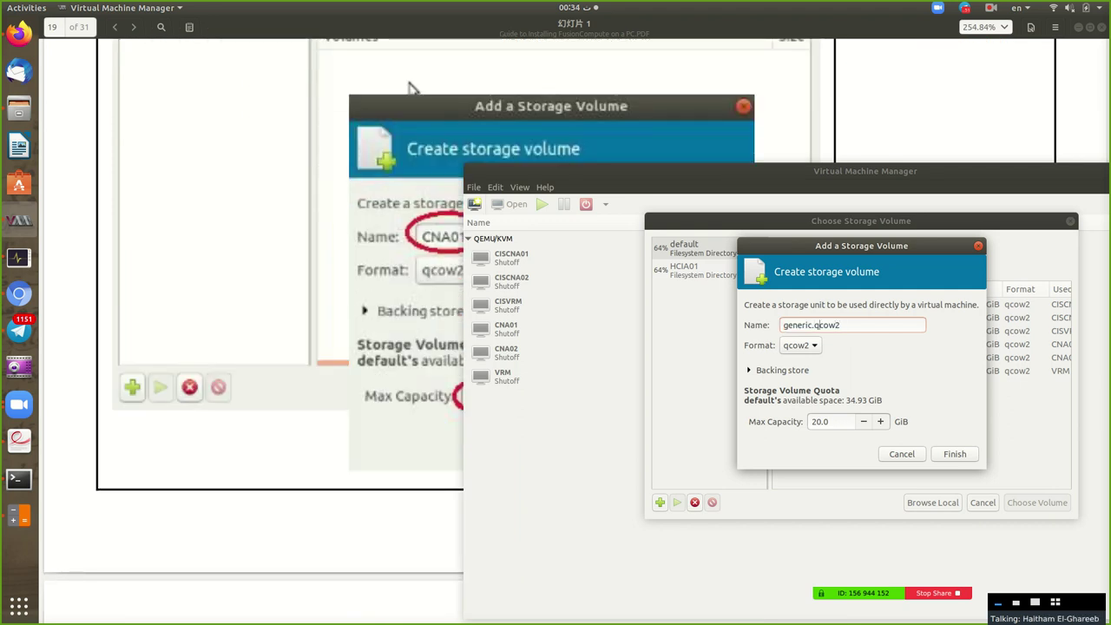
{"action": "left_click_drag", "start_coordinate": [840, 325], "coordinate": [783, 325]}
{"action": "type", "text": "HCIA01CNA01"}
- Set the volume's Max Capacity to 200.0 GiB and create the qcow2 volume
{"action": "scroll", "coordinate": [411, 89], "scroll_direction": "down", "scroll_amount": 4}
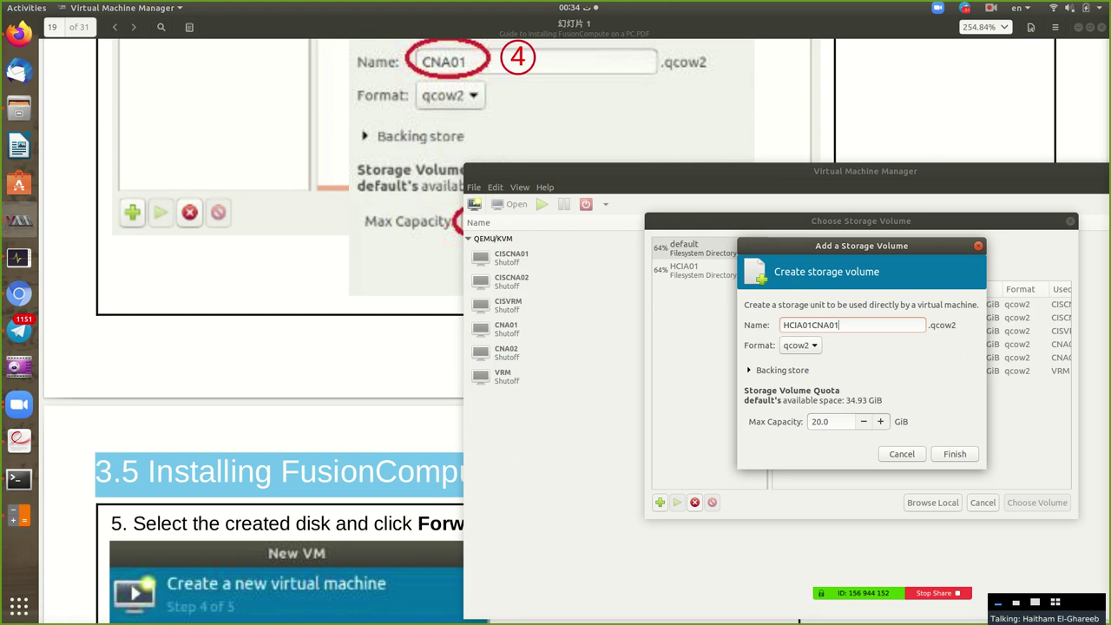
{"action": "scroll", "coordinate": [411, 438], "scroll_direction": "up", "scroll_amount": 12}
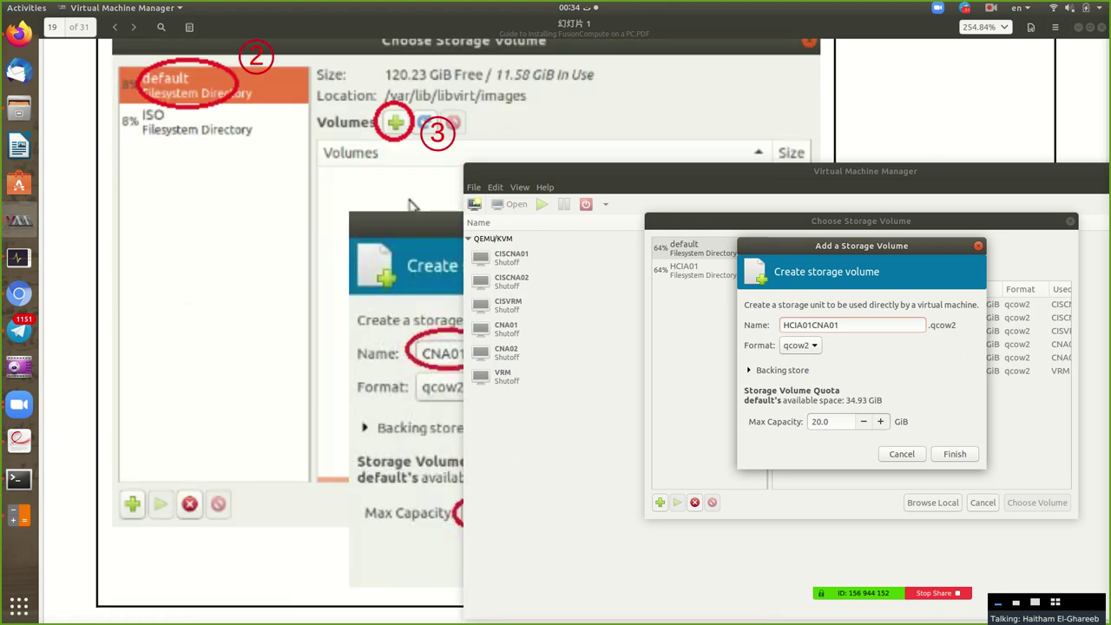
{"action": "scroll", "coordinate": [411, 438], "scroll_direction": "down", "scroll_amount": 12}
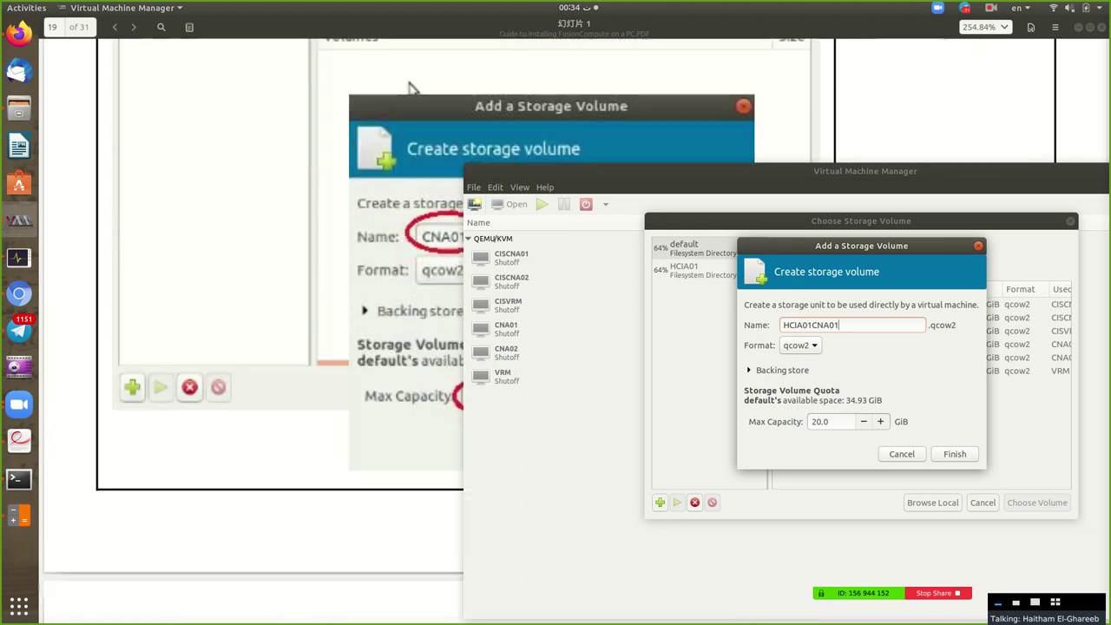
{"action": "scroll", "coordinate": [260, 347], "scroll_direction": "down", "scroll_amount": 3}
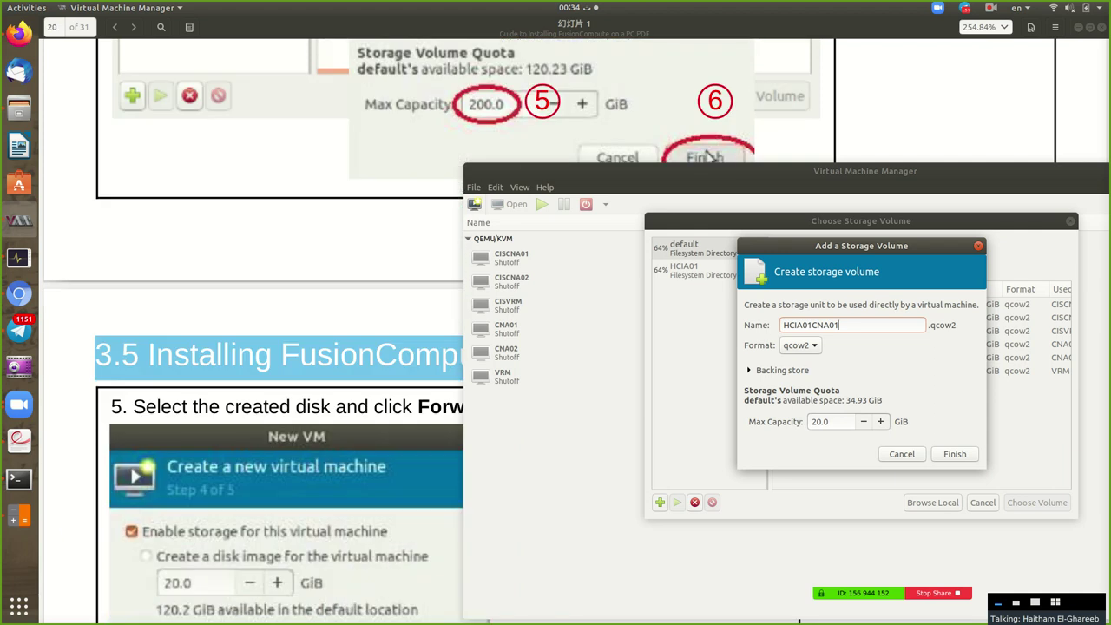
{"action": "left_click", "coordinate": [821, 421]}
{"action": "type", "text": "0"}
{"action": "scroll", "coordinate": [260, 347], "scroll_direction": "up", "scroll_amount": 5}
{"action": "scroll", "coordinate": [413, 322], "scroll_direction": "down", "scroll_amount": 5}
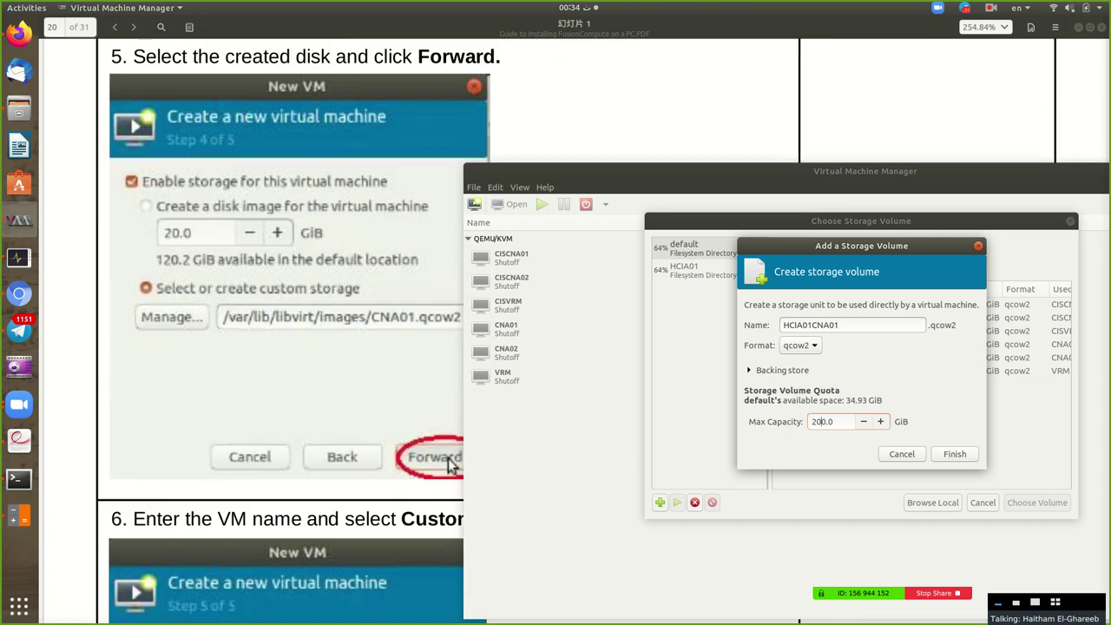
{"action": "key", "text": "Return"}
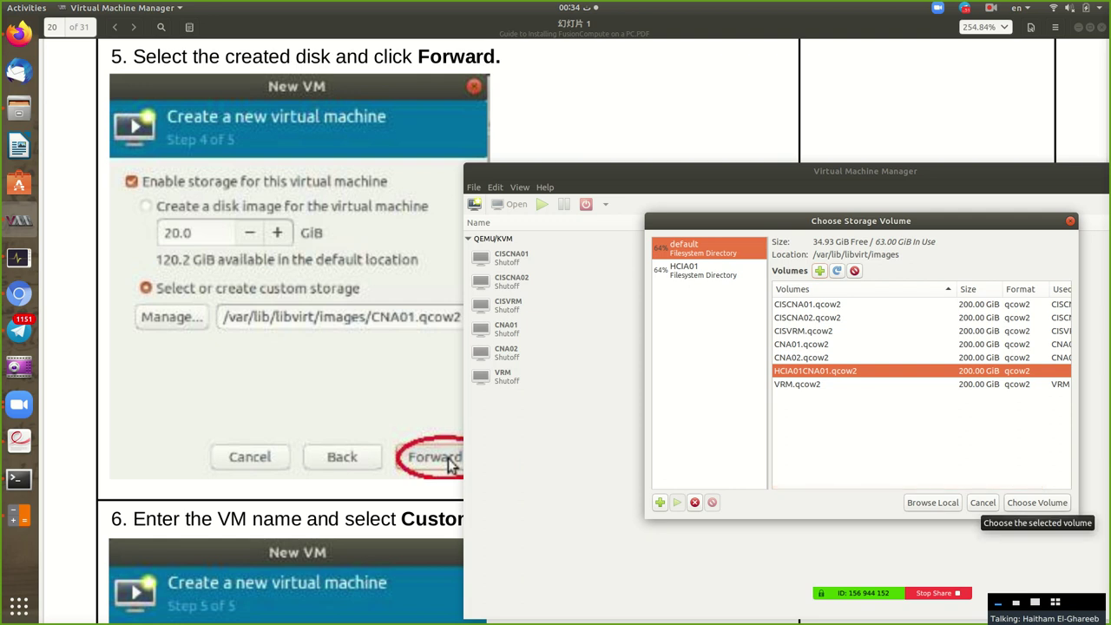
- Use HCIA01CNA01.qcow2 as the disk and name the VM HCIA01CNA01
{"action": "left_click", "coordinate": [1037, 502]}
{"action": "left_click", "coordinate": [945, 464]}
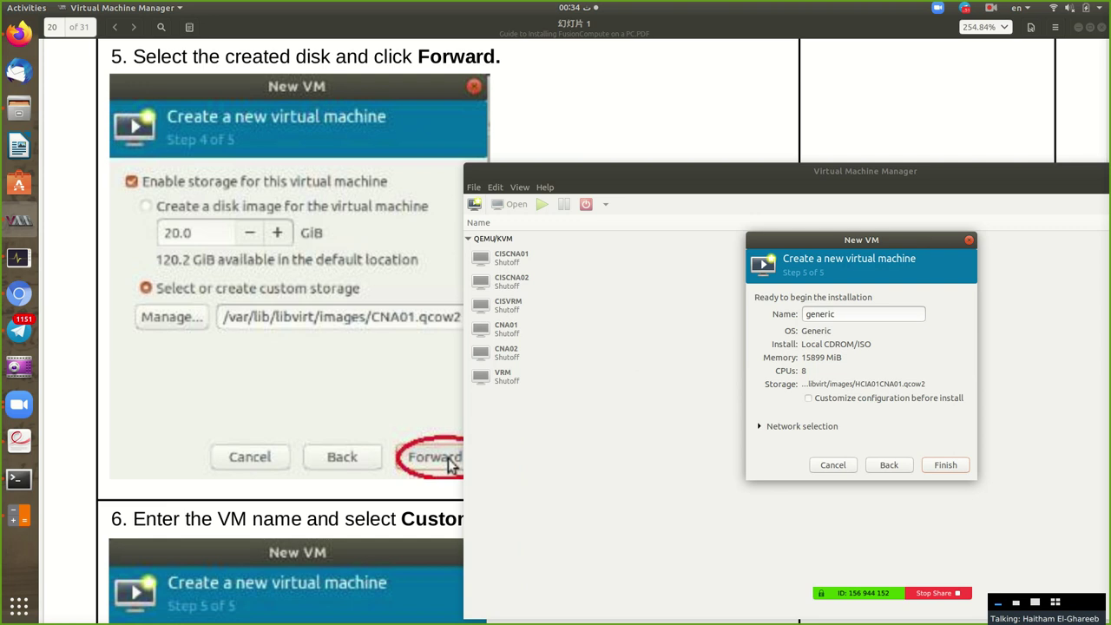
{"action": "double_click", "coordinate": [819, 313]}
{"action": "type", "text": "HCIA01CNA01"}
- Enable 'Customize configuration before install' before finishing the wizard
{"action": "scroll", "coordinate": [286, 330], "scroll_direction": "up", "scroll_amount": 5}
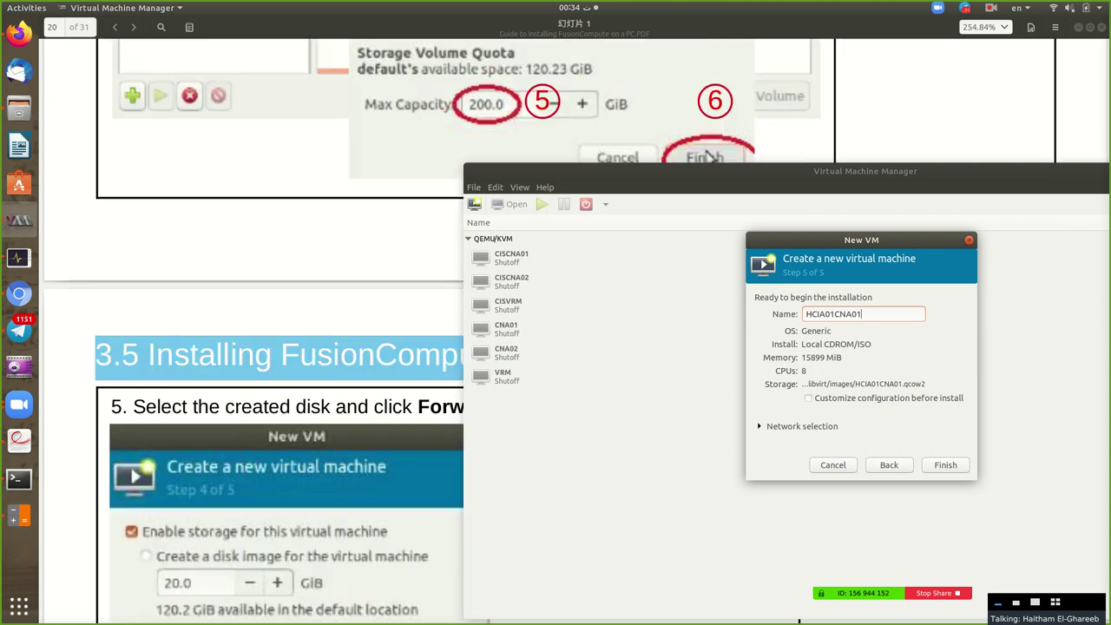
{"action": "scroll", "coordinate": [286, 330], "scroll_direction": "down", "scroll_amount": 7}
{"action": "scroll", "coordinate": [287, 330], "scroll_direction": "down", "scroll_amount": 10}
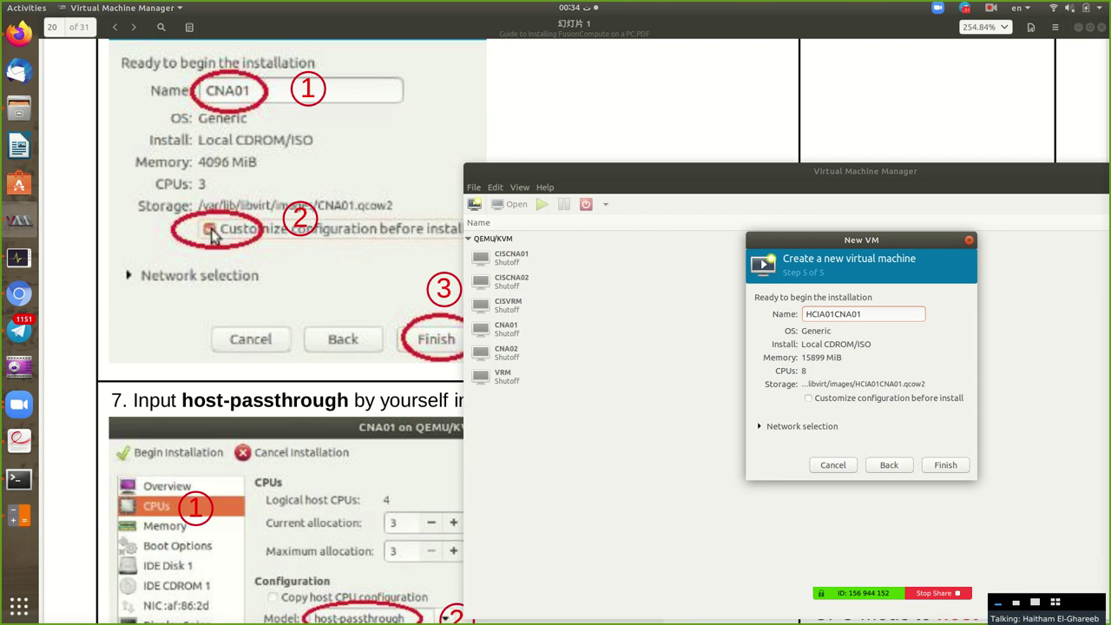
{"action": "key", "text": "Tab"}
{"action": "key", "text": "space"}
{"action": "scroll", "coordinate": [286, 330], "scroll_direction": "down", "scroll_amount": 4}
{"action": "left_click", "coordinate": [945, 465]}
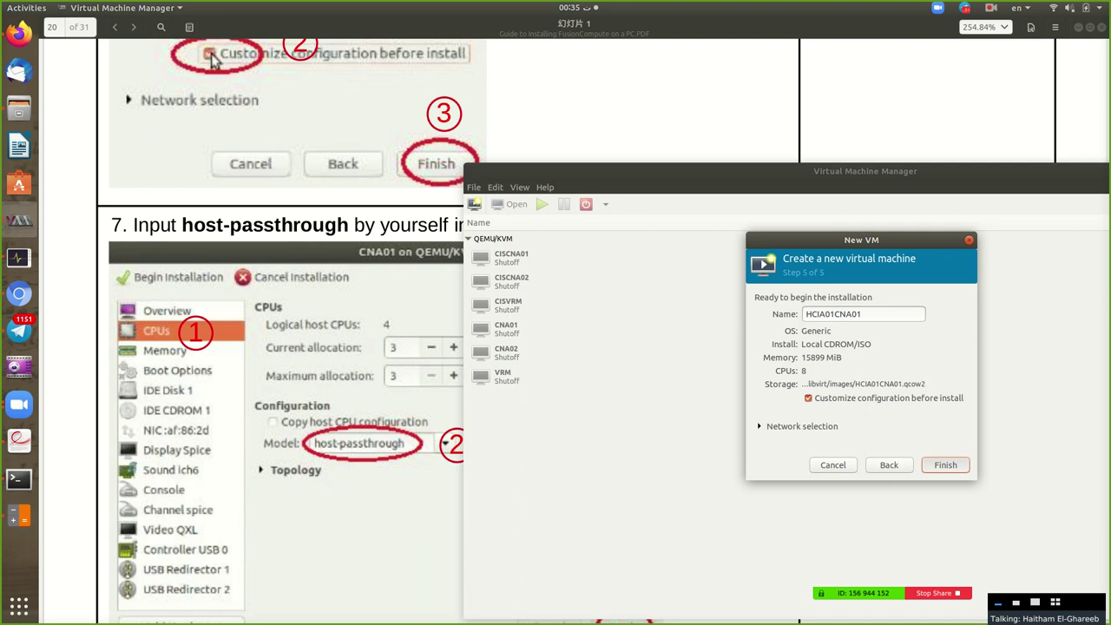
- Finish the wizard and set the VM's CPU model to host-passthrough
{"action": "key", "text": "Return"}
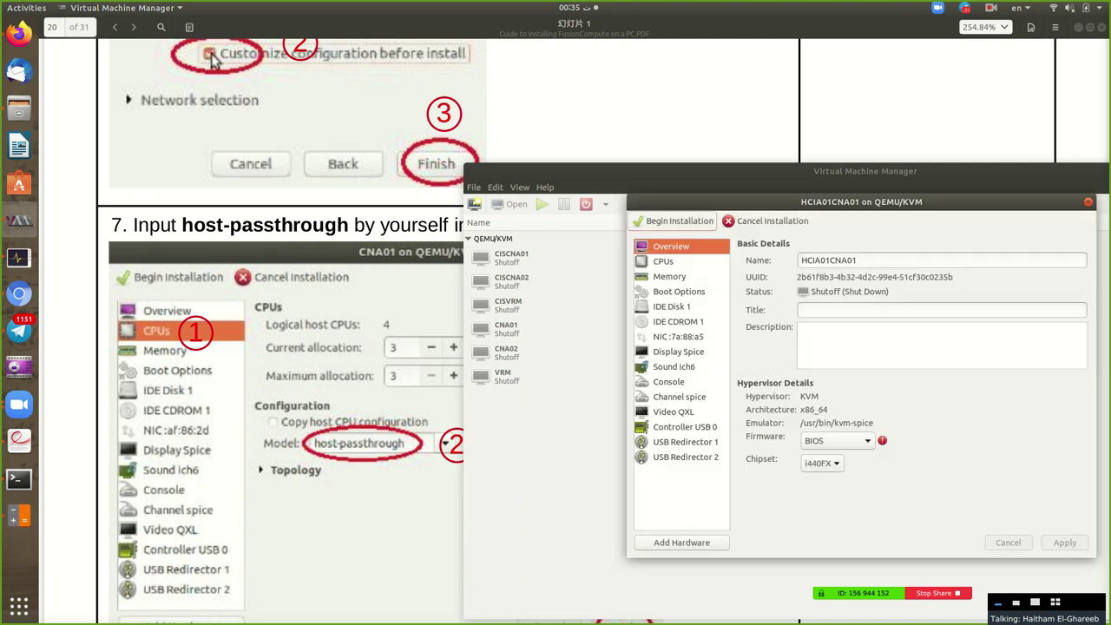
{"action": "left_click", "coordinate": [663, 261]}
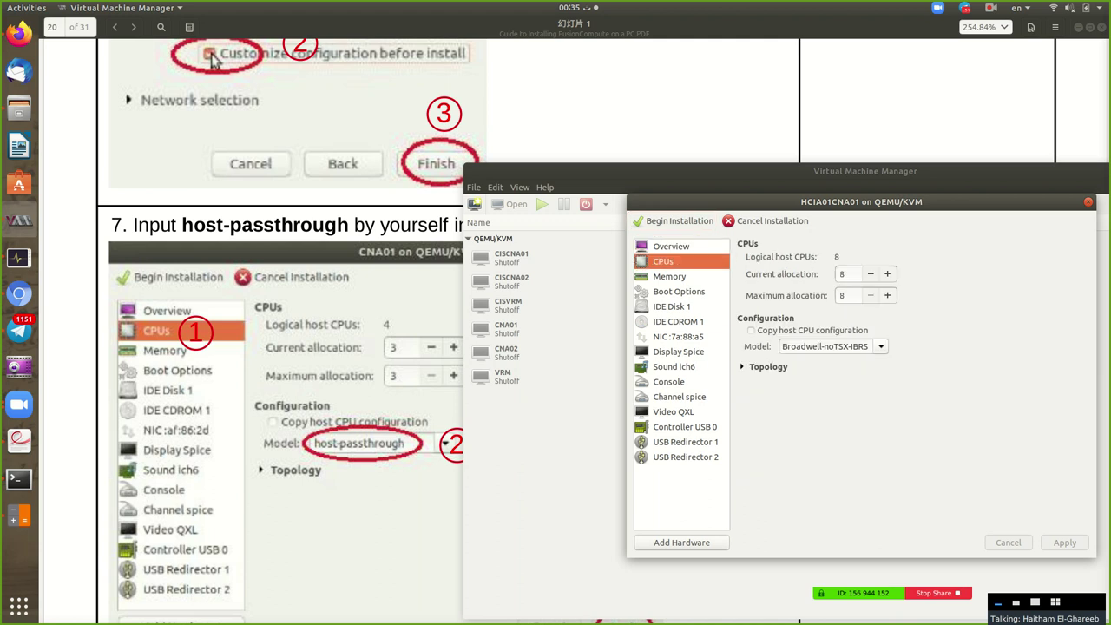
{"action": "scroll", "coordinate": [831, 345], "scroll_direction": "down", "scroll_amount": 9}
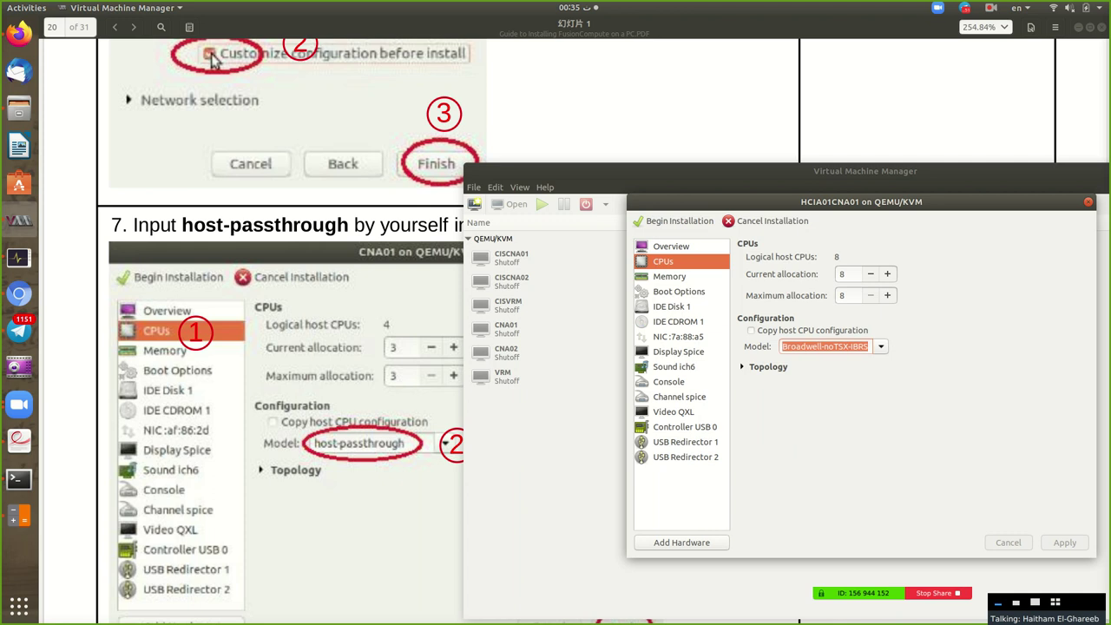
{"action": "left_click", "coordinate": [831, 346]}
{"action": "left_click", "coordinate": [825, 202]}
{"action": "left_click", "coordinate": [824, 346]}
{"action": "key", "text": "ctrl+a"}
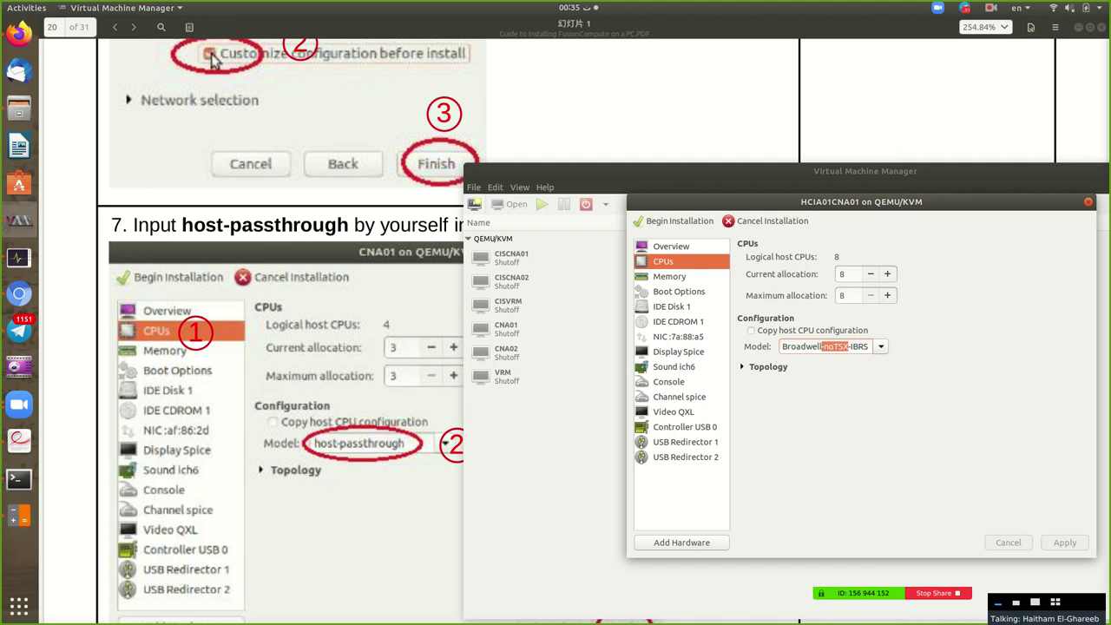
{"action": "key", "text": "BackSpace"}
{"action": "type", "text": "host"}
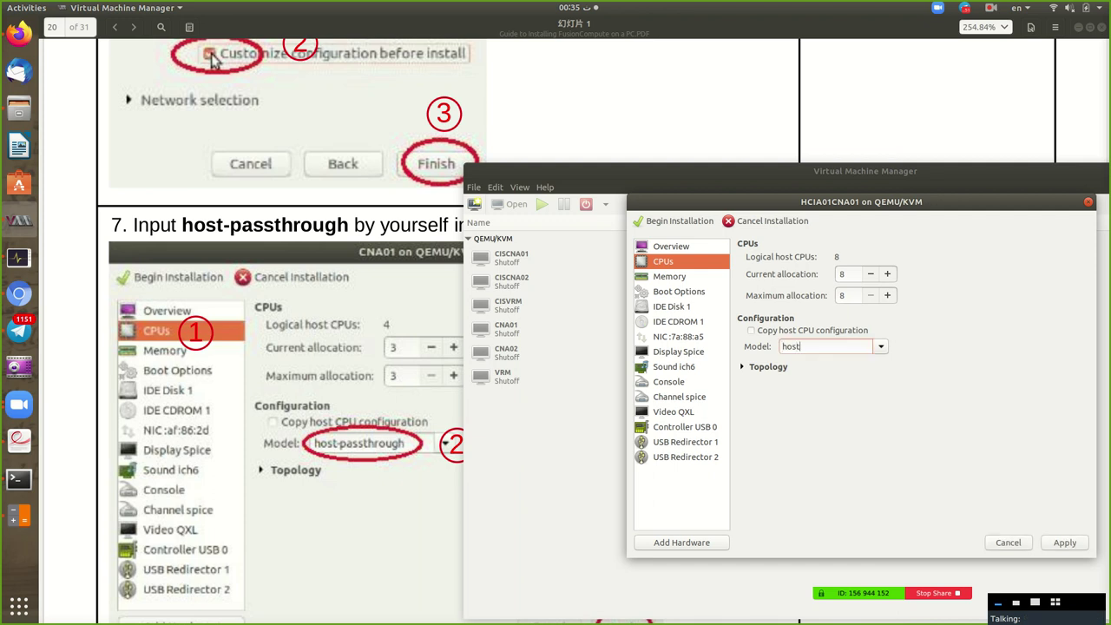
{"action": "type", "text": "-passthrough"}
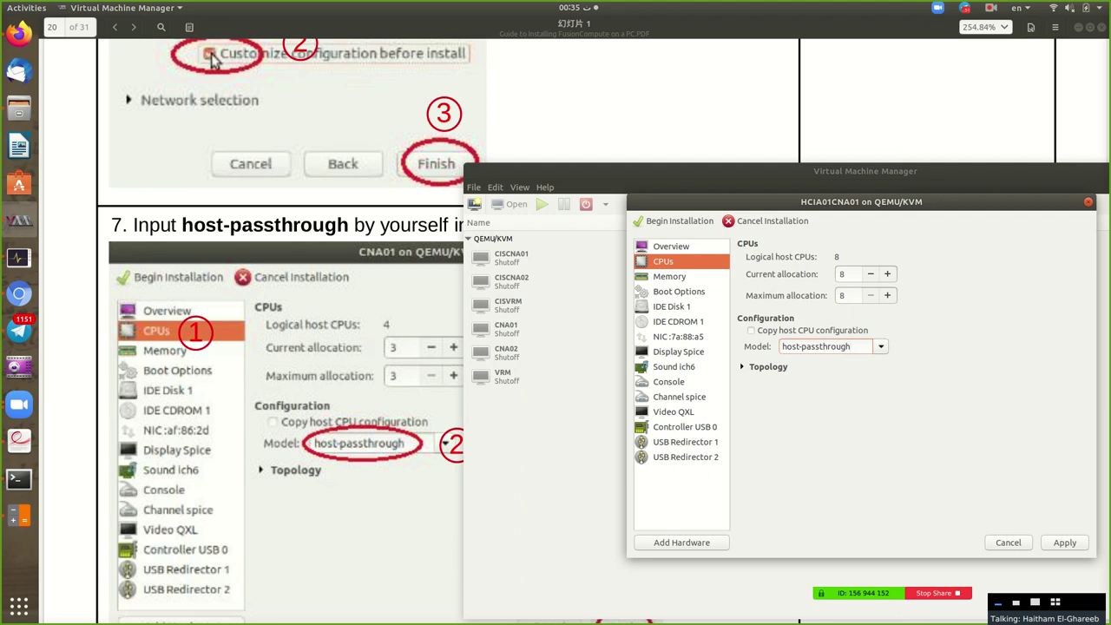
{"action": "key", "text": "Return"}
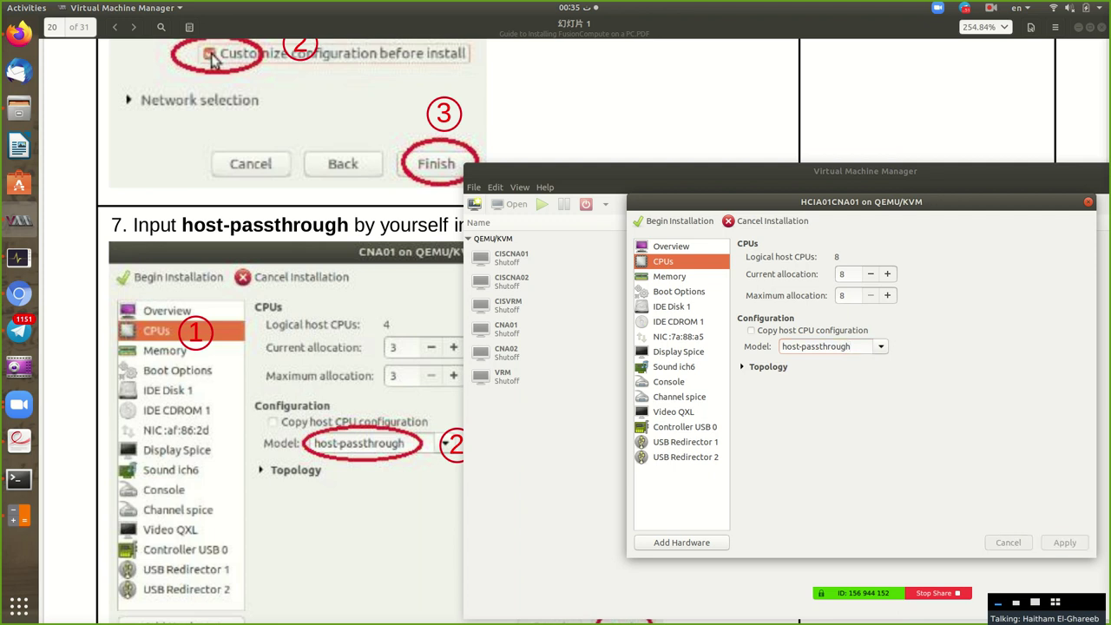
- Show the VM's Memory settings with 15899 MiB current and maximum
{"action": "scroll", "coordinate": [278, 330], "scroll_direction": "down", "scroll_amount": 5}
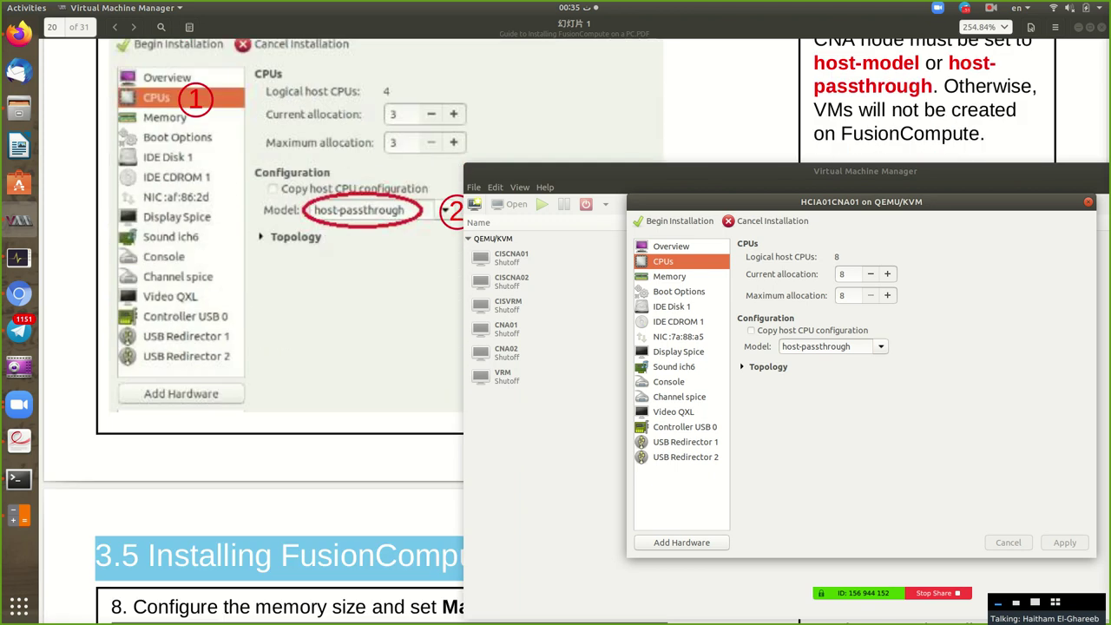
{"action": "scroll", "coordinate": [277, 330], "scroll_direction": "down", "scroll_amount": 20}
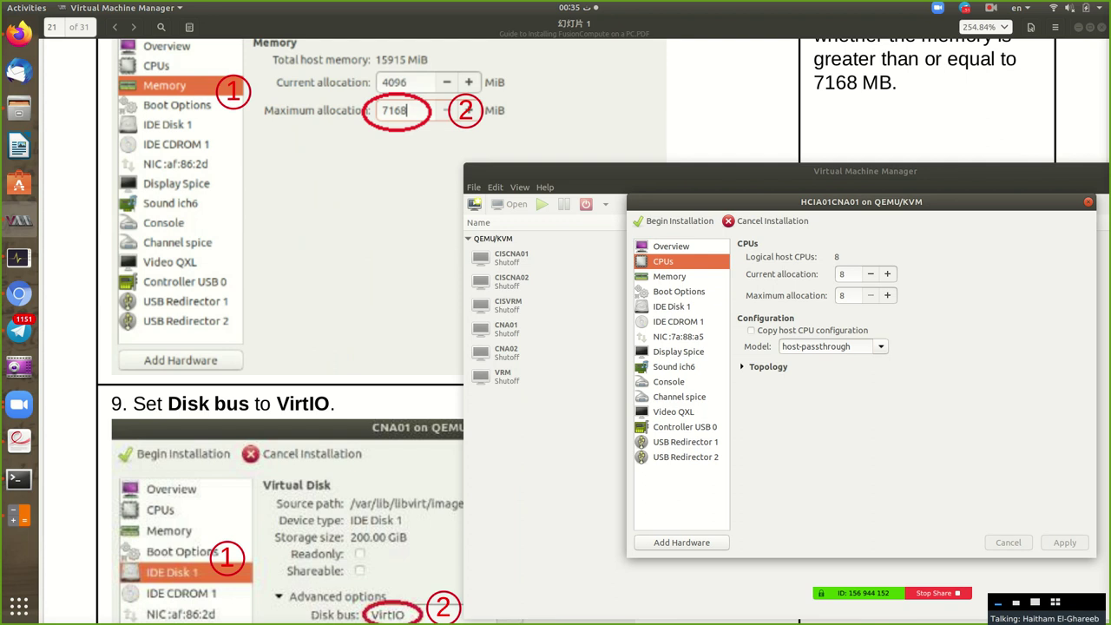
{"action": "left_click", "coordinate": [669, 276]}
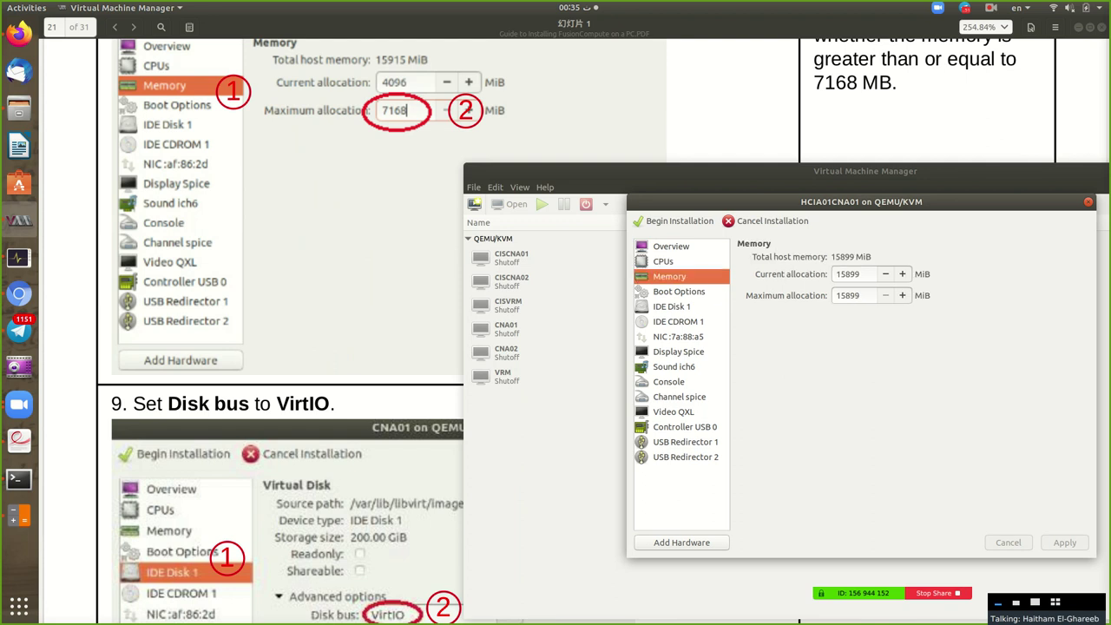
{"action": "scroll", "coordinate": [277, 330], "scroll_direction": "up", "scroll_amount": 3}
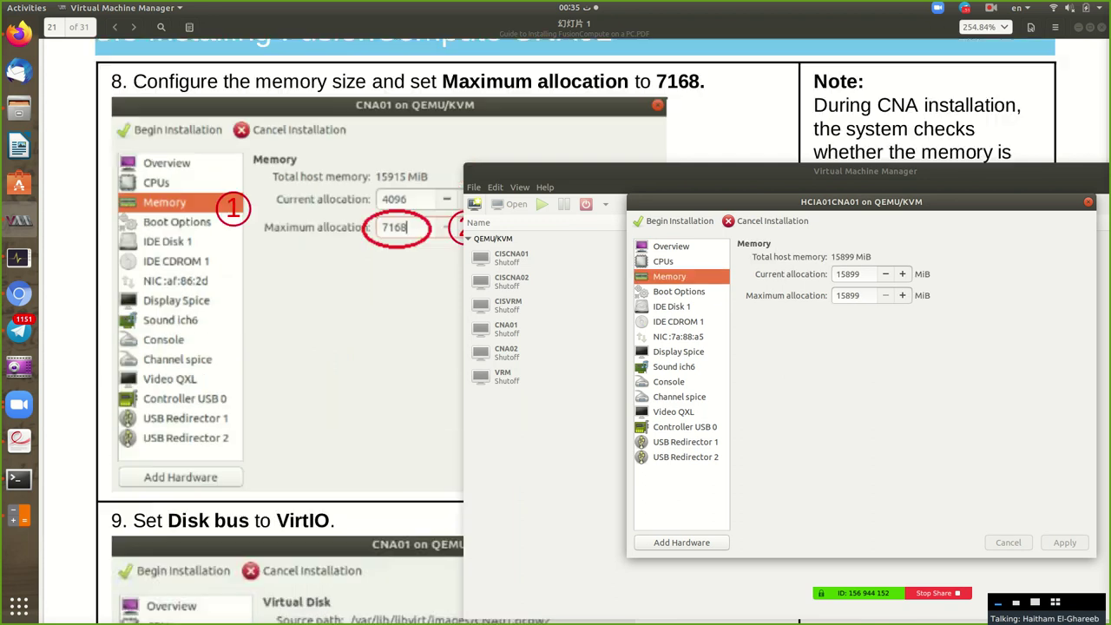
{"action": "scroll", "coordinate": [277, 330], "scroll_direction": "down", "scroll_amount": 6}
{"action": "scroll", "coordinate": [278, 330], "scroll_direction": "down", "scroll_amount": 4}
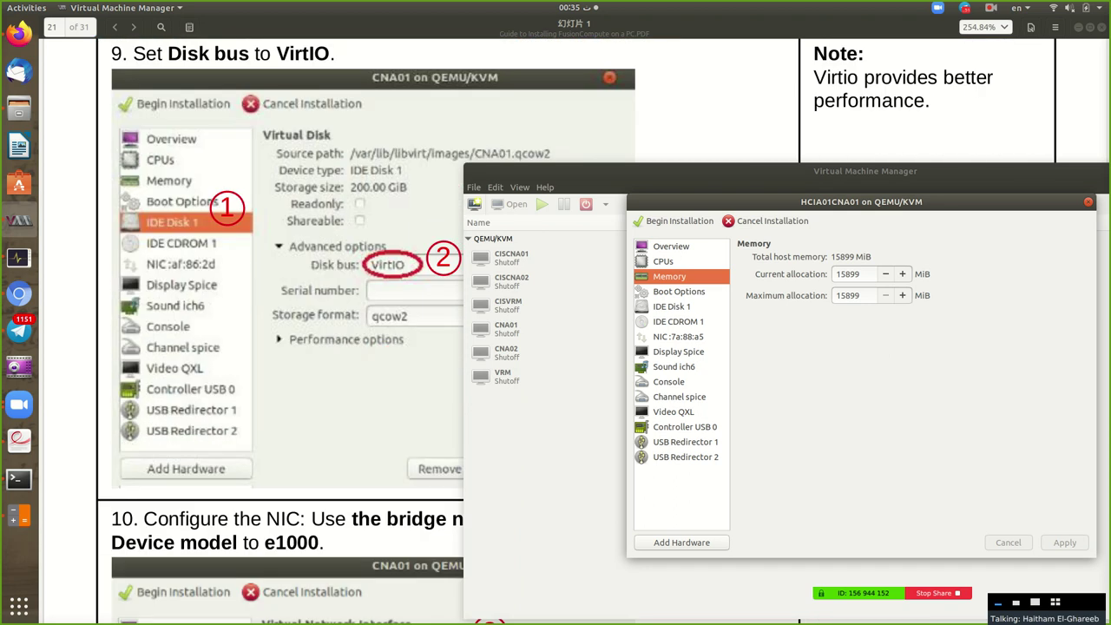
- Change IDE Disk 1's disk bus to VirtIO and apply it
{"action": "left_click", "coordinate": [671, 306]}
{"action": "left_click", "coordinate": [749, 324]}
{"action": "left_click", "coordinate": [913, 337]}
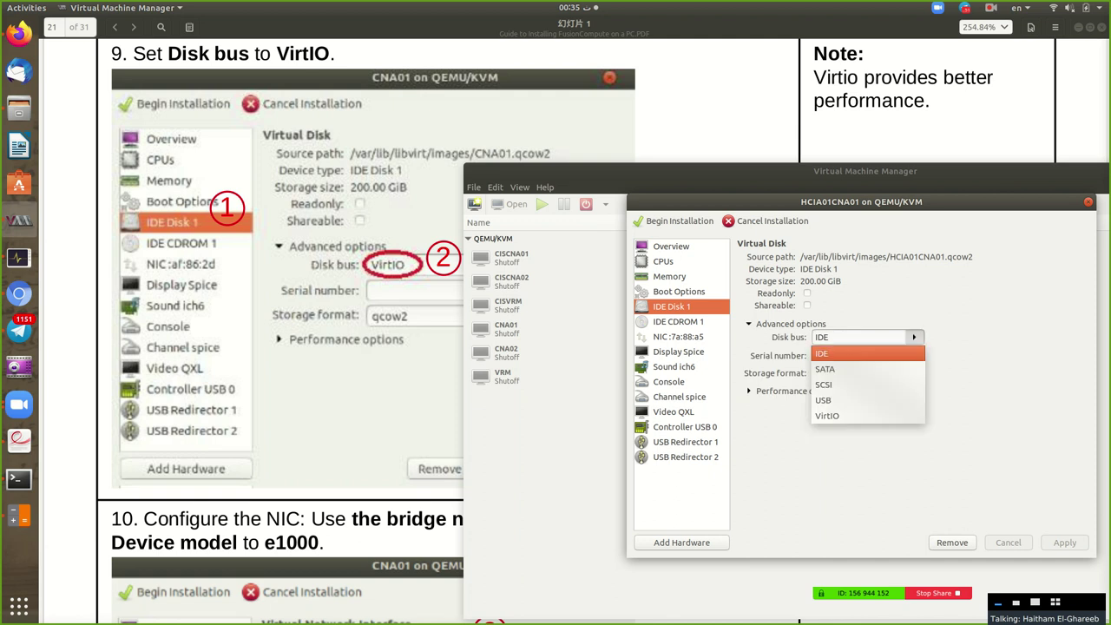
{"action": "left_click", "coordinate": [826, 415]}
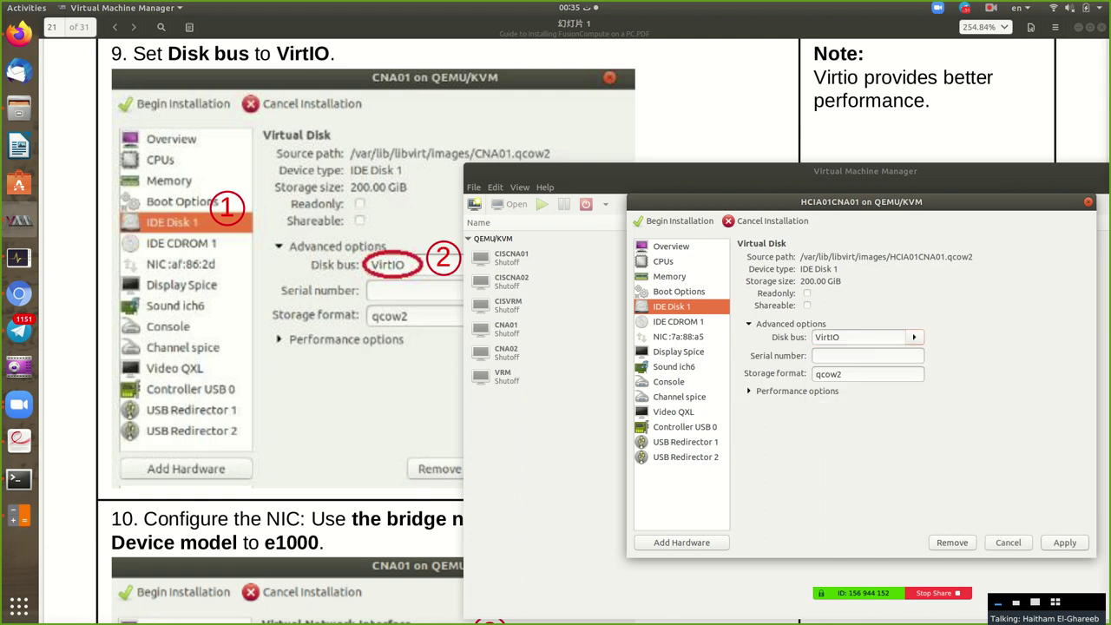
{"action": "left_click", "coordinate": [1064, 543]}
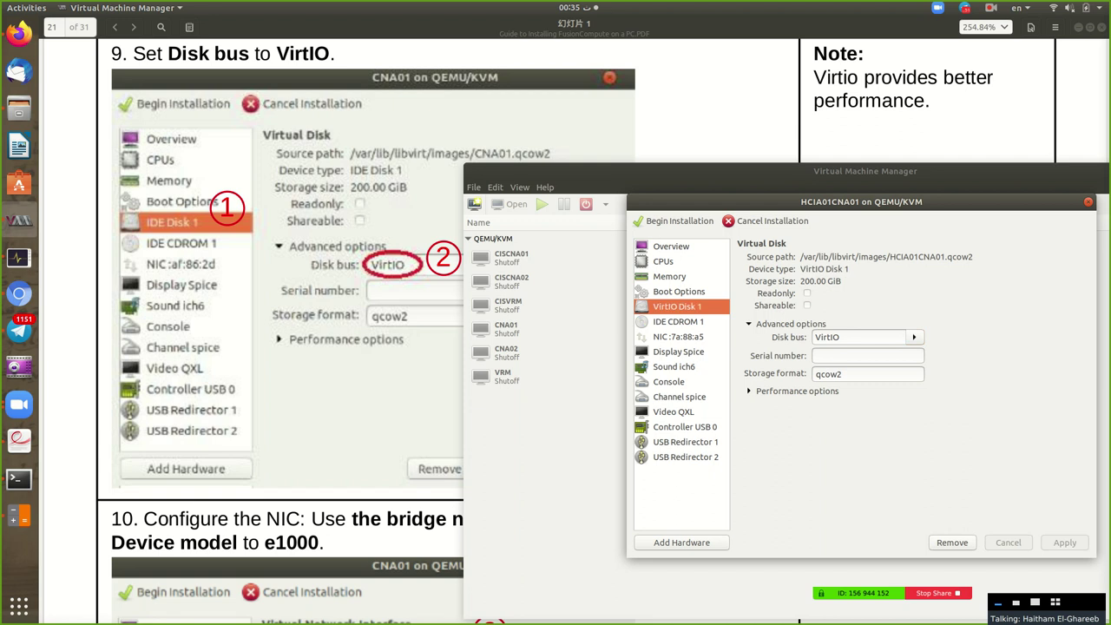
- Show the NIC settings, currently on the 'default' NAT network
{"action": "scroll", "coordinate": [287, 347], "scroll_direction": "down", "scroll_amount": 5}
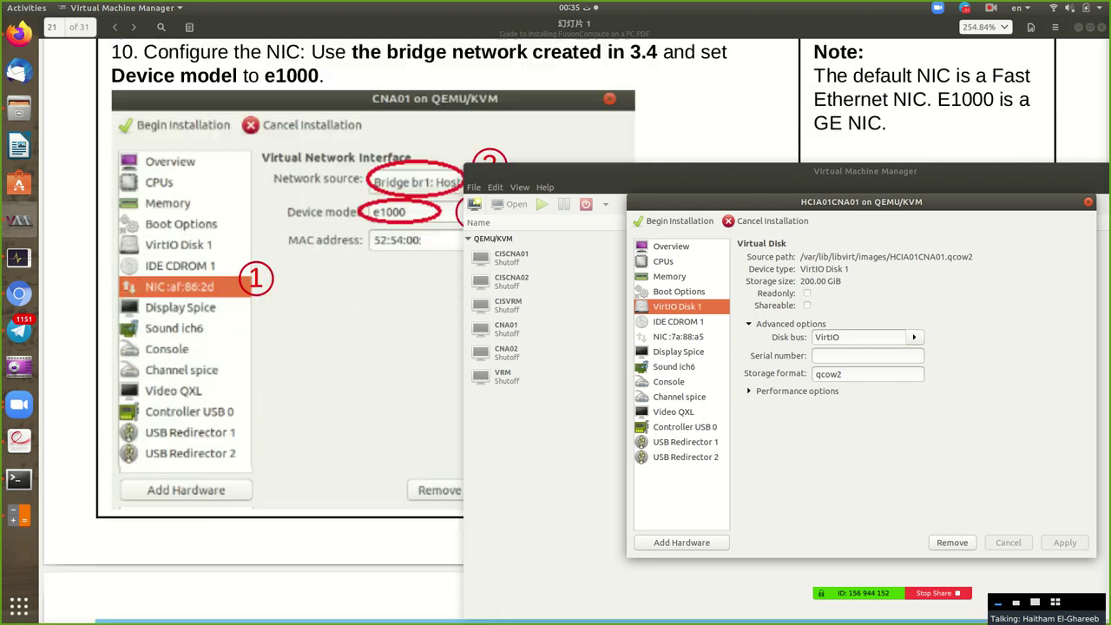
{"action": "scroll", "coordinate": [286, 347], "scroll_direction": "down", "scroll_amount": 2}
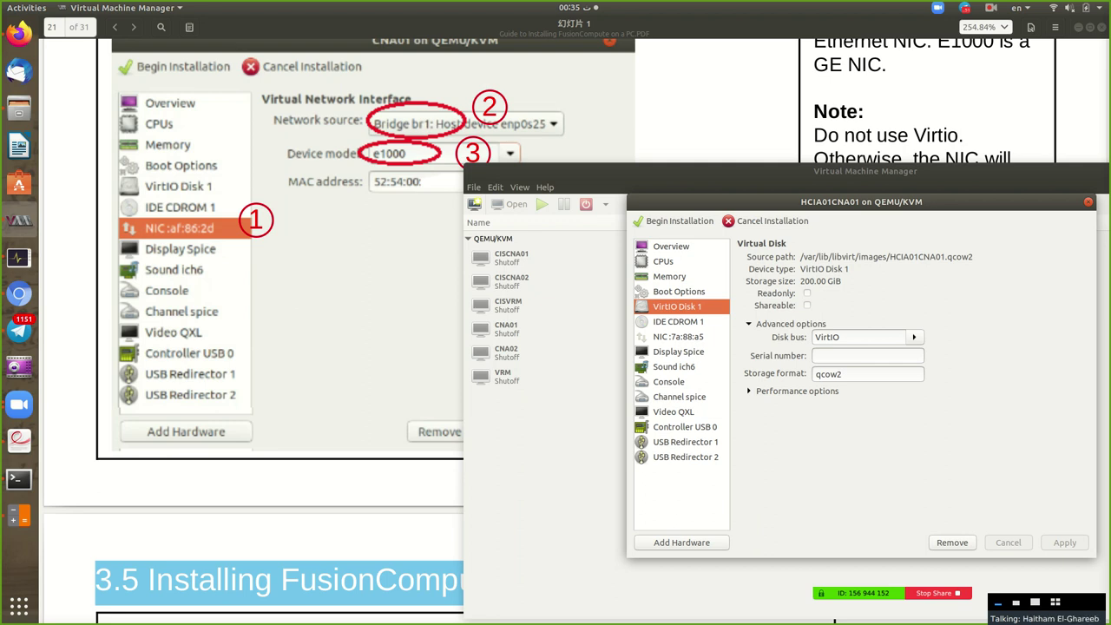
{"action": "left_click", "coordinate": [678, 336]}
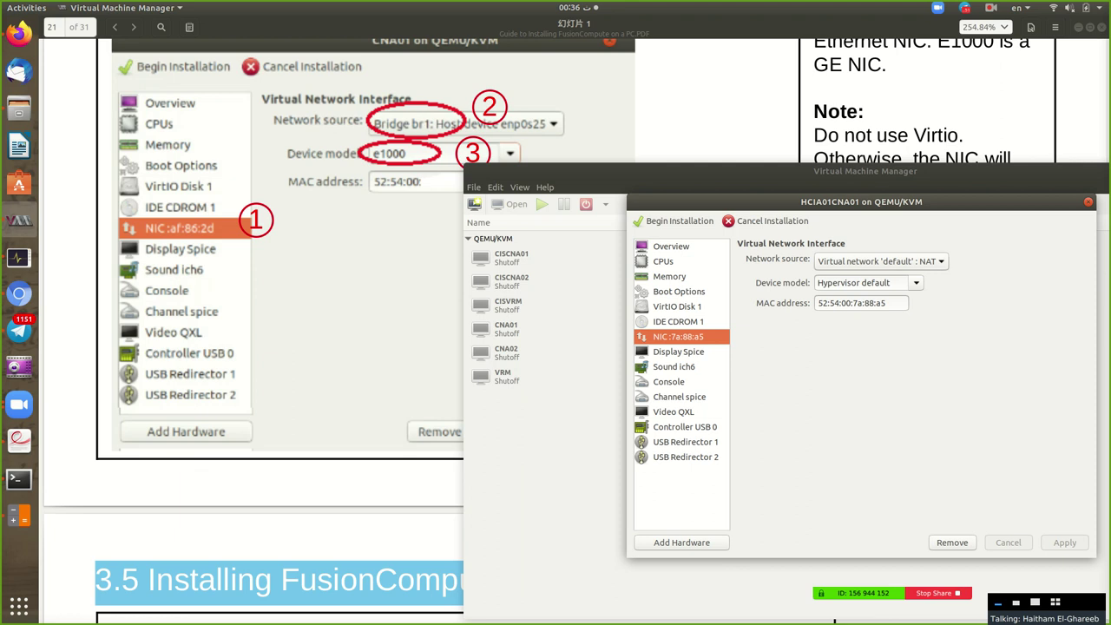
- Set the NIC's network source to bridge br3 and its device model to e1000
{"action": "left_click", "coordinate": [880, 261]}
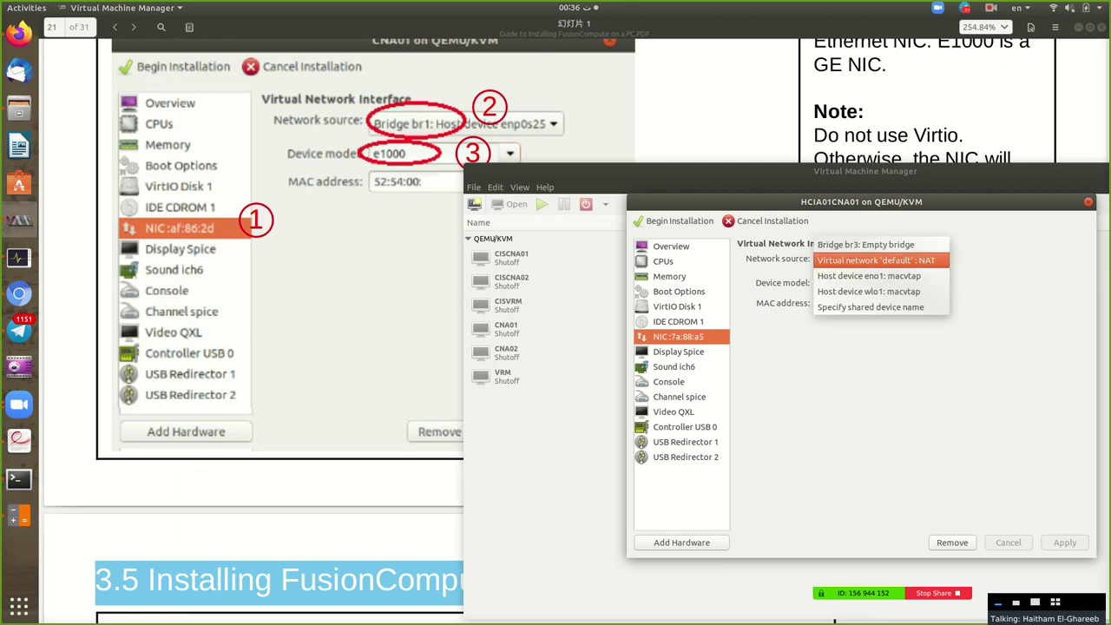
{"action": "key", "text": "Return"}
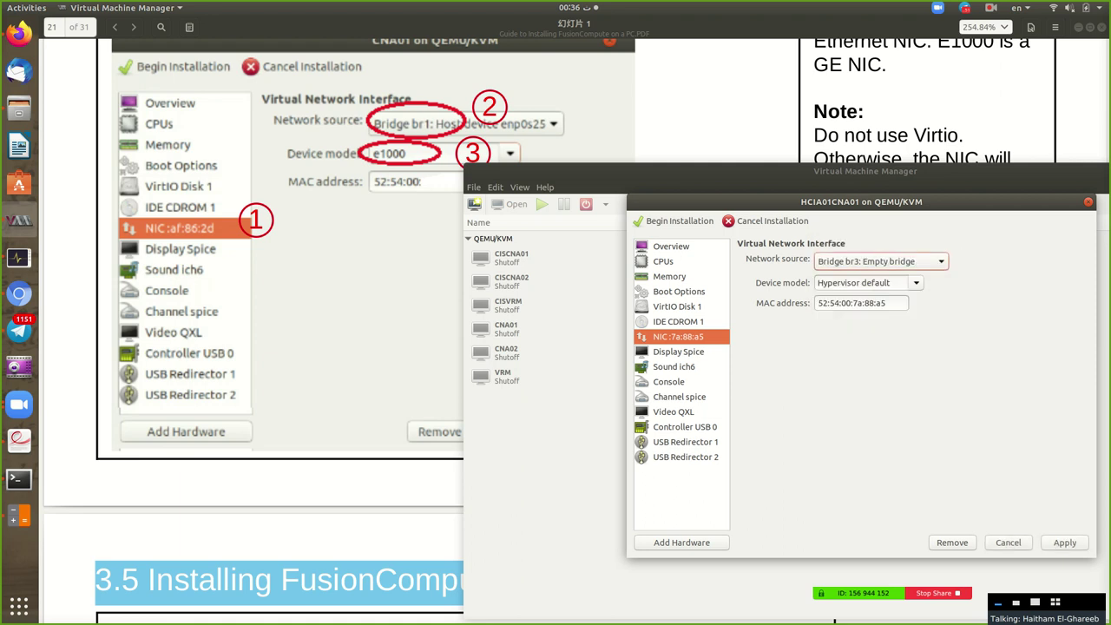
{"action": "key", "text": "Tab"}
{"action": "key", "text": "space"}
{"action": "key", "text": "Down"}
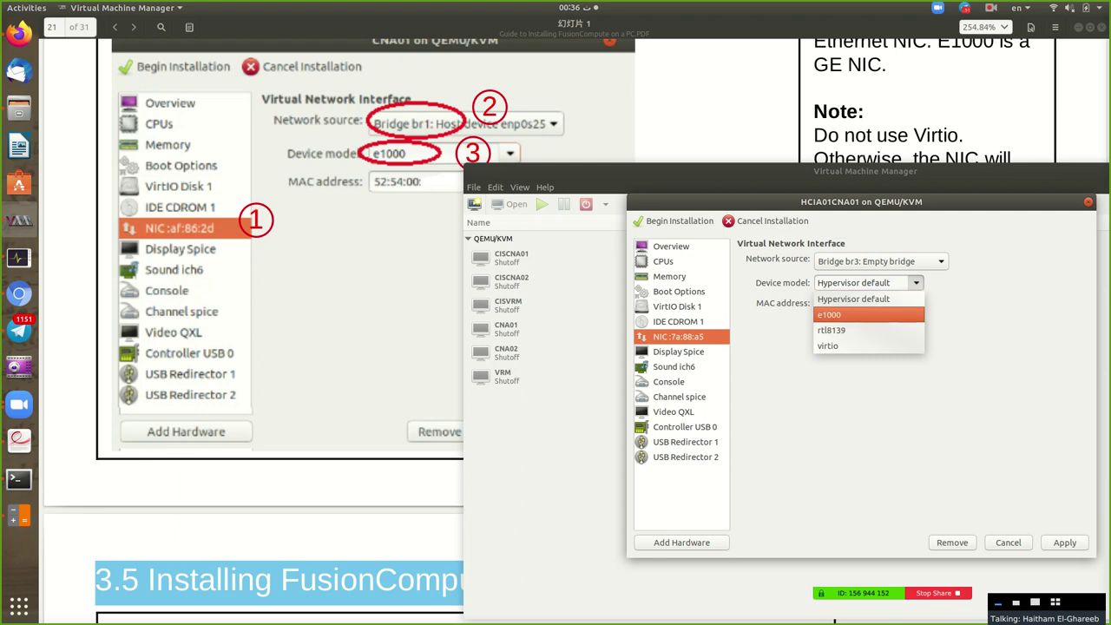
{"action": "key", "text": "Return"}
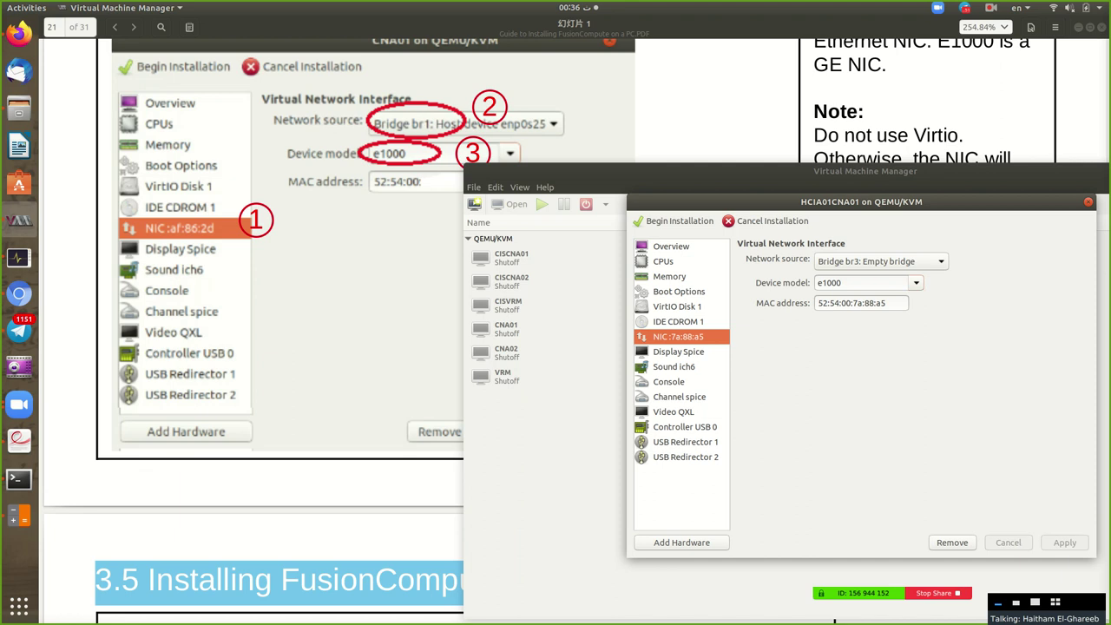
{"action": "scroll", "coordinate": [251, 348], "scroll_direction": "down", "scroll_amount": 10}
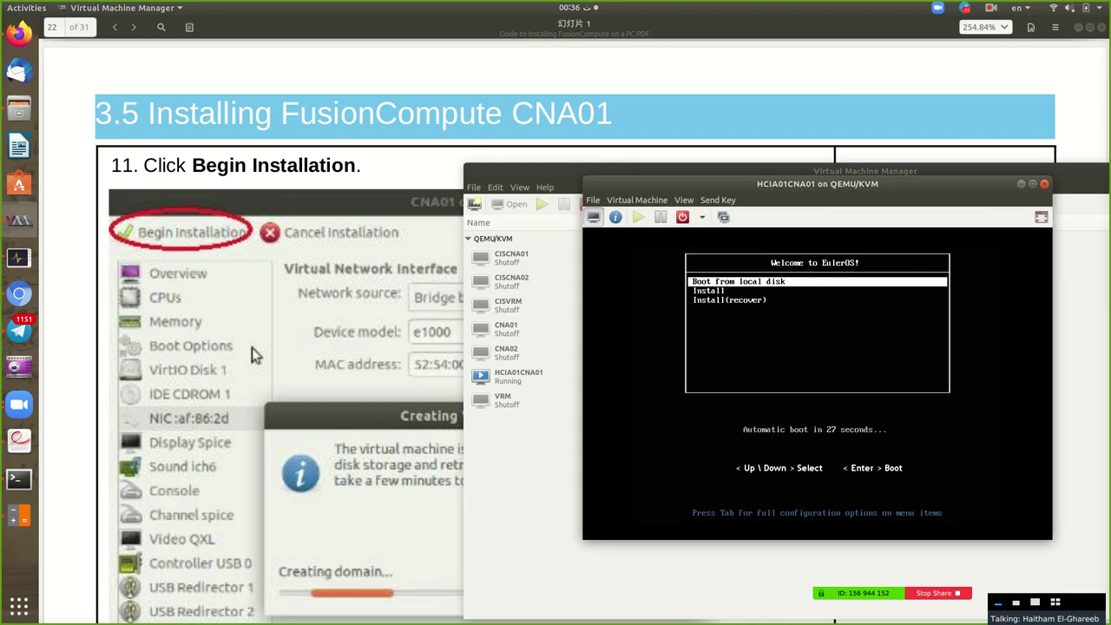
- Halt the boot countdown, check the installation guide, then boot the Install entry
{"action": "key", "text": "Down"}
{"action": "key", "text": "Up"}
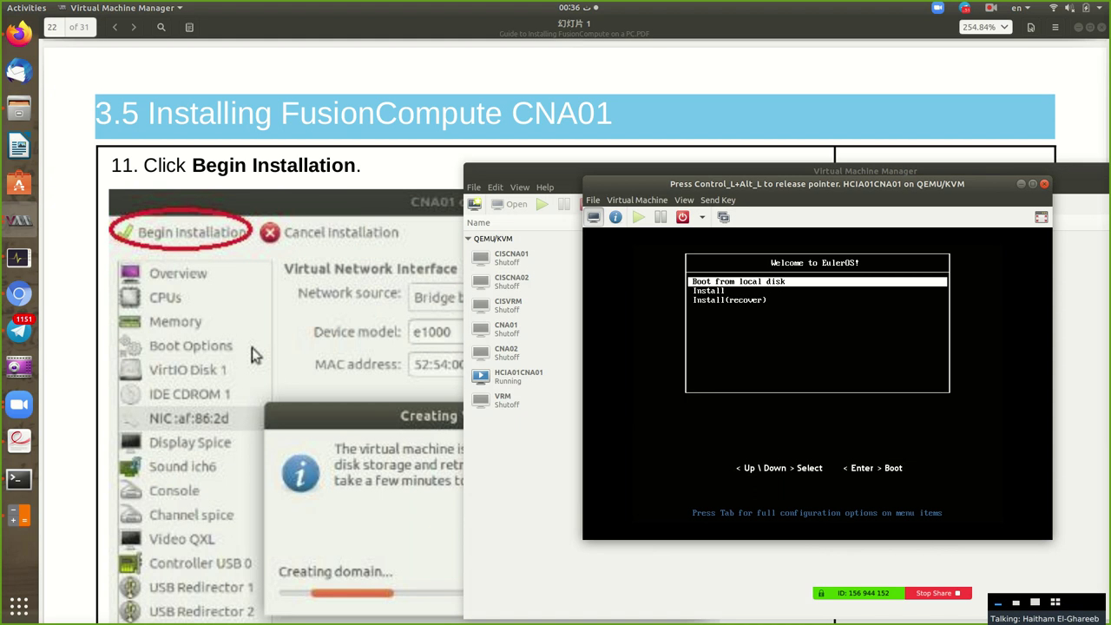
{"action": "key", "text": "ctrl+alt"}
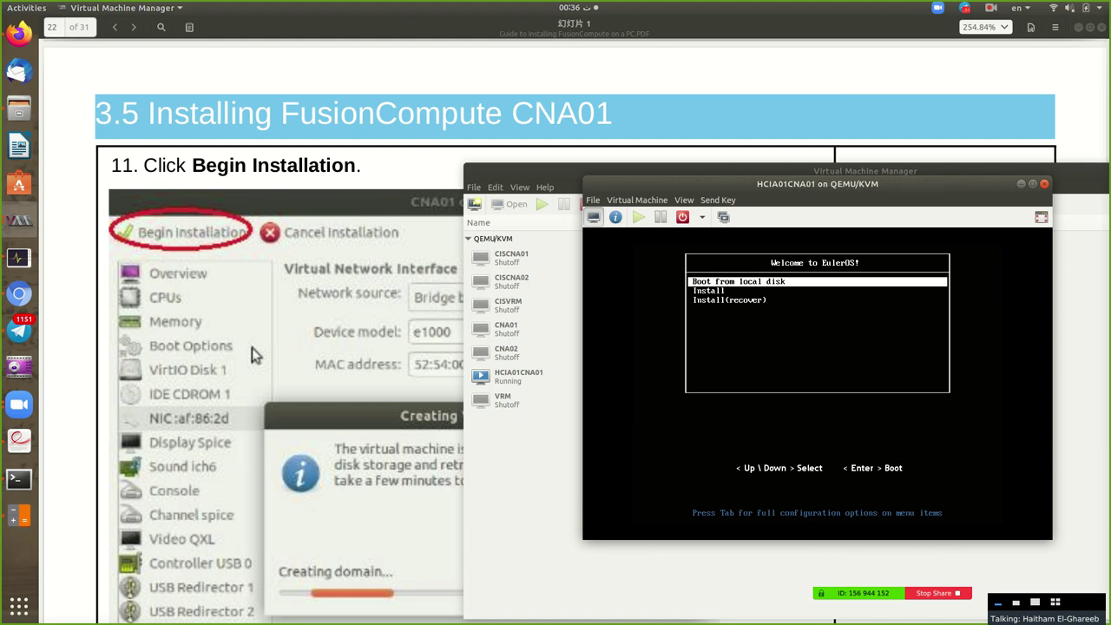
{"action": "left_click", "coordinate": [252, 347]}
{"action": "scroll", "coordinate": [252, 347], "scroll_direction": "down", "scroll_amount": 10}
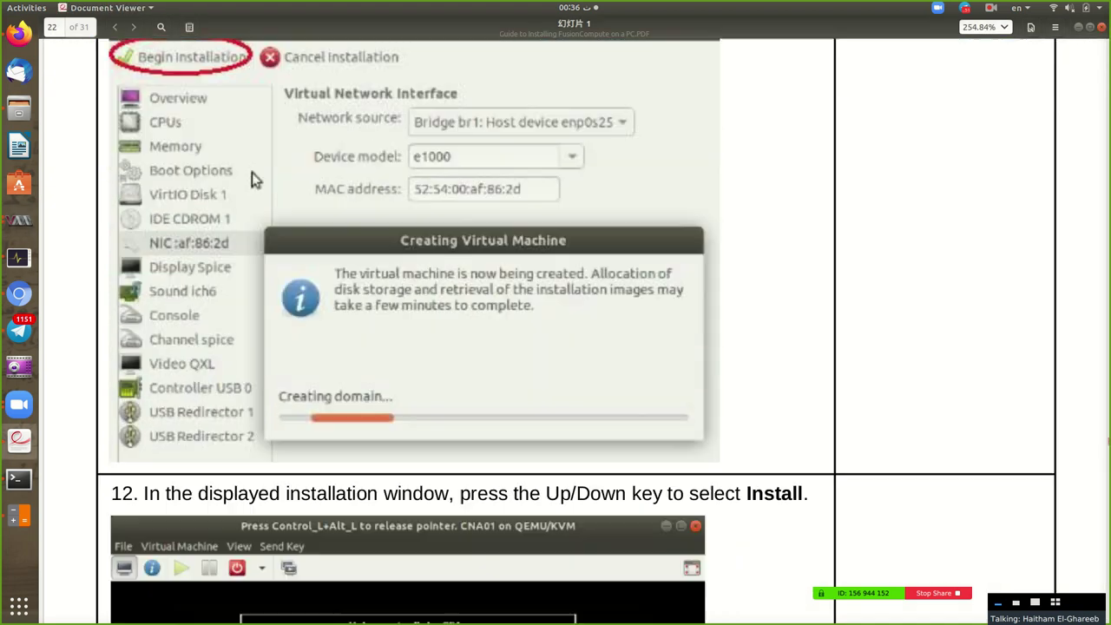
{"action": "scroll", "coordinate": [556, 330], "scroll_direction": "down", "scroll_amount": 6}
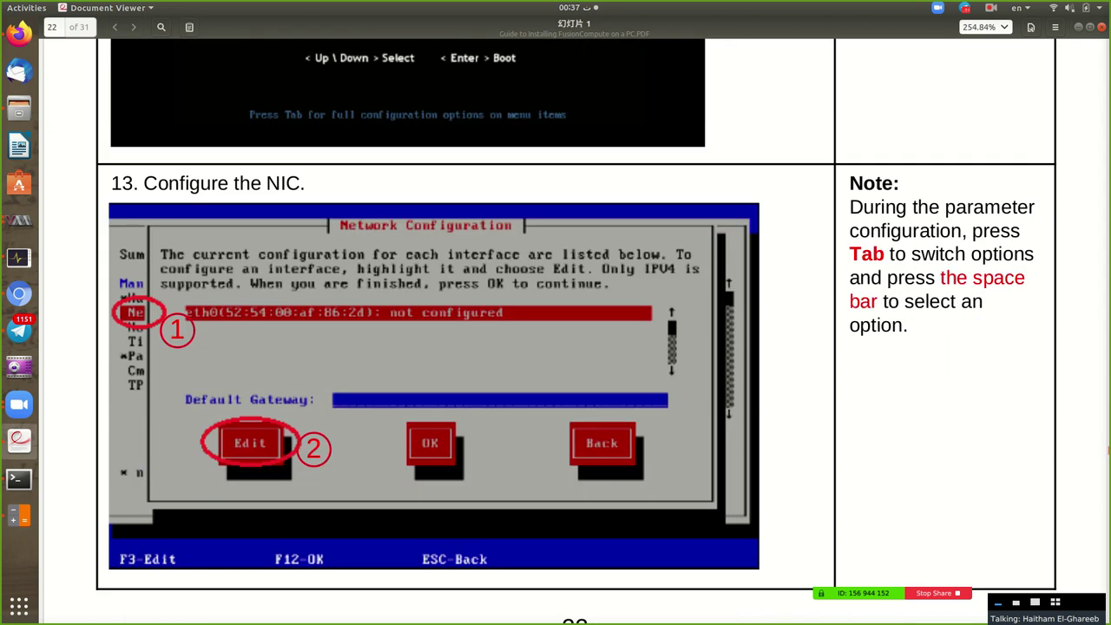
{"action": "key", "text": "alt+Tab"}
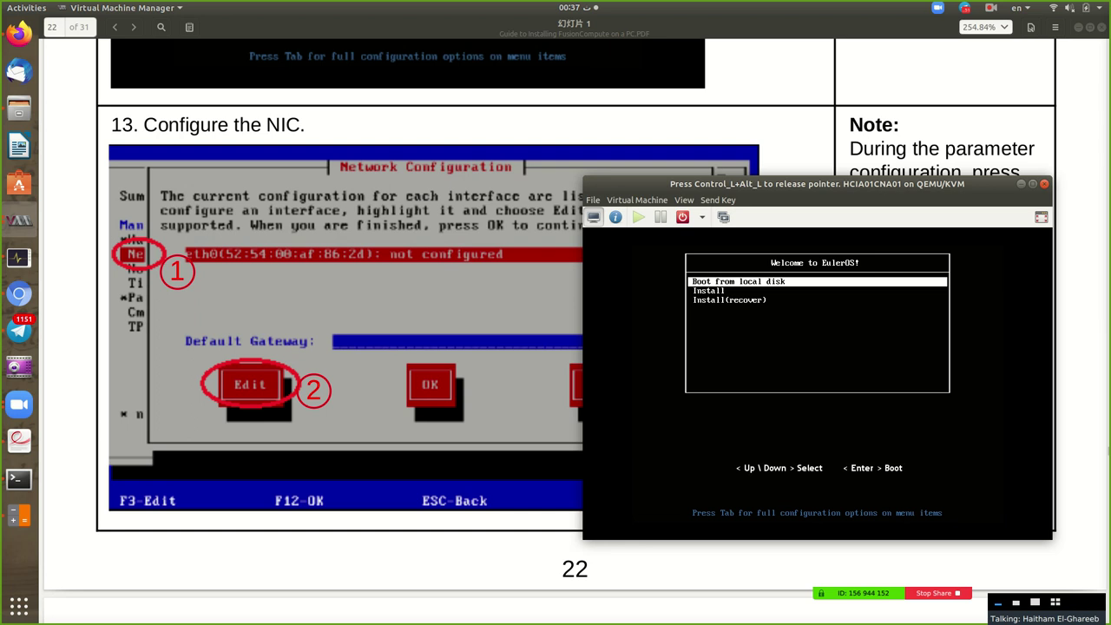
{"action": "key", "text": "Down"}
{"action": "key", "text": "Return"}
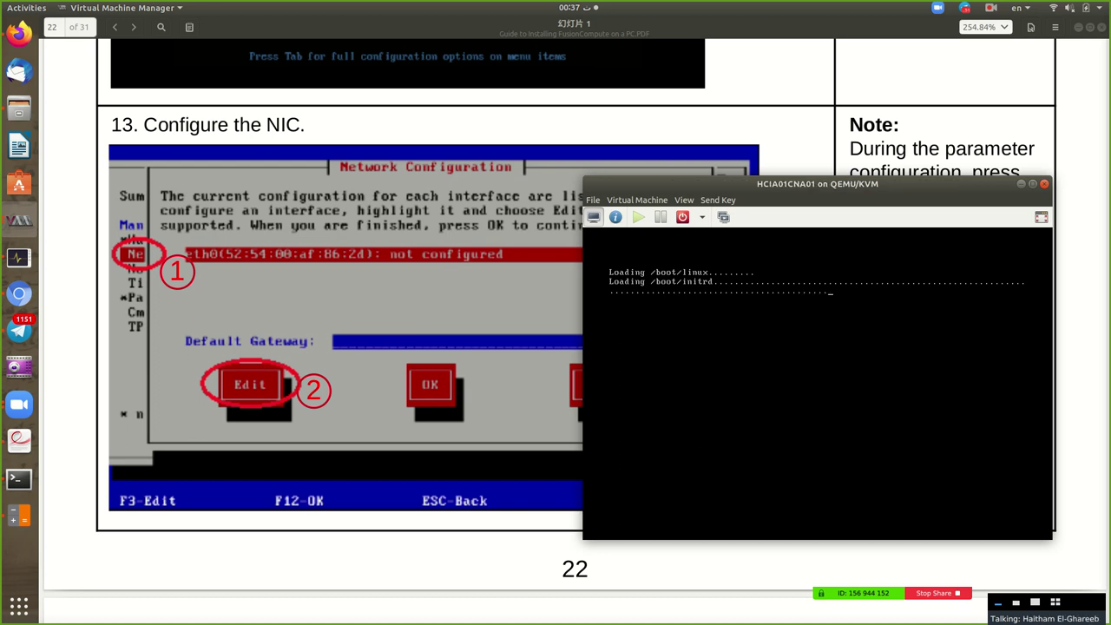
- Move the VM console window to the upper right of the screen
{"action": "left_click_drag", "start_coordinate": [815, 183], "coordinate": [886, 23]}
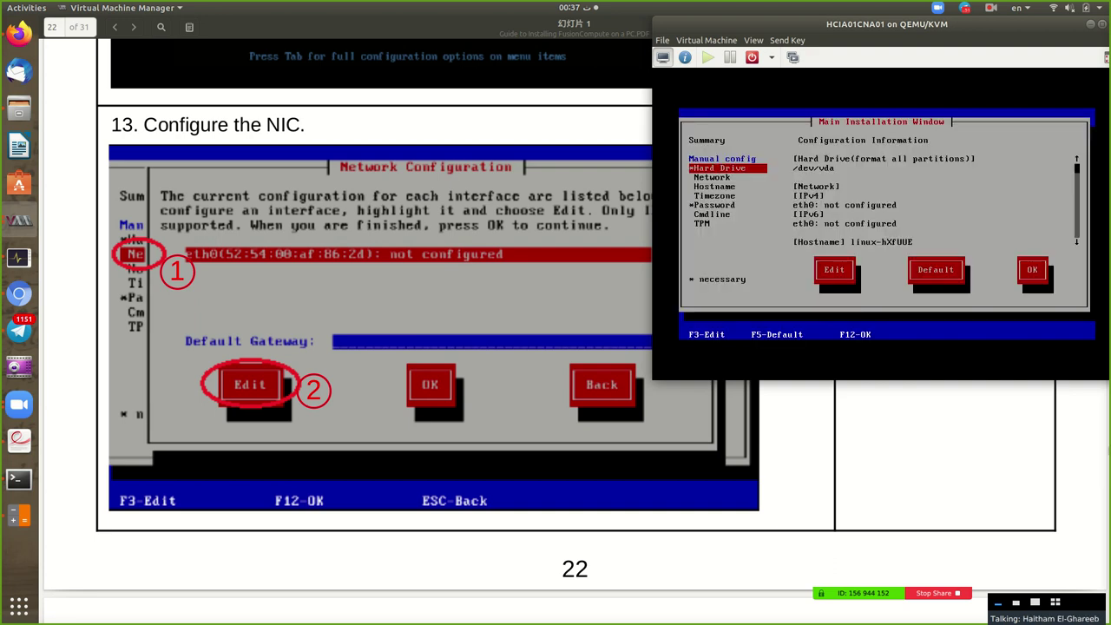
- Open eth0's IPv4 settings from the Network entry and select manual configuration
{"action": "key", "text": "Down"}
{"action": "key", "text": "Down"}
{"action": "key", "text": "Up"}
{"action": "key", "text": "Up"}
{"action": "key", "text": "Down"}
{"action": "key", "text": "Down"}
{"action": "key", "text": "Down"}
{"action": "key", "text": "Up"}
{"action": "key", "text": "Up"}
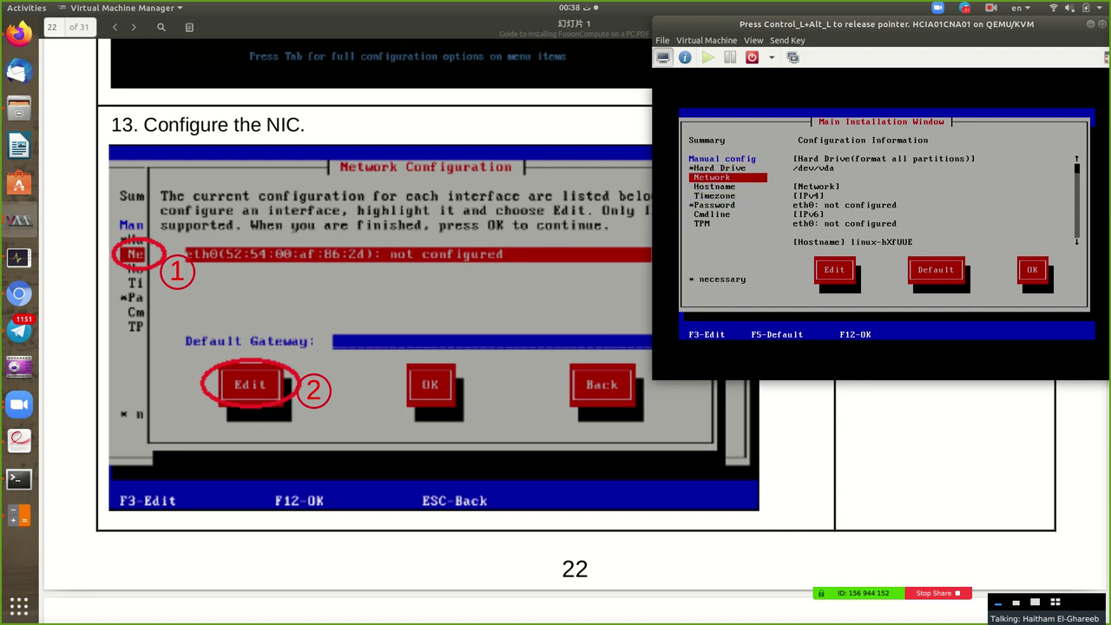
{"action": "key", "text": "Return"}
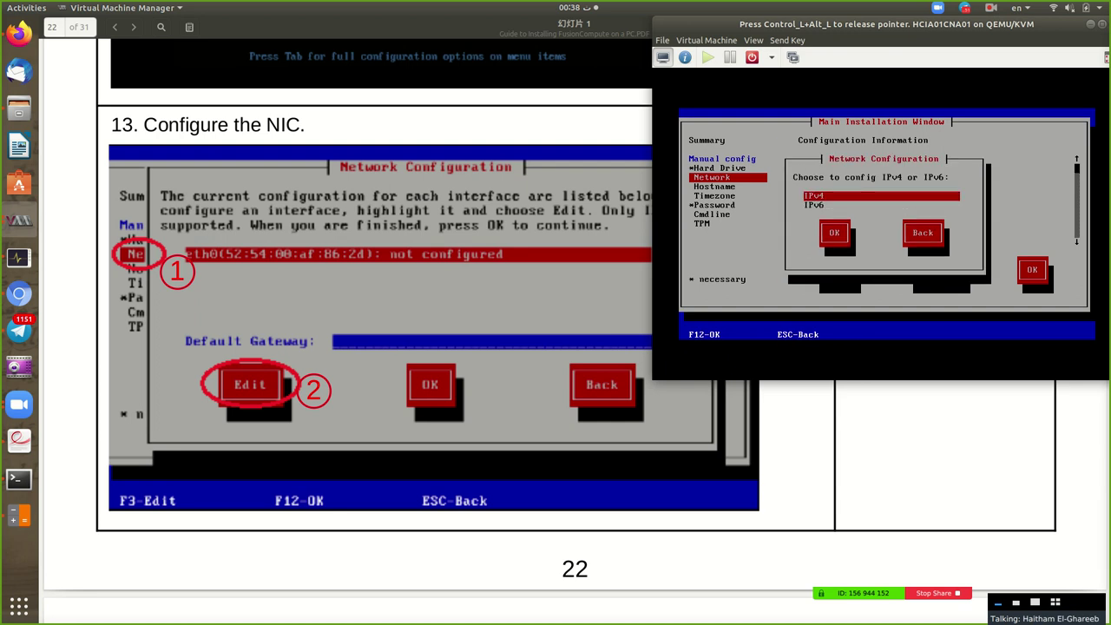
{"action": "key", "text": "Return"}
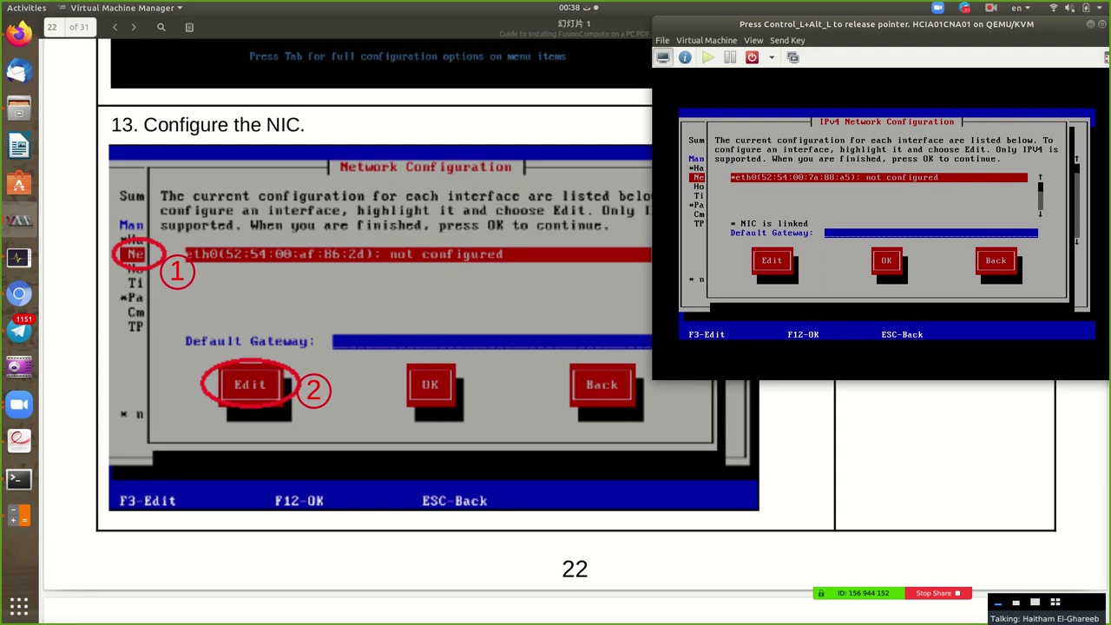
{"action": "key", "text": "Return"}
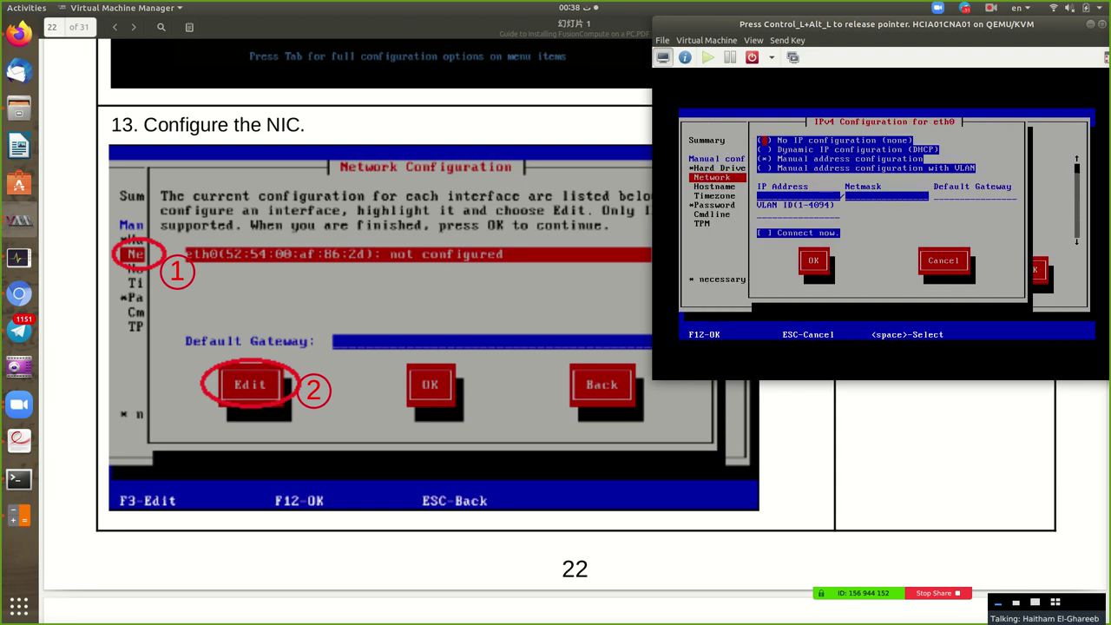
{"action": "key", "text": "Down"}
{"action": "key", "text": "Down"}
{"action": "key", "text": "space"}
- Enter static address 192.168.1.101 with netmask 255.255.255.0 and confirm the settings
{"action": "type", "text": "19"}
{"action": "type", "text": "2.168."}
{"action": "type", "text": "1.10"}
{"action": "type", "text": "255.255.25"}
{"action": "type", "text": "5.0"}
{"action": "key", "text": "ctrl+alt"}
{"action": "scroll", "coordinate": [374, 347], "scroll_direction": "down", "scroll_amount": 5}
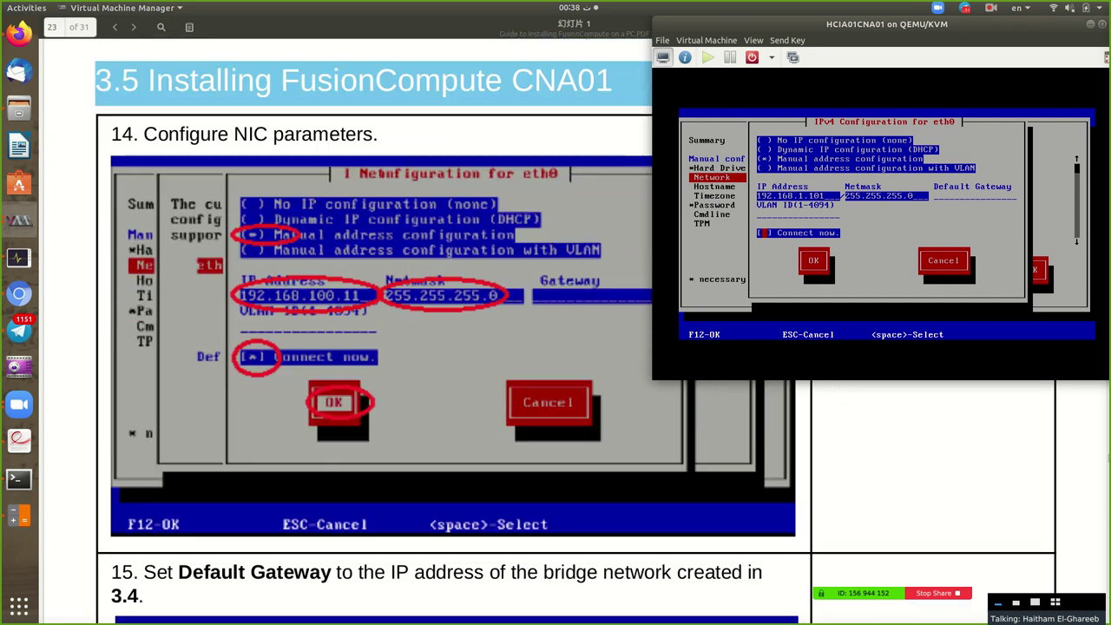
{"action": "left_click", "coordinate": [881, 260]}
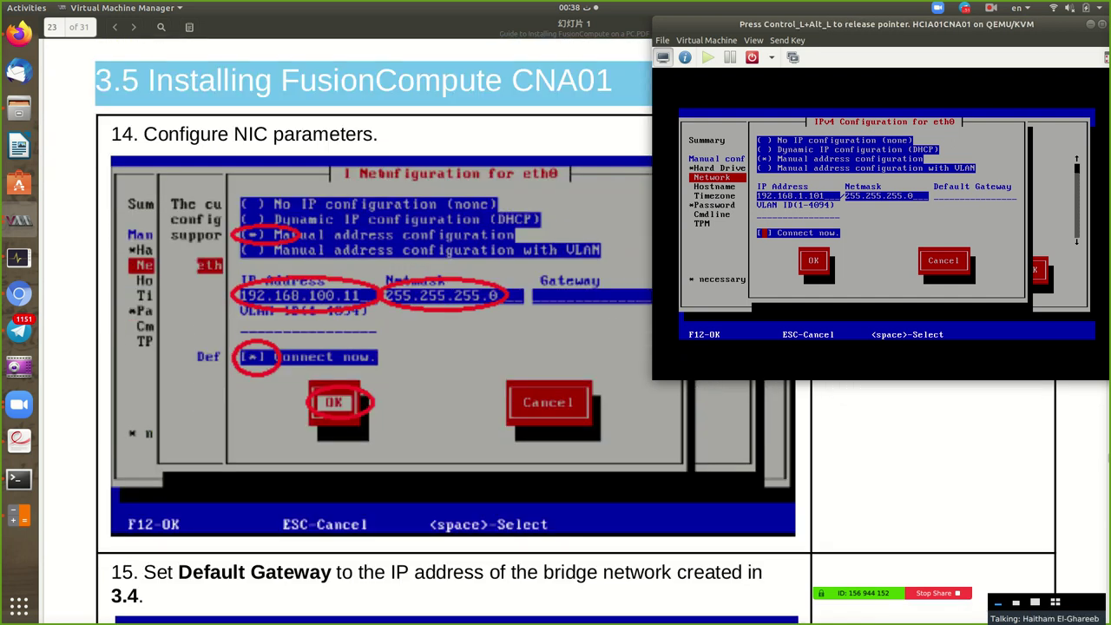
{"action": "key", "text": "Tab"}
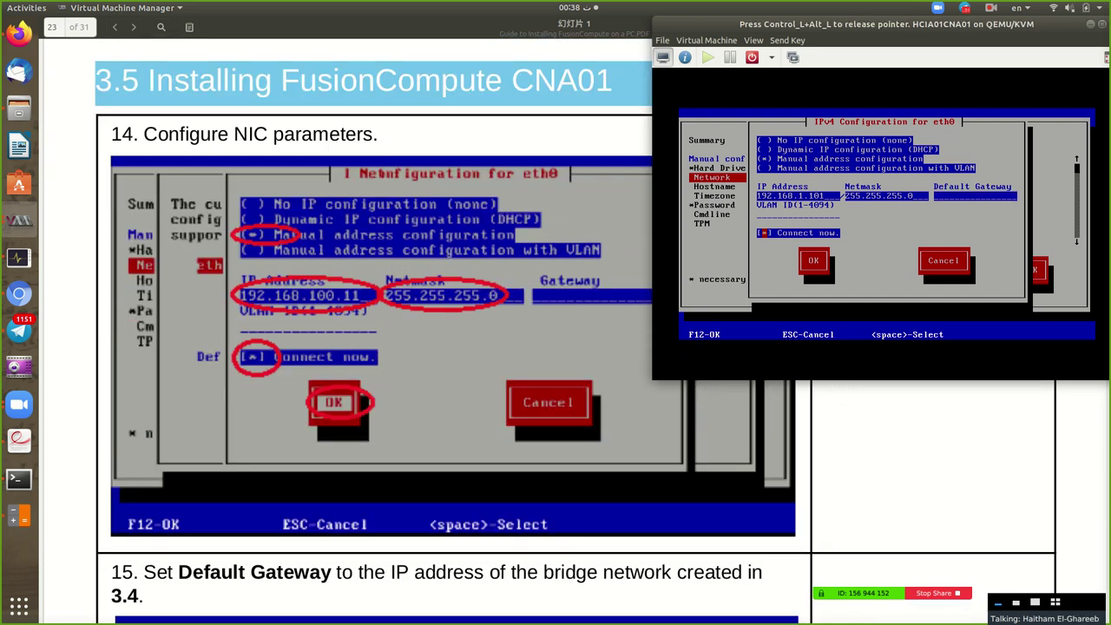
{"action": "key", "text": "Tab"}
{"action": "key", "text": "Return"}
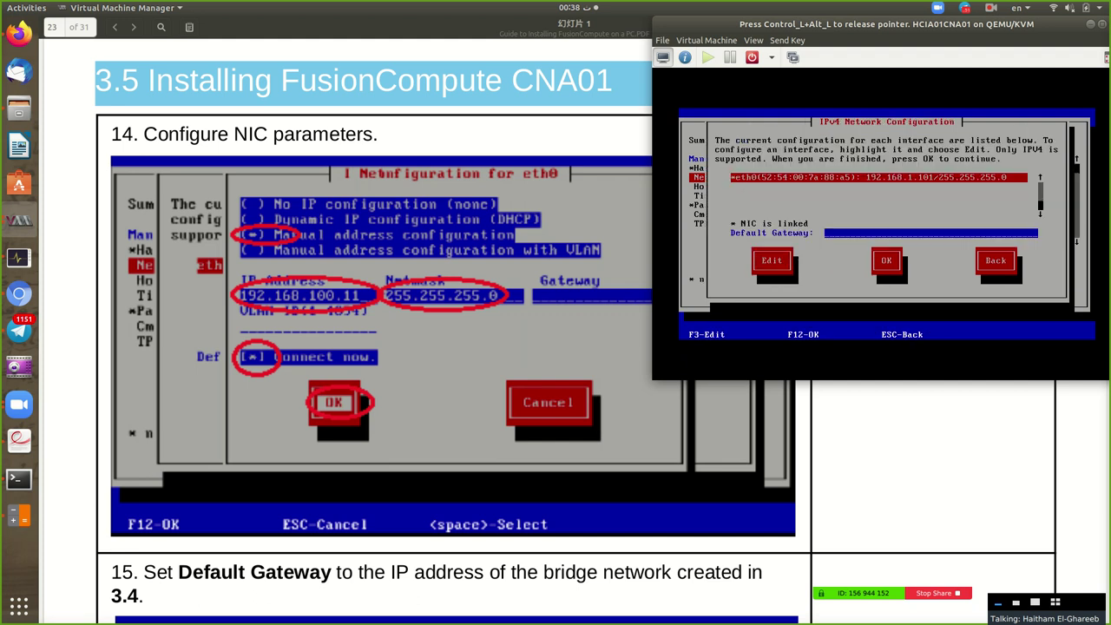
{"action": "key", "text": "Tab"}
{"action": "key", "text": "Tab"}
{"action": "key", "text": "Tab"}
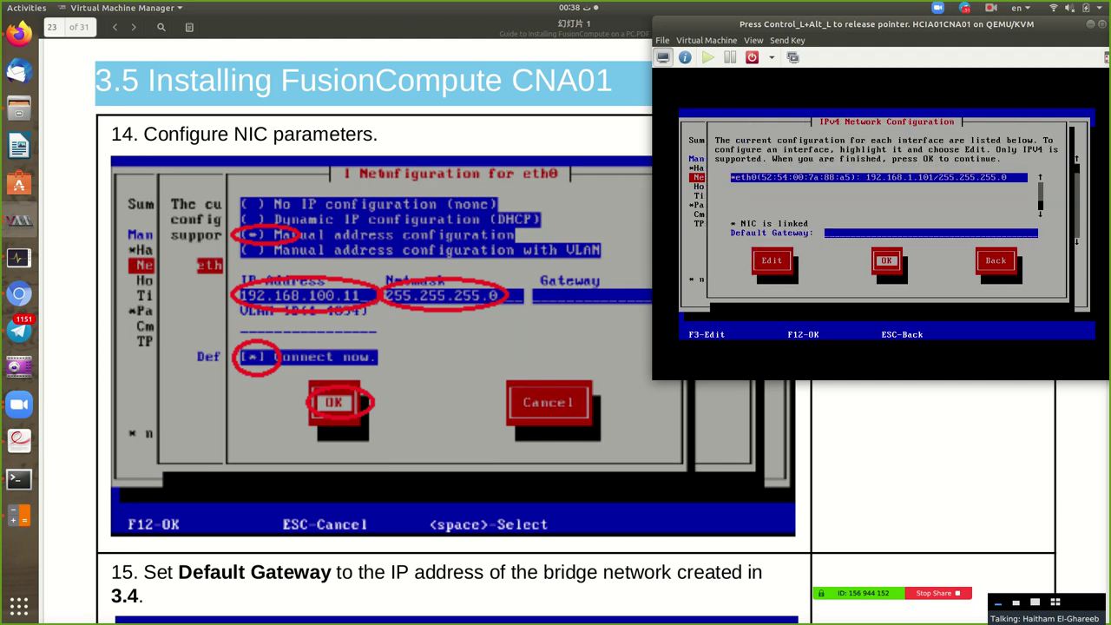
{"action": "key", "text": "Return"}
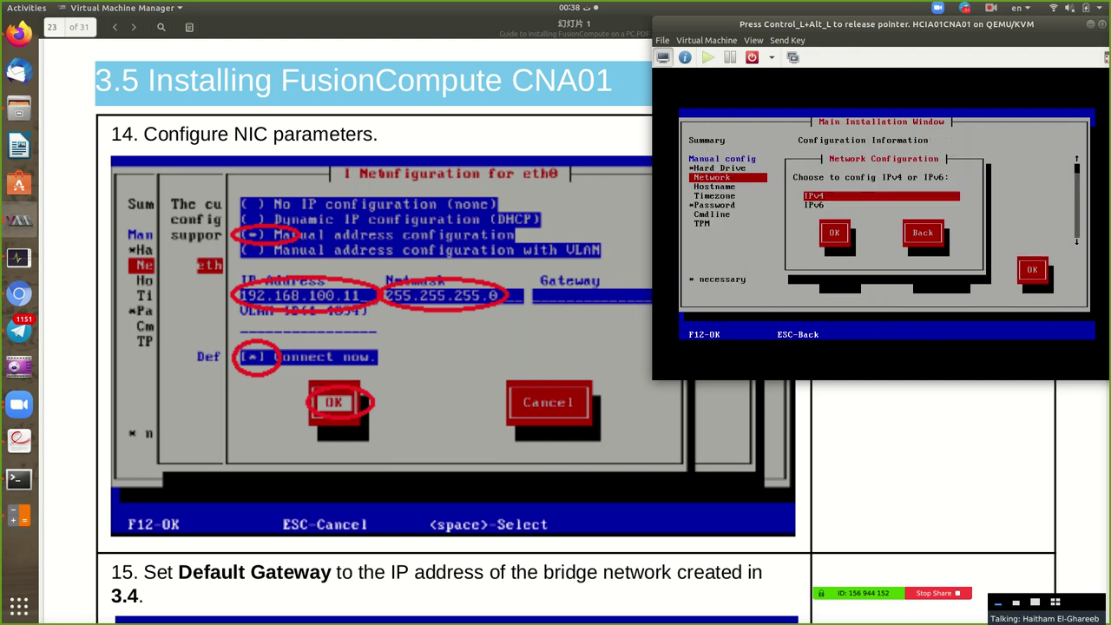
{"action": "key", "text": "Tab"}
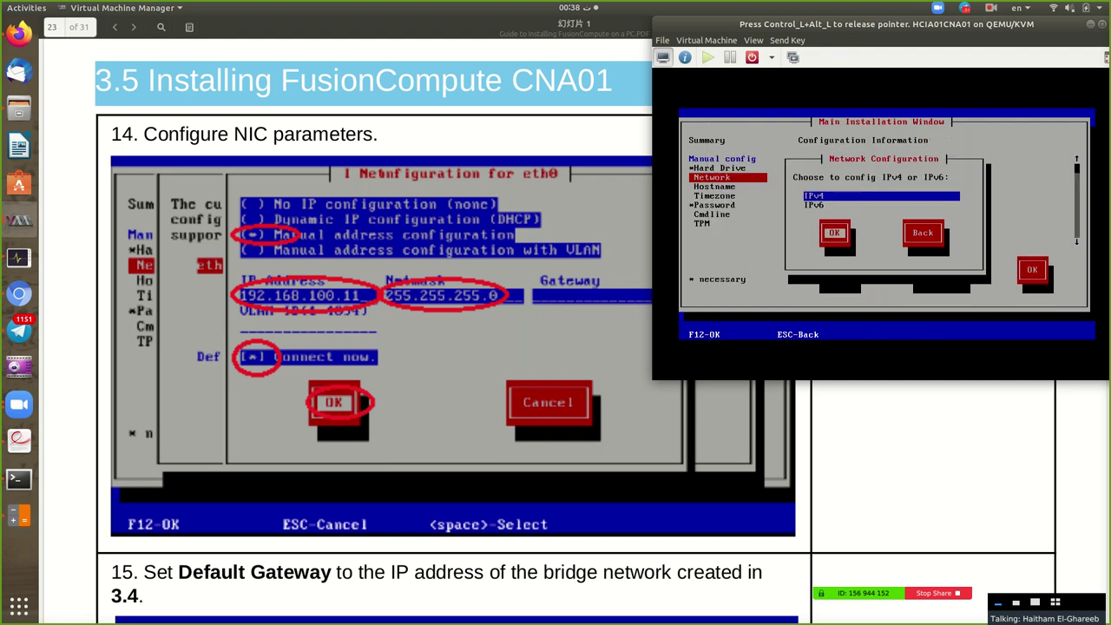
{"action": "key", "text": "Return"}
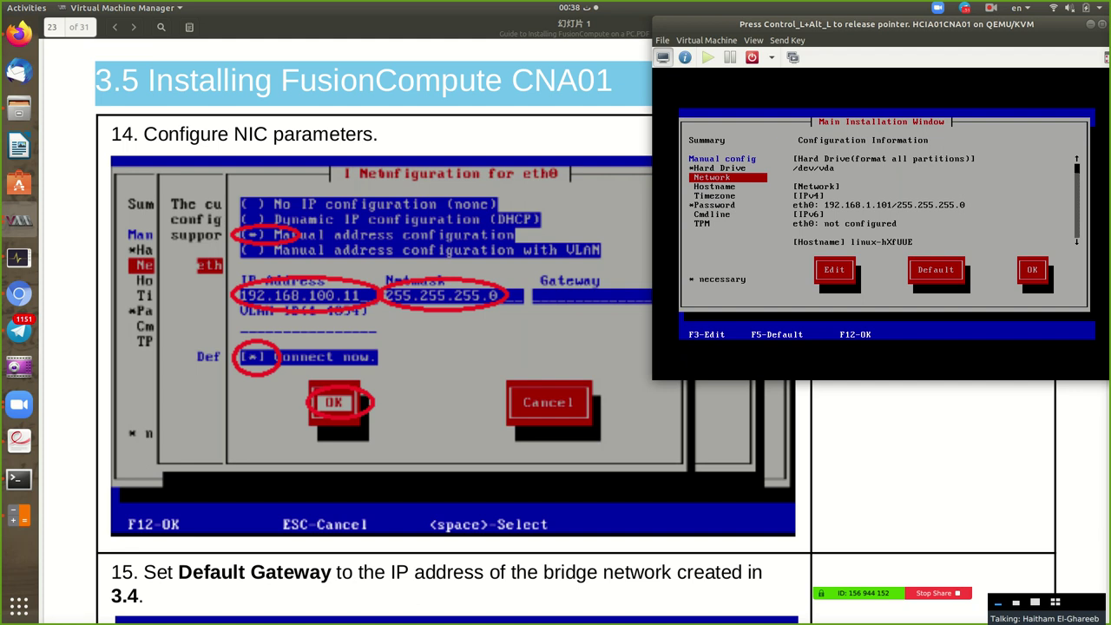
- Enter 192.168.1.100 as the IPv4 default gateway and confirm back to the summary
{"action": "key", "text": "ctrl+alt"}
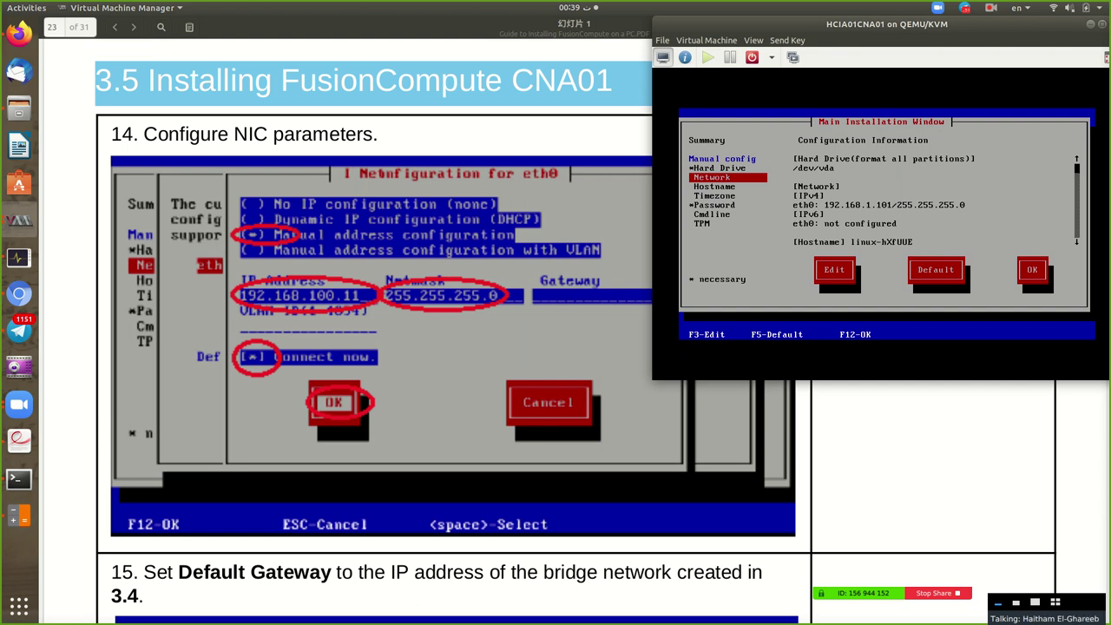
{"action": "scroll", "coordinate": [374, 330], "scroll_direction": "down", "scroll_amount": 5}
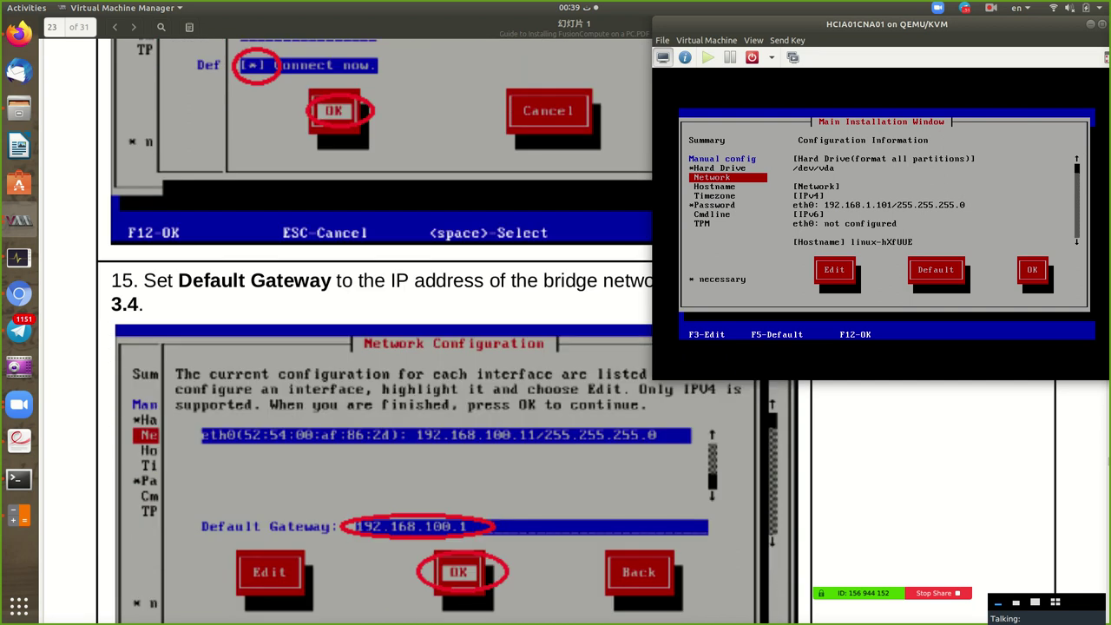
{"action": "left_click", "coordinate": [881, 216]}
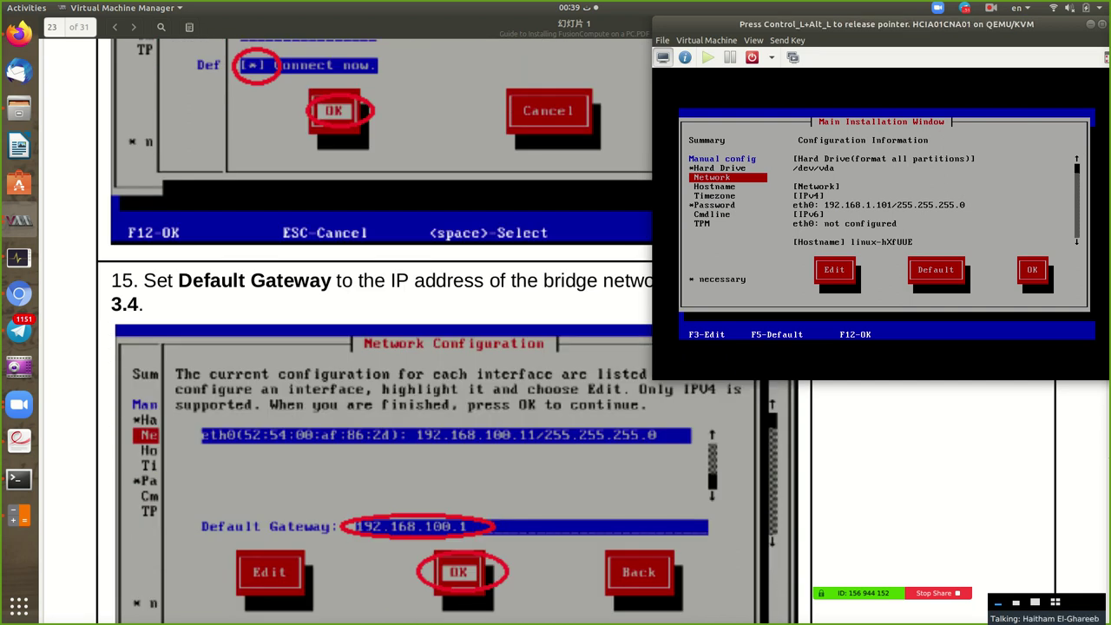
{"action": "key", "text": "Return"}
{"action": "key", "text": "Return"}
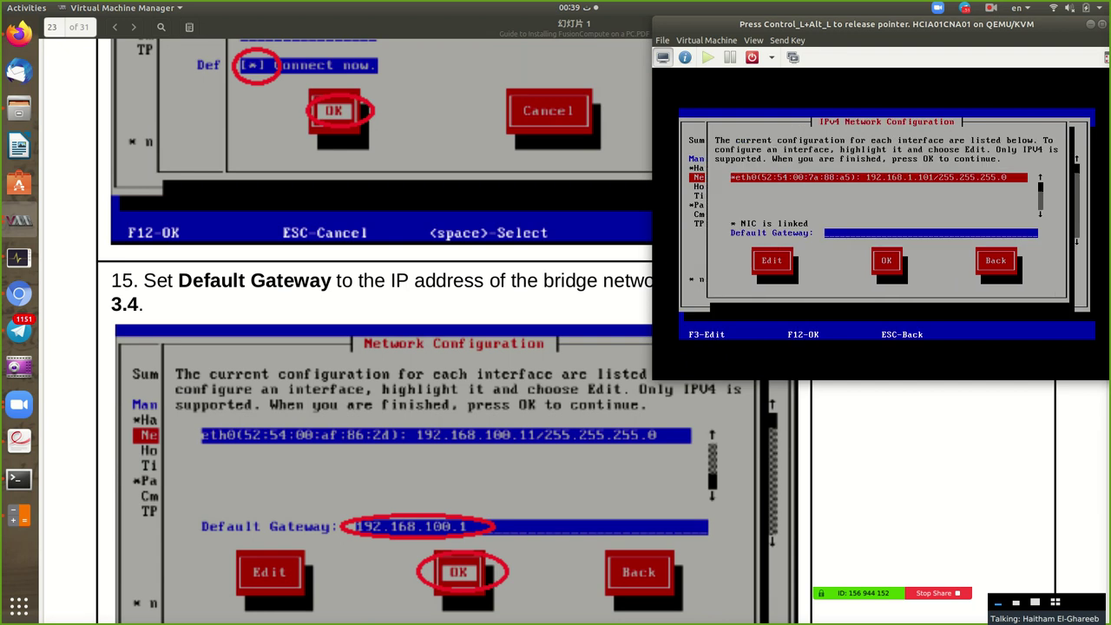
{"action": "key", "text": "Tab"}
{"action": "type", "text": "192.16"}
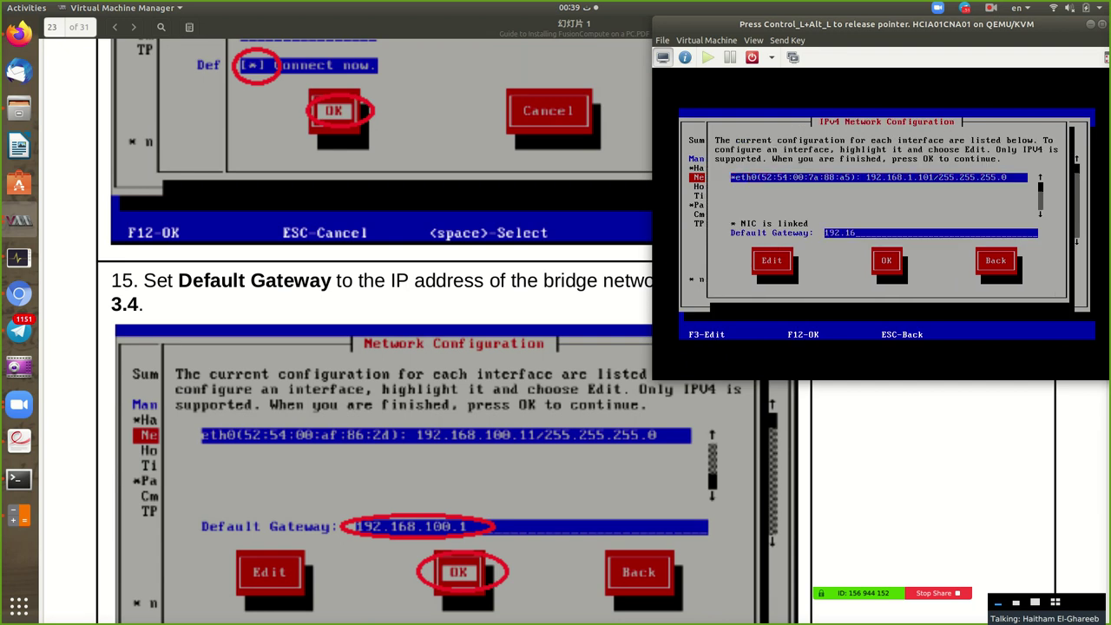
{"action": "type", "text": "8.1.100"}
{"action": "key", "text": "Tab"}
{"action": "key", "text": "Tab"}
{"action": "key", "text": "Return"}
{"action": "key", "text": "Tab"}
{"action": "key", "text": "Return"}
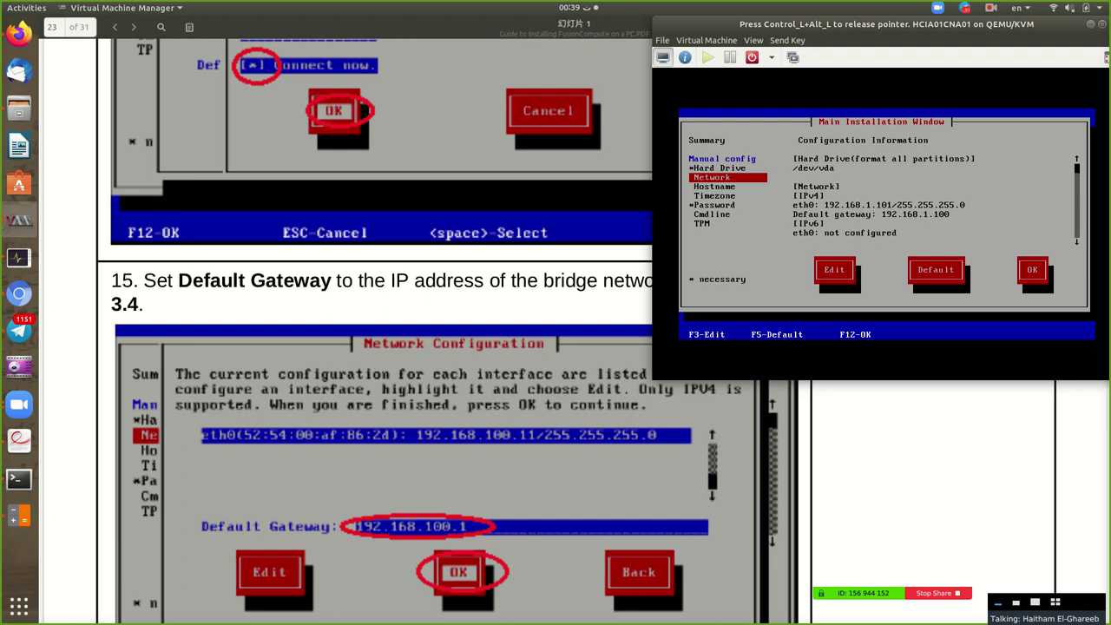
- Replace the generated hostname linux-hXfUUE with HCIA01CNA01 and confirm it
{"action": "key", "text": "Return"}
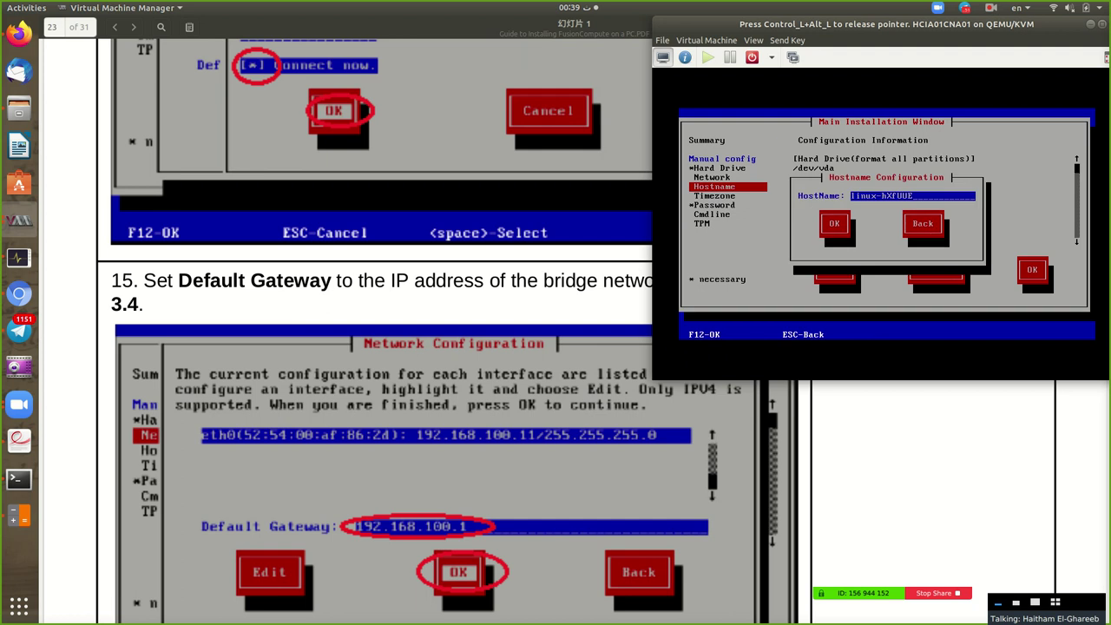
{"action": "key", "text": "BackSpace"}
{"action": "key", "text": "BackSpace"}
{"action": "key", "text": "BackSpace"}
{"action": "key", "text": "BackSpace"}
{"action": "key", "text": "BackSpace"}
{"action": "key", "text": "BackSpace"}
{"action": "key", "text": "BackSpace"}
{"action": "key", "text": "BackSpace"}
{"action": "key", "text": "BackSpace"}
{"action": "key", "text": "BackSpace"}
{"action": "key", "text": "BackSpace"}
{"action": "type", "text": "HCIA01CNA01"}
{"action": "key", "text": "Tab"}
{"action": "key", "text": "Return"}
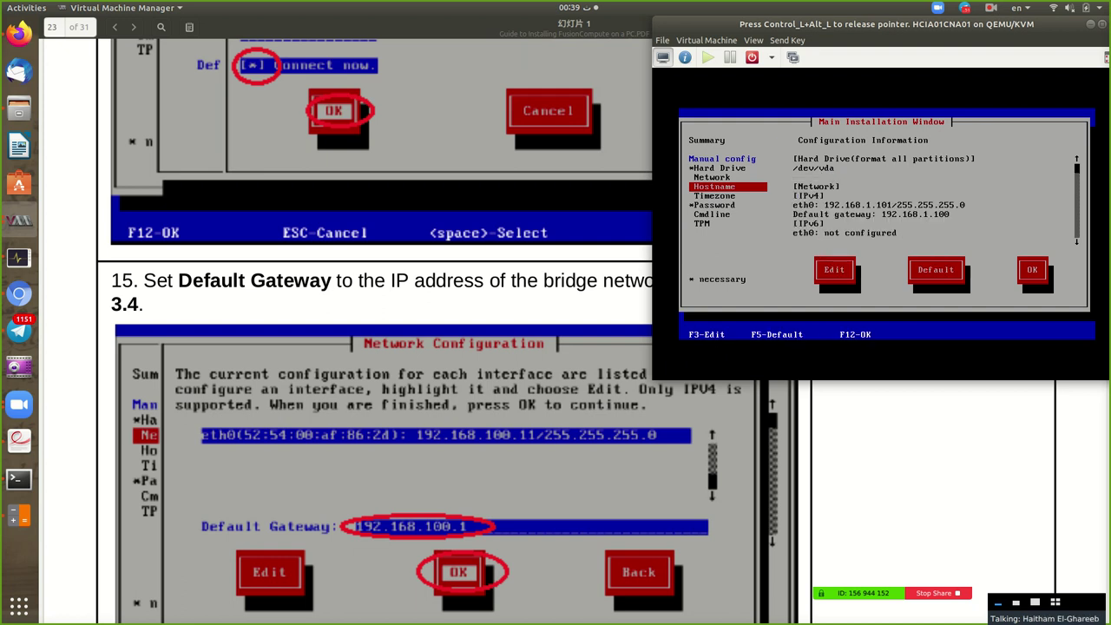
{"action": "key", "text": "ctrl+alt"}
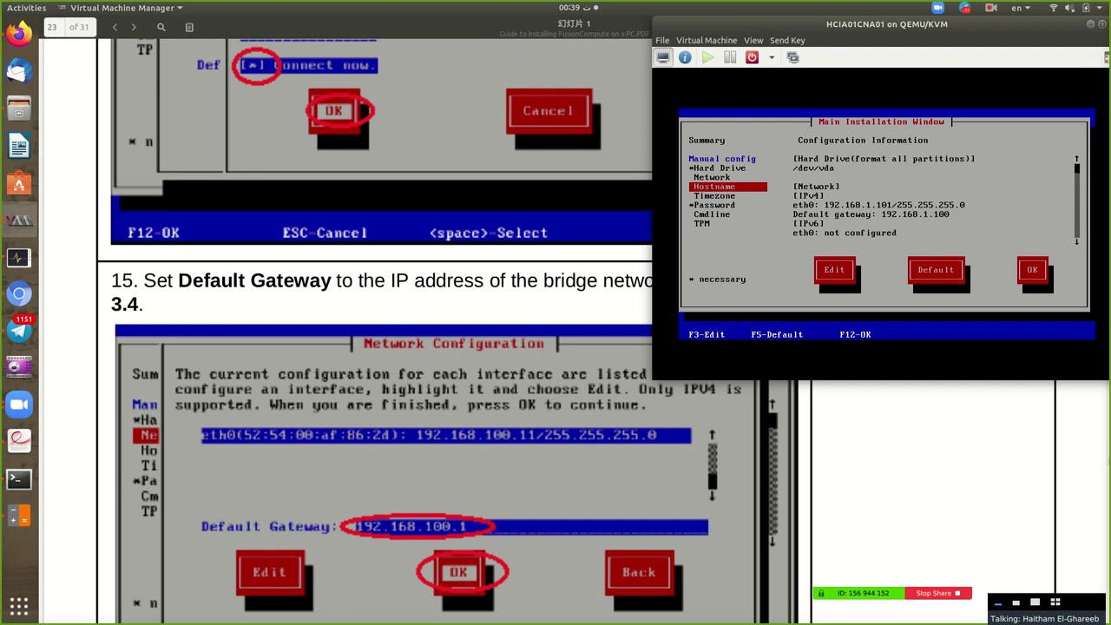
{"action": "scroll", "coordinate": [373, 330], "scroll_direction": "down", "scroll_amount": 10}
{"action": "scroll", "coordinate": [373, 329], "scroll_direction": "down", "scroll_amount": 10}
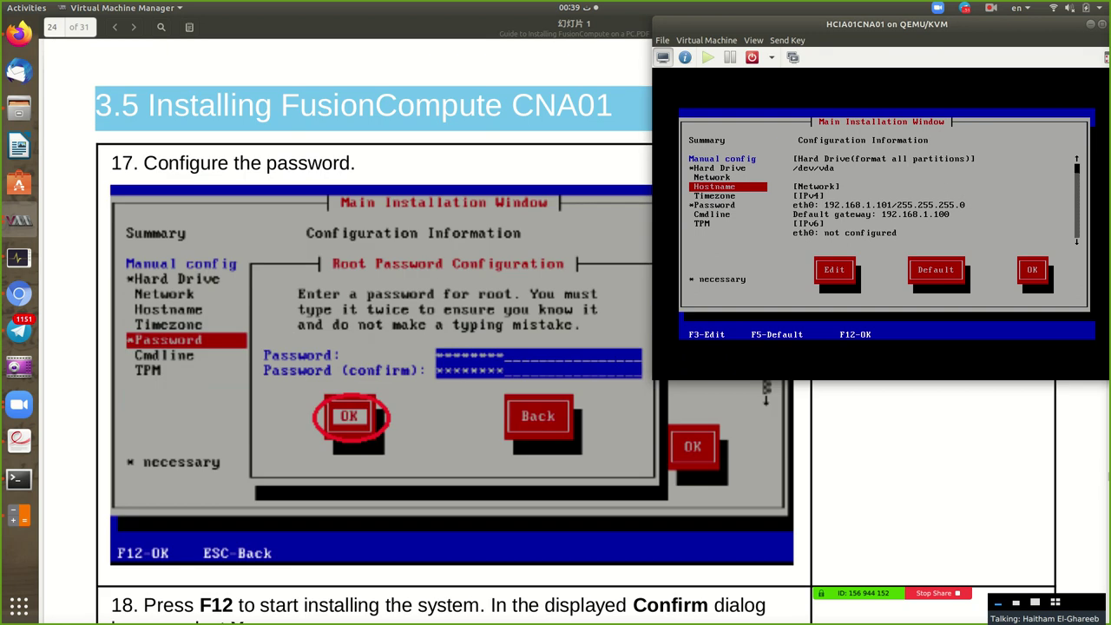
{"action": "left_click", "coordinate": [881, 217]}
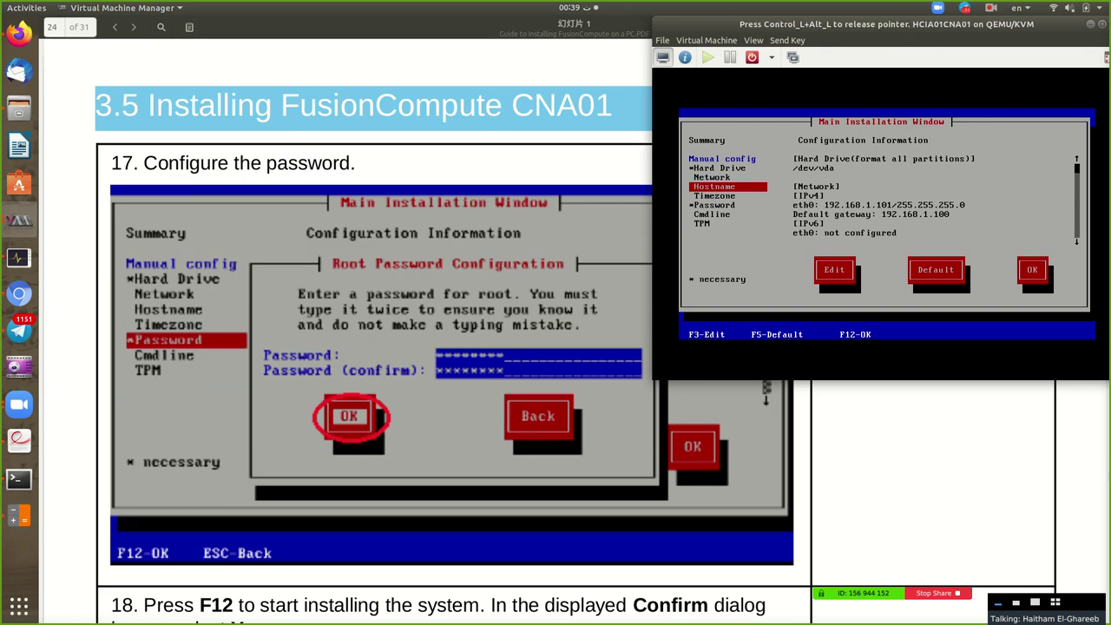
- Open the Timezone list and browse to the Africa time zones
{"action": "key", "text": "Down"}
{"action": "key", "text": "Return"}
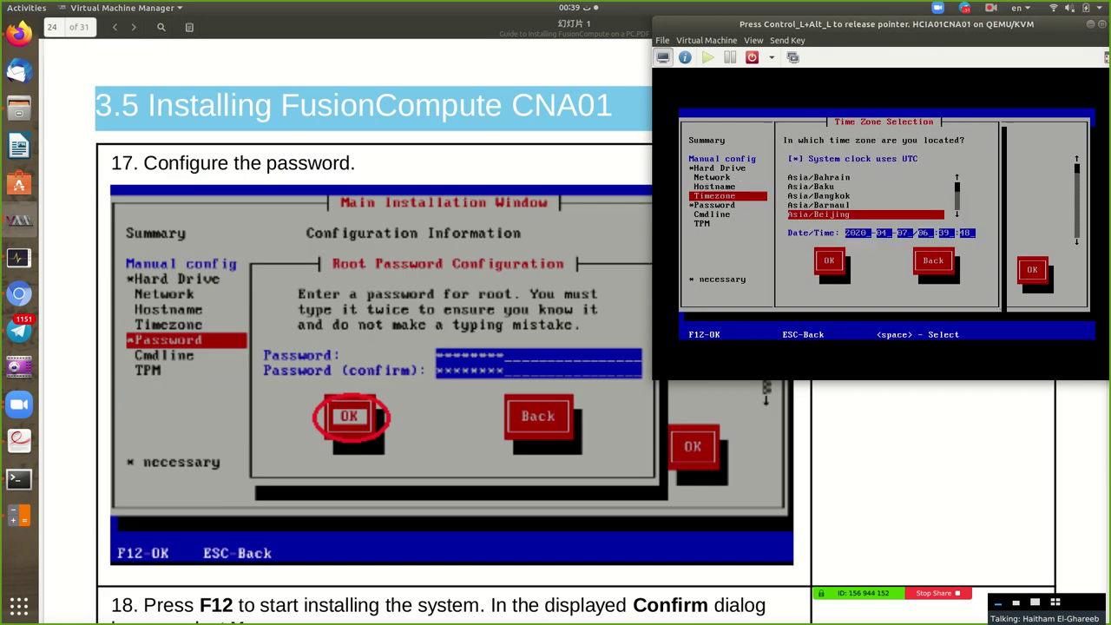
{"action": "key", "text": "Down"}
{"action": "key", "text": "Down"}
{"action": "key", "text": "Down"}
{"action": "key", "text": "Down"}
{"action": "key", "text": "Down"}
{"action": "key", "text": "Down"}
{"action": "key", "text": "Down"}
{"action": "key", "text": "Down"}
{"action": "key", "text": "Down"}
{"action": "key", "text": "Down"}
{"action": "key", "text": "Down"}
{"action": "key", "text": "Down"}
{"action": "key", "text": "Down"}
{"action": "key", "text": "Down"}
{"action": "key", "text": "Down"}
{"action": "key", "text": "Down"}
{"action": "key", "text": "Down"}
{"action": "key", "text": "Down"}
{"action": "key", "text": "Down"}
{"action": "key", "text": "Down"}
{"action": "key", "text": "Up"}
{"action": "key", "text": "Up"}
{"action": "key", "text": "Up"}
{"action": "key", "text": "Up"}
{"action": "key", "text": "Up"}
{"action": "key", "text": "Up"}
{"action": "key", "text": "Up"}
{"action": "key", "text": "Up"}
{"action": "key", "text": "Up"}
{"action": "key", "text": "Up"}
{"action": "key", "text": "Up"}
{"action": "key", "text": "Up"}
{"action": "key", "text": "Up"}
{"action": "key", "text": "Up"}
{"action": "key", "text": "Up"}
{"action": "key", "text": "Up"}
{"action": "key", "text": "Up"}
{"action": "key", "text": "Up"}
{"action": "key", "text": "Up"}
{"action": "key", "text": "Up"}
{"action": "key", "text": "Up"}
{"action": "key", "text": "Up"}
{"action": "key", "text": "Up"}
{"action": "key", "text": "Up"}
{"action": "key", "text": "Up"}
{"action": "key", "text": "Up"}
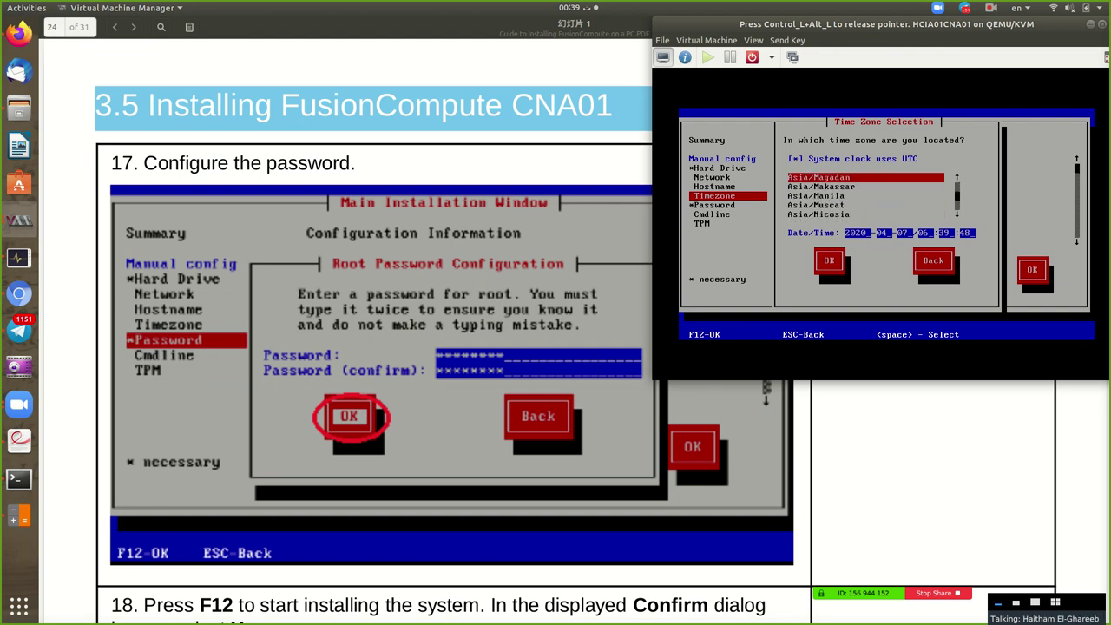
{"action": "key", "text": "Up"}
{"action": "key", "text": "Up"}
{"action": "key", "text": "Up"}
{"action": "key", "text": "Up"}
{"action": "key", "text": "Up"}
{"action": "key", "text": "Up"}
{"action": "key", "text": "Up"}
{"action": "key", "text": "Up"}
{"action": "key", "text": "Up"}
{"action": "key", "text": "Up"}
{"action": "key", "text": "Up"}
{"action": "key", "text": "Up"}
{"action": "key", "text": "Up"}
{"action": "key", "text": "Up"}
{"action": "key", "text": "Up"}
{"action": "key", "text": "Up"}
{"action": "key", "text": "Up"}
{"action": "key", "text": "Up"}
{"action": "key", "text": "Up"}
{"action": "key", "text": "Up"}
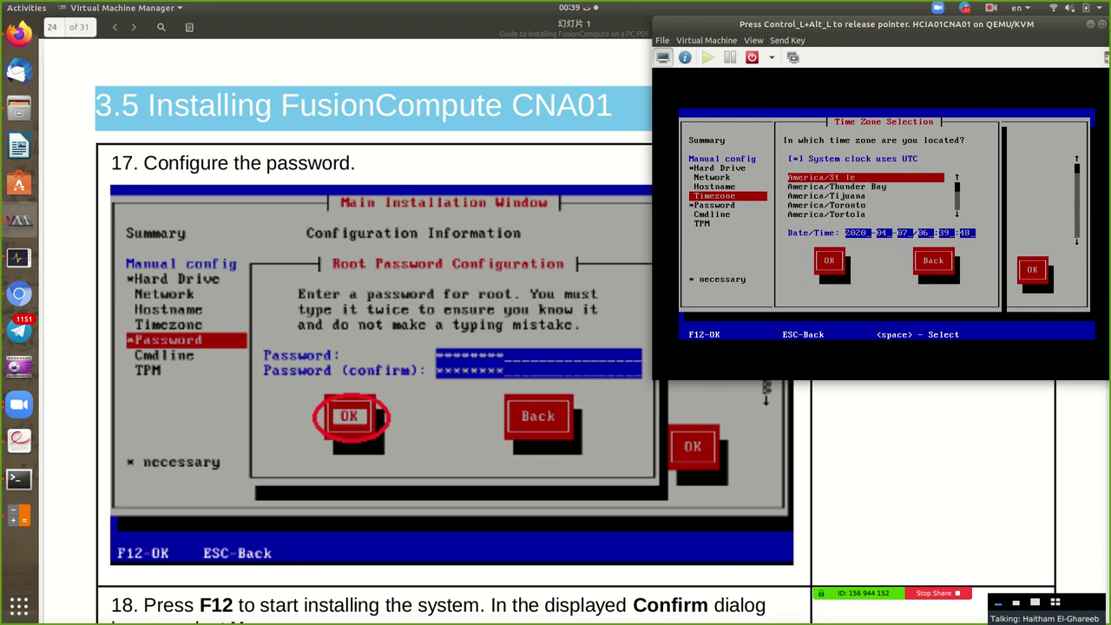
{"action": "key", "text": "Up"}
{"action": "key", "text": "Up"}
{"action": "key", "text": "Up"}
{"action": "key", "text": "Up"}
{"action": "key", "text": "Up"}
{"action": "key", "text": "Up"}
{"action": "key", "text": "Up"}
{"action": "key", "text": "Up"}
{"action": "key", "text": "Up"}
{"action": "key", "text": "Up"}
{"action": "key", "text": "Up"}
{"action": "key", "text": "Up"}
{"action": "key", "text": "Up"}
{"action": "key", "text": "Up"}
{"action": "key", "text": "Up"}
{"action": "key", "text": "Up"}
{"action": "key", "text": "Up"}
{"action": "key", "text": "Up"}
{"action": "key", "text": "Up"}
{"action": "key", "text": "Up"}
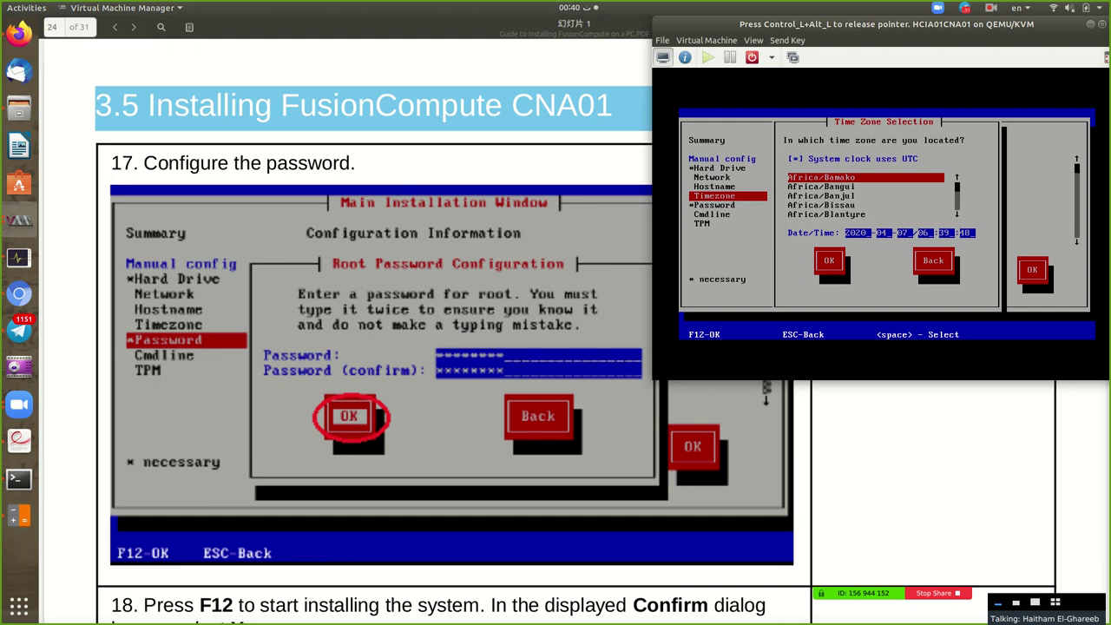
{"action": "key", "text": "Page_Down"}
{"action": "key", "text": "Page_Down"}
{"action": "key", "text": "Page_Down"}
- Select Africa/Cairo in the time zone list and confirm it
{"action": "key", "text": "Up"}
{"action": "key", "text": "Up"}
{"action": "key", "text": "Down"}
{"action": "key", "text": "Down"}
{"action": "key", "text": "Down"}
{"action": "key", "text": "Down"}
{"action": "key", "text": "Down"}
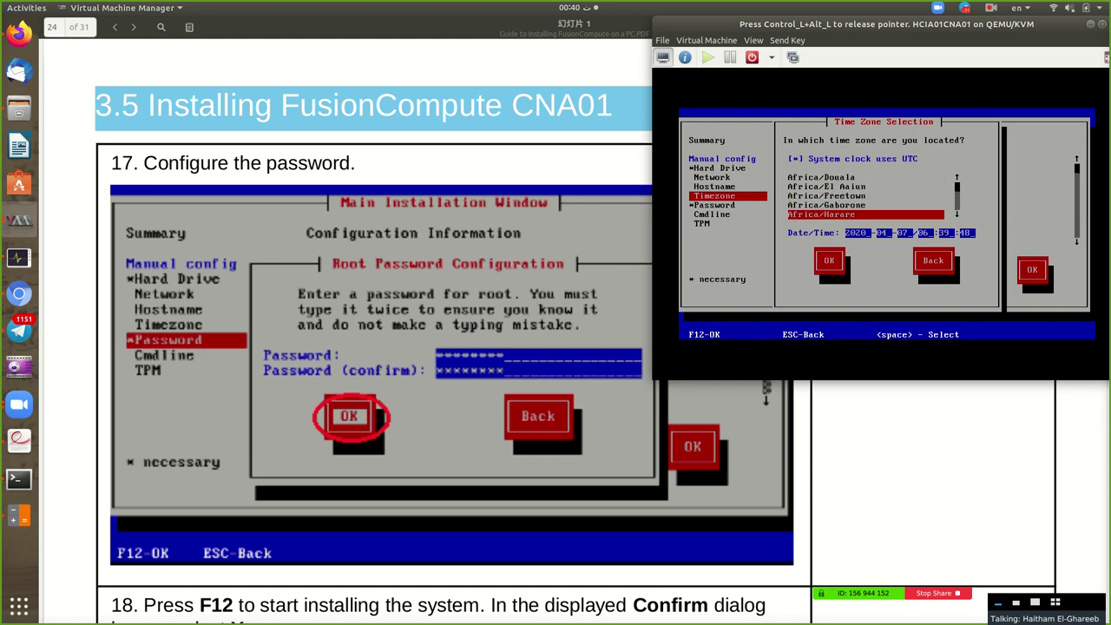
{"action": "key", "text": "Up"}
{"action": "key", "text": "Up"}
{"action": "key", "text": "Up"}
{"action": "key", "text": "Up"}
{"action": "key", "text": "Up"}
{"action": "key", "text": "Up"}
{"action": "key", "text": "Up"}
{"action": "key", "text": "Up"}
{"action": "key", "text": "Up"}
{"action": "key", "text": "Up"}
{"action": "key", "text": "Up"}
{"action": "key", "text": "Up"}
{"action": "key", "text": "Up"}
{"action": "key", "text": "Up"}
{"action": "key", "text": "Up"}
{"action": "key", "text": "Up"}
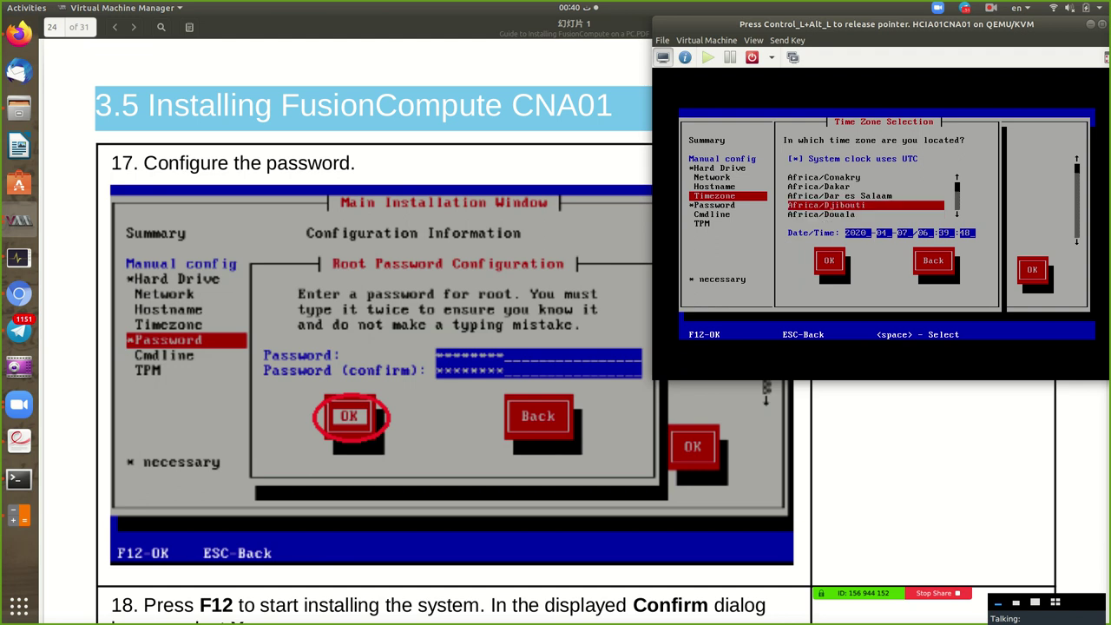
{"action": "key", "text": "Down"}
{"action": "key", "text": "Down"}
{"action": "key", "text": "Down"}
{"action": "key", "text": "Down"}
{"action": "key", "text": "Down"}
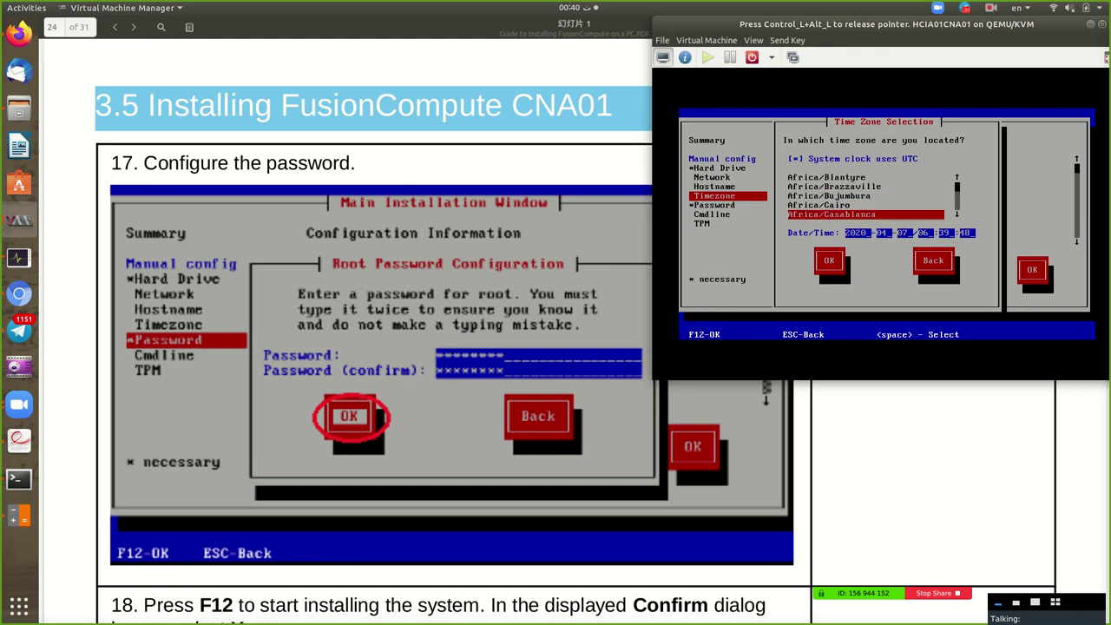
{"action": "key", "text": "Tab"}
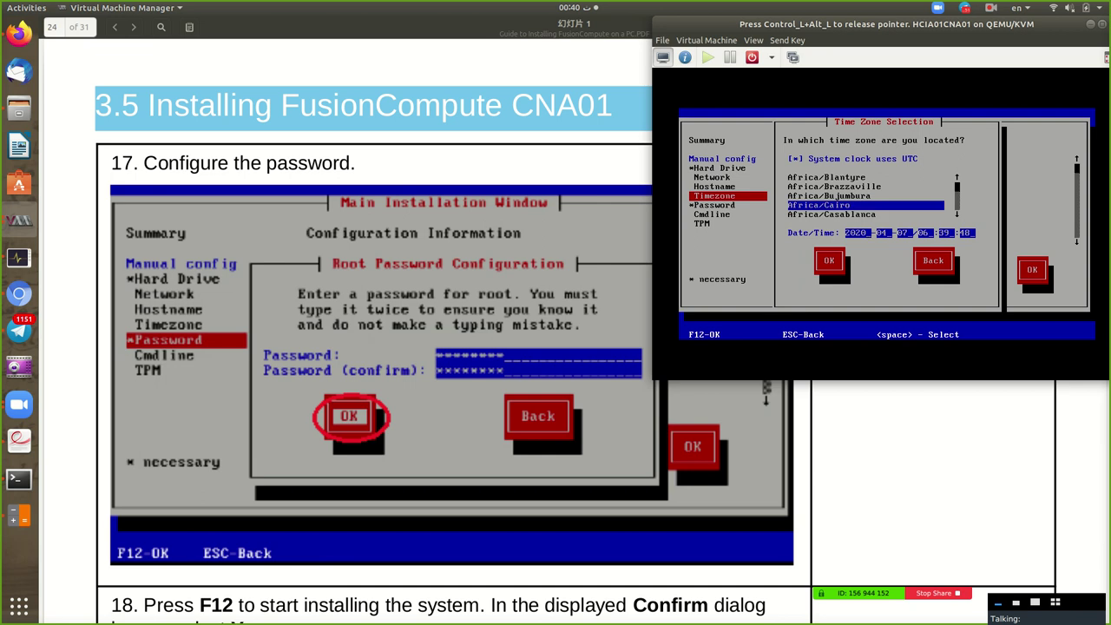
{"action": "key", "text": "Tab"}
{"action": "key", "text": "Return"}
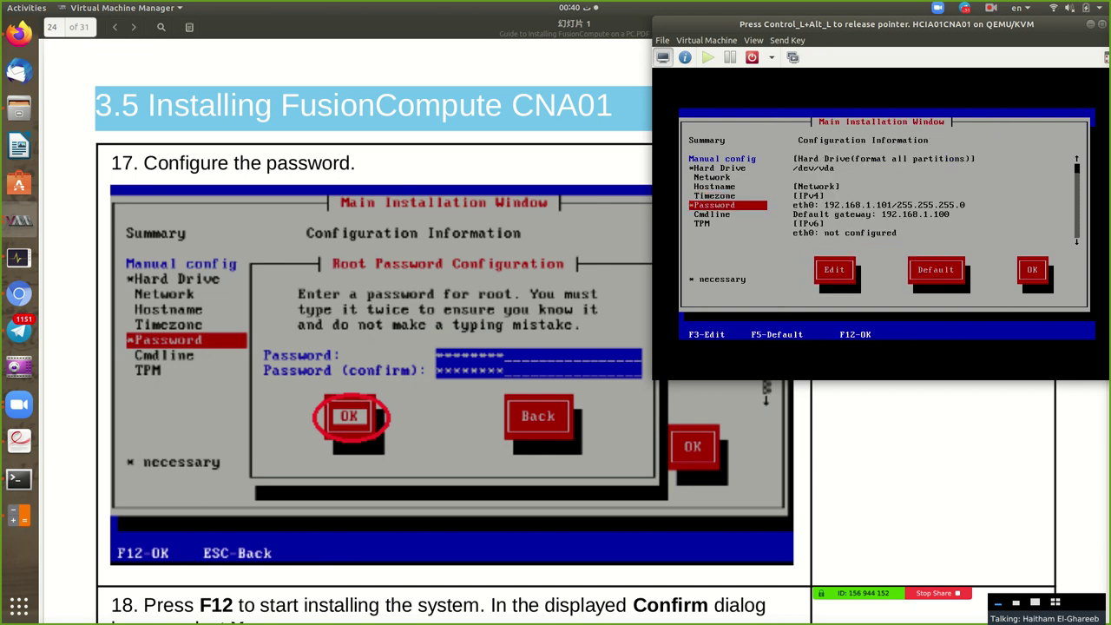
- Enter the root password in both password fields and confirm it
{"action": "key", "text": "Return"}
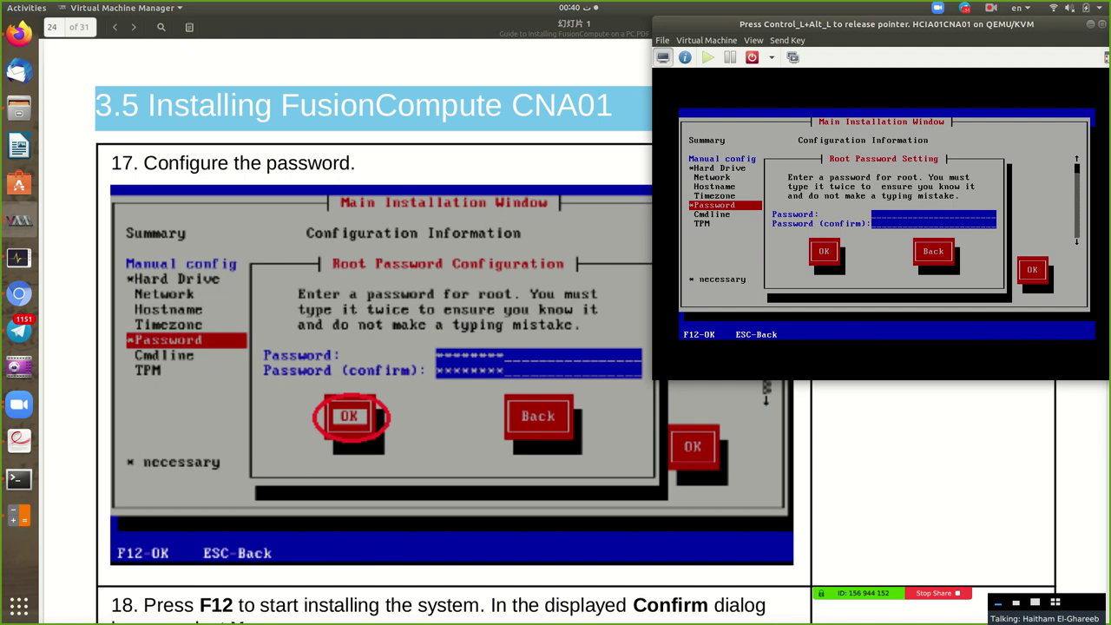
{"action": "type", "text": "************"}
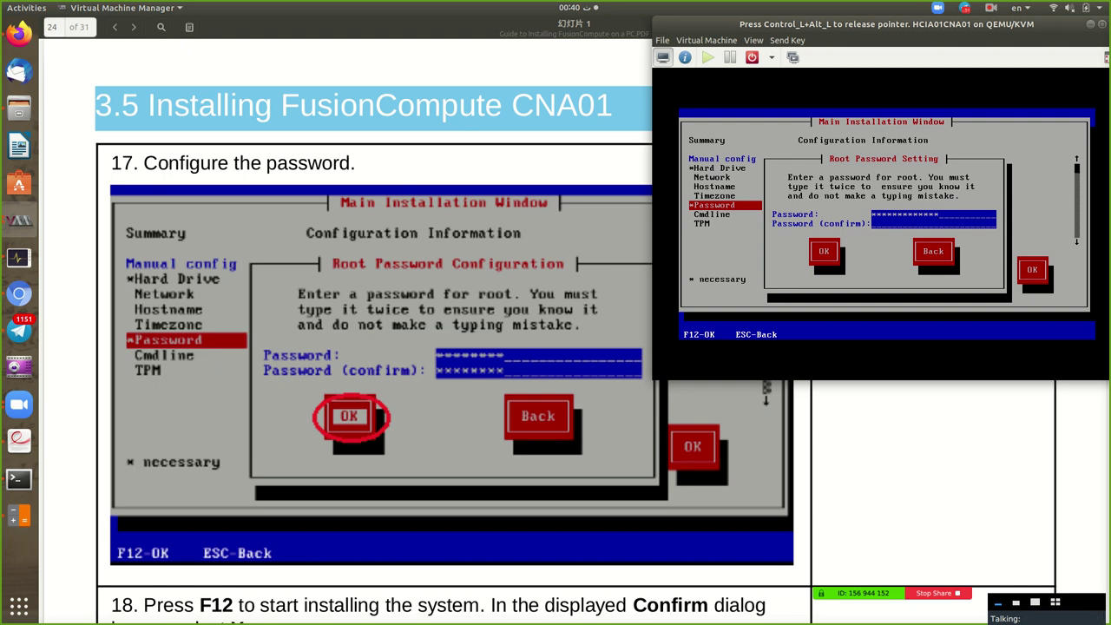
{"action": "type", "text": "************"}
{"action": "key", "text": "Tab"}
{"action": "key", "text": "Return"}
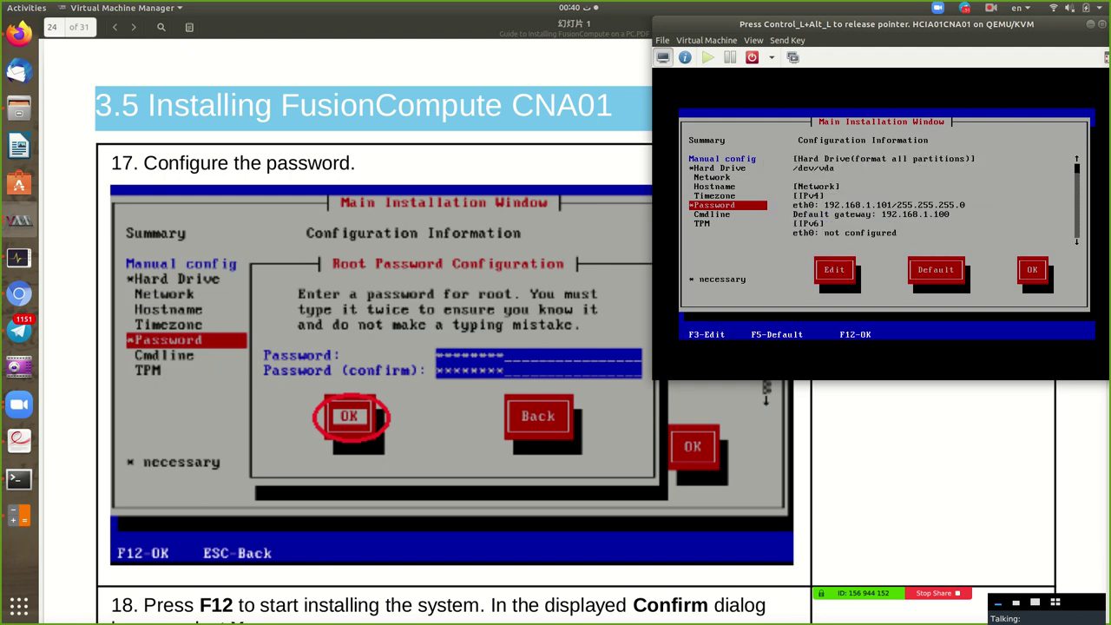
{"action": "key", "text": "ctrl+alt"}
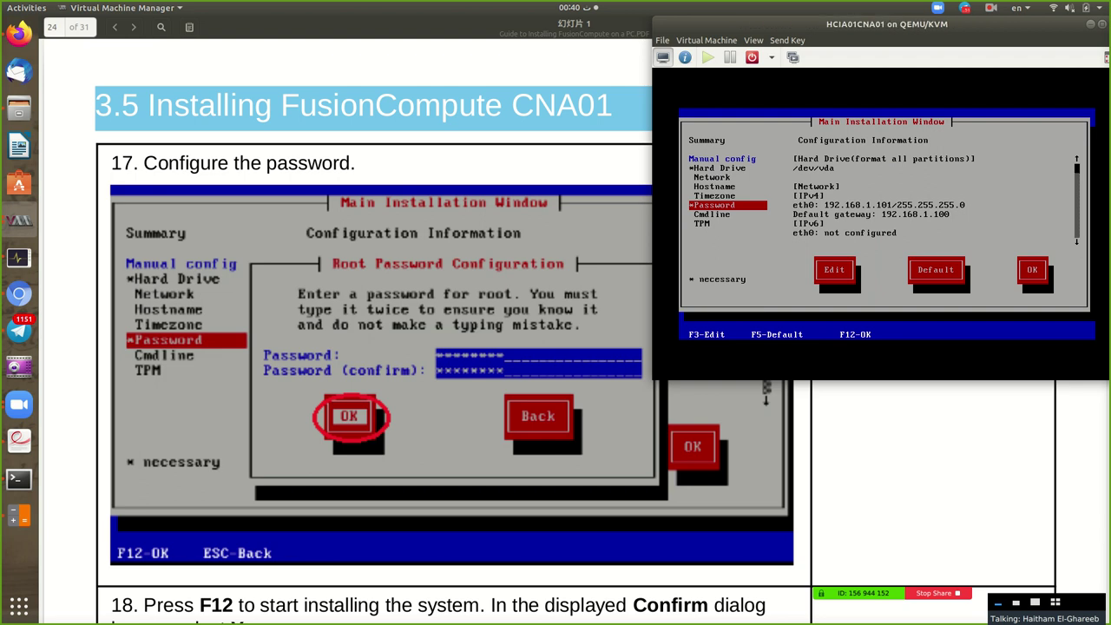
{"action": "scroll", "coordinate": [373, 347], "scroll_direction": "down", "scroll_amount": 5}
{"action": "scroll", "coordinate": [444, 329], "scroll_direction": "down", "scroll_amount": 3}
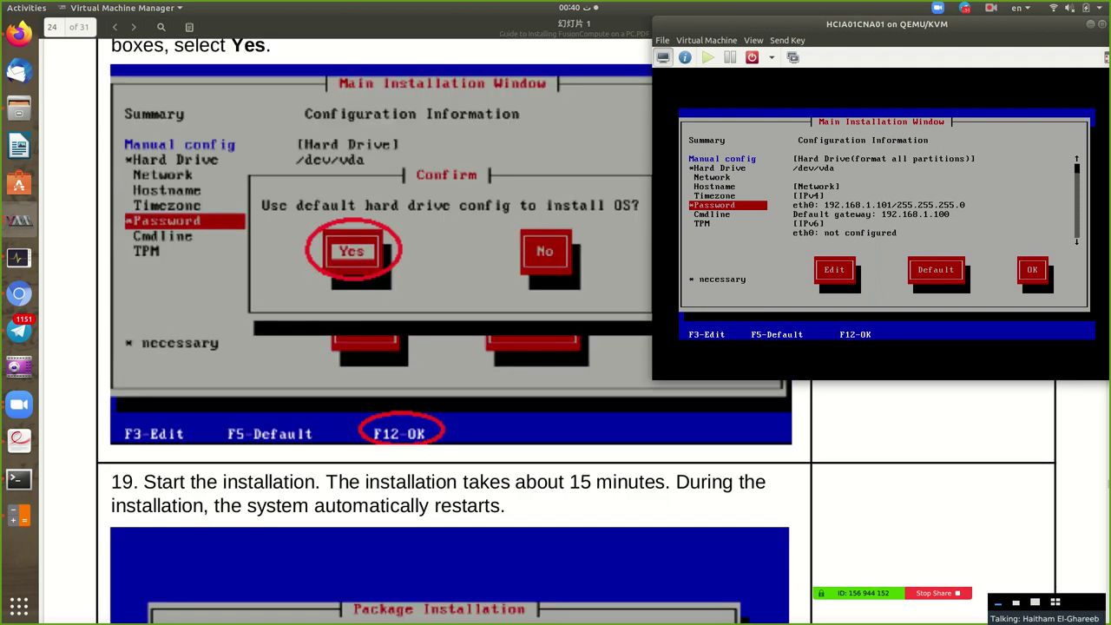
{"action": "scroll", "coordinate": [444, 330], "scroll_direction": "up", "scroll_amount": 10}
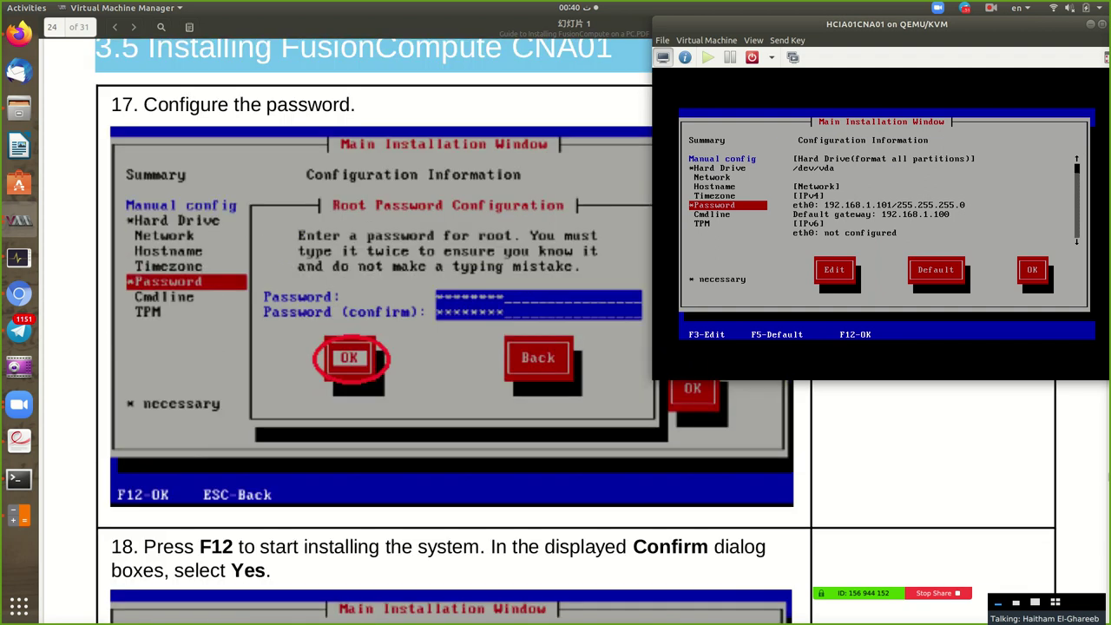
{"action": "scroll", "coordinate": [444, 329], "scroll_direction": "down", "scroll_amount": 2}
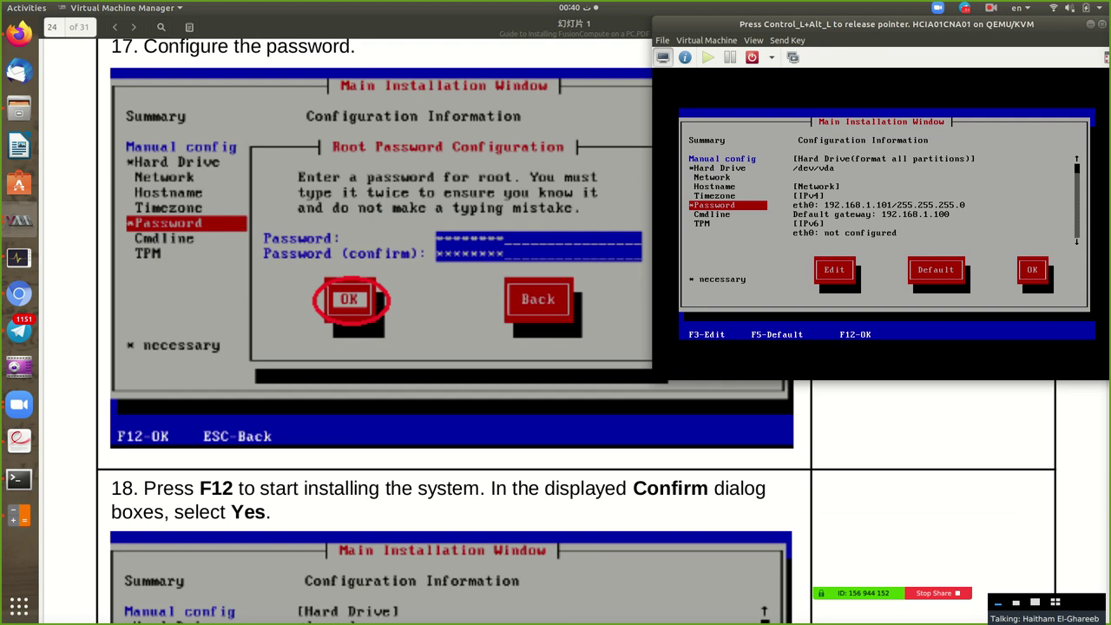
- Start the install, accepting the drive configuration, disk-size warning and configuration confirmation
{"action": "key", "text": "Tab"}
{"action": "key", "text": "Tab"}
{"action": "key", "text": "Tab"}
{"action": "key", "text": "Tab"}
{"action": "key", "text": "Return"}
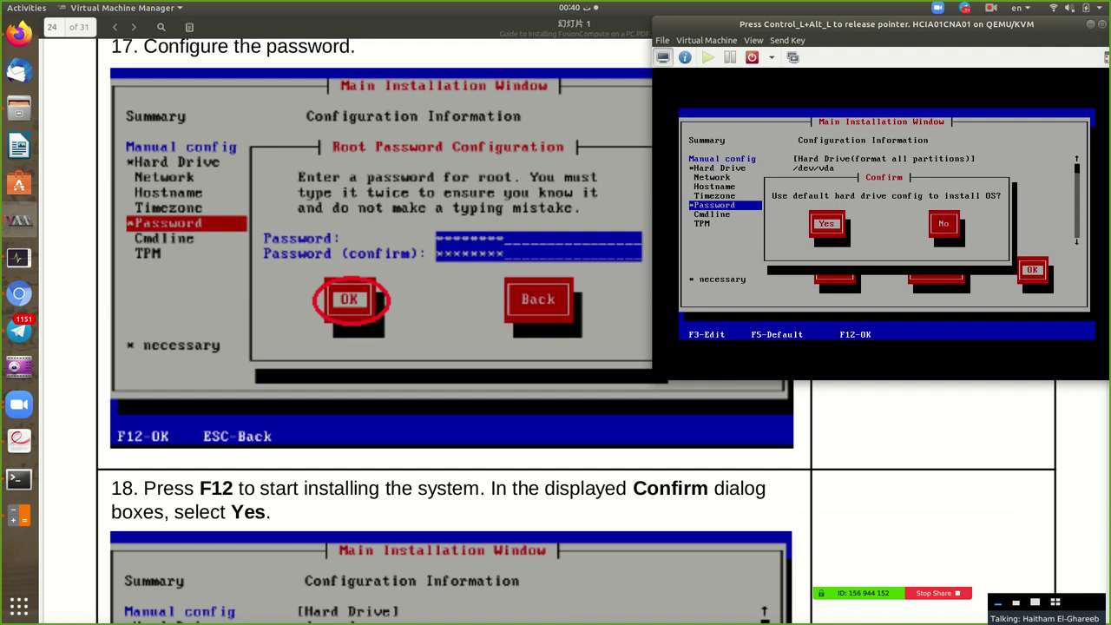
{"action": "key", "text": "Return"}
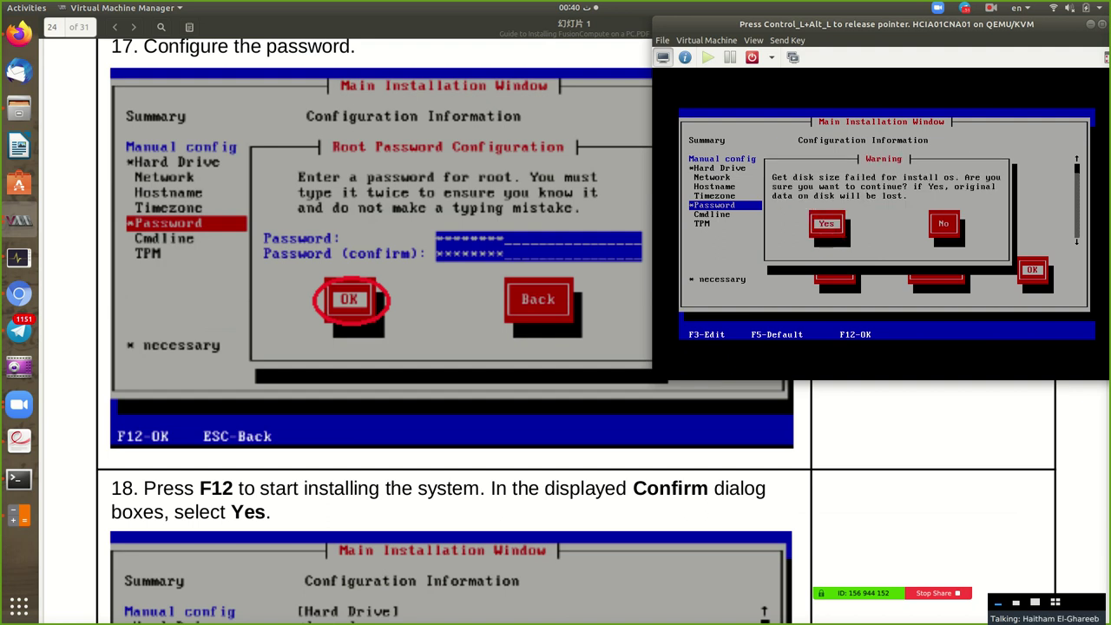
{"action": "key", "text": "Return"}
{"action": "key", "text": "Return"}
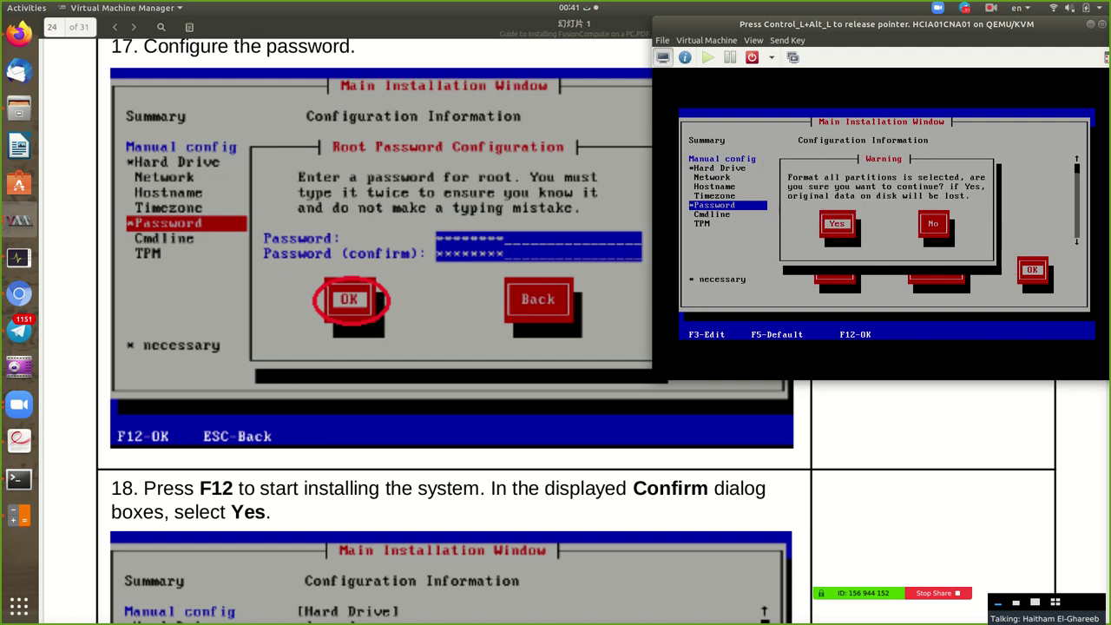
{"action": "key", "text": "Return"}
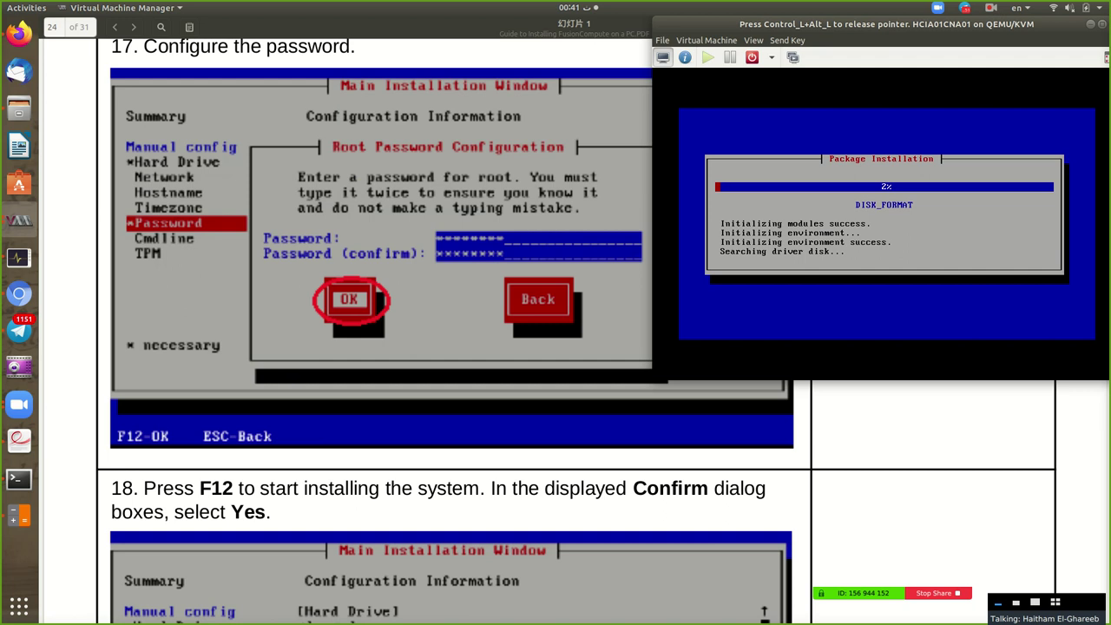
{"action": "key", "text": "ctrl+alt"}
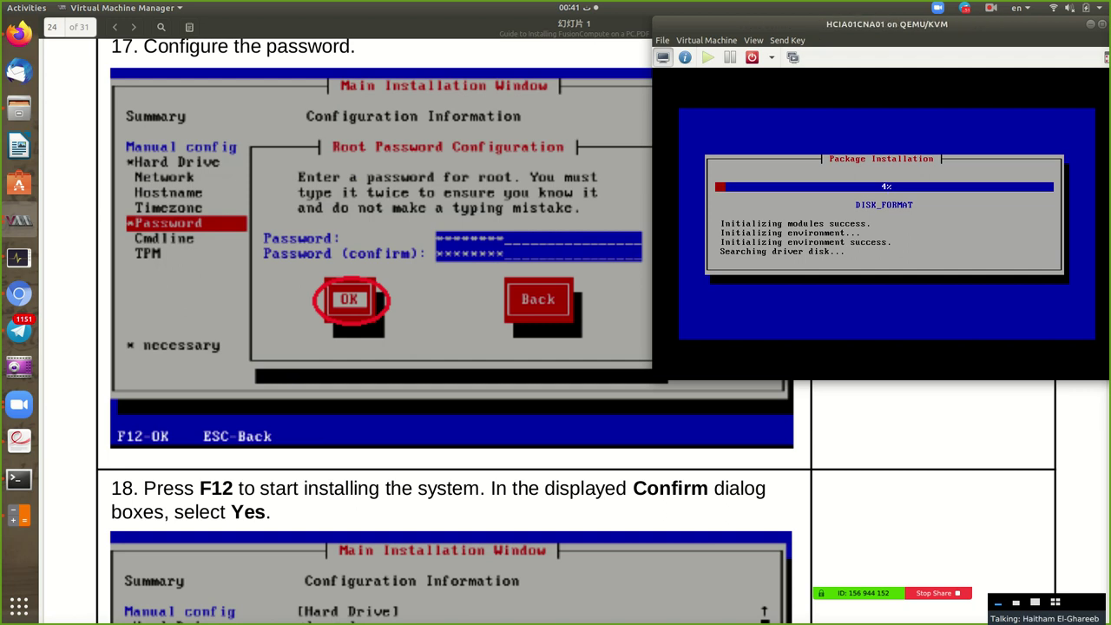
{"action": "scroll", "coordinate": [451, 329], "scroll_direction": "down", "scroll_amount": 10}
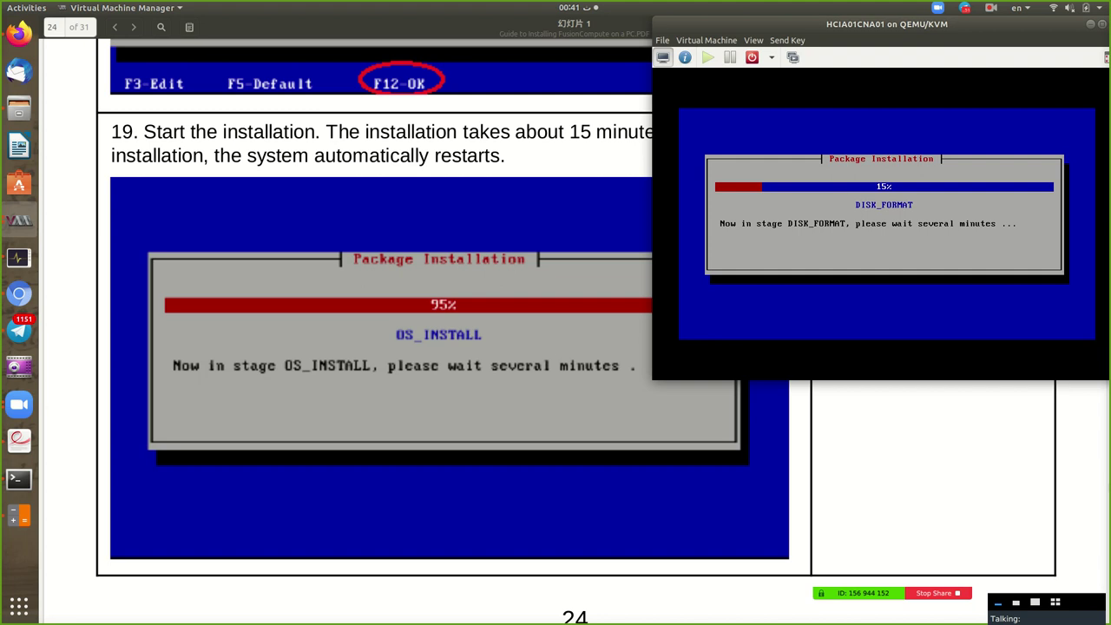
{"action": "scroll", "coordinate": [374, 347], "scroll_direction": "down", "scroll_amount": 10}
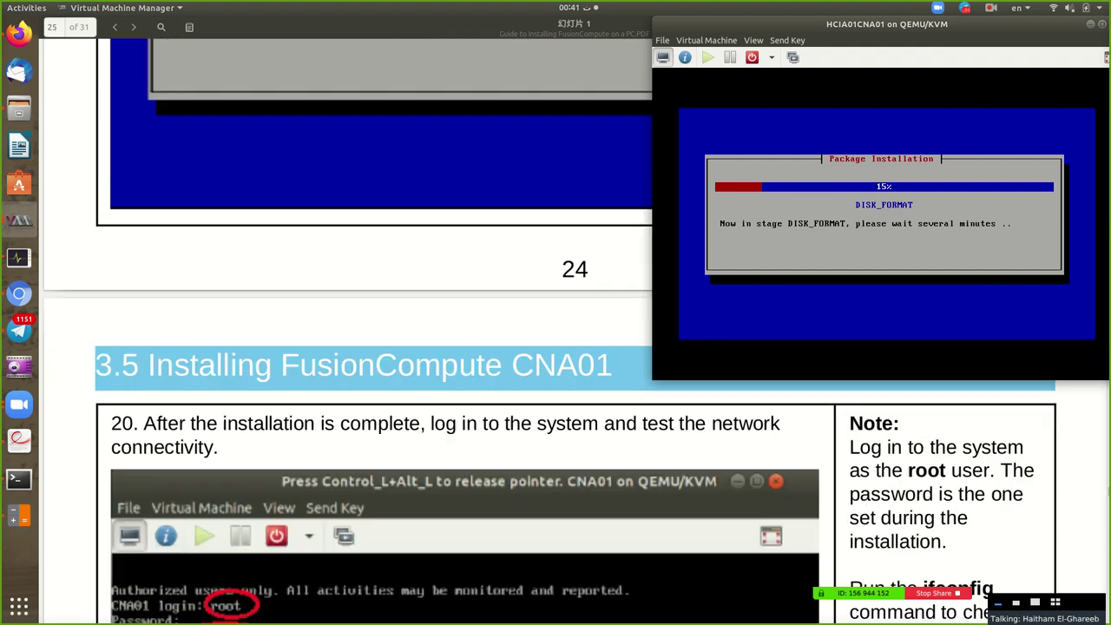
{"action": "scroll", "coordinate": [373, 347], "scroll_direction": "up", "scroll_amount": 3}
{"action": "mouse_move", "coordinate": [1033, 602]}
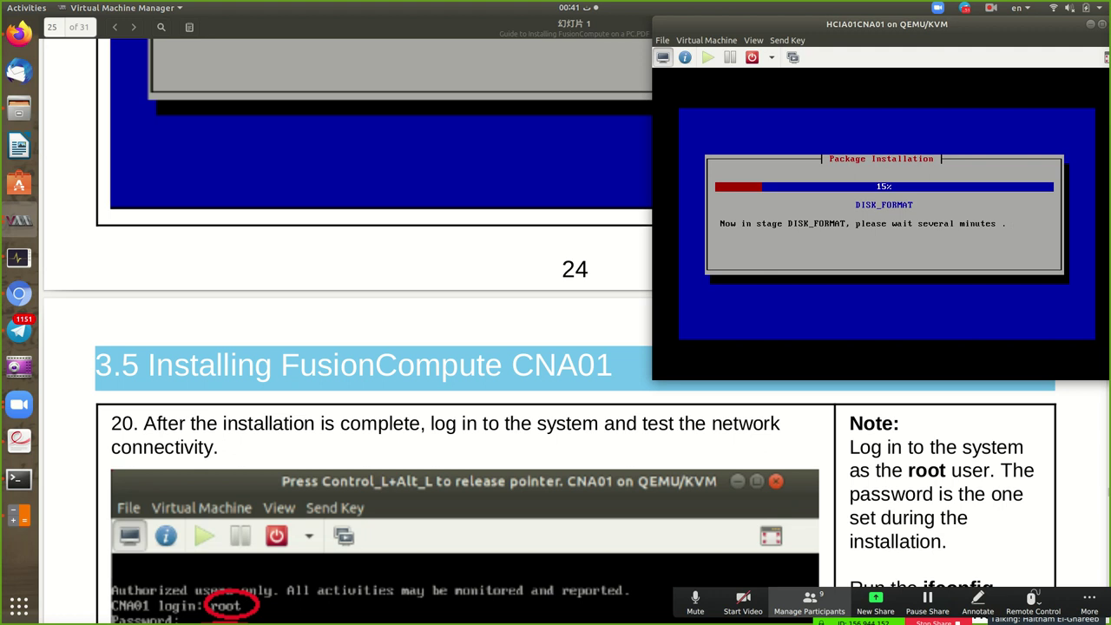
{"action": "left_click", "coordinate": [808, 602]}
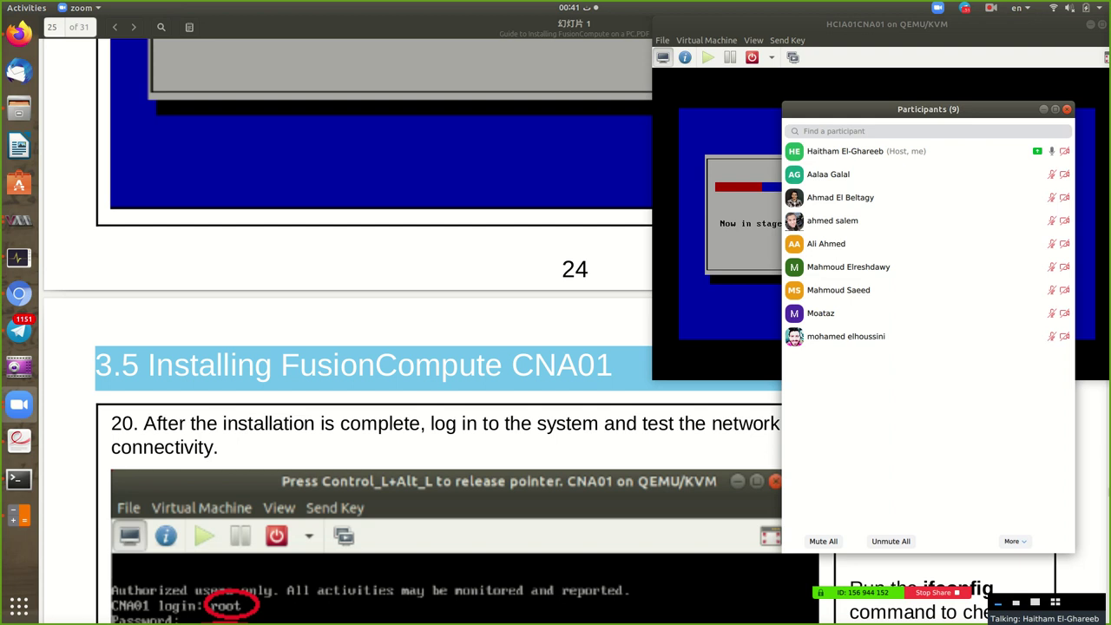
{"action": "left_click_drag", "start_coordinate": [928, 109], "coordinate": [399, 130]}
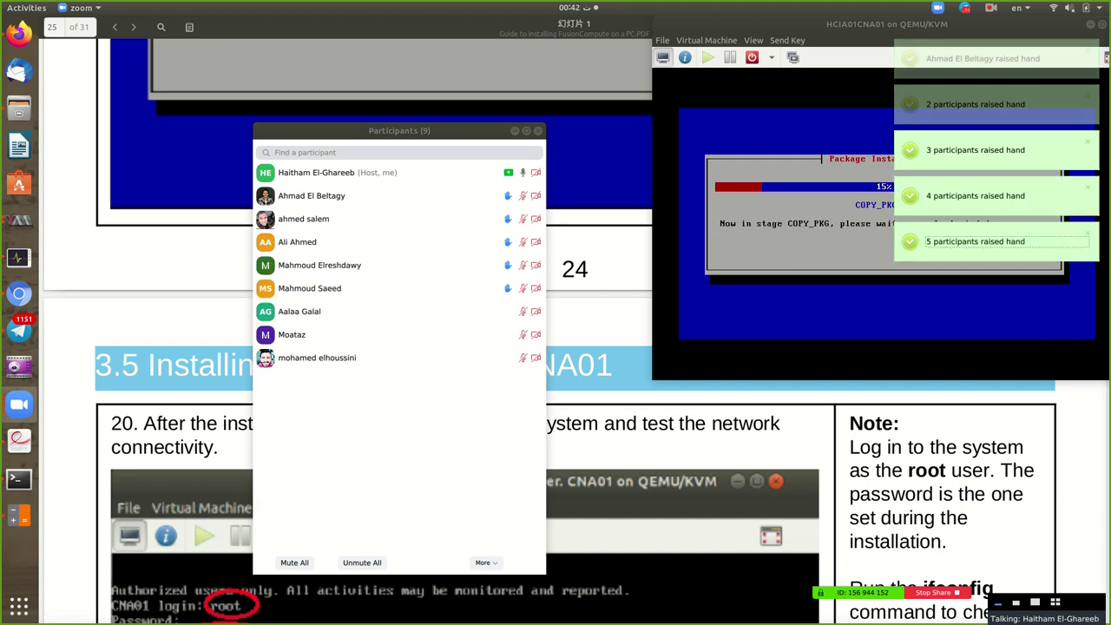
{"action": "key", "text": "alt+u"}
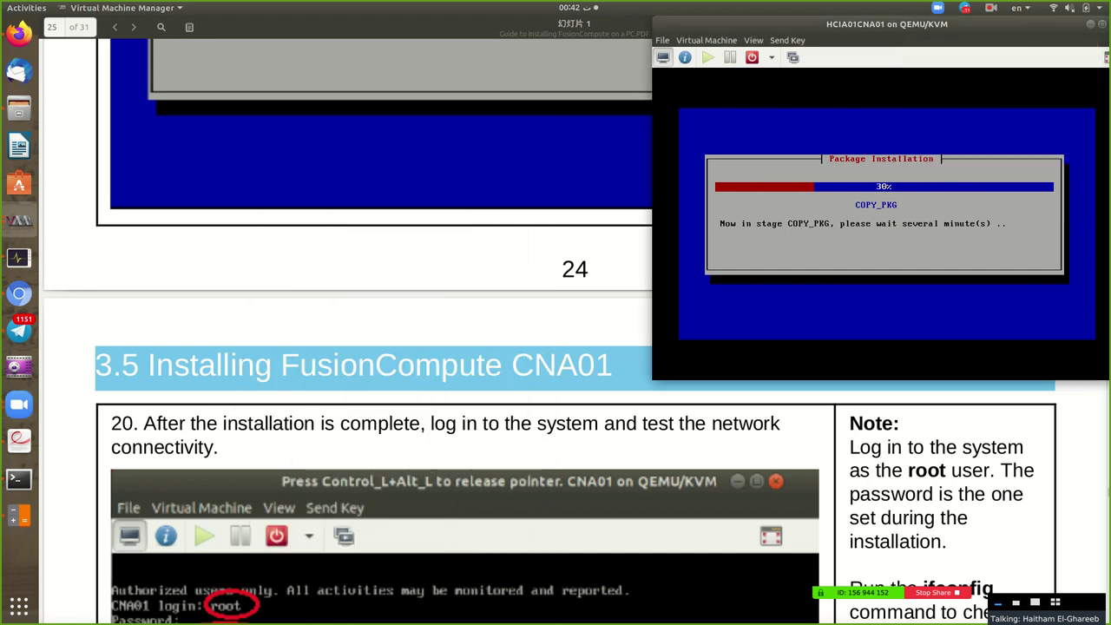
- Scroll the guide to section 3.6 Installing FusionCompute VRM on page 26
{"action": "scroll", "coordinate": [426, 570], "scroll_direction": "down", "scroll_amount": 3}
{"action": "scroll", "coordinate": [426, 279], "scroll_direction": "down", "scroll_amount": 7}
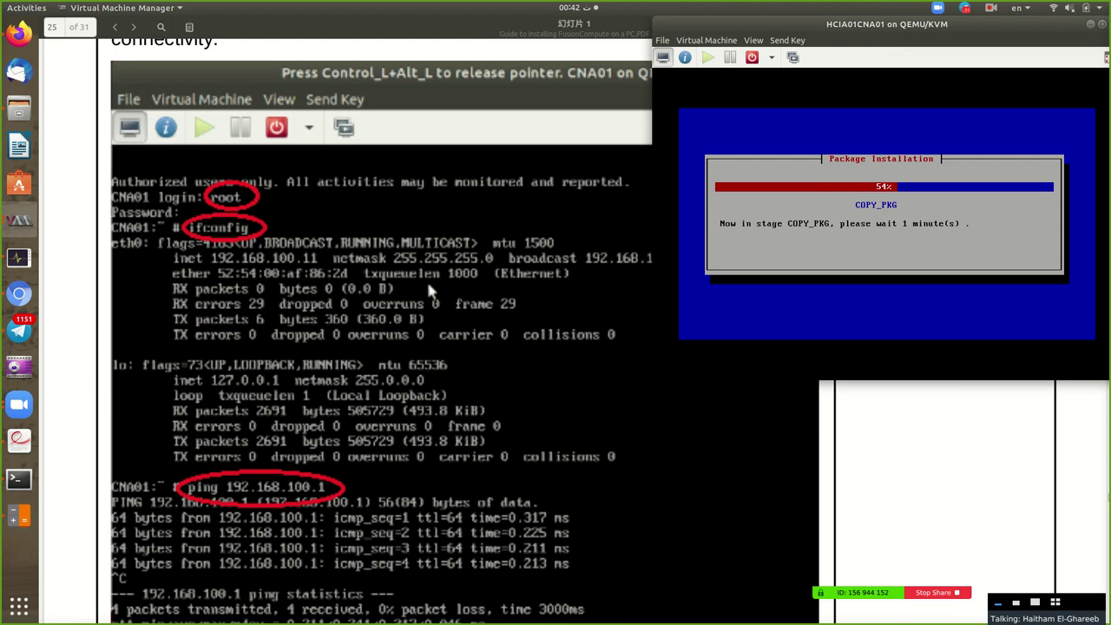
{"action": "scroll", "coordinate": [373, 330], "scroll_direction": "up", "scroll_amount": 3}
{"action": "scroll", "coordinate": [373, 329], "scroll_direction": "down", "scroll_amount": 4}
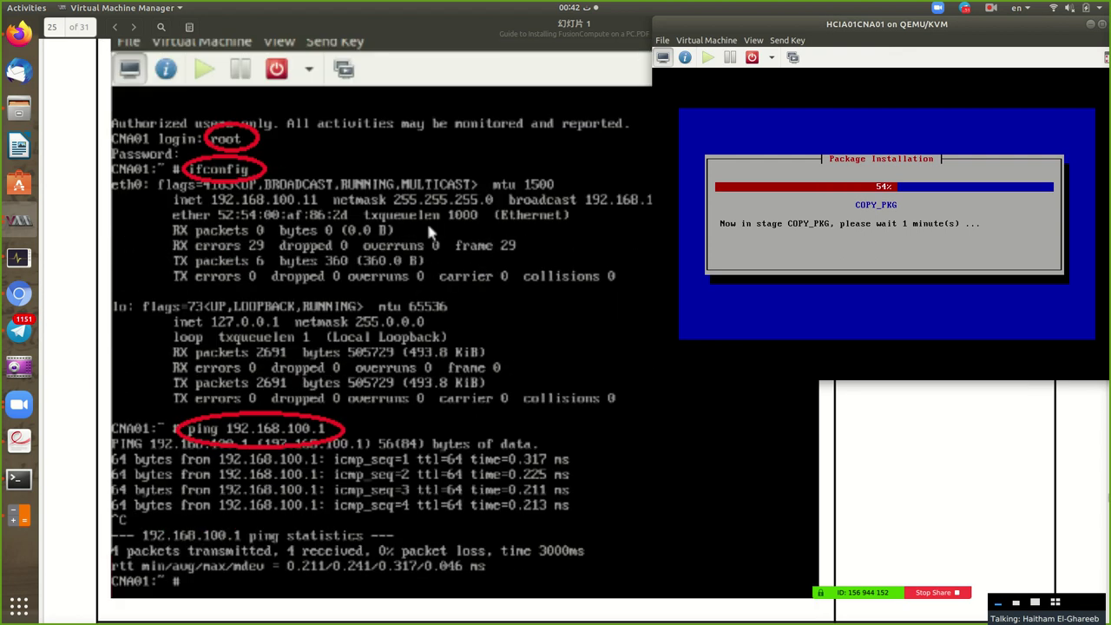
{"action": "scroll", "coordinate": [428, 230], "scroll_direction": "down", "scroll_amount": 10}
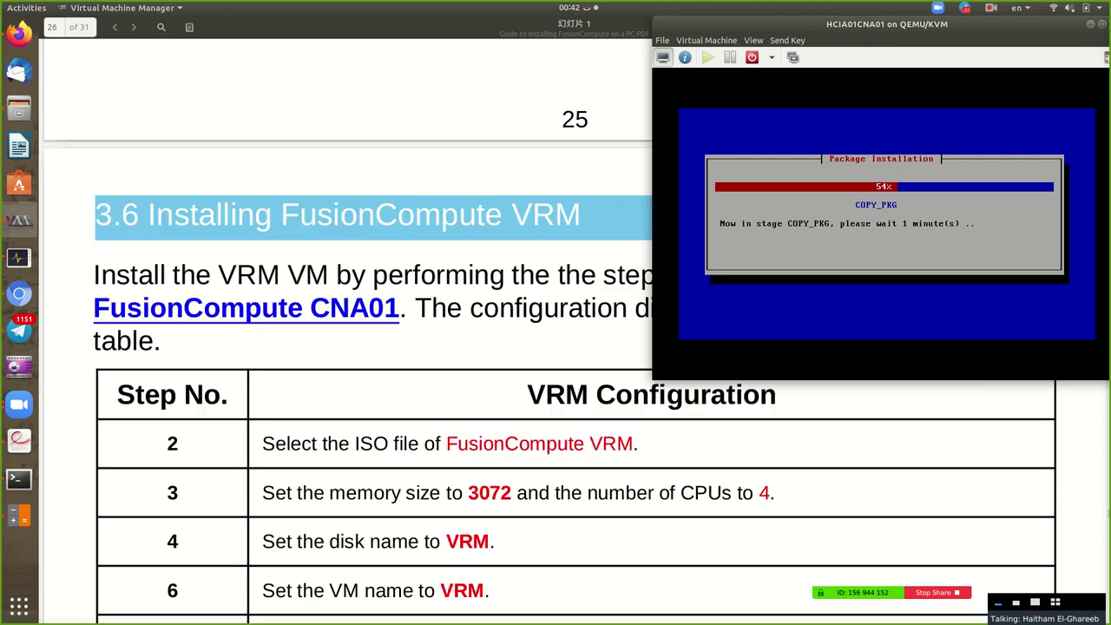
{"action": "scroll", "coordinate": [347, 329], "scroll_direction": "up", "scroll_amount": 3}
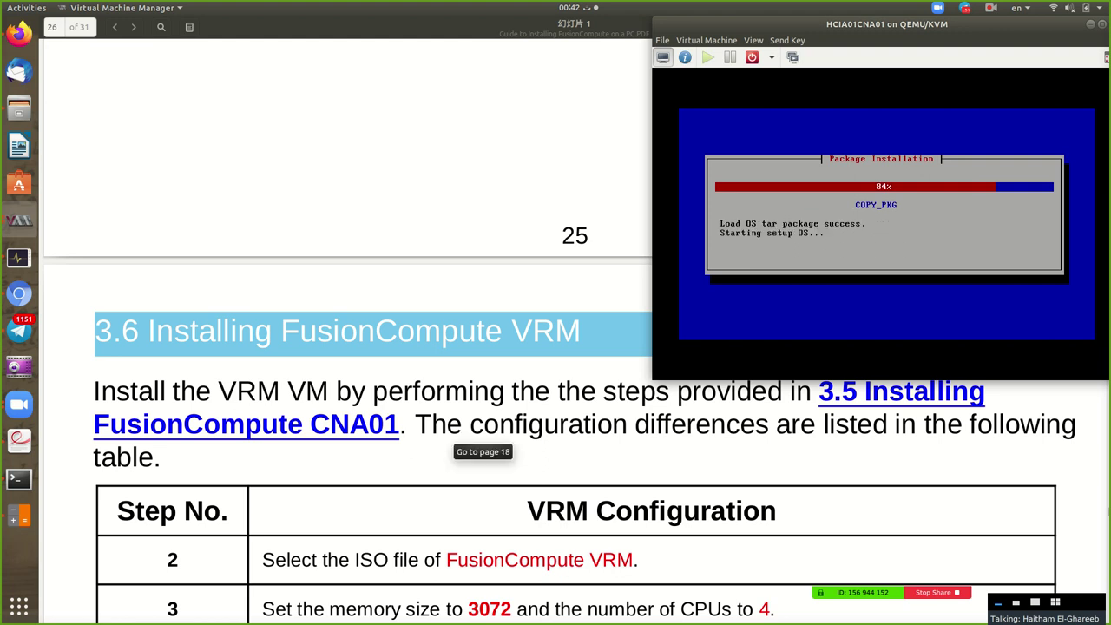
{"action": "scroll", "coordinate": [469, 434], "scroll_direction": "down", "scroll_amount": 4}
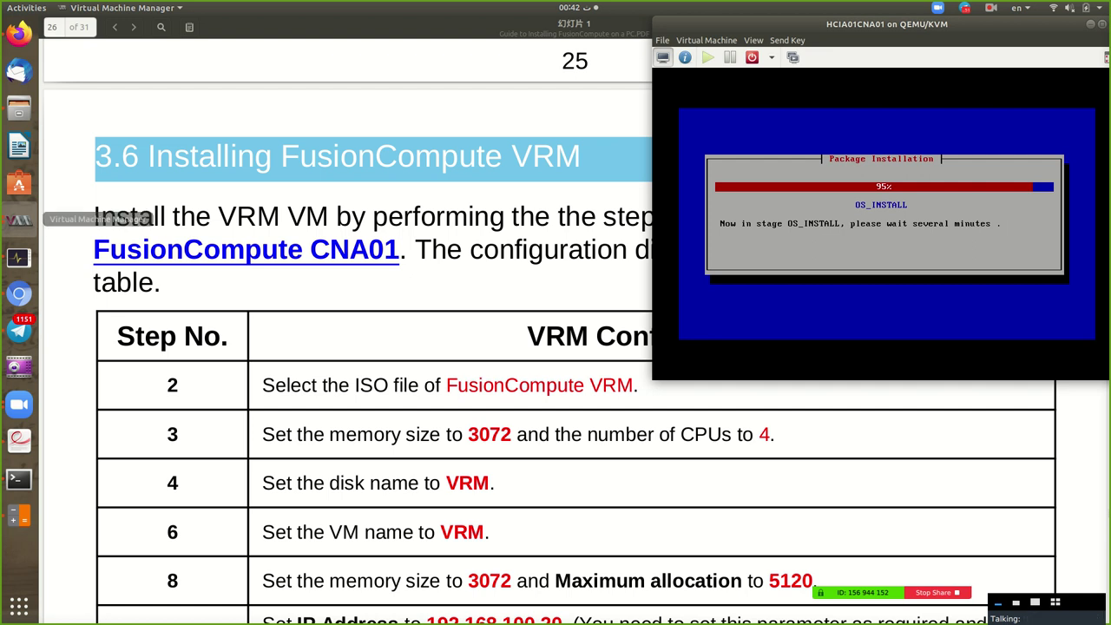
- Bring up the main Virtual Machine Manager window and begin a new local-media VM
{"action": "left_click", "coordinate": [19, 221]}
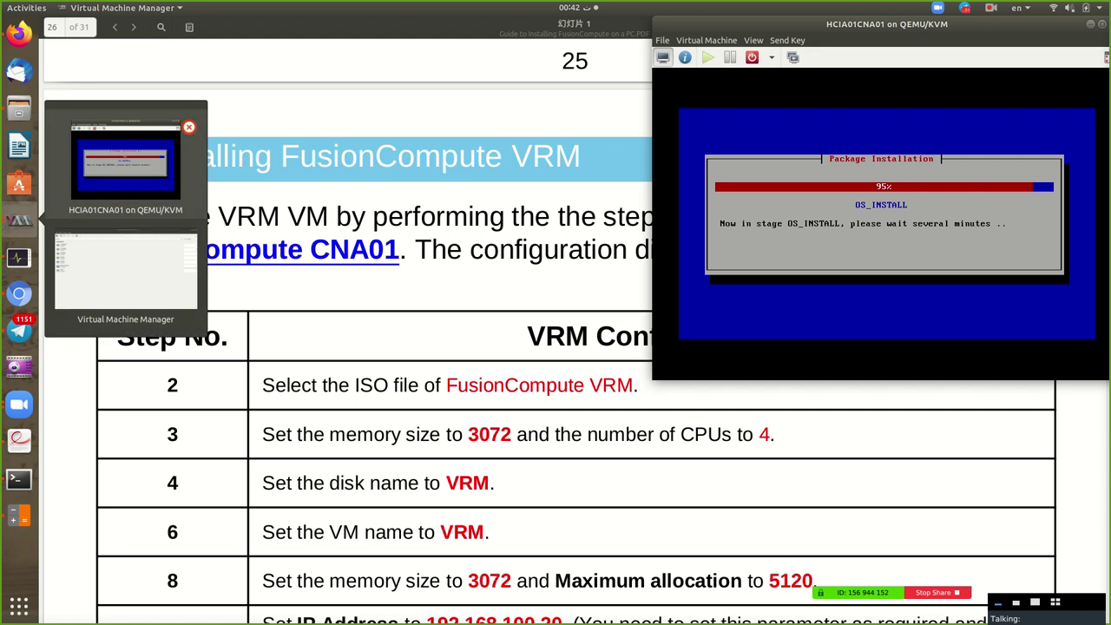
{"action": "left_click", "coordinate": [125, 276]}
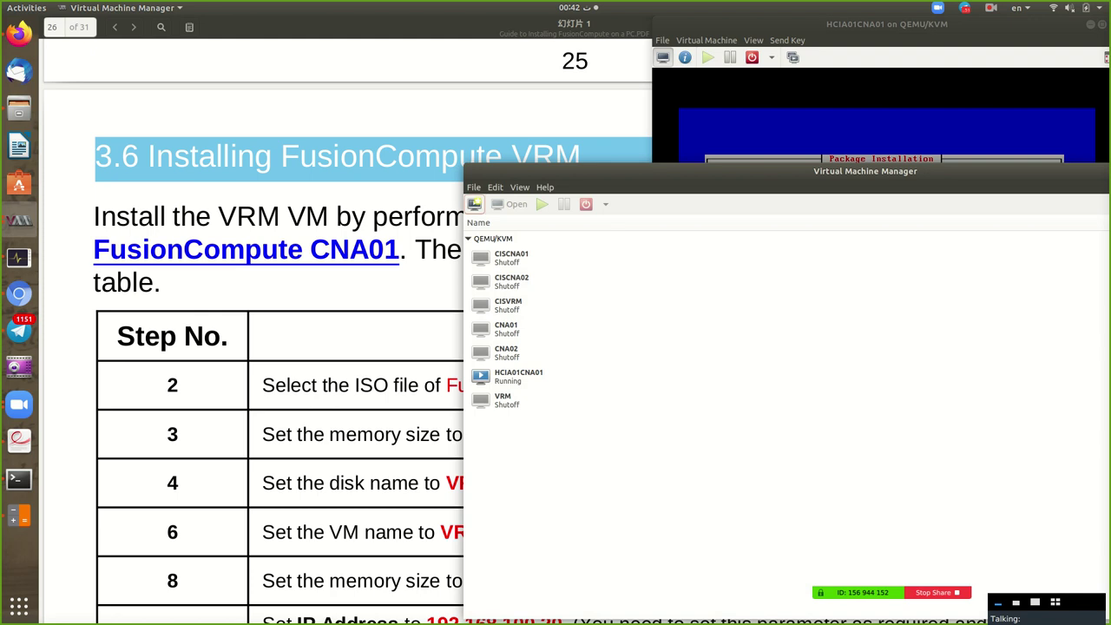
{"action": "left_click", "coordinate": [473, 204]}
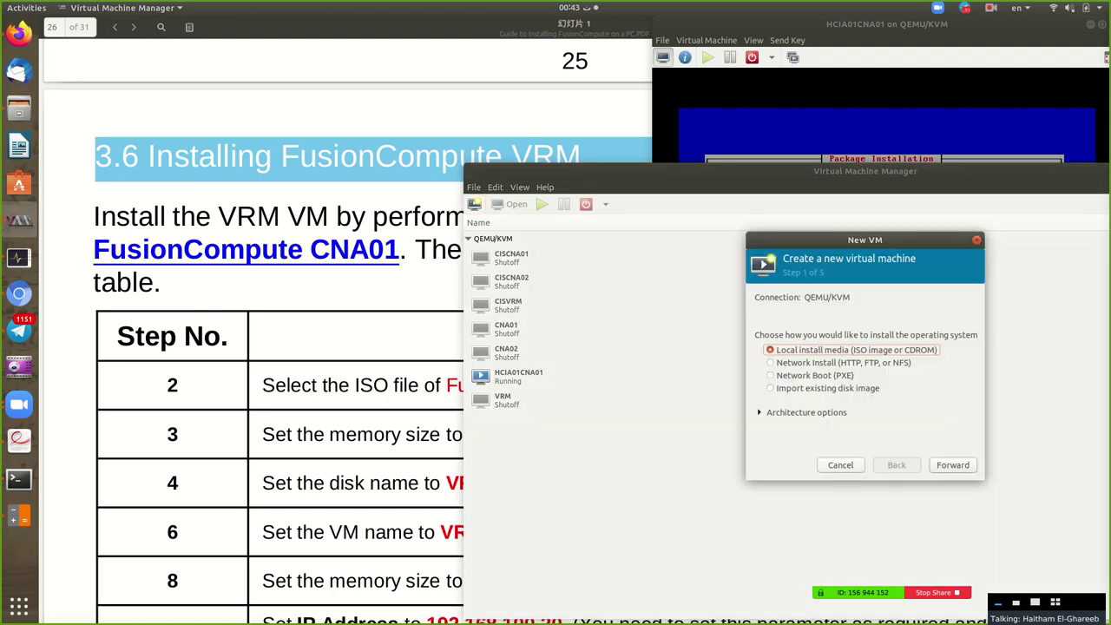
{"action": "key", "text": "Return"}
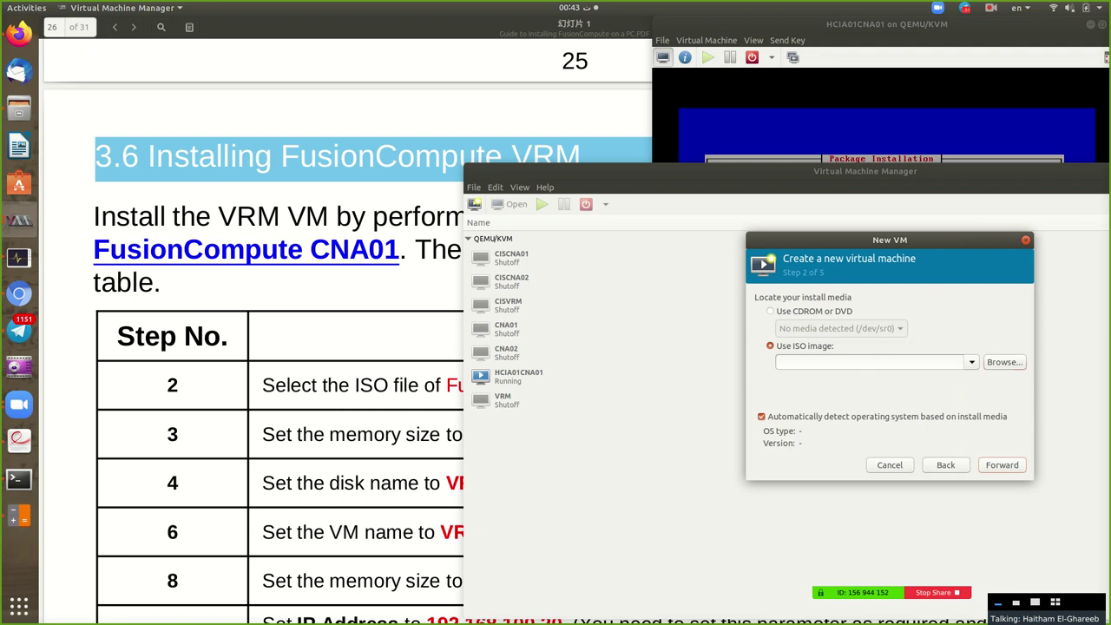
- Choose FusionCompute 6.5.1_VRM.iso from the HCIA01 pool as install media
{"action": "key", "text": "alt+r"}
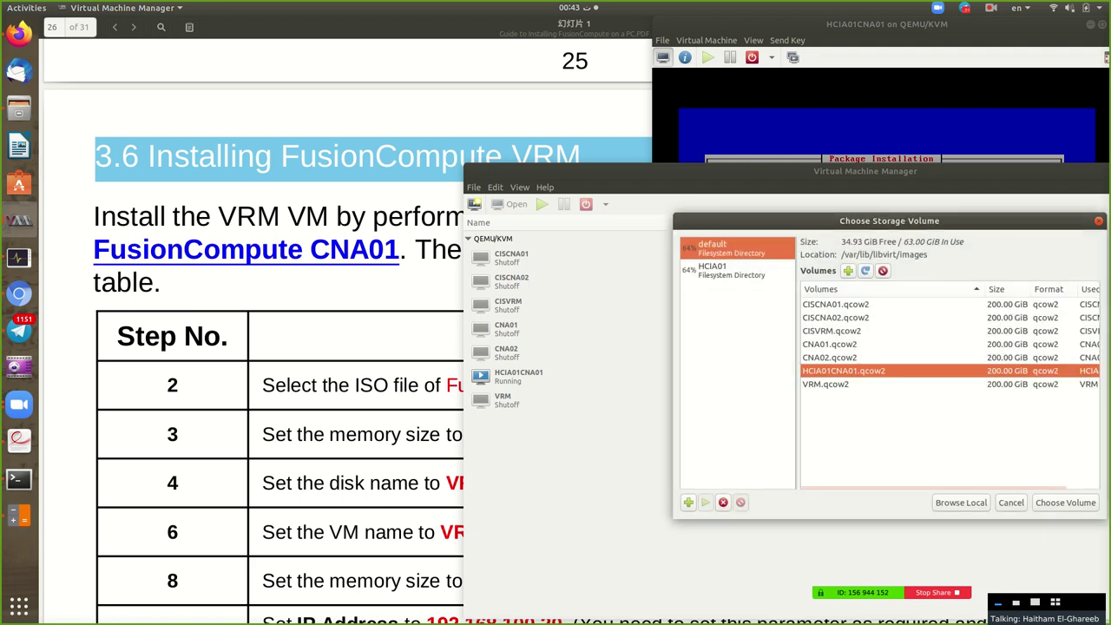
{"action": "left_click", "coordinate": [732, 270]}
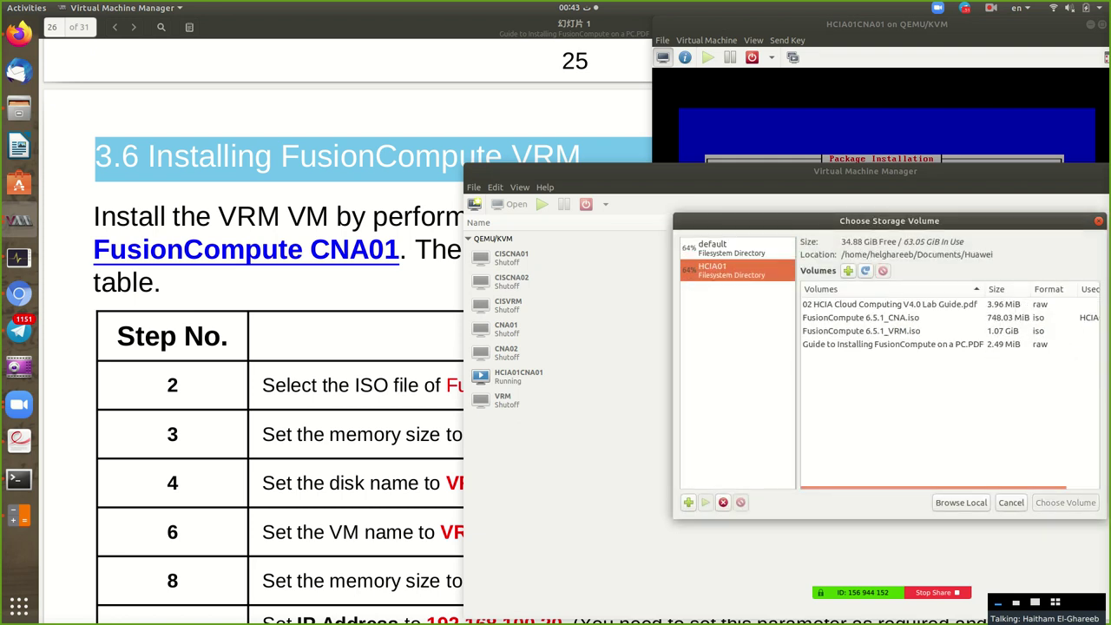
{"action": "left_click", "coordinate": [860, 330]}
{"action": "key", "text": "Return"}
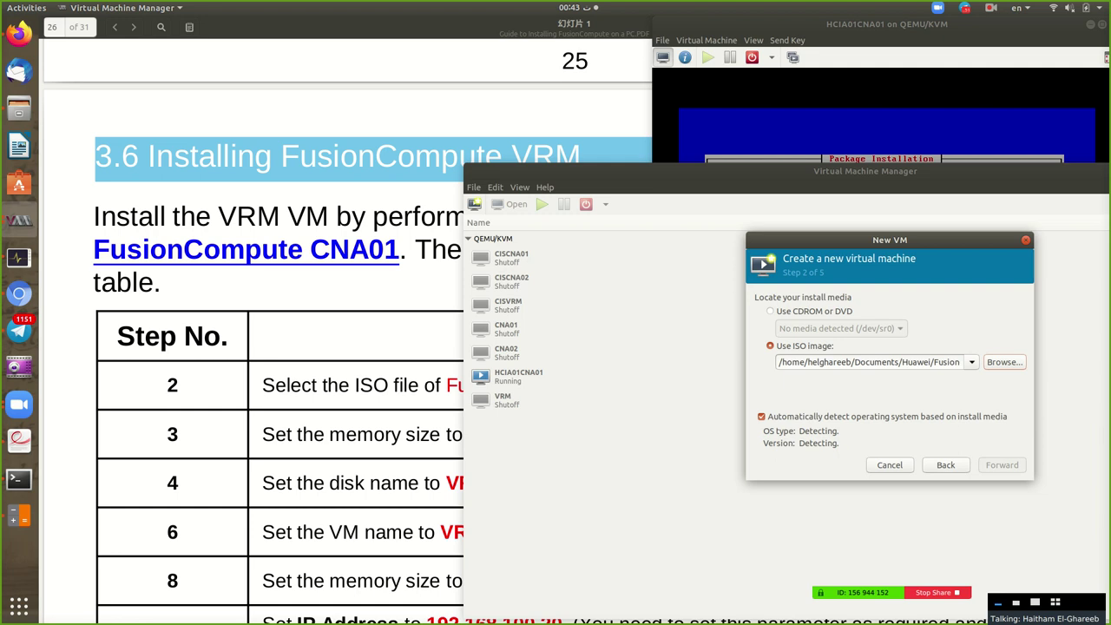
{"action": "left_click", "coordinate": [1001, 464]}
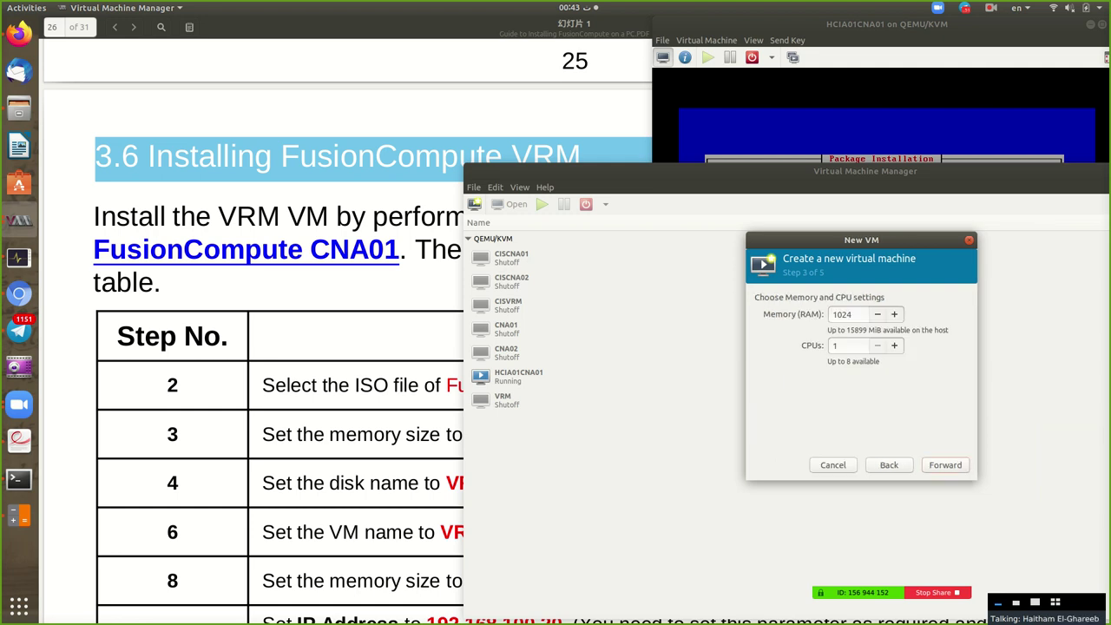
- Set the new VM's memory to 3072 MiB and its CPU count to 4
{"action": "scroll", "coordinate": [260, 347], "scroll_direction": "down", "scroll_amount": 5}
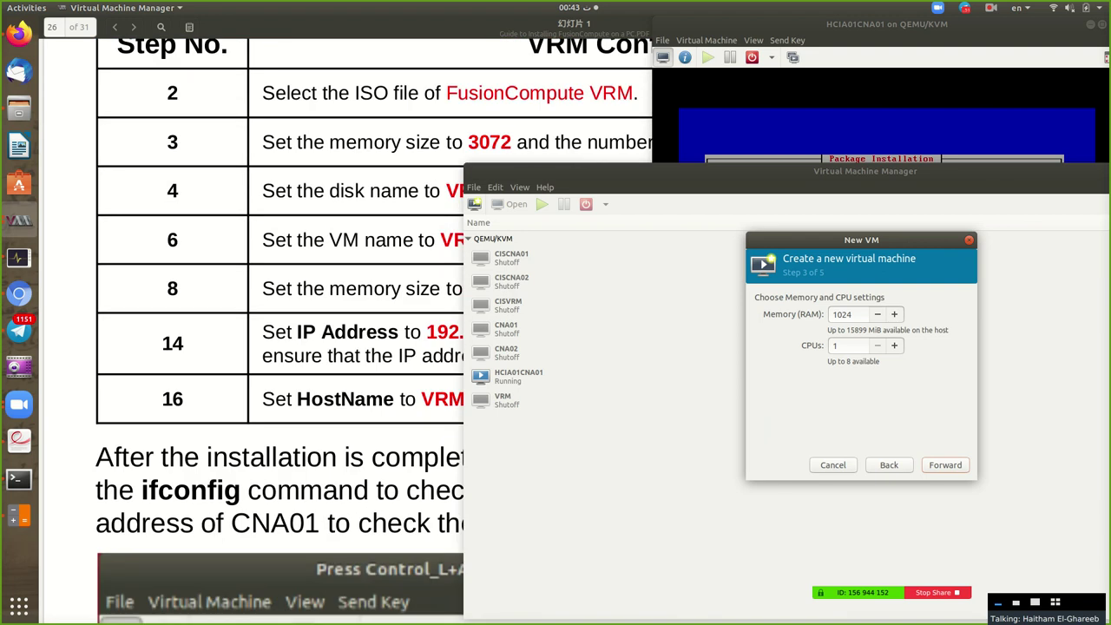
{"action": "double_click", "coordinate": [842, 314]}
{"action": "type", "text": "3072"}
{"action": "scroll", "coordinate": [277, 330], "scroll_direction": "down", "scroll_amount": 1}
{"action": "key", "text": "alt+Tab"}
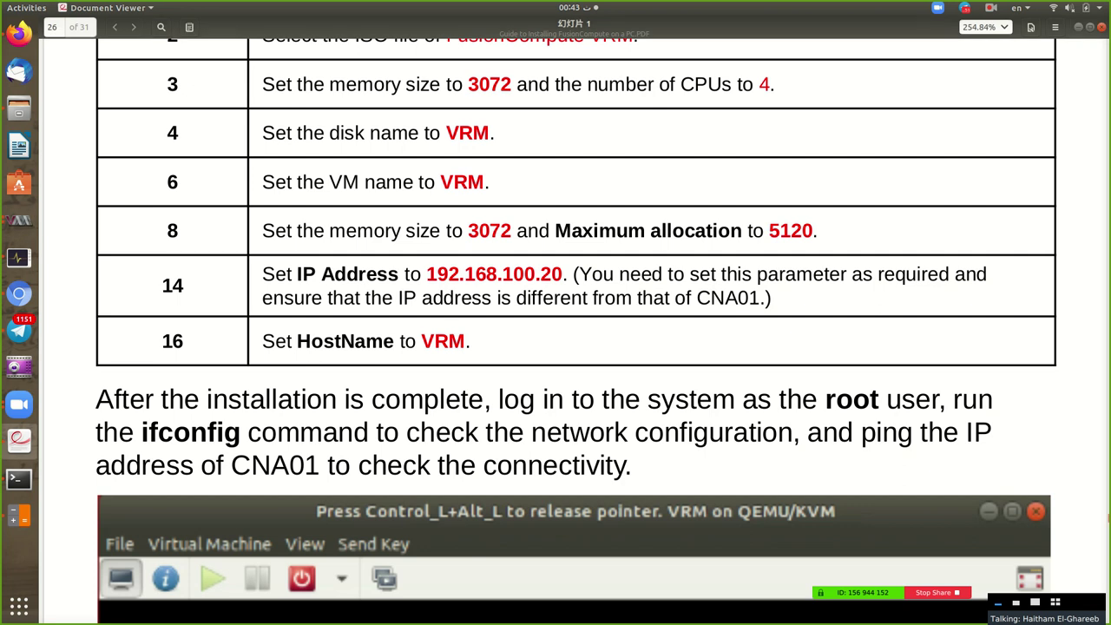
{"action": "key", "text": "alt+Tab"}
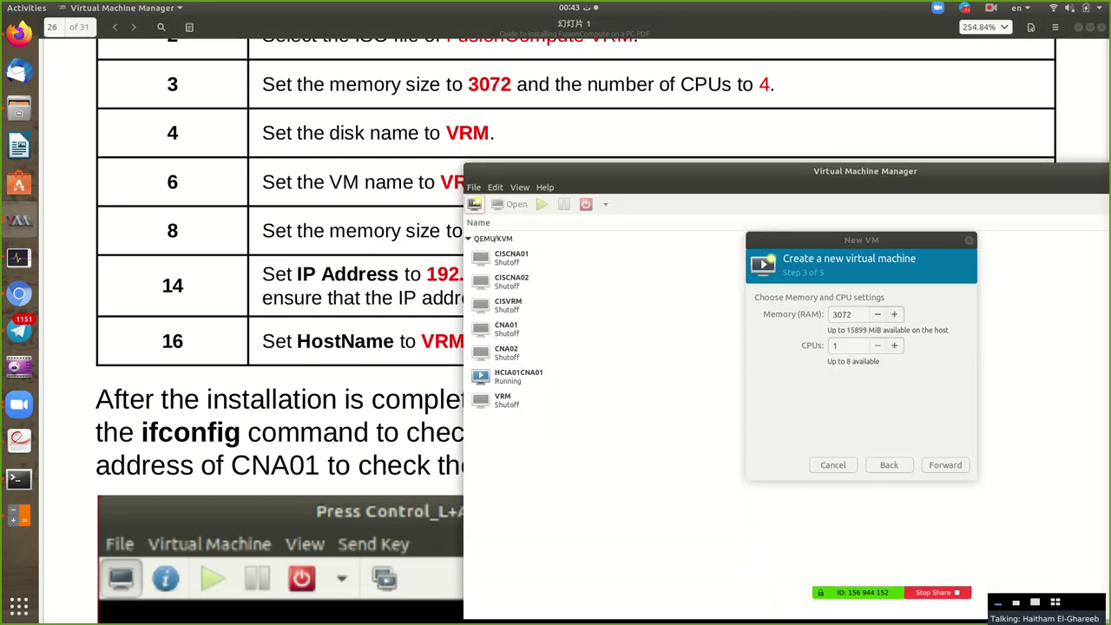
{"action": "double_click", "coordinate": [837, 345]}
{"action": "type", "text": "4"}
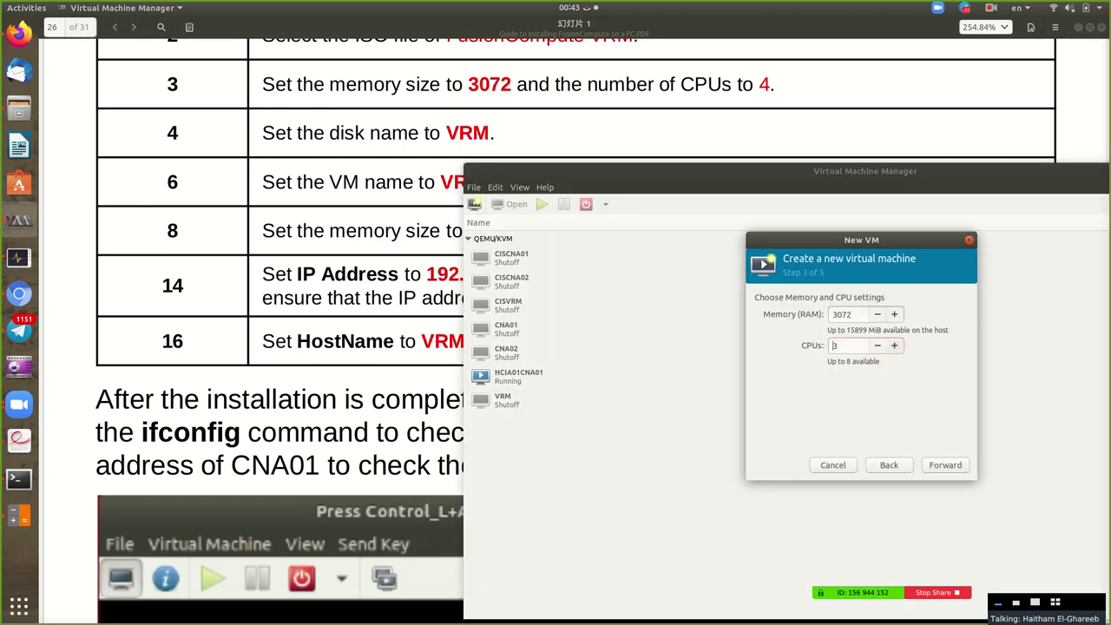
{"action": "key", "text": "Return"}
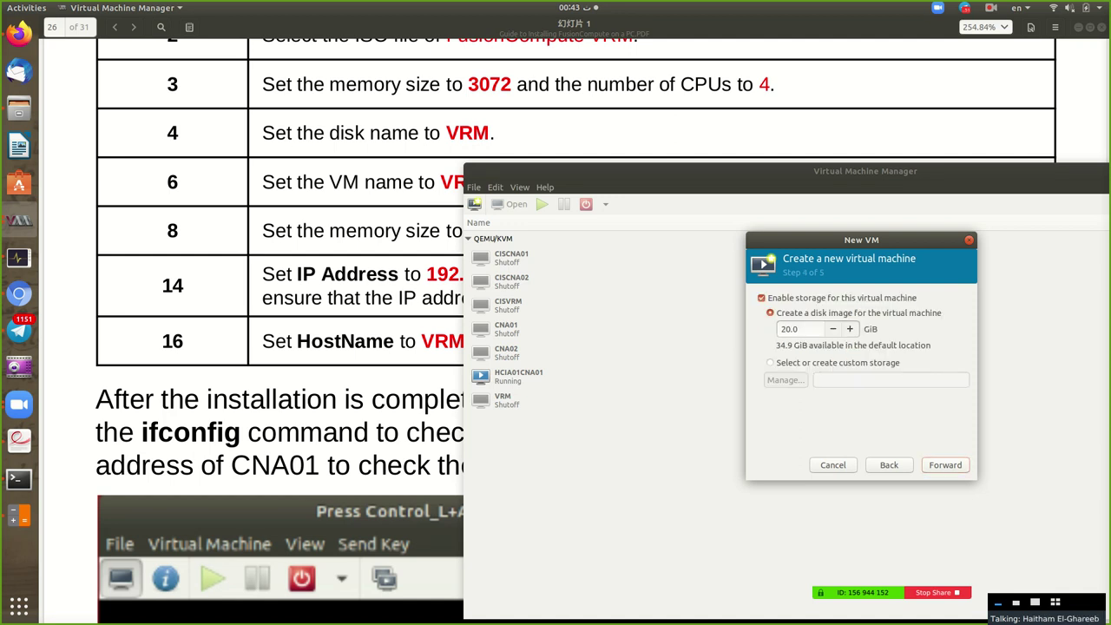
- Create a 200 GiB volume named HCIA01VRM and choose it as the VM's custom storage
{"action": "left_click", "coordinate": [769, 362]}
{"action": "left_click", "coordinate": [785, 379]}
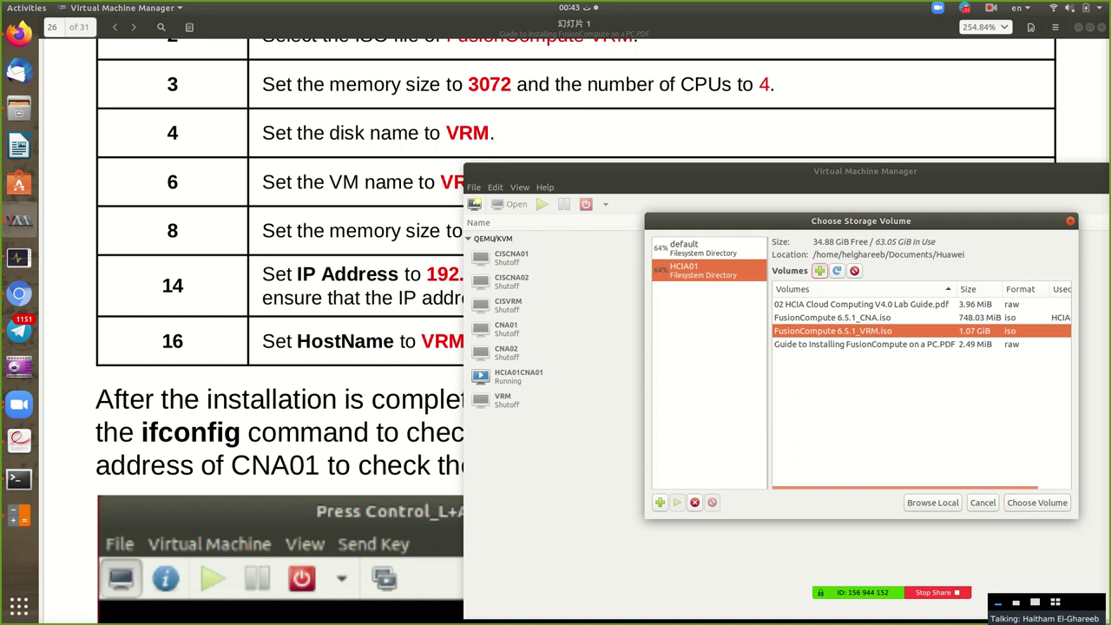
{"action": "left_click", "coordinate": [818, 271]}
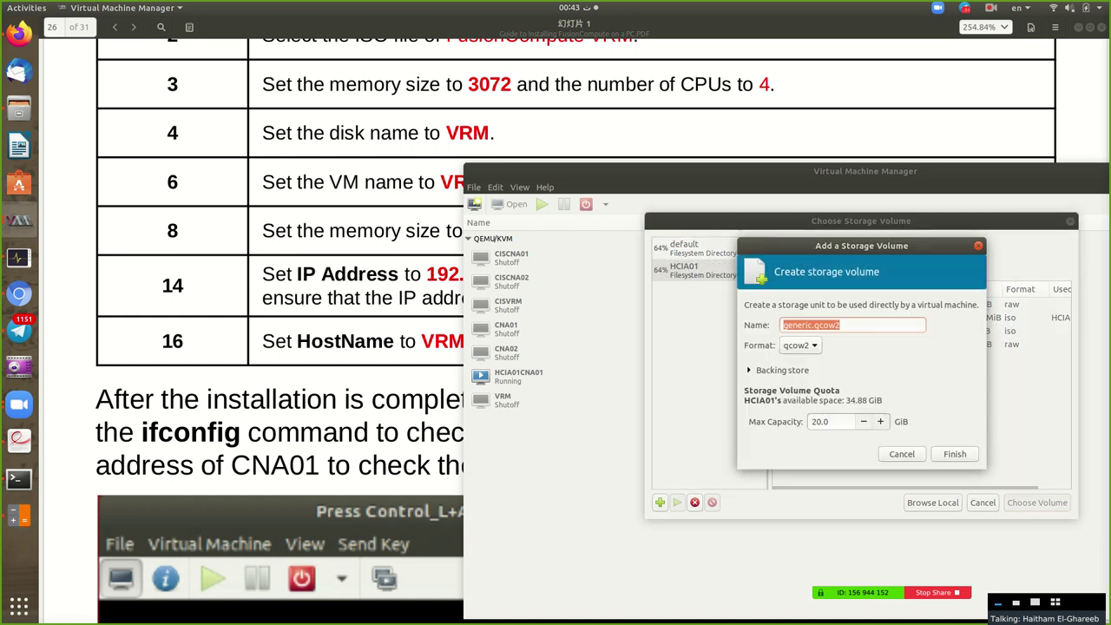
{"action": "type", "text": "HCIA"}
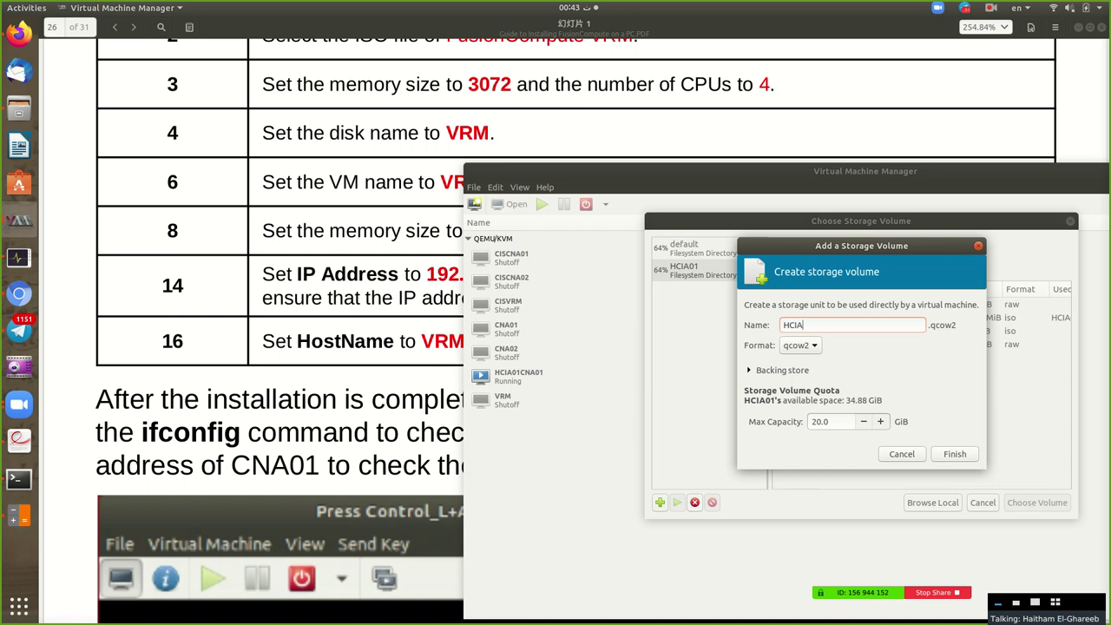
{"action": "type", "text": "01VRM"}
{"action": "left_click", "coordinate": [776, 369]}
{"action": "left_click", "coordinate": [777, 370]}
{"action": "left_click", "coordinate": [819, 421]}
{"action": "type", "text": "0"}
{"action": "left_click", "coordinate": [955, 454]}
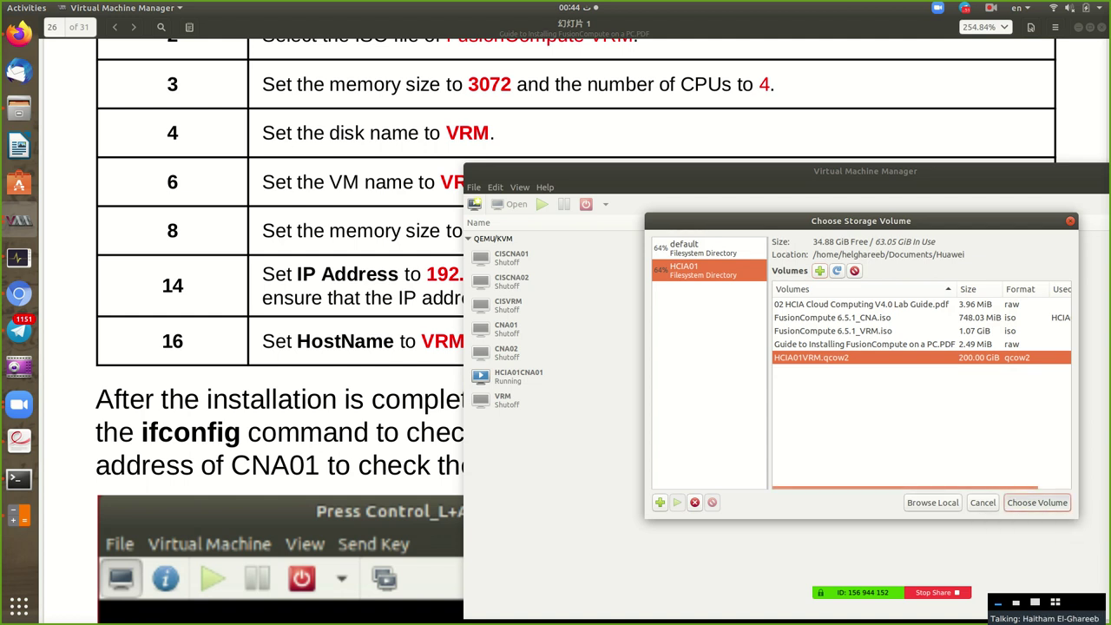
{"action": "left_click", "coordinate": [1037, 502]}
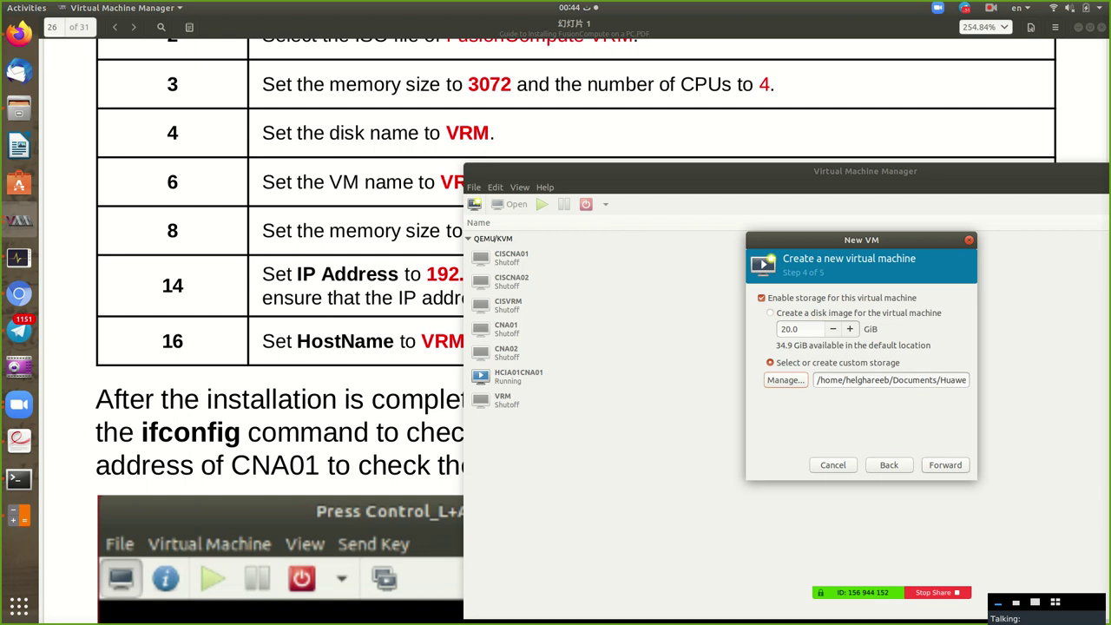
- Name the VM HCIA01VRM and finish with 'Customize configuration before install' checked
{"action": "key", "text": "Return"}
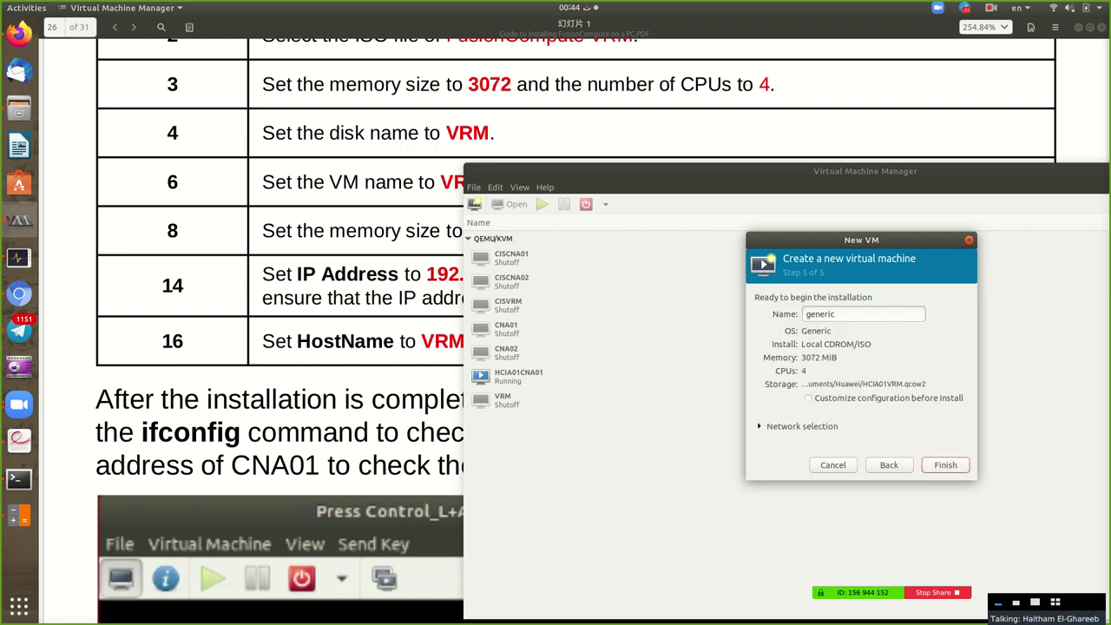
{"action": "key", "text": "ctrl+a"}
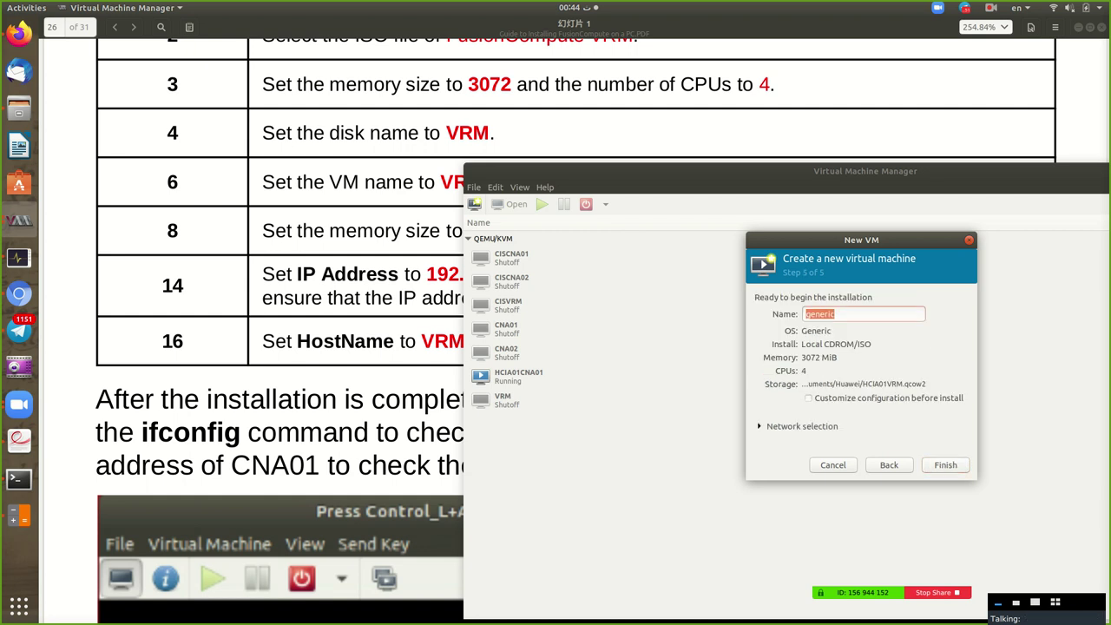
{"action": "type", "text": "HCIA01VRM"}
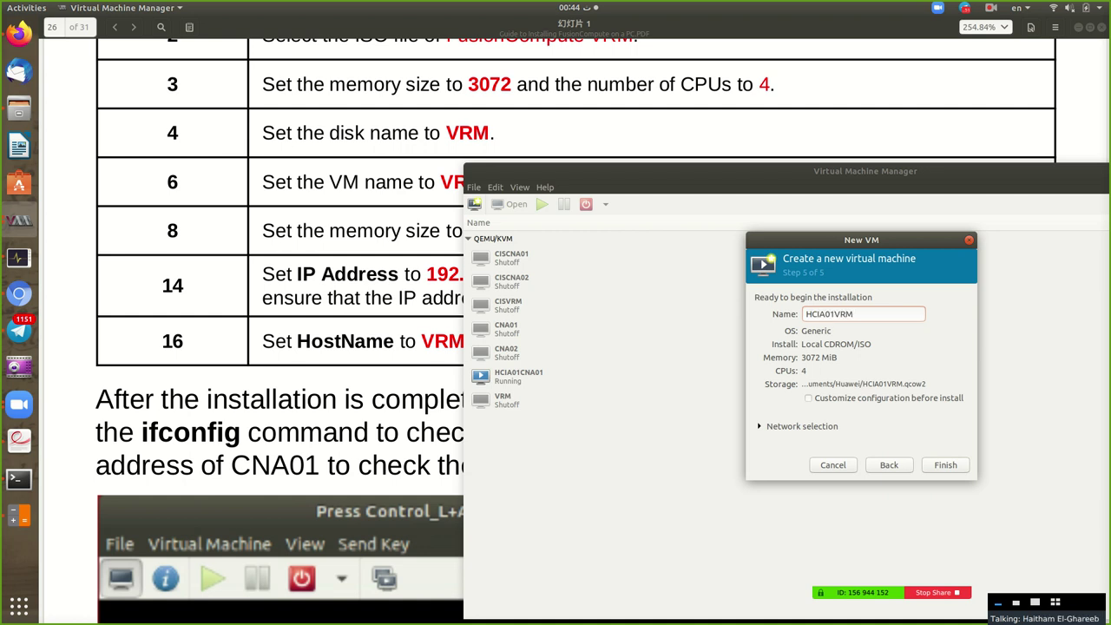
{"action": "left_click", "coordinate": [808, 397]}
{"action": "left_click", "coordinate": [945, 464]}
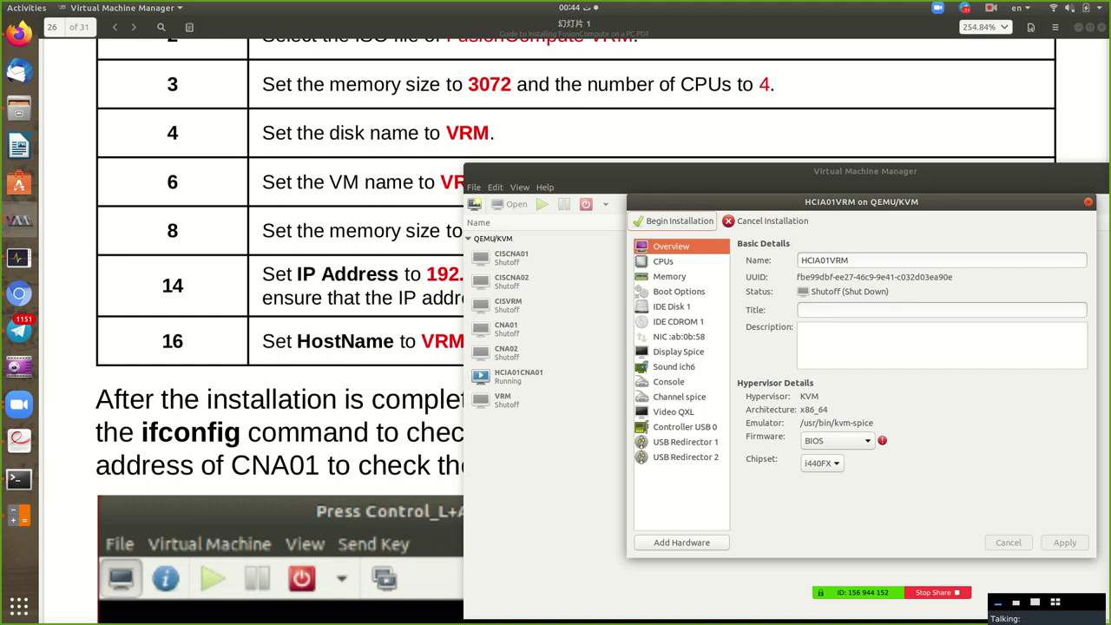
- Set the maximum memory allocation to 5120 MiB, leaving current allocation at 3072 MiB
{"action": "scroll", "coordinate": [277, 260], "scroll_direction": "down", "scroll_amount": 1}
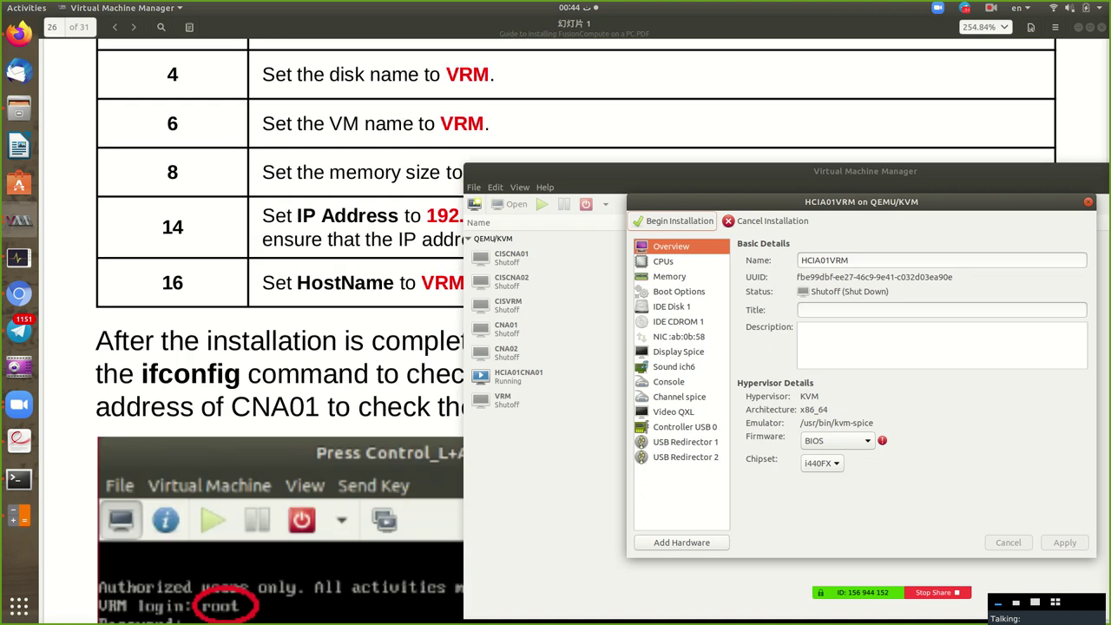
{"action": "scroll", "coordinate": [278, 260], "scroll_direction": "down", "scroll_amount": 1}
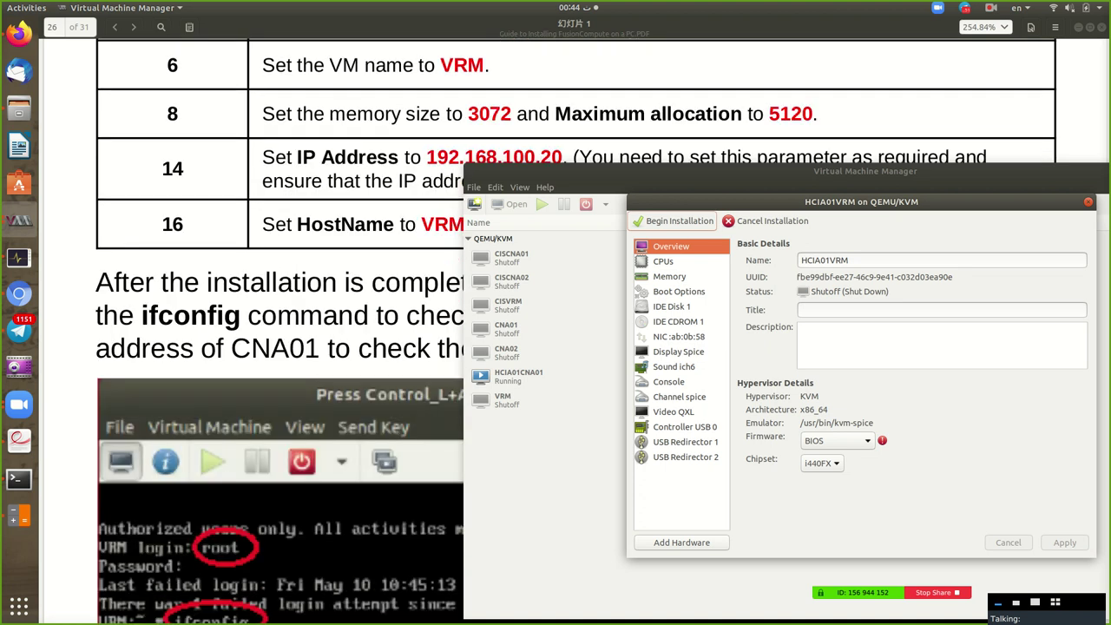
{"action": "left_click", "coordinate": [669, 276]}
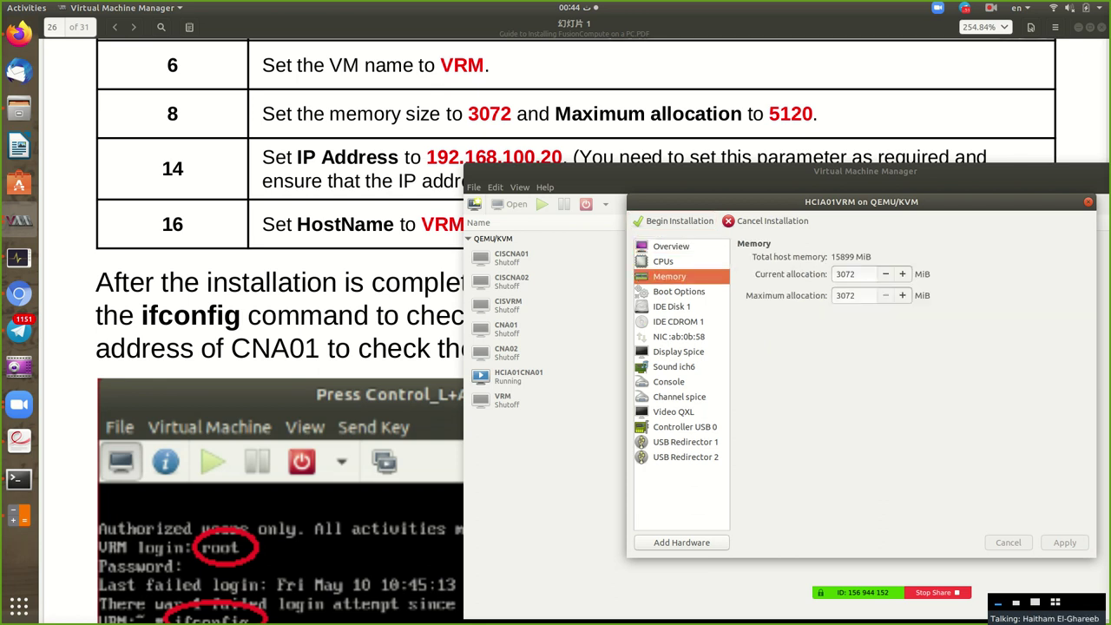
{"action": "double_click", "coordinate": [845, 295]}
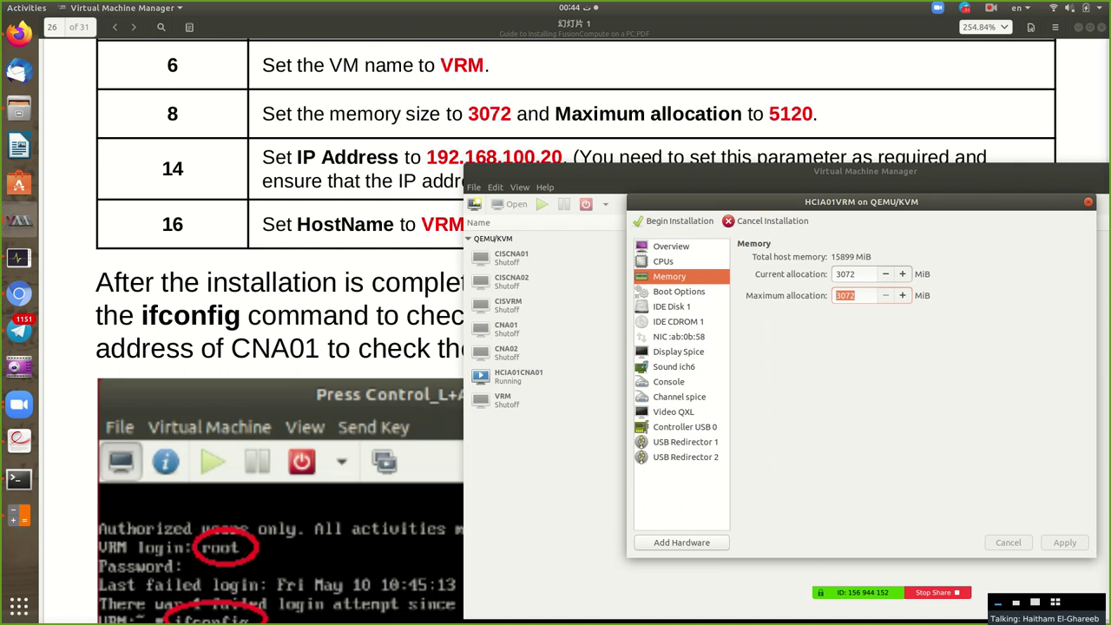
{"action": "type", "text": "5120"}
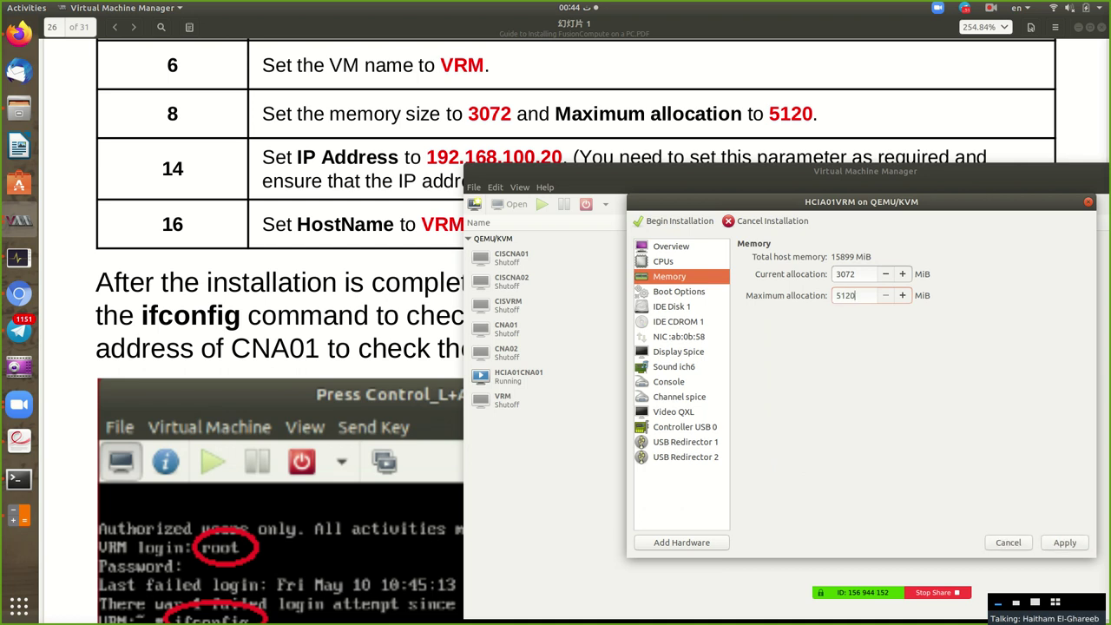
{"action": "left_click", "coordinate": [1064, 541]}
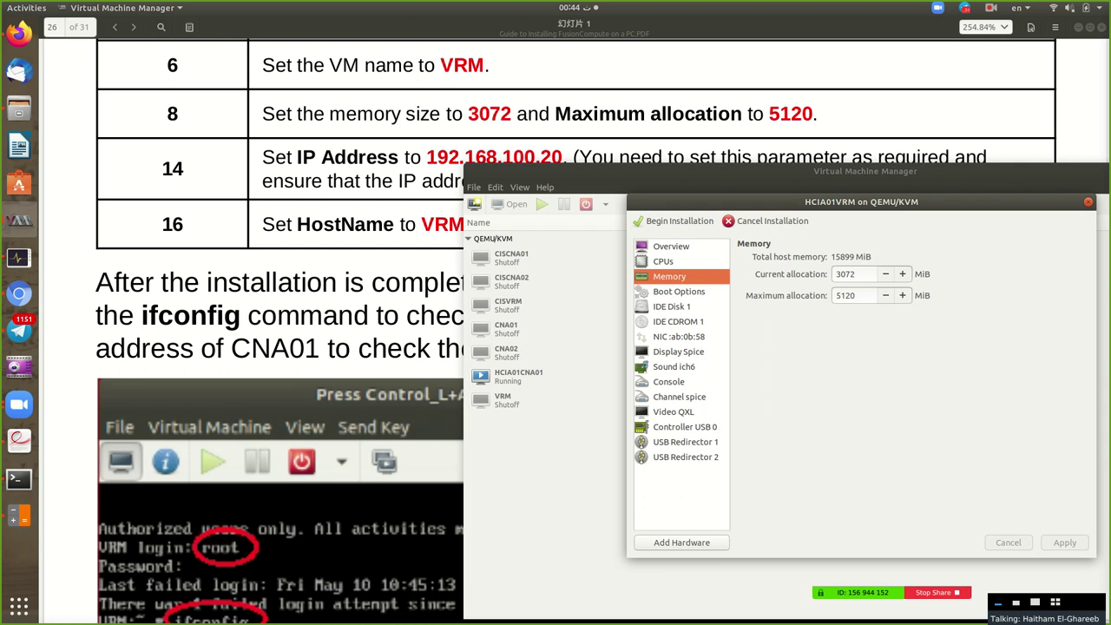
{"action": "left_click", "coordinate": [678, 335]}
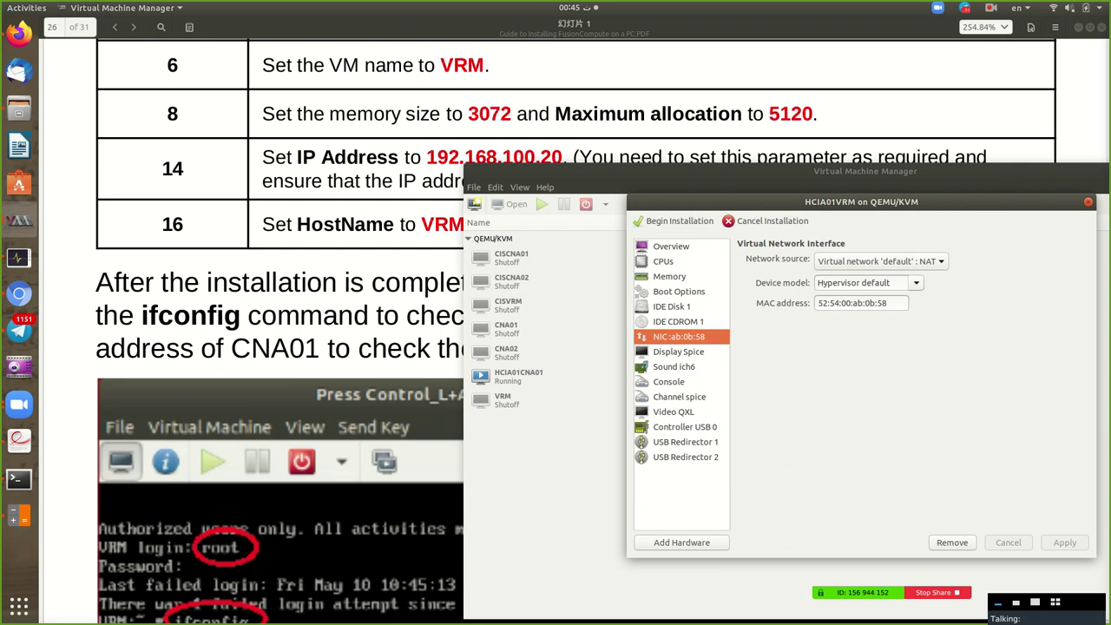
- Set the NIC's network source to Bridge br3 and device model to e1000, then apply
{"action": "left_click", "coordinate": [880, 261]}
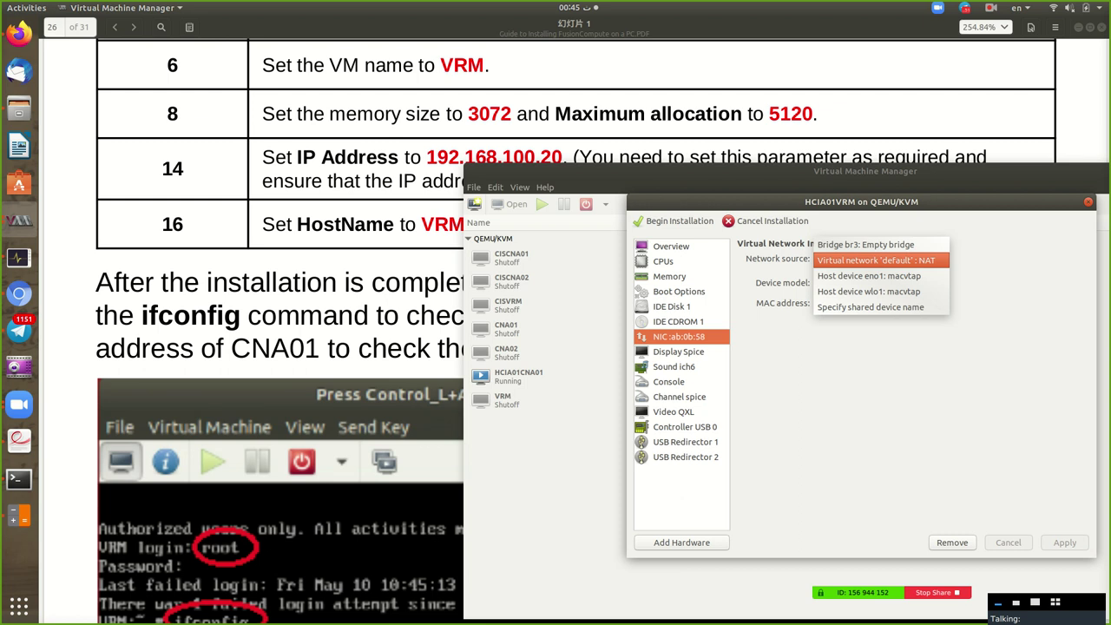
{"action": "key", "text": "Up"}
{"action": "key", "text": "Return"}
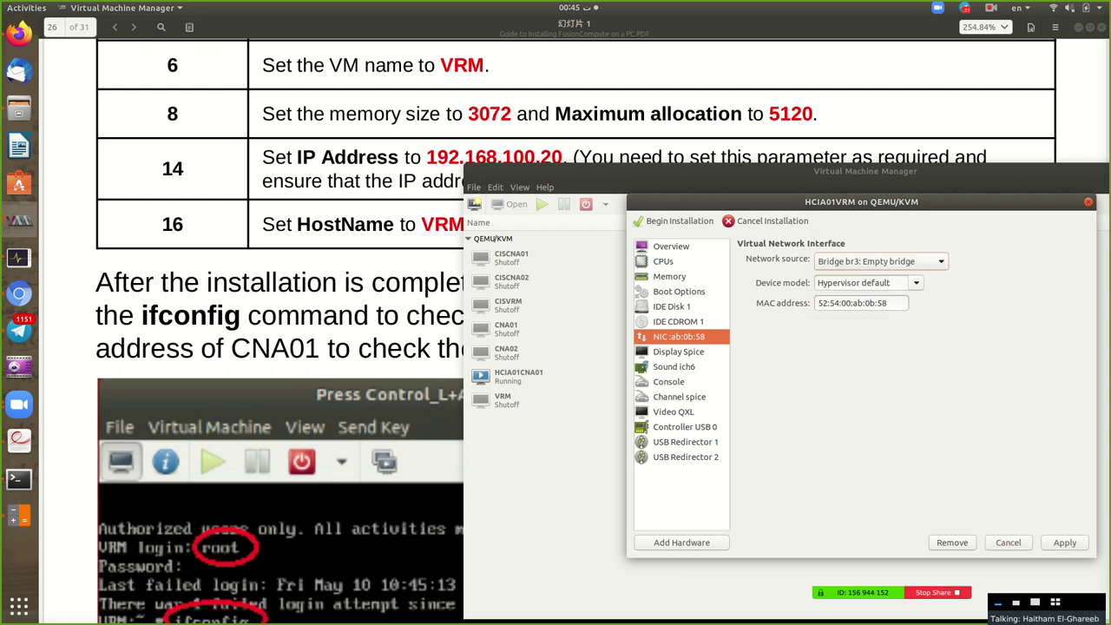
{"action": "key", "text": "Tab"}
{"action": "key", "text": "space"}
{"action": "key", "text": "Down"}
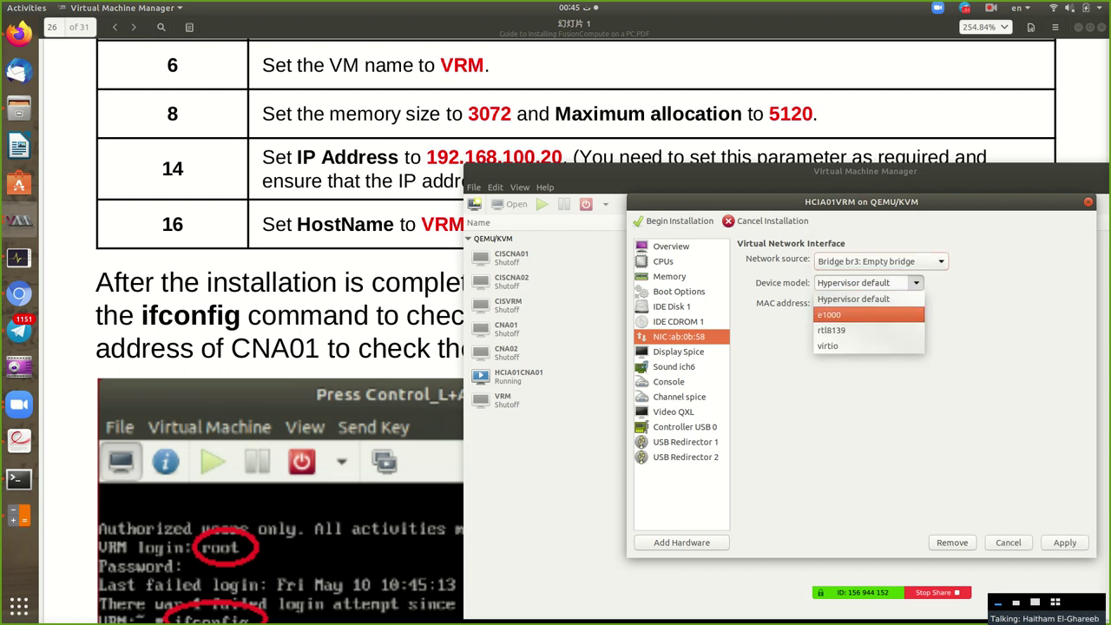
{"action": "key", "text": "Return"}
{"action": "key", "text": "alt+a"}
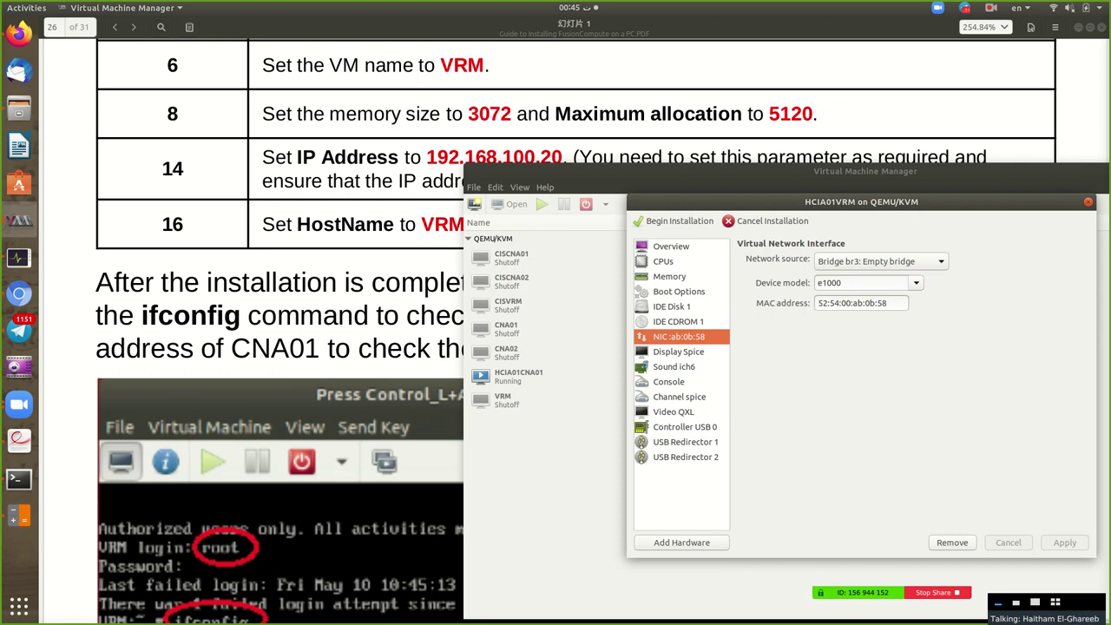
{"action": "scroll", "coordinate": [278, 330], "scroll_direction": "down", "scroll_amount": 1}
{"action": "scroll", "coordinate": [278, 330], "scroll_direction": "down", "scroll_amount": 1}
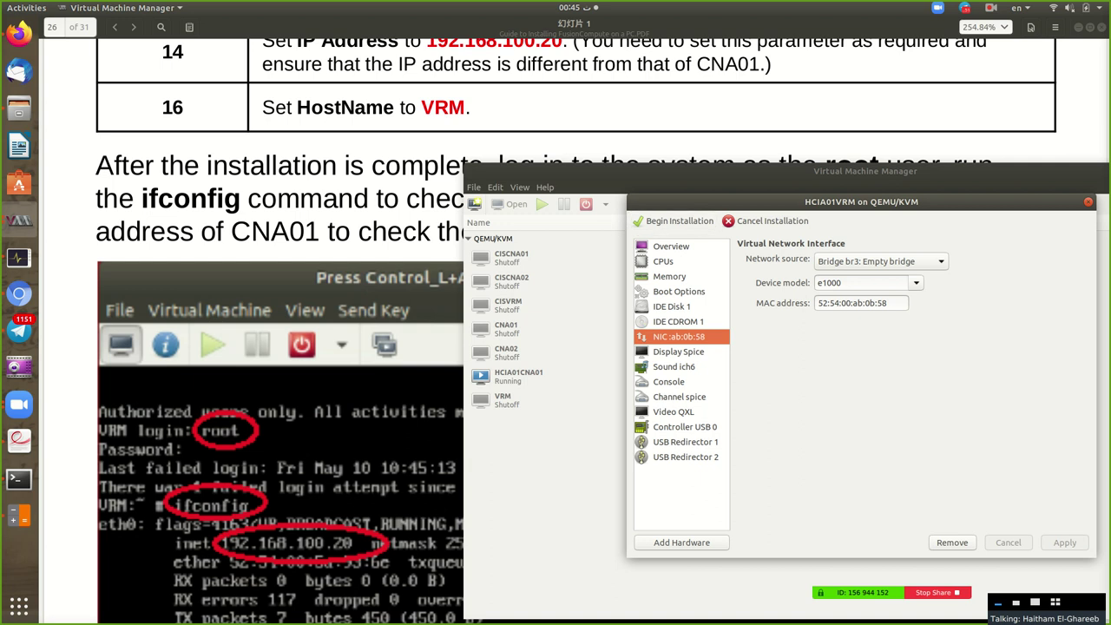
- Change IDE Disk 1's bus to VirtIO in its advanced options and apply
{"action": "left_click", "coordinate": [671, 306]}
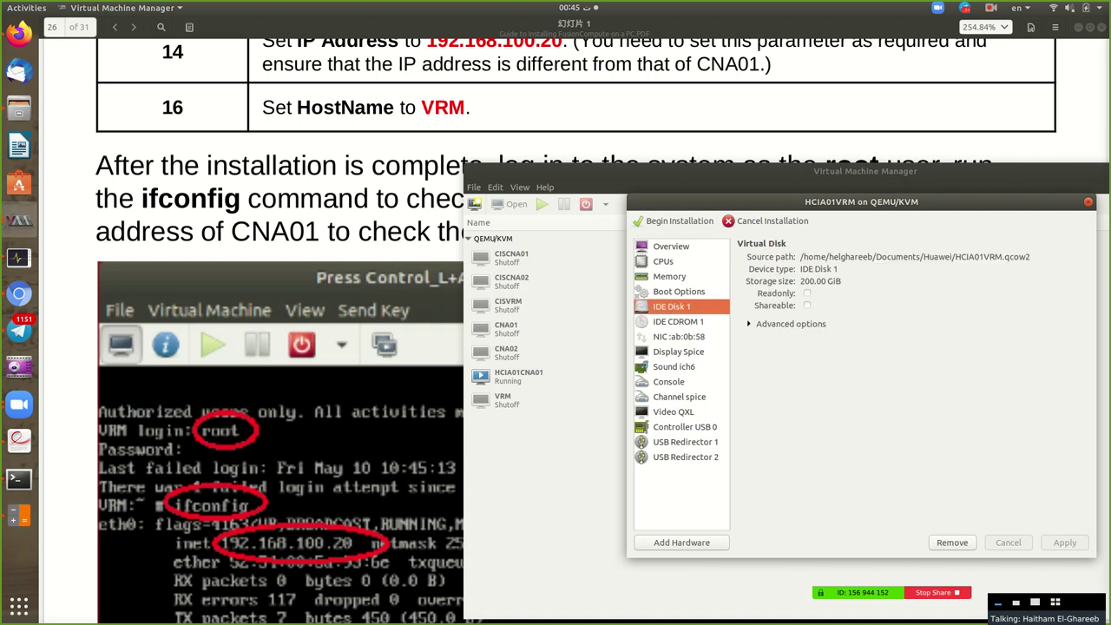
{"action": "left_click", "coordinate": [786, 324]}
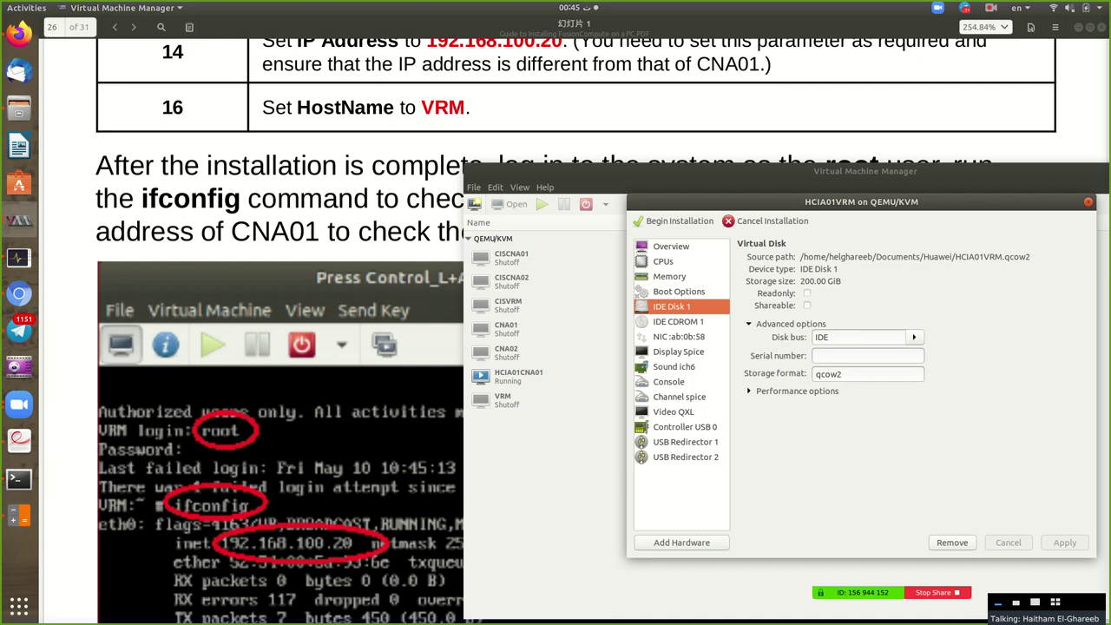
{"action": "left_click", "coordinate": [868, 337]}
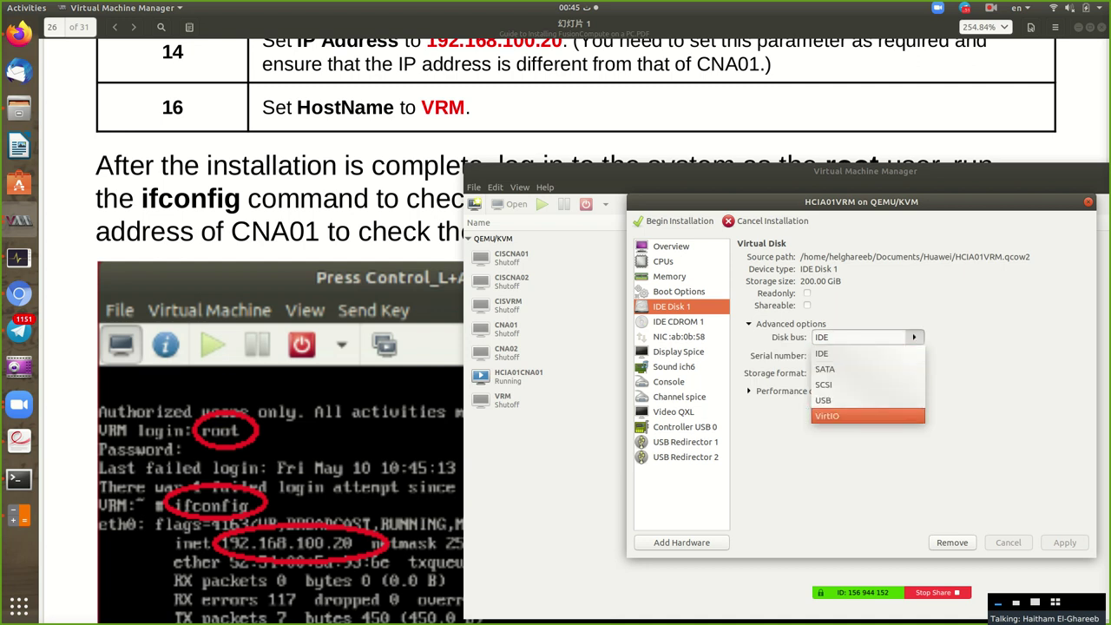
{"action": "left_click", "coordinate": [826, 415]}
{"action": "left_click", "coordinate": [1064, 543]}
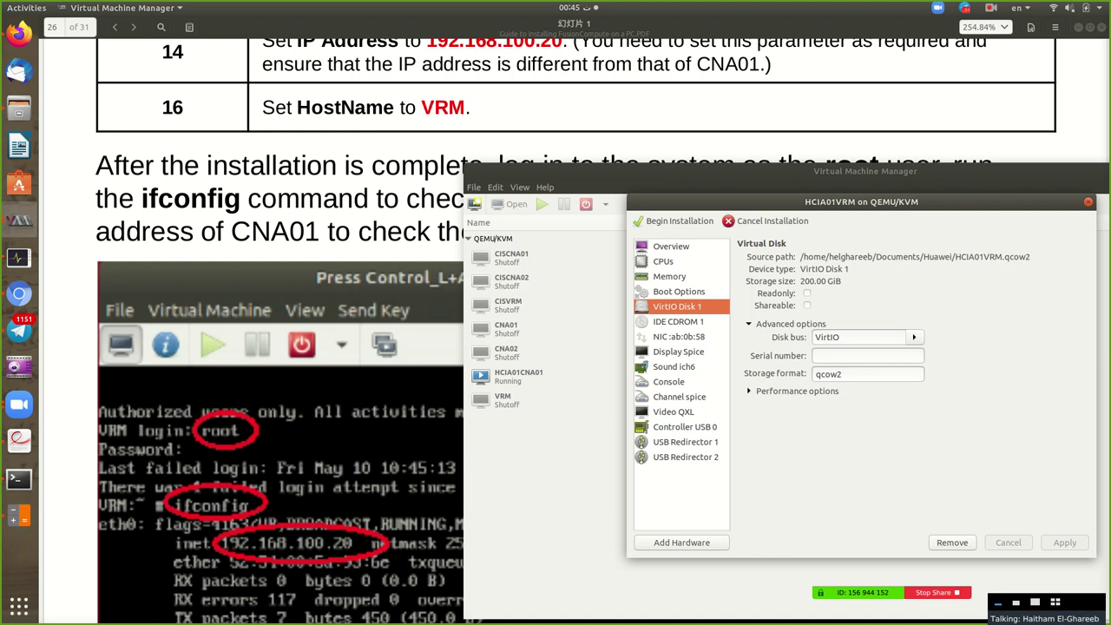
{"action": "left_click", "coordinate": [663, 261]}
- Replace the CPU model with host-passthrough and apply it
{"action": "triple_click", "coordinate": [826, 346]}
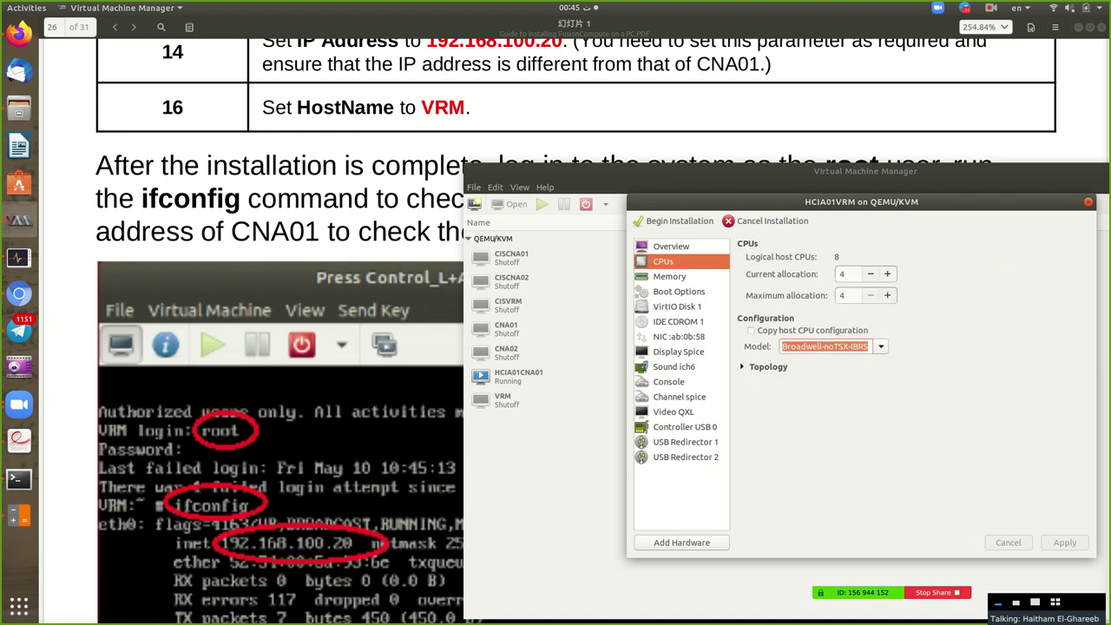
{"action": "type", "text": "host-"}
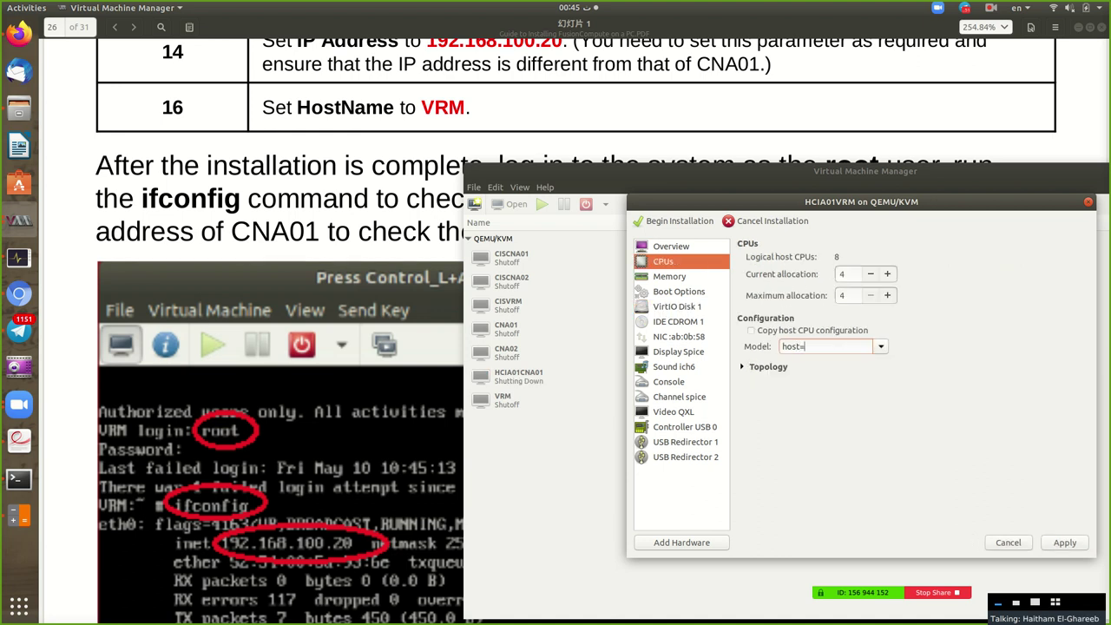
{"action": "type", "text": "passthr"}
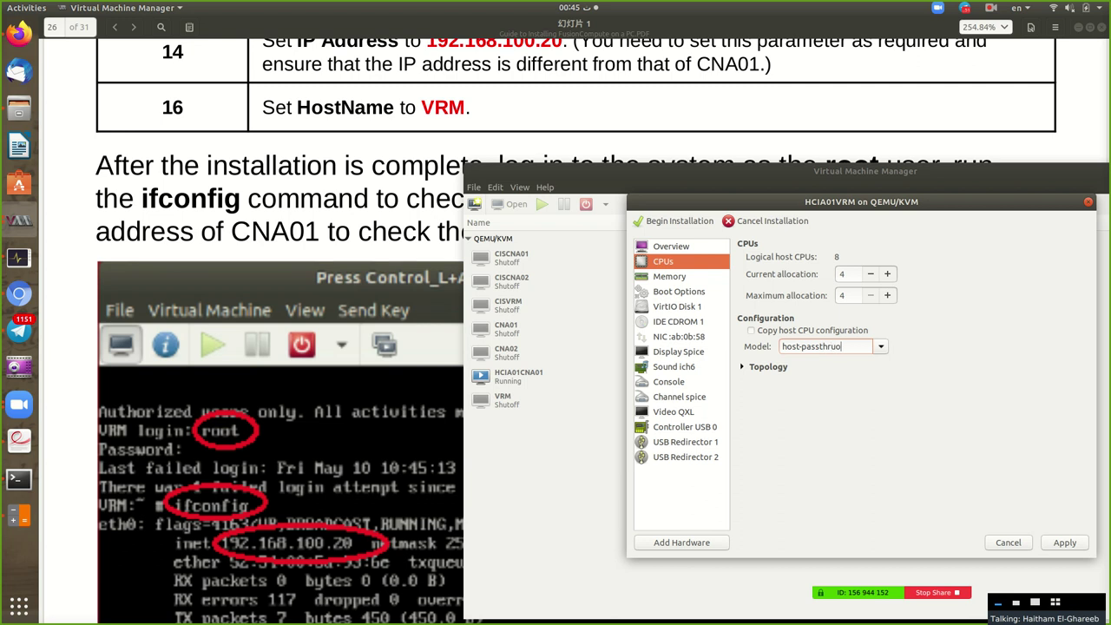
{"action": "type", "text": "ough"}
{"action": "key", "text": "Return"}
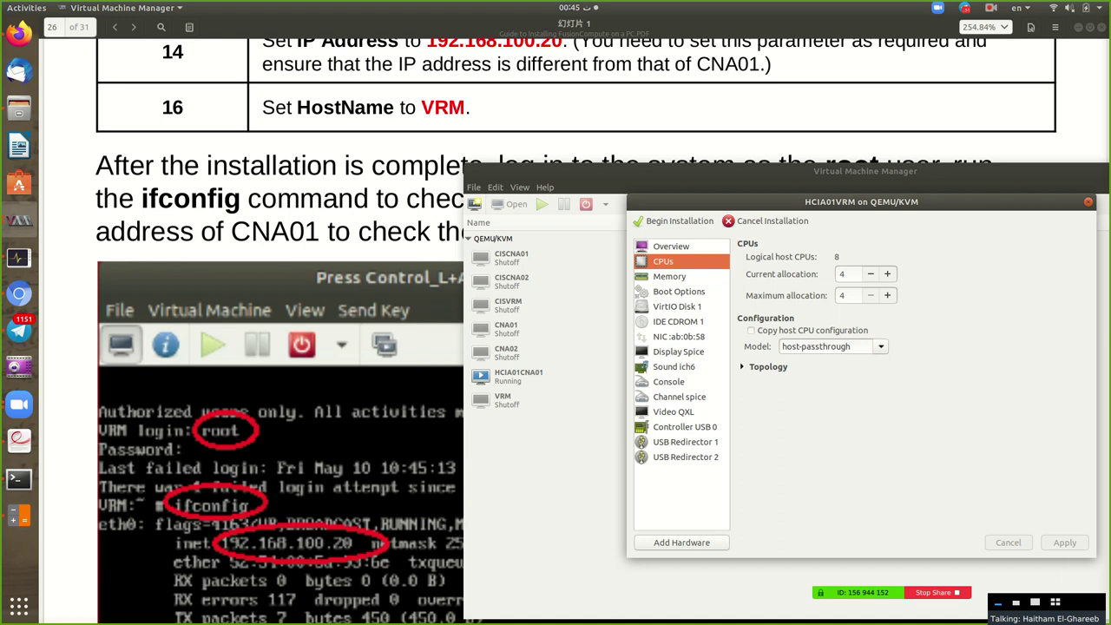
{"action": "left_click", "coordinate": [19, 220]}
- Switch to the HCIA01CNA01 console and boot the highlighted GRUB entry immediately
{"action": "left_click", "coordinate": [122, 278]}
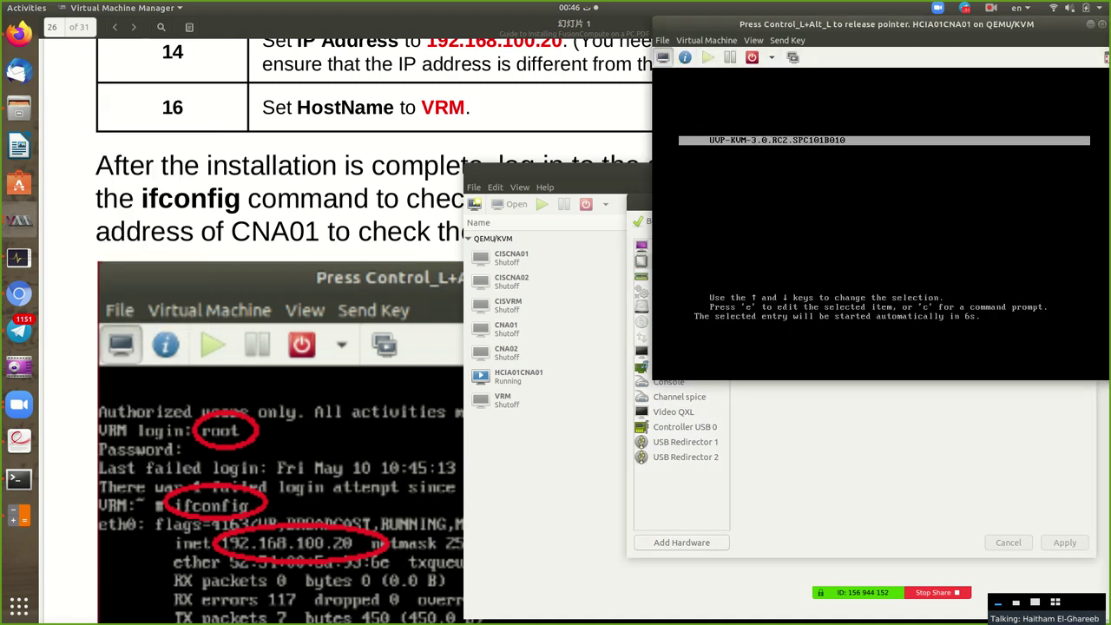
{"action": "key", "text": "Return"}
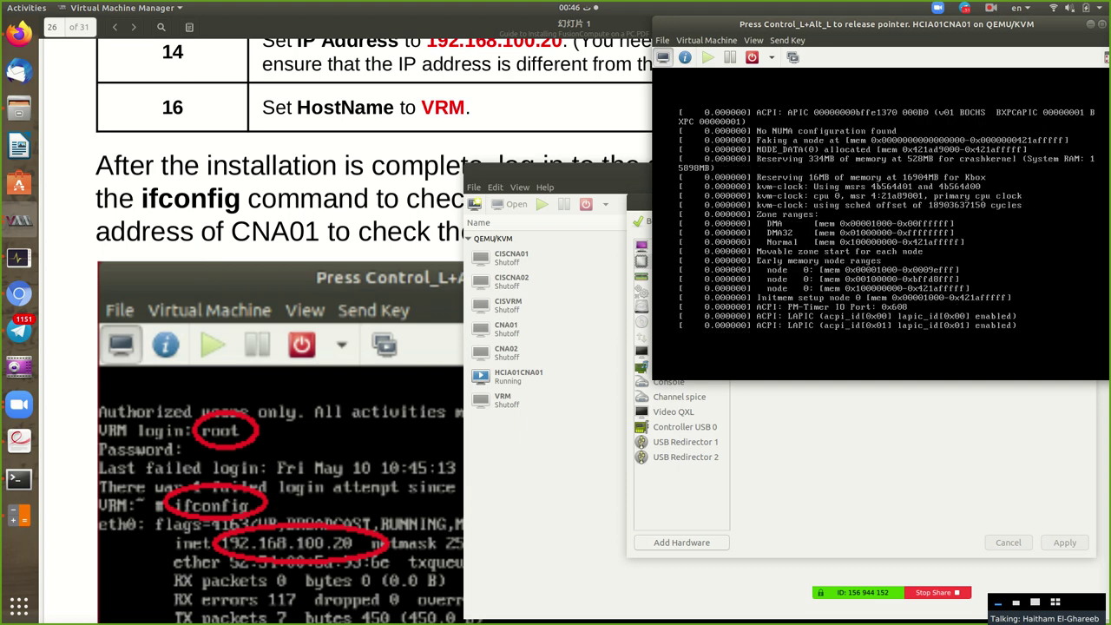
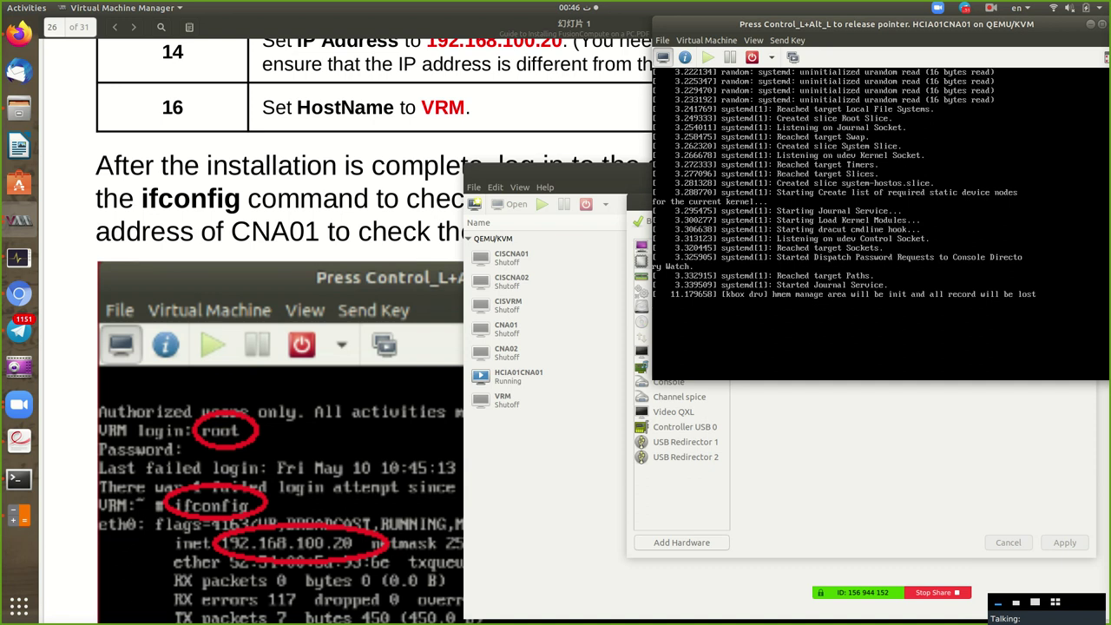
- Release the pointer and begin installation of the HCIA01VRM virtual machine
{"action": "key", "text": "ctrl+alt"}
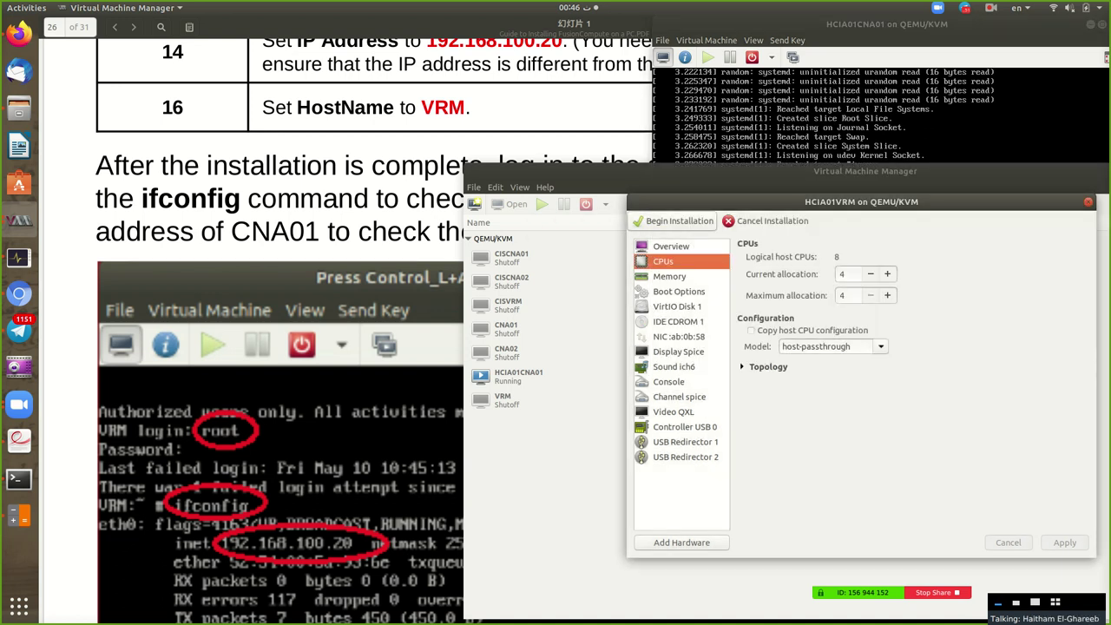
{"action": "left_click", "coordinate": [674, 221]}
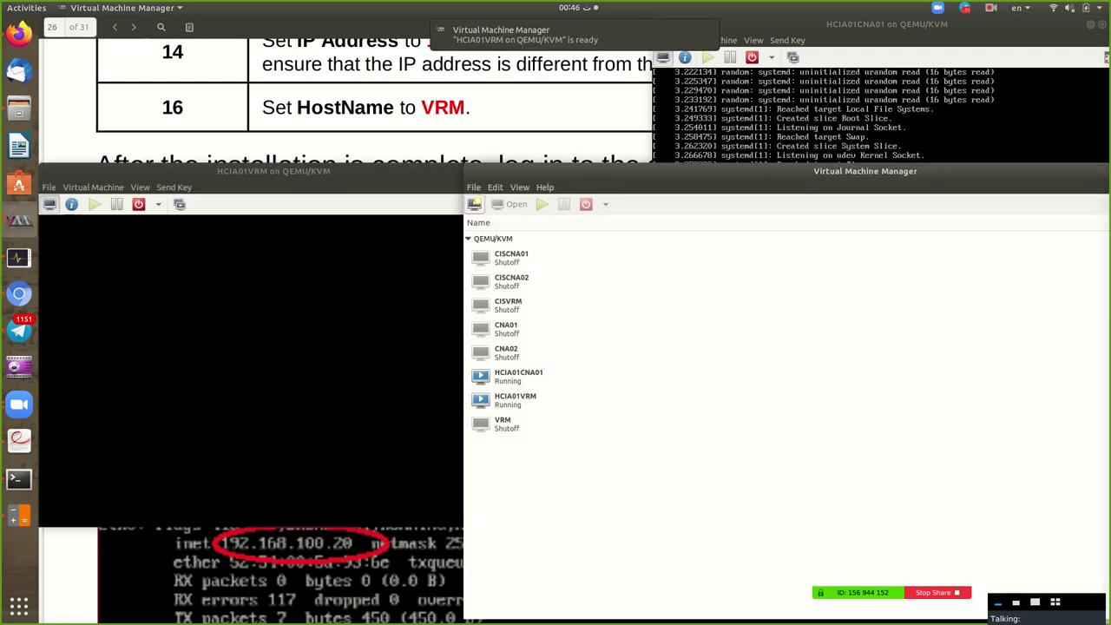
- Boot the HCIA01VRM console from the EulerOS Install boot menu entry
{"action": "left_click", "coordinate": [273, 364]}
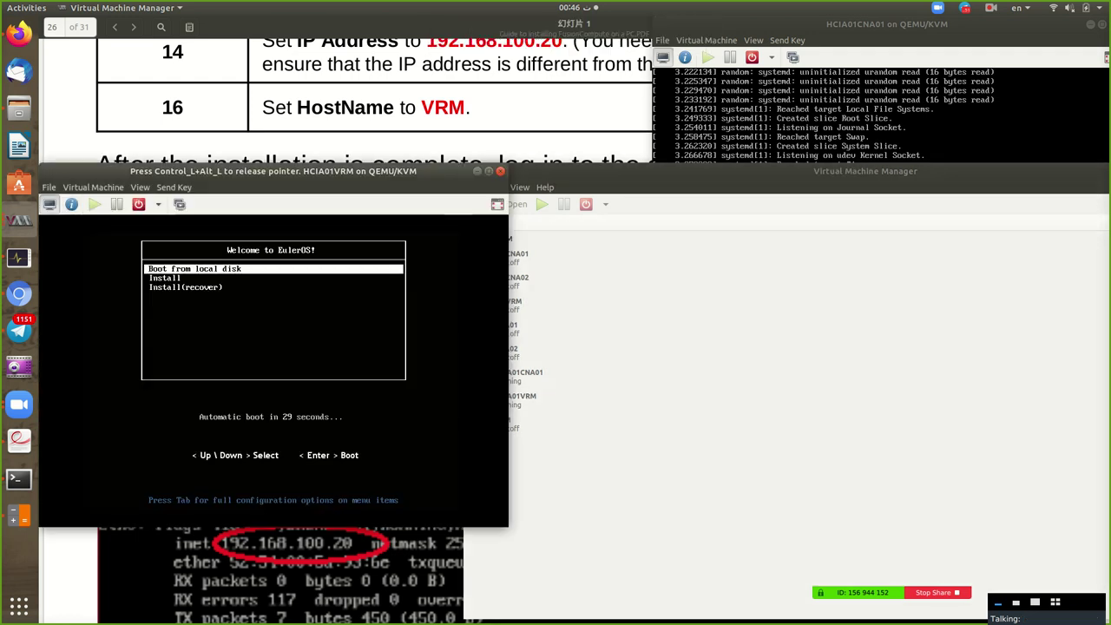
{"action": "key", "text": "Down"}
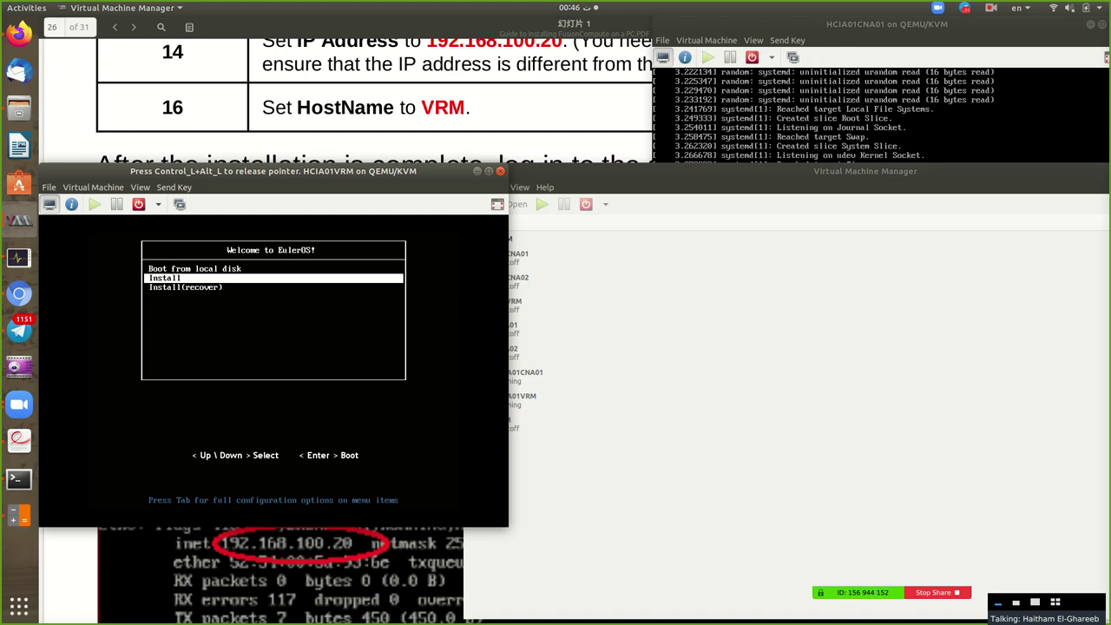
{"action": "key", "text": "Return"}
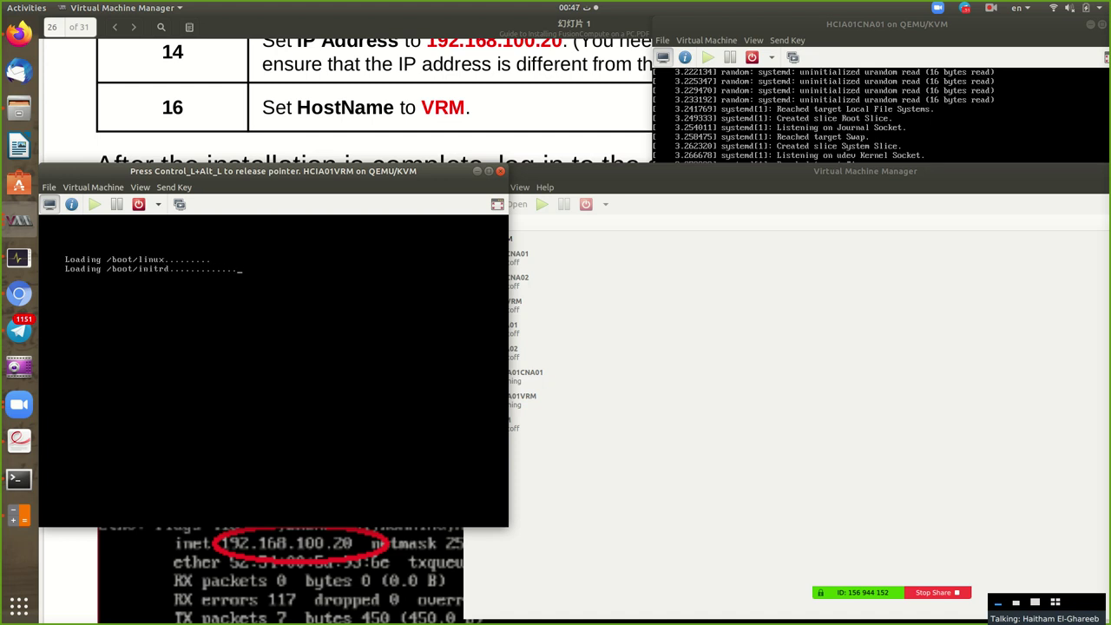
- Hide the manager window, move the VRM console up, and bring the setup guide PDF forward
{"action": "key", "text": "ctrl+alt"}
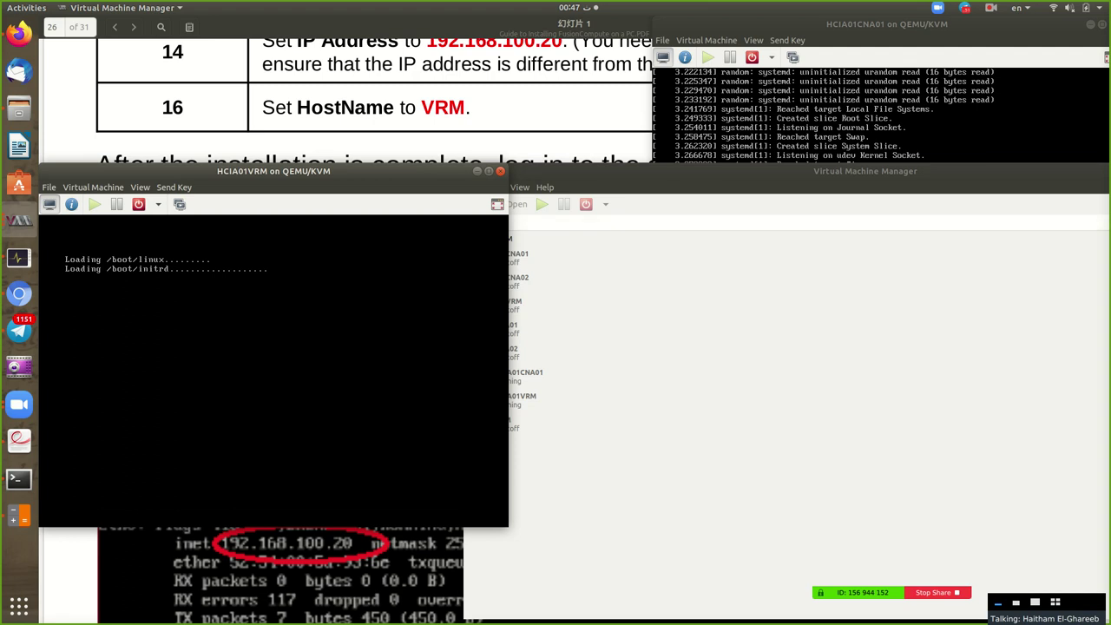
{"action": "left_click_drag", "start_coordinate": [781, 171], "coordinate": [559, 160]}
{"action": "left_click", "coordinate": [1015, 161]}
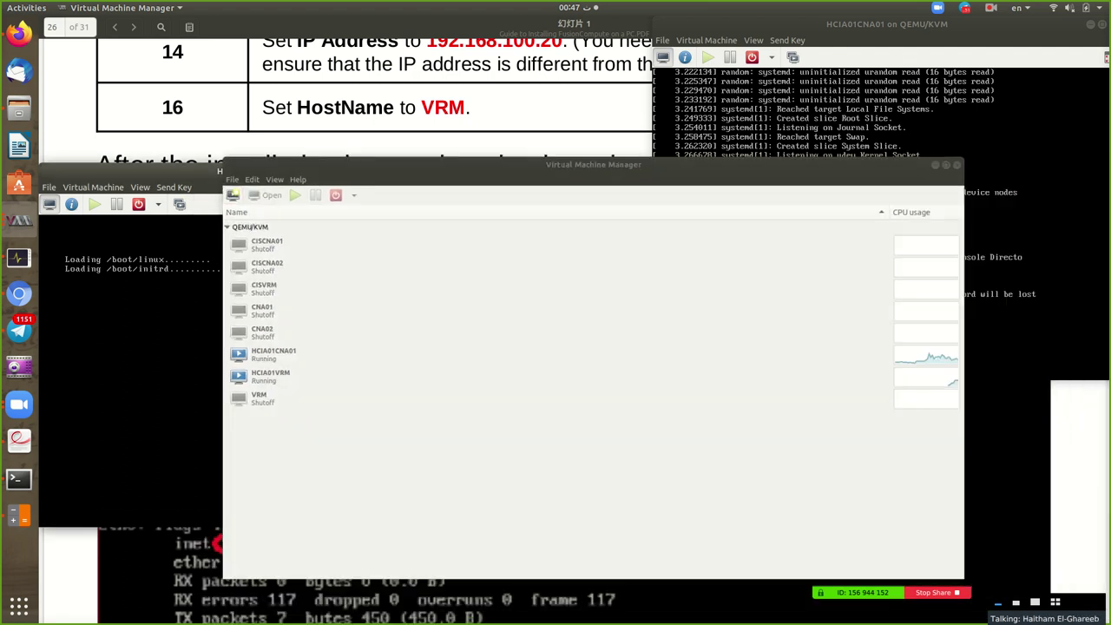
{"action": "left_click_drag", "start_coordinate": [273, 171], "coordinate": [278, 48]}
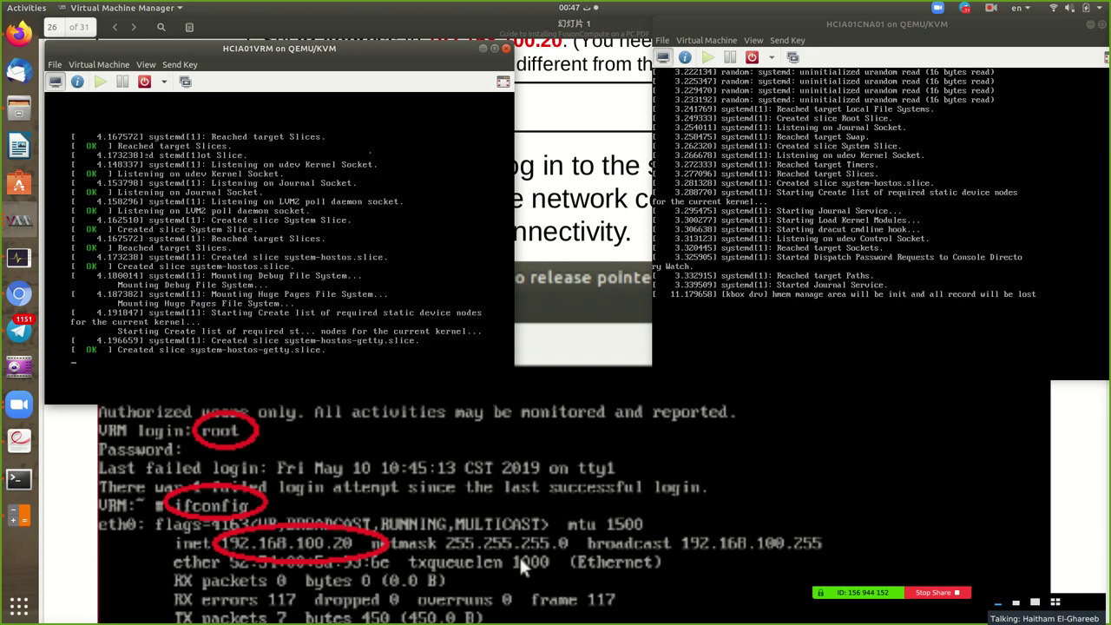
{"action": "left_click", "coordinate": [519, 555]}
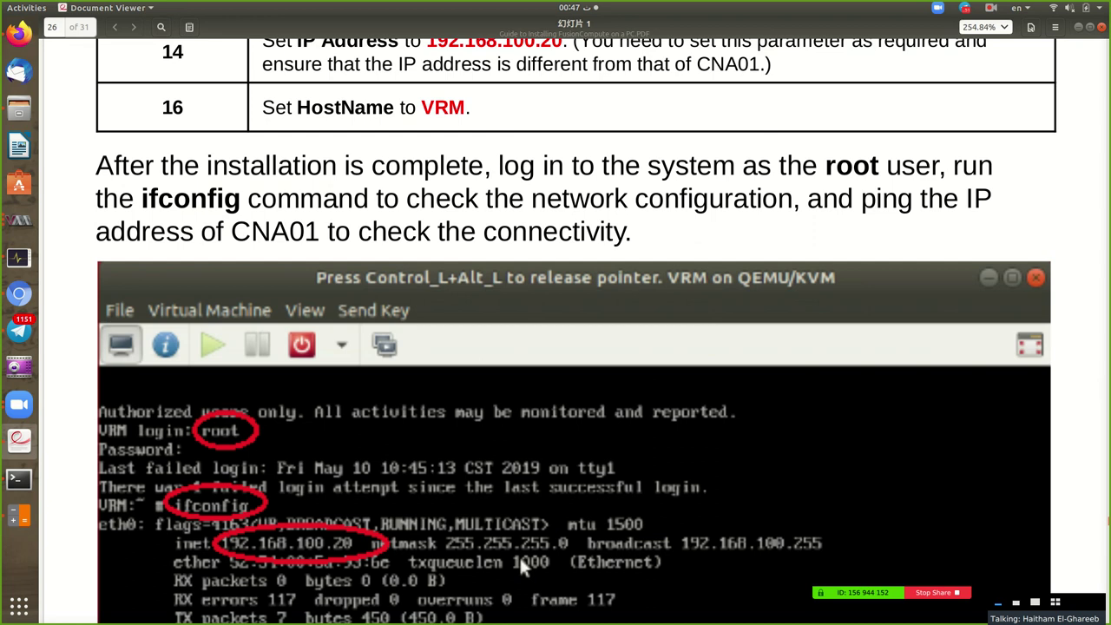
- Scroll the guide from page 26 to page 28, section 5.1 Installing the NFS Server
{"action": "scroll", "coordinate": [573, 330], "scroll_direction": "down", "scroll_amount": 10}
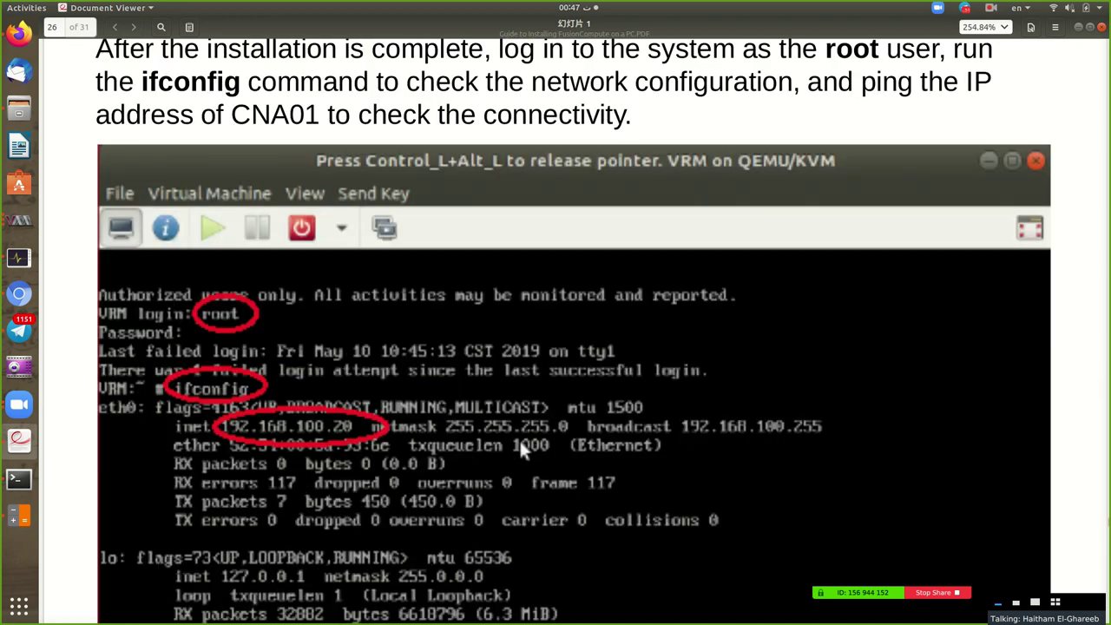
{"action": "scroll", "coordinate": [524, 44], "scroll_direction": "down", "scroll_amount": 5}
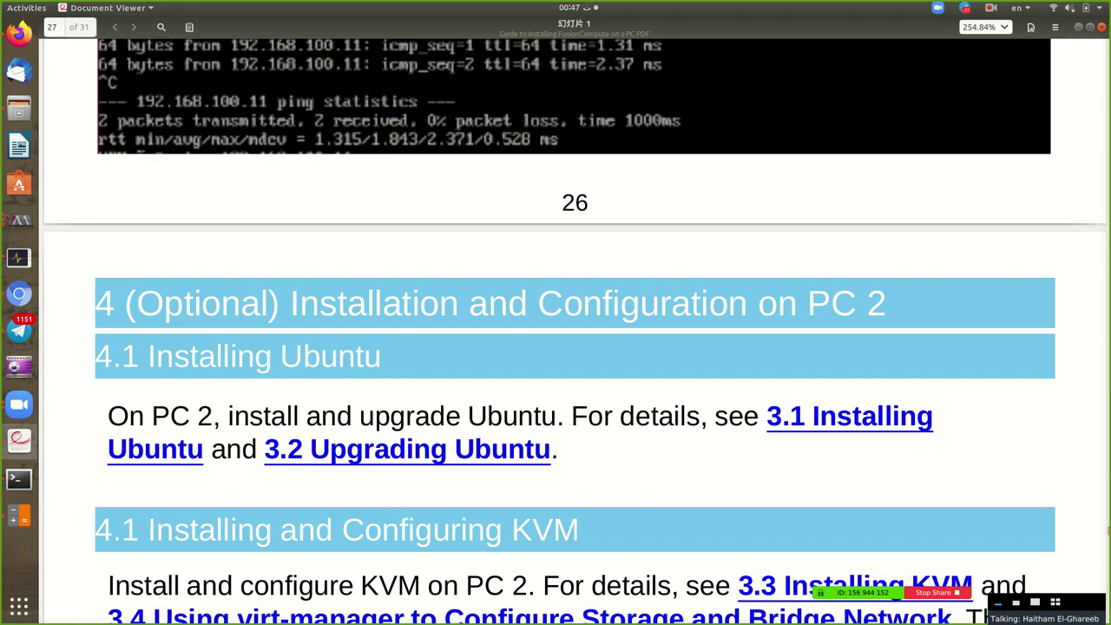
{"action": "scroll", "coordinate": [573, 330], "scroll_direction": "down", "scroll_amount": 3}
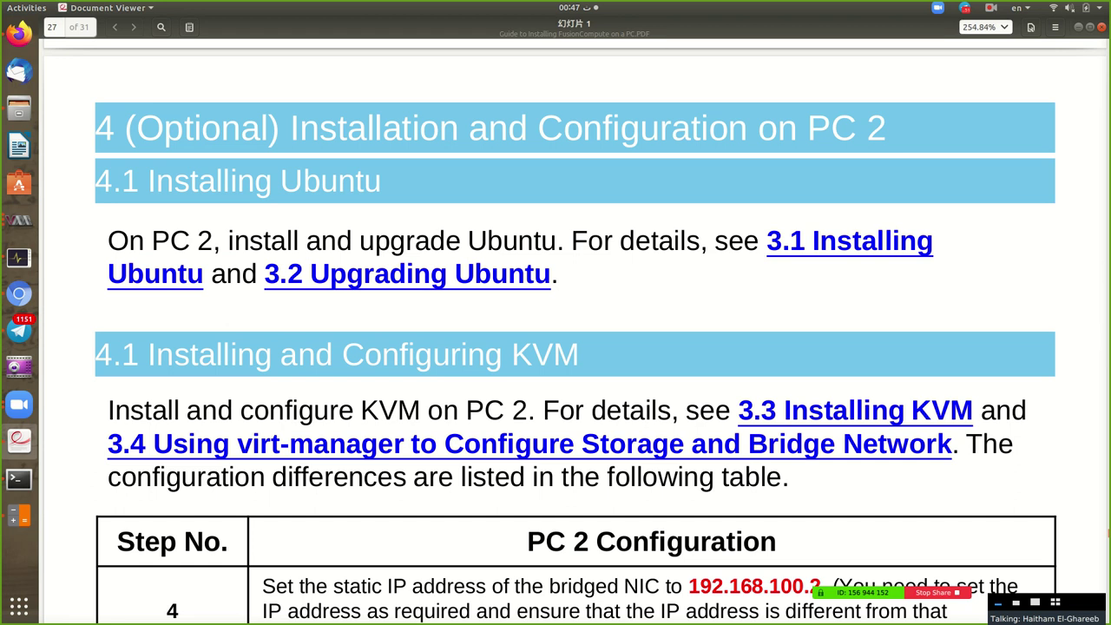
{"action": "scroll", "coordinate": [573, 330], "scroll_direction": "down", "scroll_amount": 9}
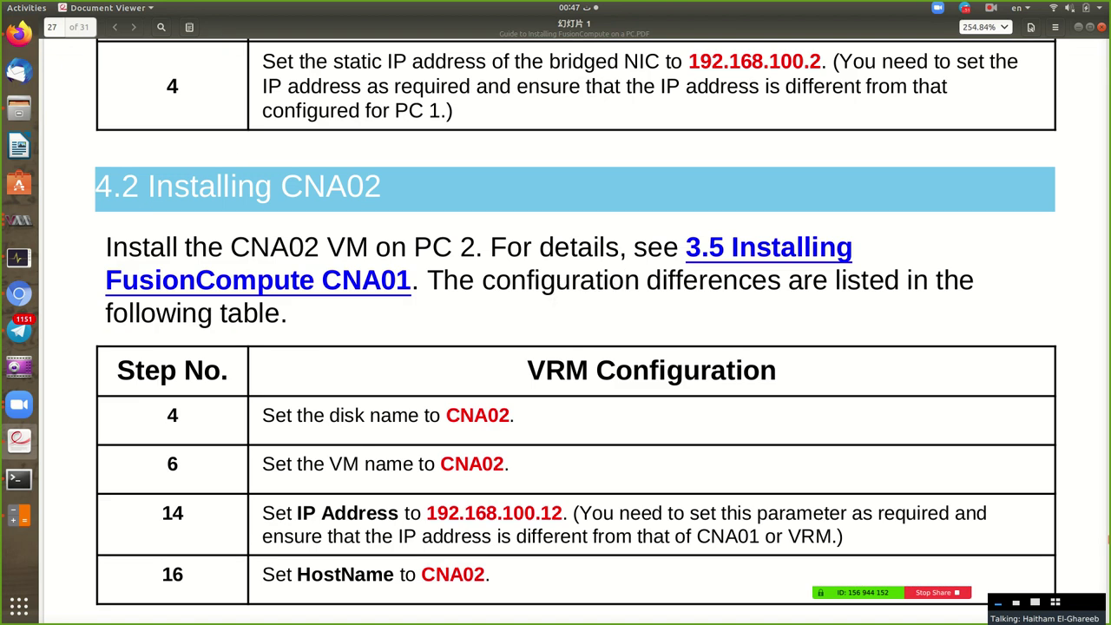
{"action": "scroll", "coordinate": [573, 330], "scroll_direction": "down", "scroll_amount": 10}
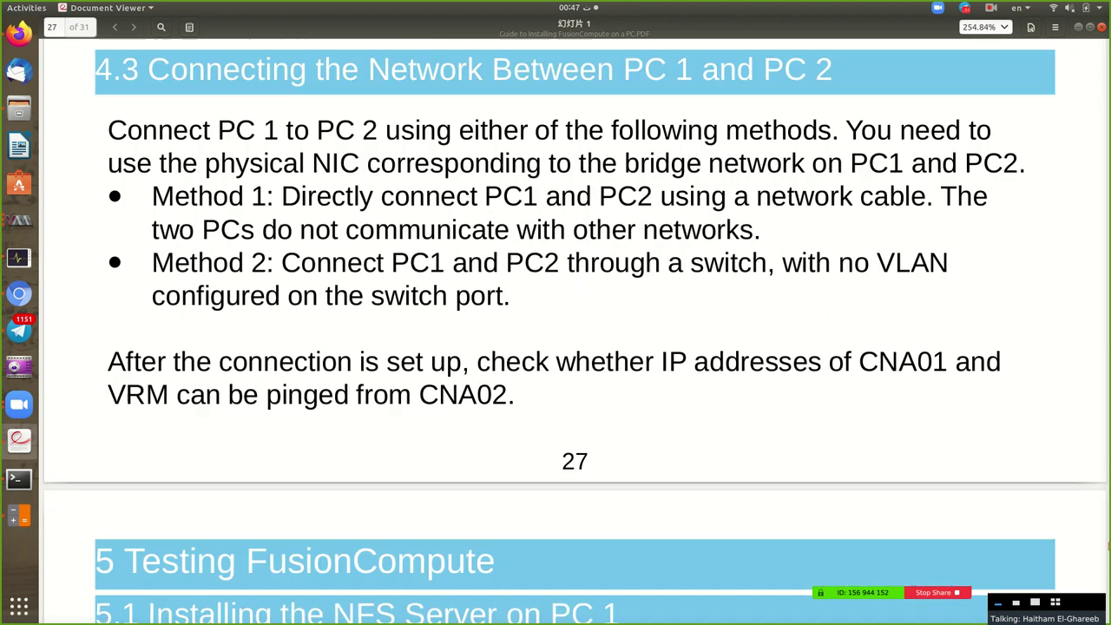
{"action": "scroll", "coordinate": [573, 330], "scroll_direction": "down", "scroll_amount": 4}
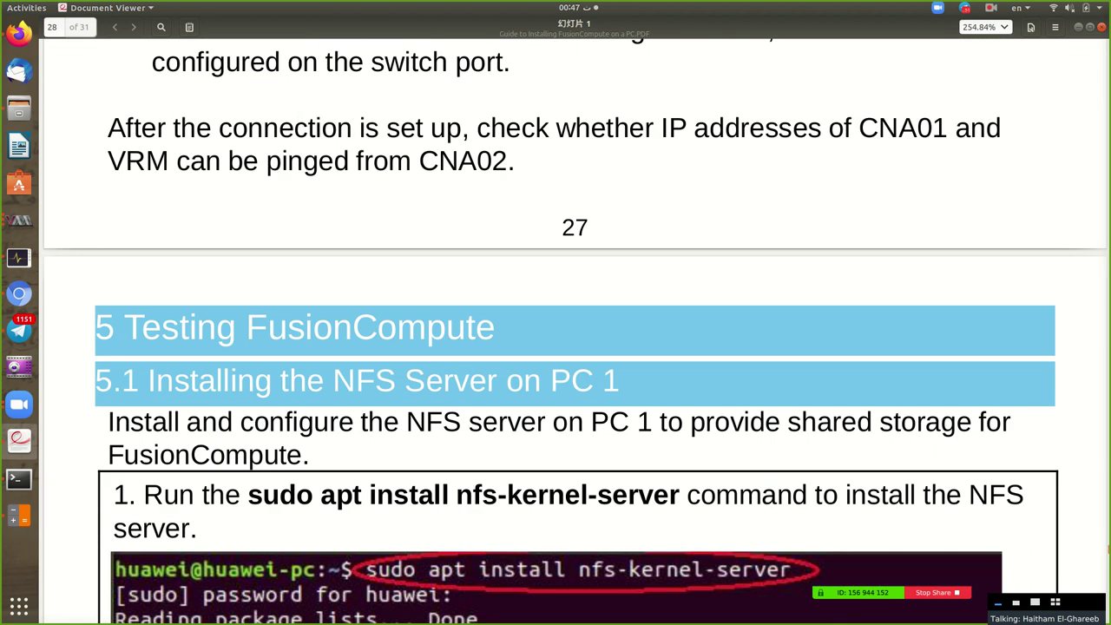
{"action": "scroll", "coordinate": [572, 330], "scroll_direction": "down", "scroll_amount": 4}
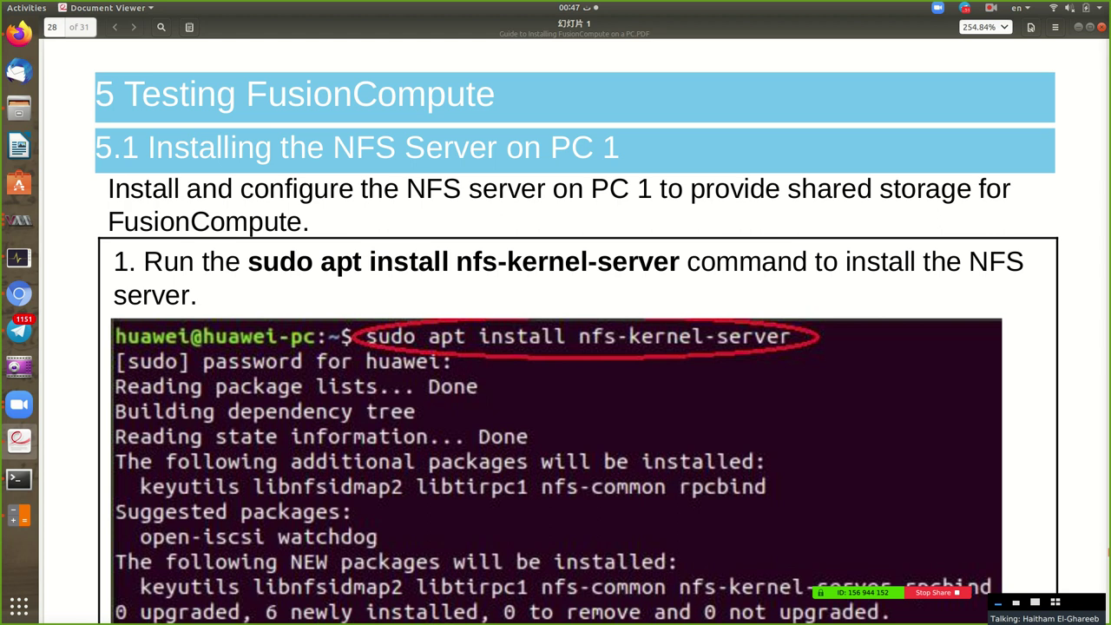
- Log into the HCIA01CNA01 console as root
{"action": "key", "text": "alt+Tab"}
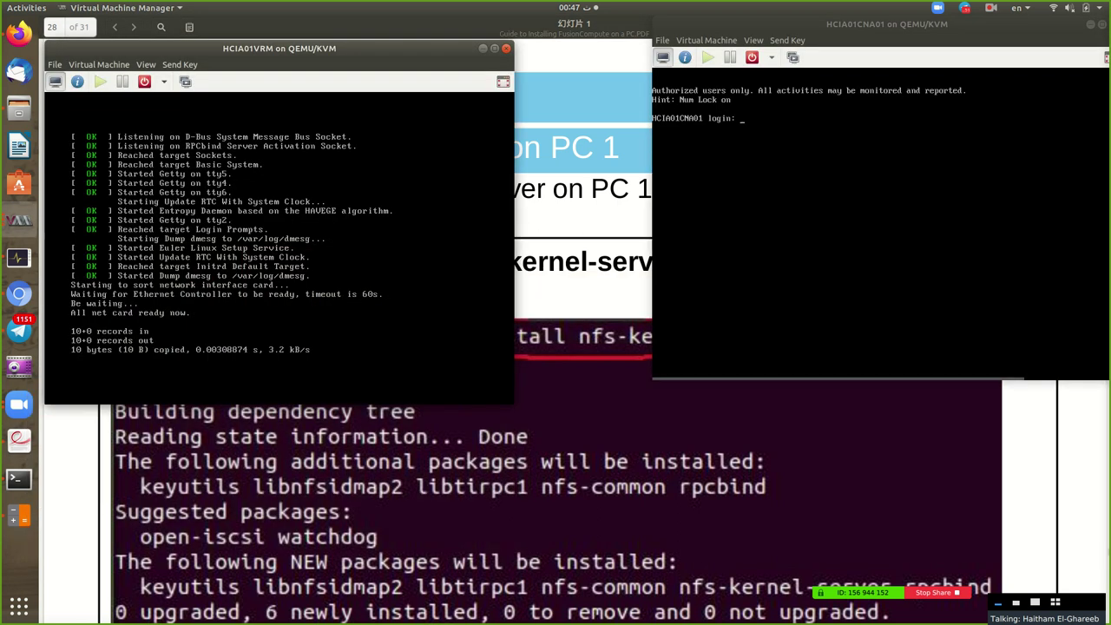
{"action": "left_click", "coordinate": [881, 226]}
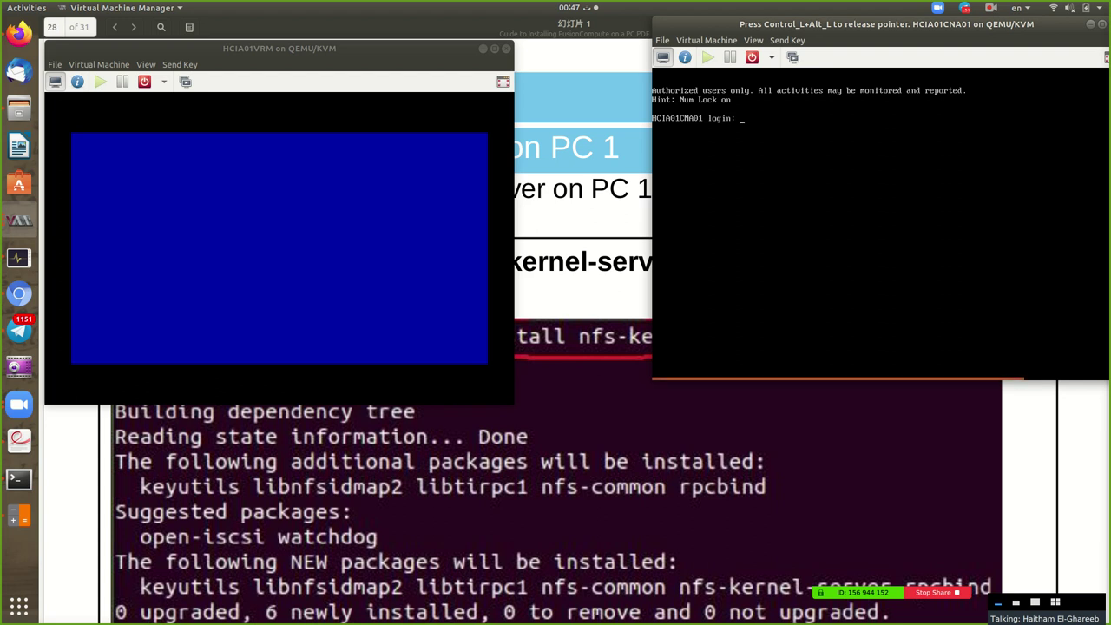
{"action": "type", "text": "root"}
{"action": "key", "text": "Return"}
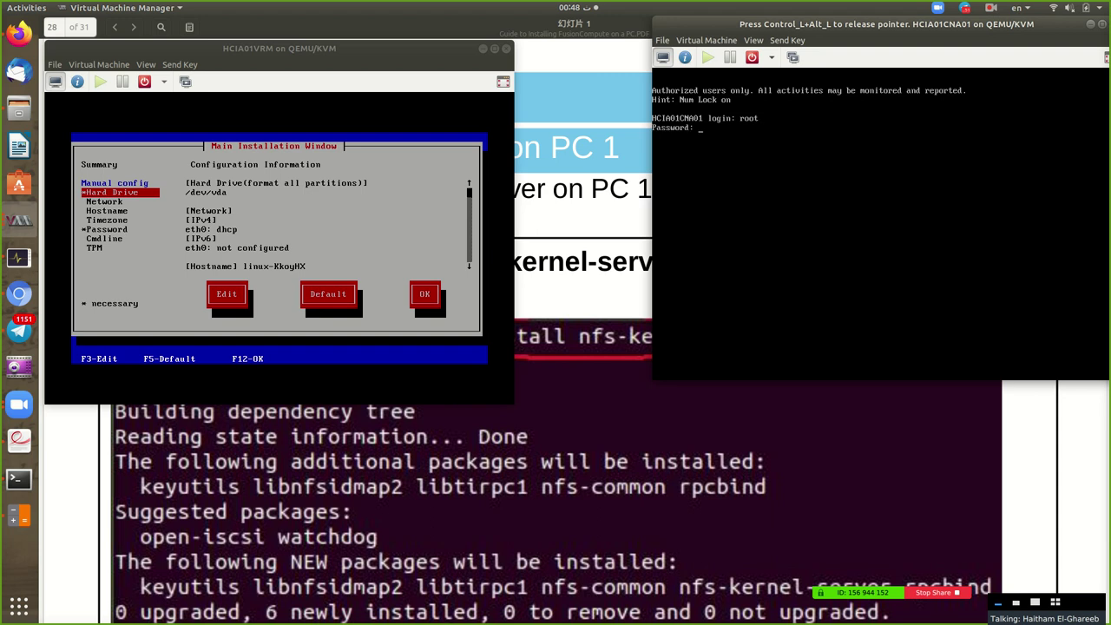
{"action": "key", "text": "Return"}
- Run ifconfig and ping 192.168.1.100 on CNA01, then close its console
{"action": "type", "text": "ifconfig"}
{"action": "key", "text": "Return"}
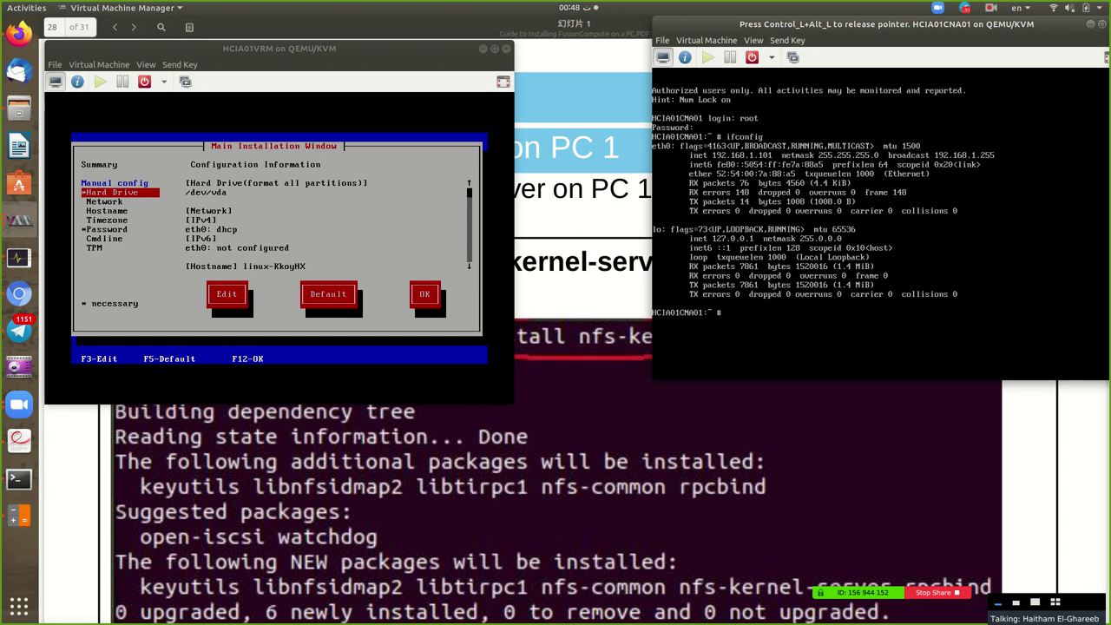
{"action": "type", "text": "ping 192.168.1.100"}
{"action": "key", "text": "Return"}
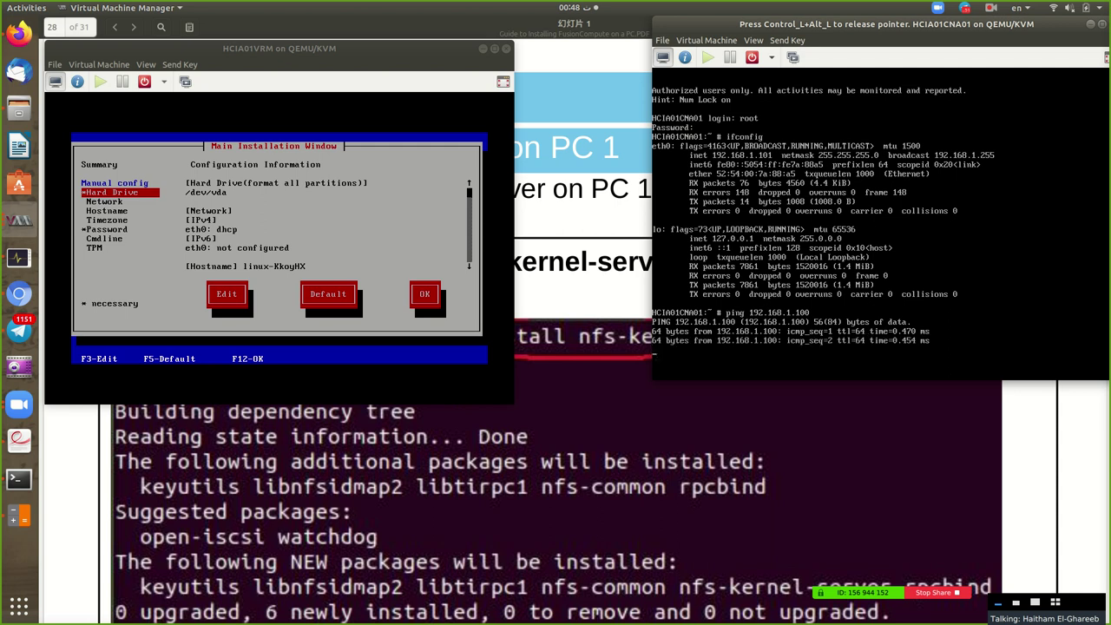
{"action": "key", "text": "ctrl+c"}
{"action": "key", "text": "ctrl+alt"}
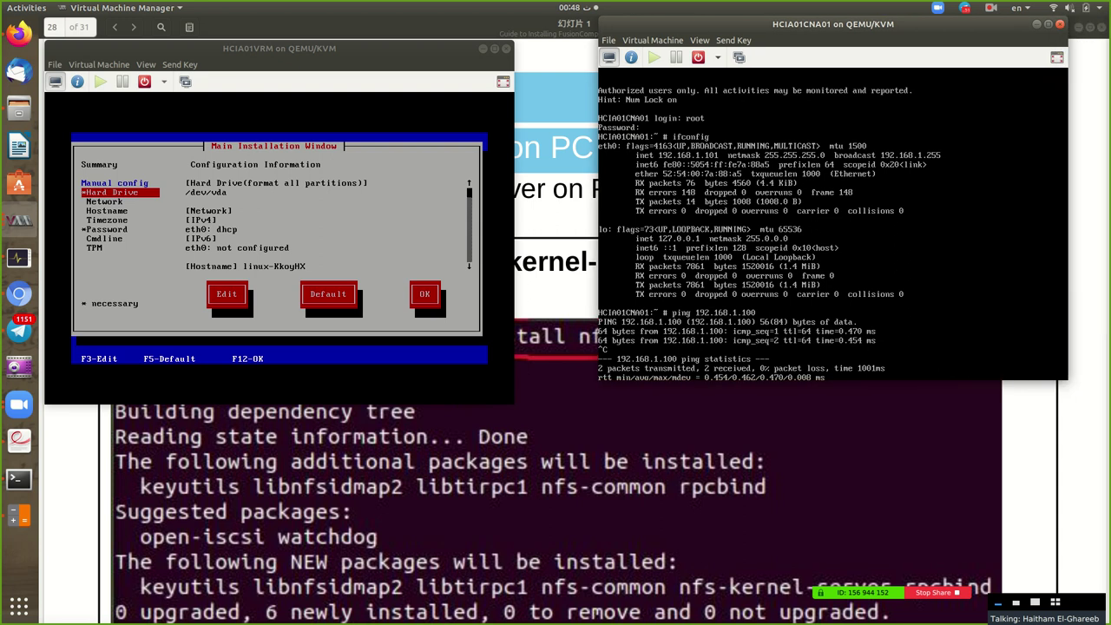
{"action": "key", "text": "super+h"}
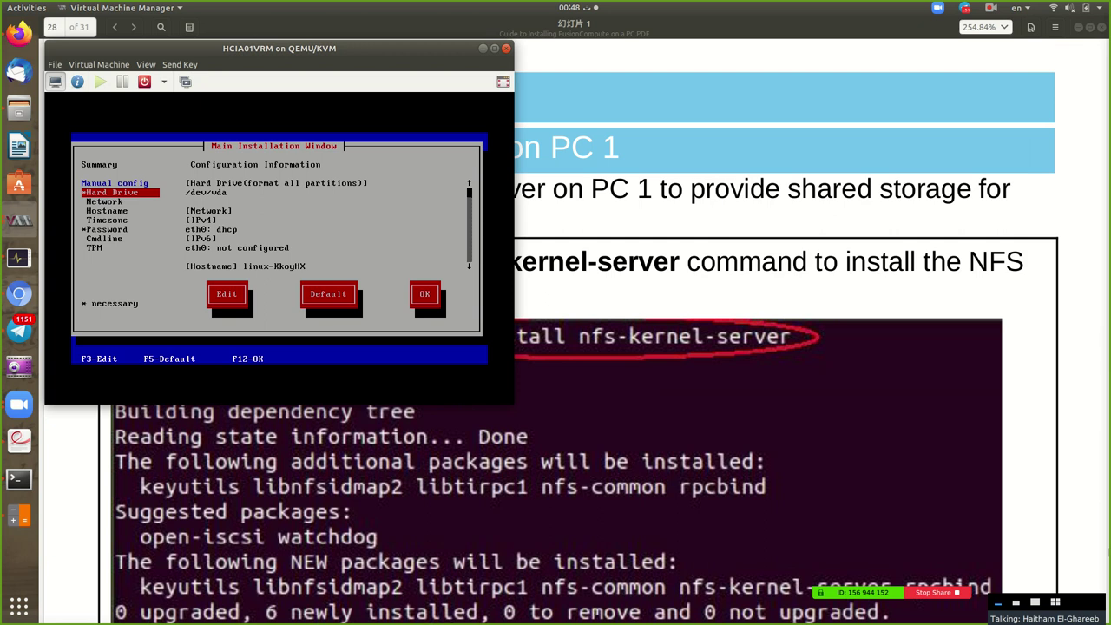
- Close the main manager window and place the HCIA01VRM console beside the guide
{"action": "left_click", "coordinate": [19, 220]}
{"action": "left_click", "coordinate": [126, 274]}
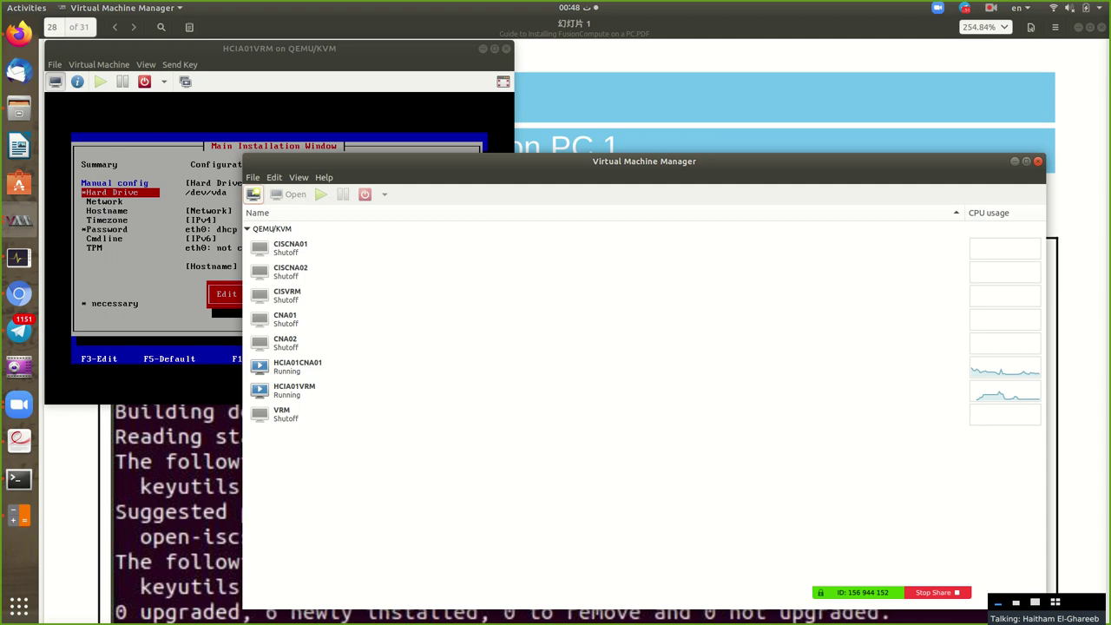
{"action": "key", "text": "ctrl+w"}
{"action": "left_click_drag", "start_coordinate": [277, 47], "coordinate": [711, 54]}
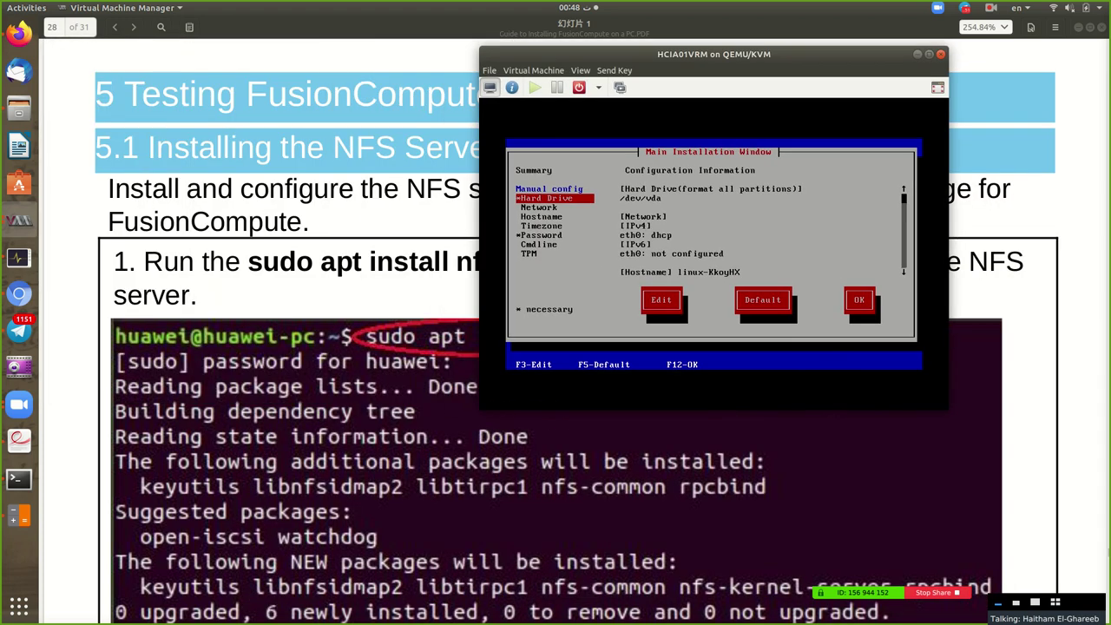
{"action": "left_click", "coordinate": [711, 243]}
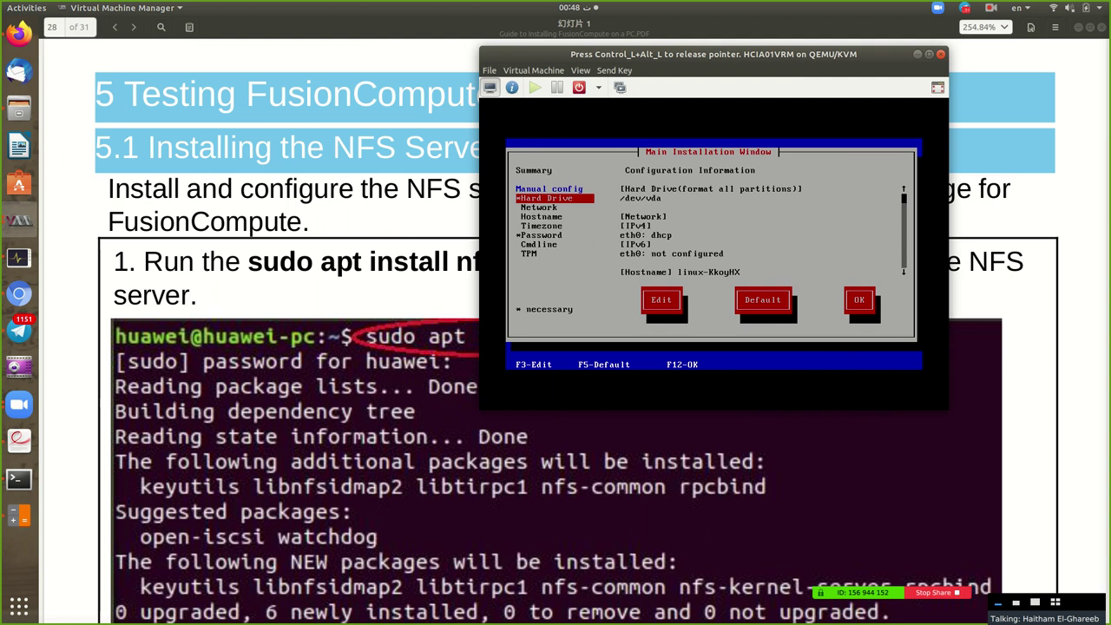
- Open eth0's IPv4 settings in the installer and switch it to manual configuration
{"action": "key", "text": "Down"}
{"action": "key", "text": "Return"}
{"action": "key", "text": "Return"}
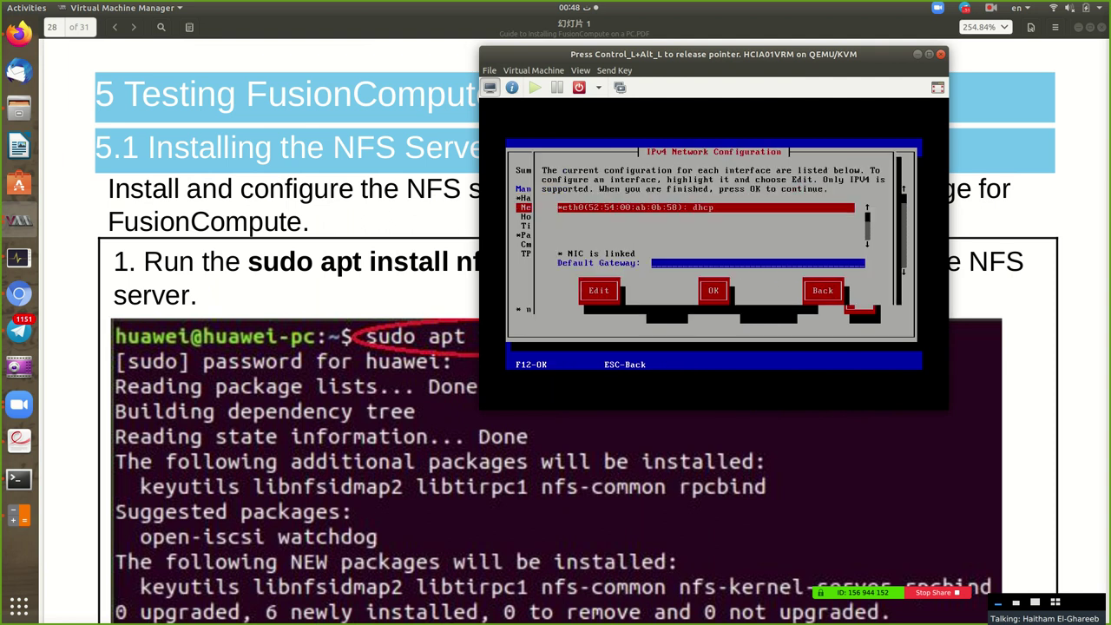
{"action": "key", "text": "Return"}
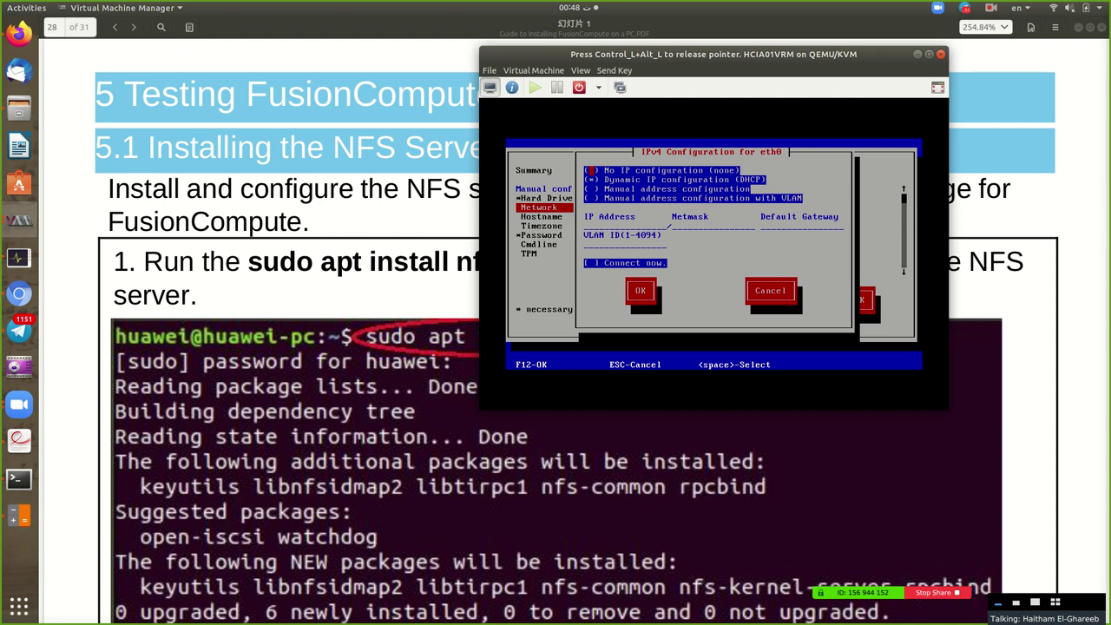
{"action": "key", "text": "Down"}
{"action": "key", "text": "Down"}
{"action": "key", "text": "space"}
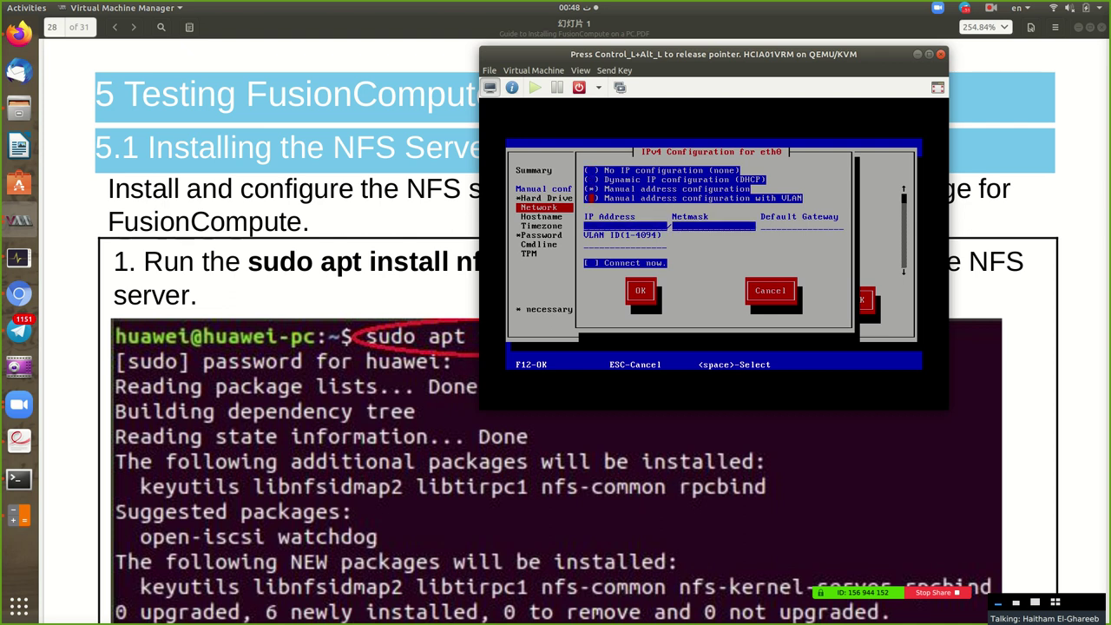
- Enter IP 192.168.1.103, netmask 255.255.255.0 and gateway 192.168.1.100 for eth0, then save
{"action": "type", "text": "192."}
{"action": "type", "text": "168"}
{"action": "type", "text": ".1.103"}
{"action": "type", "text": "2"}
{"action": "type", "text": "55.255.255"}
{"action": "type", "text": ".0"}
{"action": "key", "text": "Tab"}
{"action": "key", "text": "Tab"}
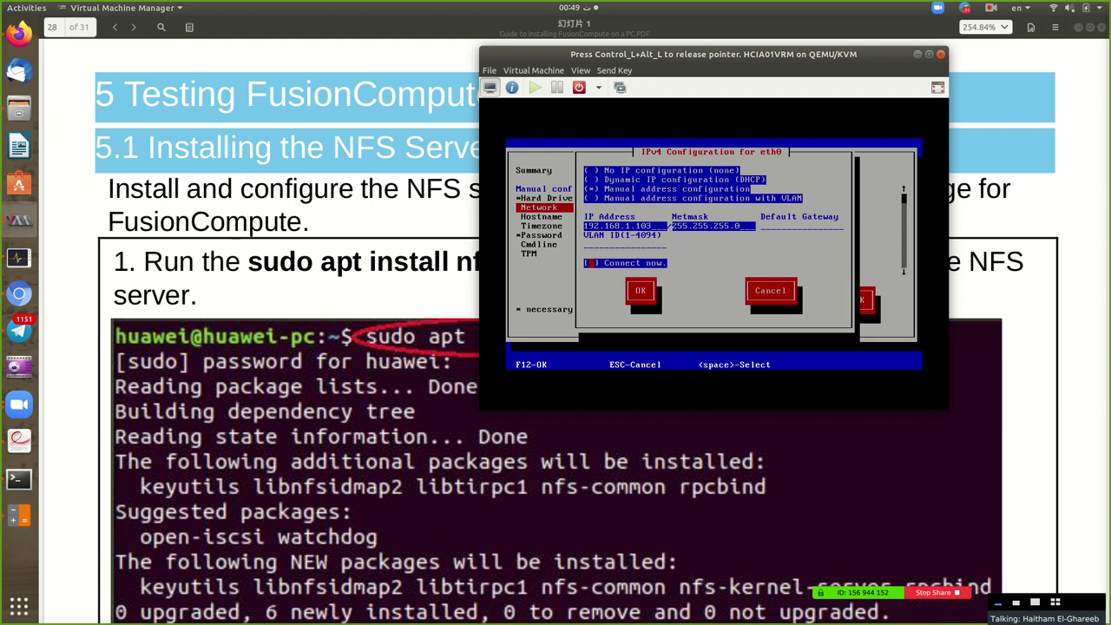
{"action": "key", "text": "shift+Tab"}
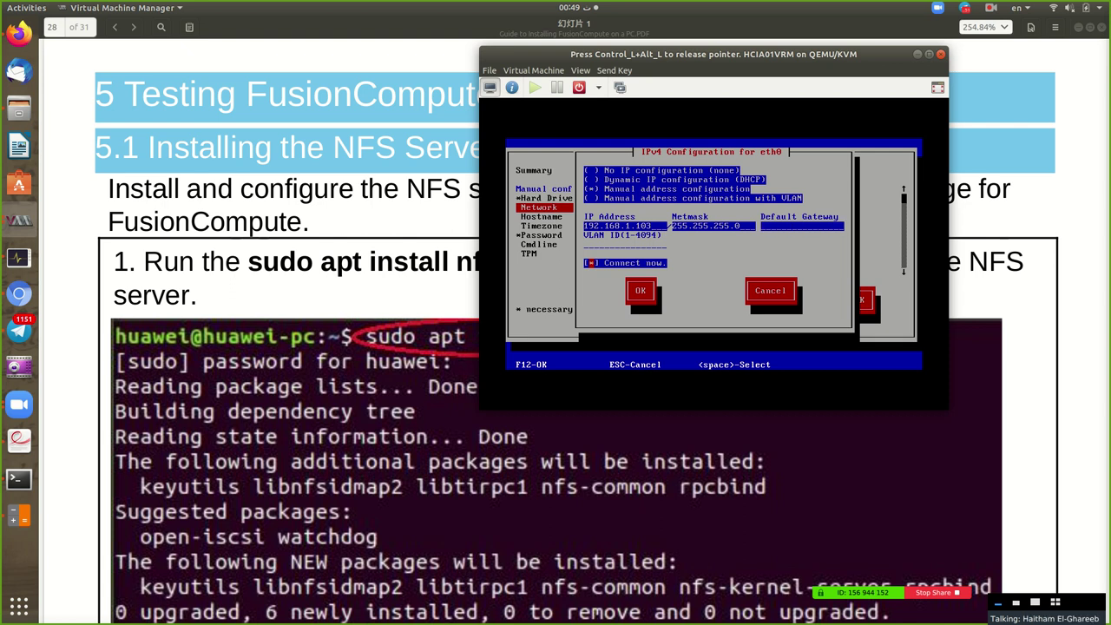
{"action": "key", "text": "Tab"}
{"action": "key", "text": "Tab"}
{"action": "key", "text": "Tab"}
{"action": "key", "text": "Down"}
{"action": "key", "text": "Down"}
{"action": "key", "text": "Down"}
{"action": "type", "text": "192.168.1.100"}
{"action": "key", "text": "Tab"}
{"action": "key", "text": "Tab"}
{"action": "key", "text": "Return"}
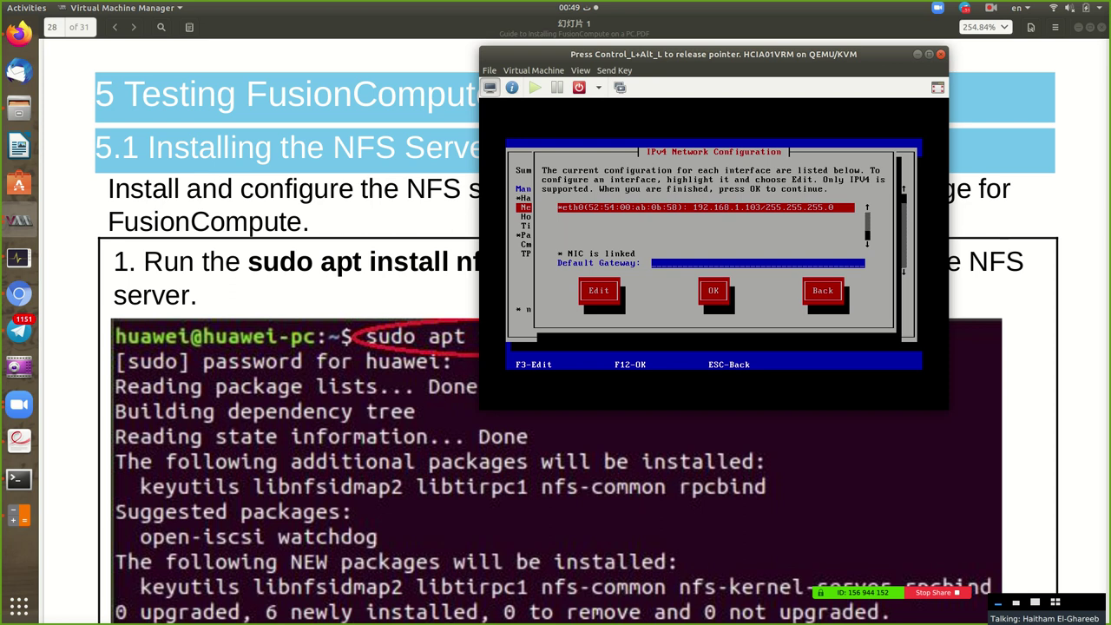
- Remove the gateway from eth0's own IPv4 settings and save them
{"action": "key", "text": "Return"}
{"action": "key", "text": "Down"}
{"action": "key", "text": "Down"}
{"action": "key", "text": "Down"}
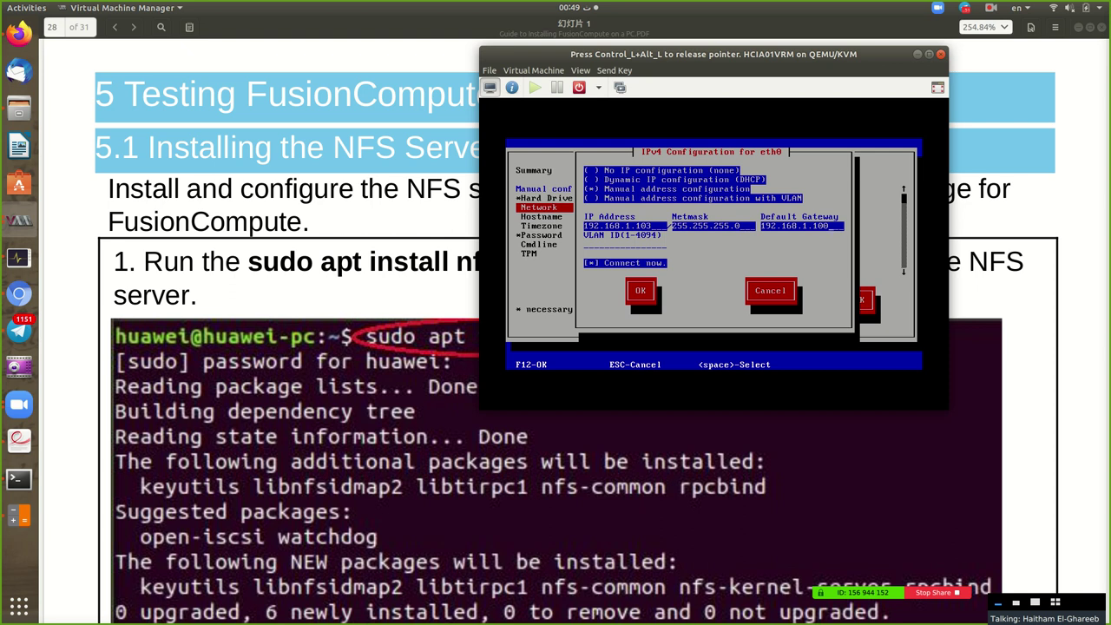
{"action": "key", "text": "BackSpace"}
{"action": "key", "text": "Tab"}
{"action": "key", "text": "Return"}
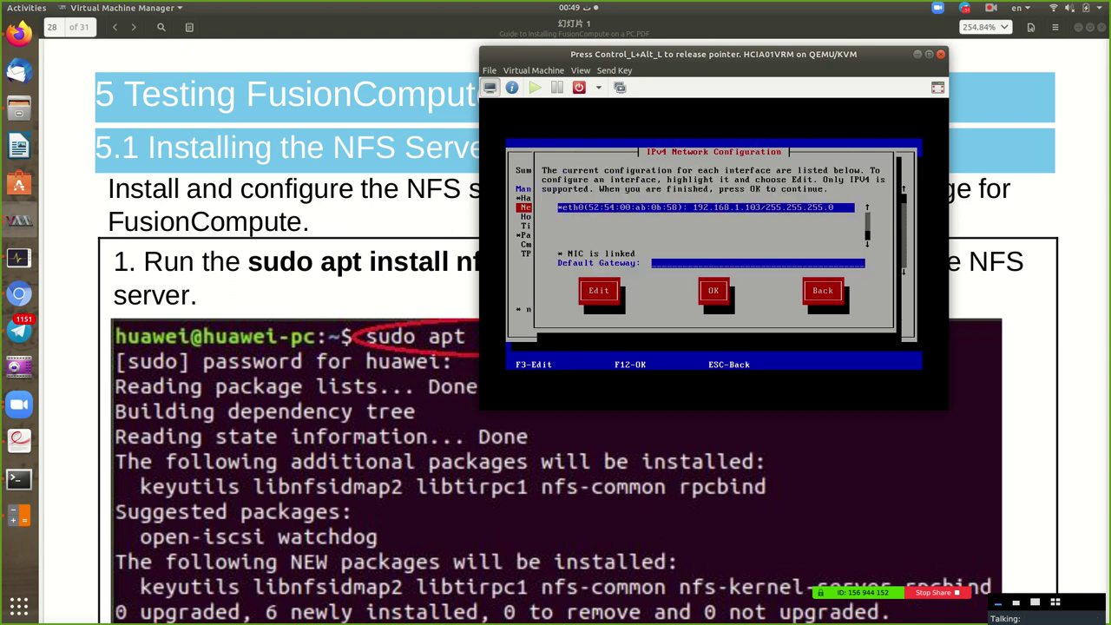
- Set the overall default gateway to 192.168.1.100 and accept the IPv4 network configuration
{"action": "key", "text": "Up"}
{"action": "type", "text": "192.168.1"}
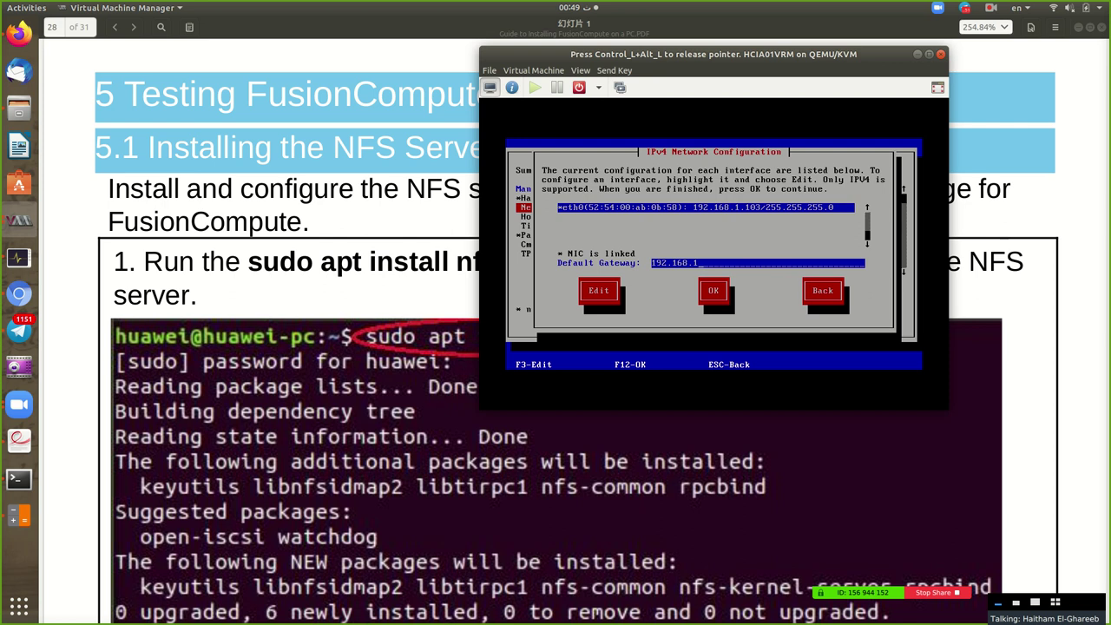
{"action": "type", "text": ".100"}
{"action": "key", "text": "Tab"}
{"action": "key", "text": "Tab"}
{"action": "key", "text": "Return"}
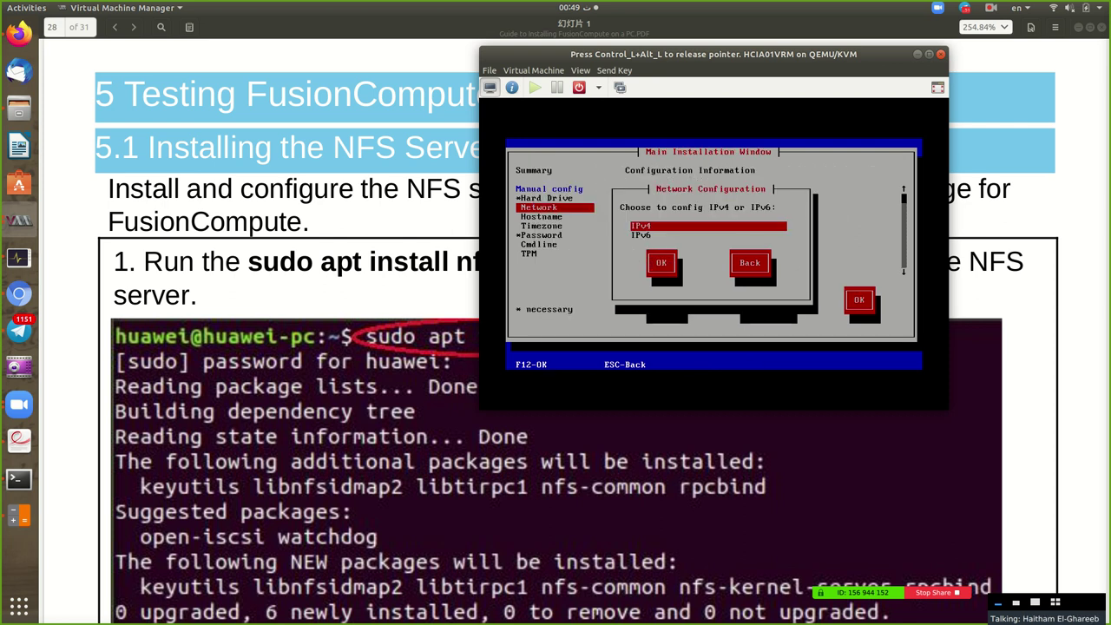
{"action": "key", "text": "Return"}
{"action": "key", "text": "Tab"}
{"action": "key", "text": "Tab"}
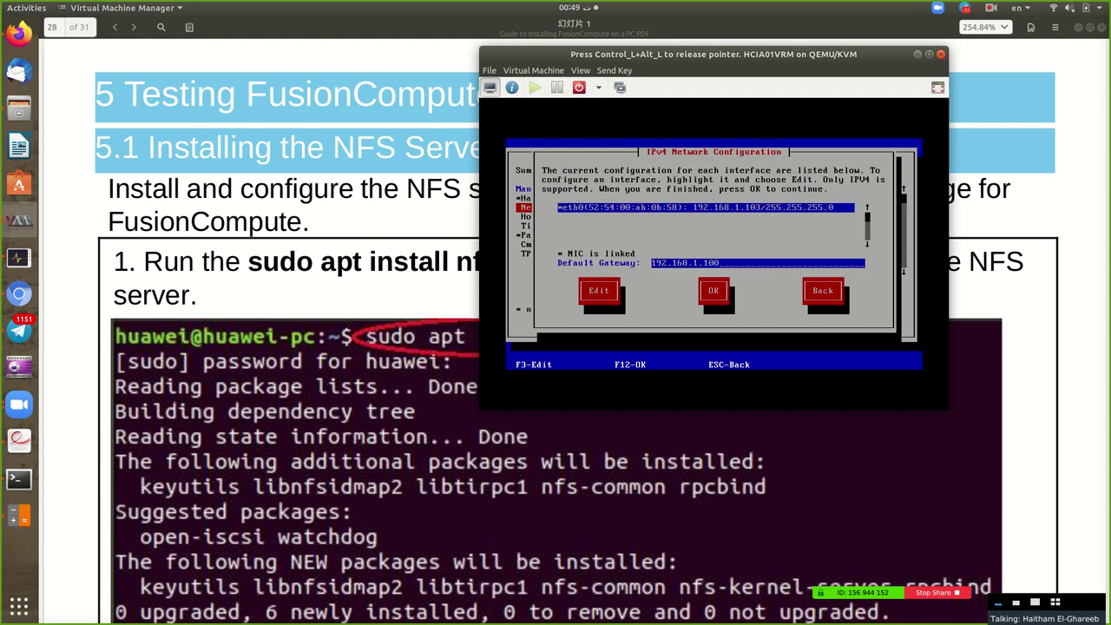
{"action": "key", "text": "Return"}
- Enter HCIA01VRM in the installer's Hostname settings and confirm it
{"action": "key", "text": "Tab"}
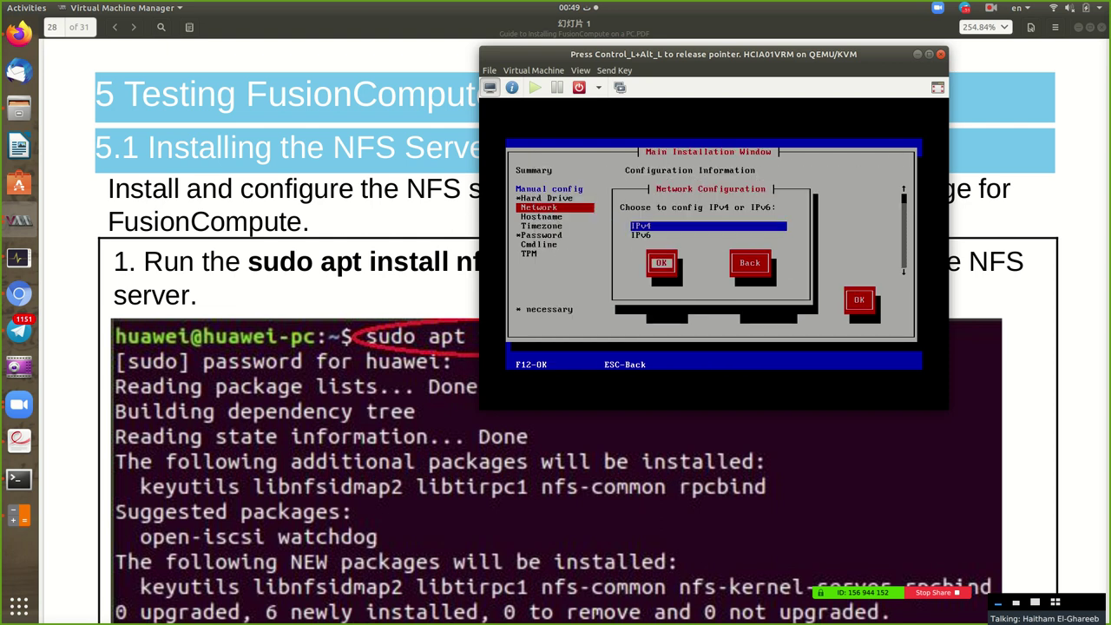
{"action": "key", "text": "Return"}
{"action": "key", "text": "Down"}
{"action": "key", "text": "Return"}
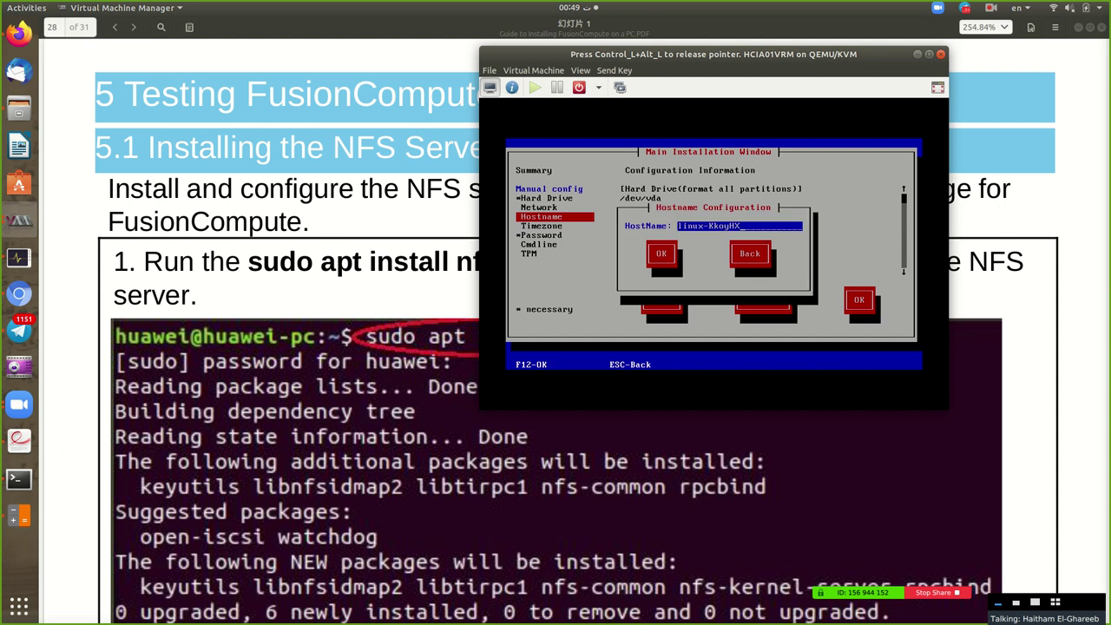
{"action": "type", "text": "HCIA01VRM"}
{"action": "key", "text": "Tab"}
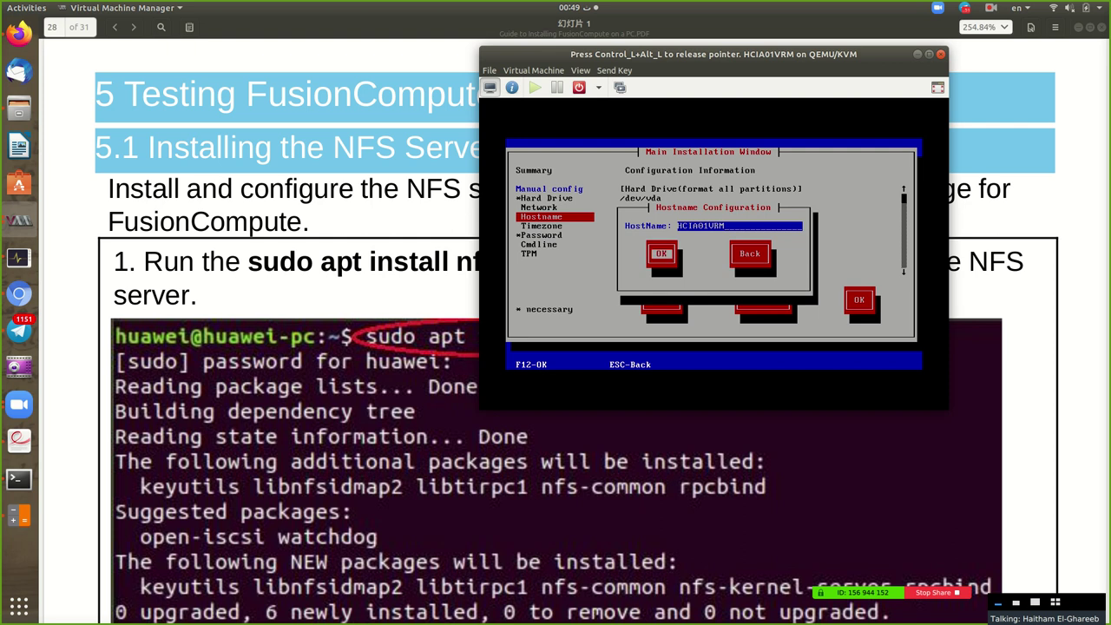
{"action": "key", "text": "Return"}
{"action": "key", "text": "Down"}
{"action": "key", "text": "Return"}
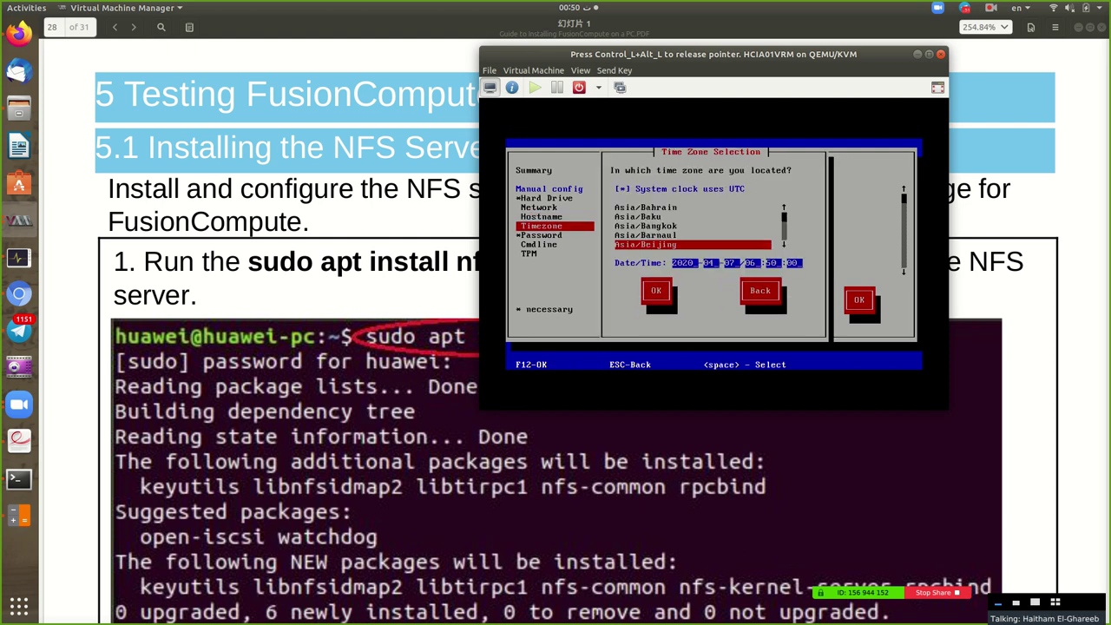
- Select Africa/Cairo in the Time Zone Selection list and confirm it
{"action": "key", "text": "Up"}
{"action": "key", "text": "Up"}
{"action": "key", "text": "Up"}
{"action": "key", "text": "Up"}
{"action": "key", "text": "Up"}
{"action": "key", "text": "Up"}
{"action": "key", "text": "Up"}
{"action": "key", "text": "Up"}
{"action": "key", "text": "Up"}
{"action": "key", "text": "Up"}
{"action": "key", "text": "Up"}
{"action": "key", "text": "Up"}
{"action": "key", "text": "Up"}
{"action": "key", "text": "Up"}
{"action": "key", "text": "Up"}
{"action": "key", "text": "Up"}
{"action": "key", "text": "Up"}
{"action": "key", "text": "Up"}
{"action": "key", "text": "Up"}
{"action": "key", "text": "Up"}
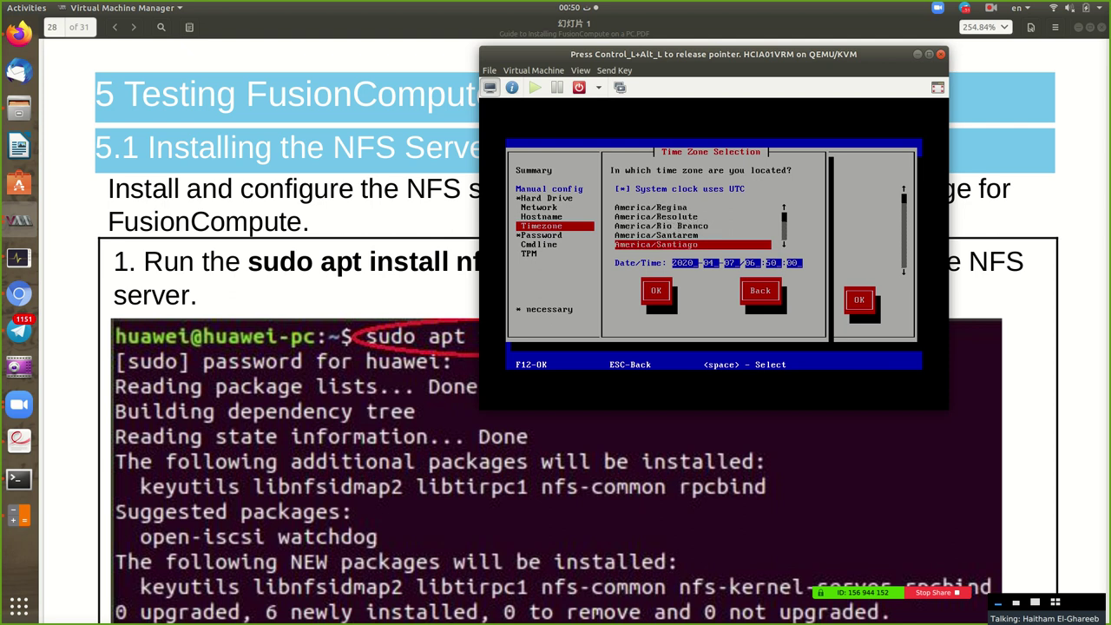
{"action": "key", "text": "Up"}
{"action": "key", "text": "Up"}
{"action": "key", "text": "Up"}
{"action": "key", "text": "Up"}
{"action": "key", "text": "Up"}
{"action": "key", "text": "Up"}
{"action": "key", "text": "Up"}
{"action": "key", "text": "Up"}
{"action": "key", "text": "Up"}
{"action": "key", "text": "Up"}
{"action": "key", "text": "Up"}
{"action": "key", "text": "Up"}
{"action": "key", "text": "Up"}
{"action": "key", "text": "Up"}
{"action": "key", "text": "Up"}
{"action": "key", "text": "Up"}
{"action": "key", "text": "Up"}
{"action": "key", "text": "Up"}
{"action": "key", "text": "Up"}
{"action": "key", "text": "Up"}
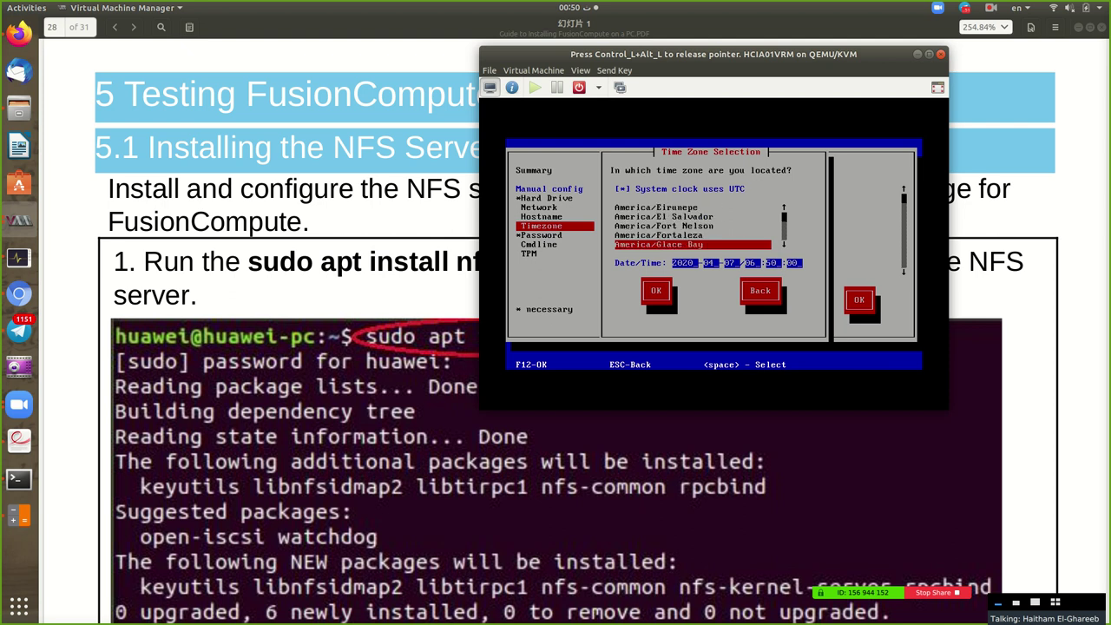
{"action": "key", "text": "Up"}
{"action": "key", "text": "Up"}
{"action": "key", "text": "Up"}
{"action": "key", "text": "Up"}
{"action": "key", "text": "Down"}
{"action": "key", "text": "Down"}
{"action": "key", "text": "Down"}
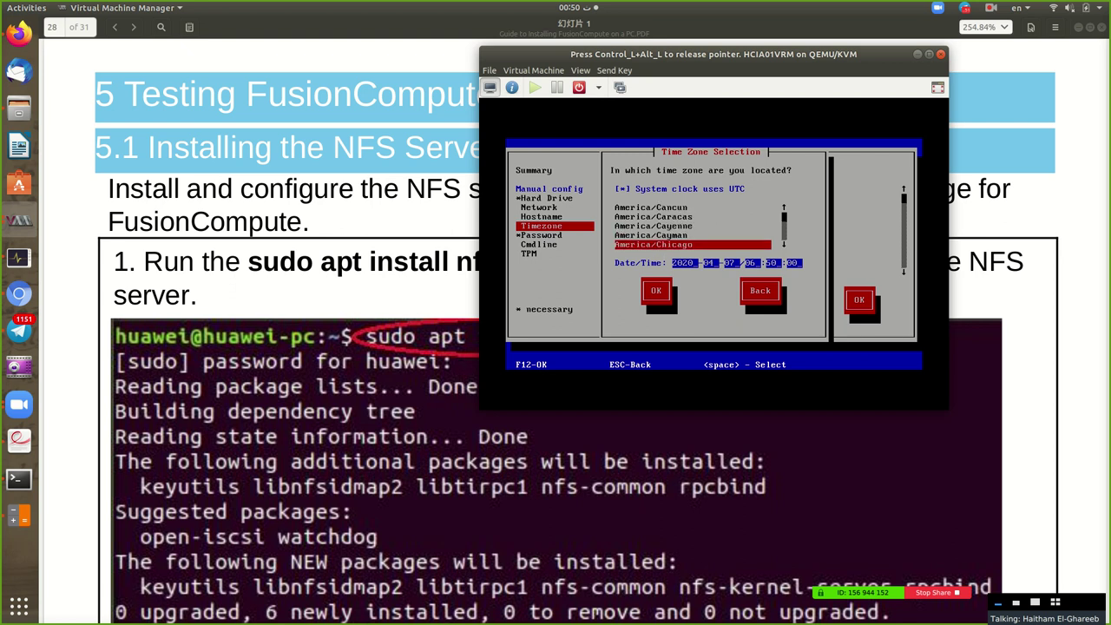
{"action": "key", "text": "Up"}
{"action": "key", "text": "Up"}
{"action": "key", "text": "Up"}
{"action": "key", "text": "Up"}
{"action": "key", "text": "Up"}
{"action": "key", "text": "Up"}
{"action": "key", "text": "Up"}
{"action": "key", "text": "Up"}
{"action": "key", "text": "Up"}
{"action": "key", "text": "Up"}
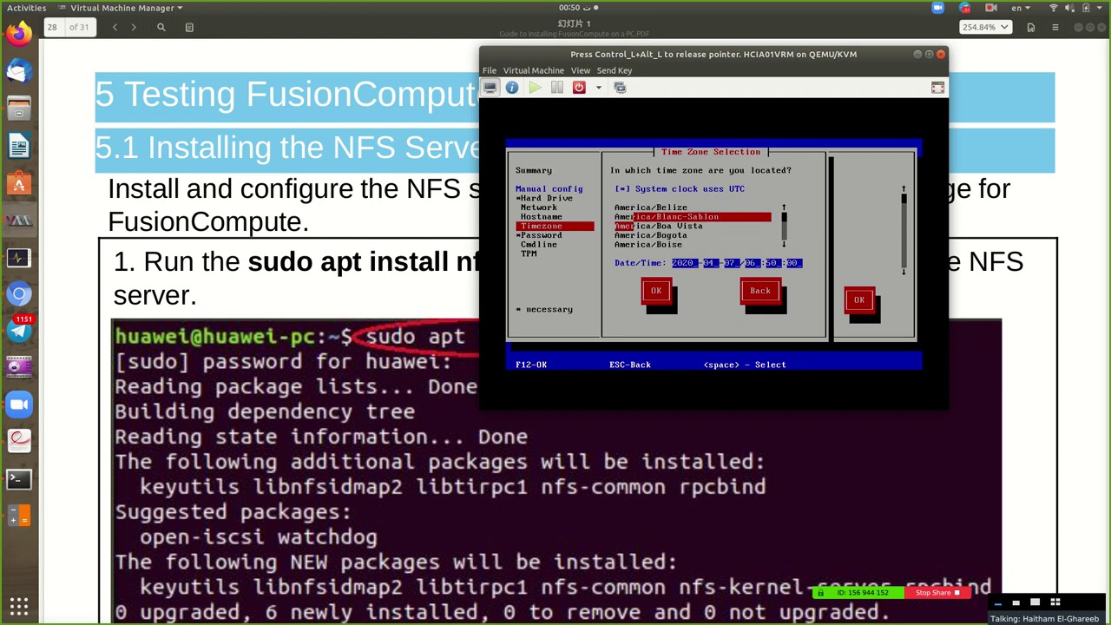
{"action": "key", "text": "Down"}
{"action": "key", "text": "Down"}
{"action": "key", "text": "Down"}
{"action": "key", "text": "Down"}
{"action": "key", "text": "Down"}
{"action": "key", "text": "Down"}
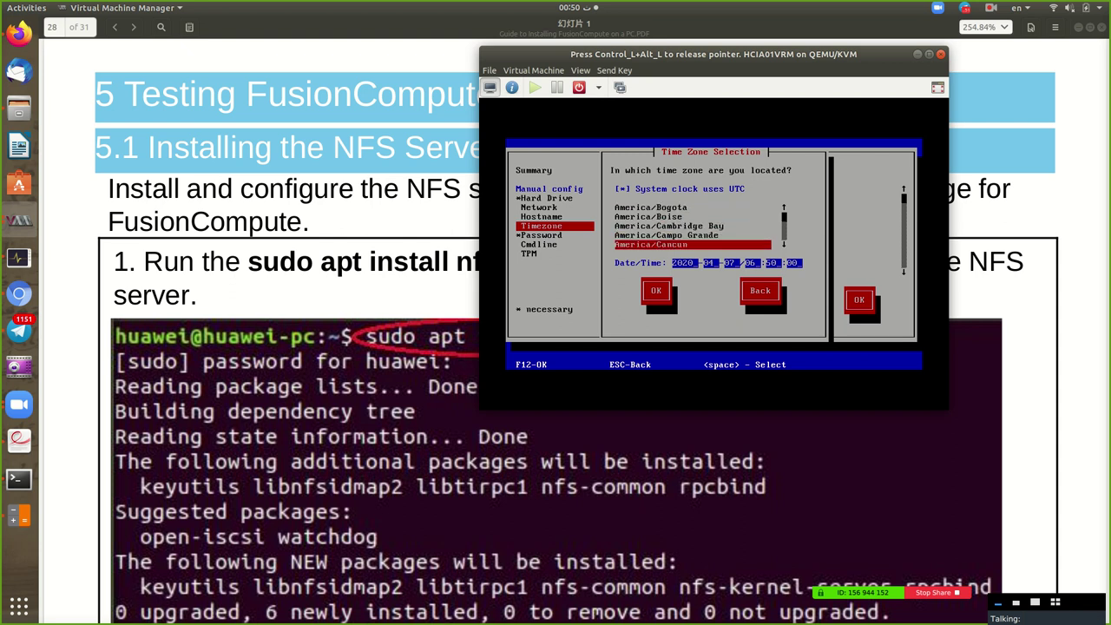
{"action": "key", "text": "Up"}
{"action": "key", "text": "Up"}
{"action": "key", "text": "Up"}
{"action": "key", "text": "Up"}
{"action": "key", "text": "Up"}
{"action": "key", "text": "Up"}
{"action": "key", "text": "Up"}
{"action": "key", "text": "Up"}
{"action": "key", "text": "Up"}
{"action": "key", "text": "Up"}
{"action": "key", "text": "Up"}
{"action": "key", "text": "Up"}
{"action": "key", "text": "Up"}
{"action": "key", "text": "Up"}
{"action": "key", "text": "Up"}
{"action": "key", "text": "Up"}
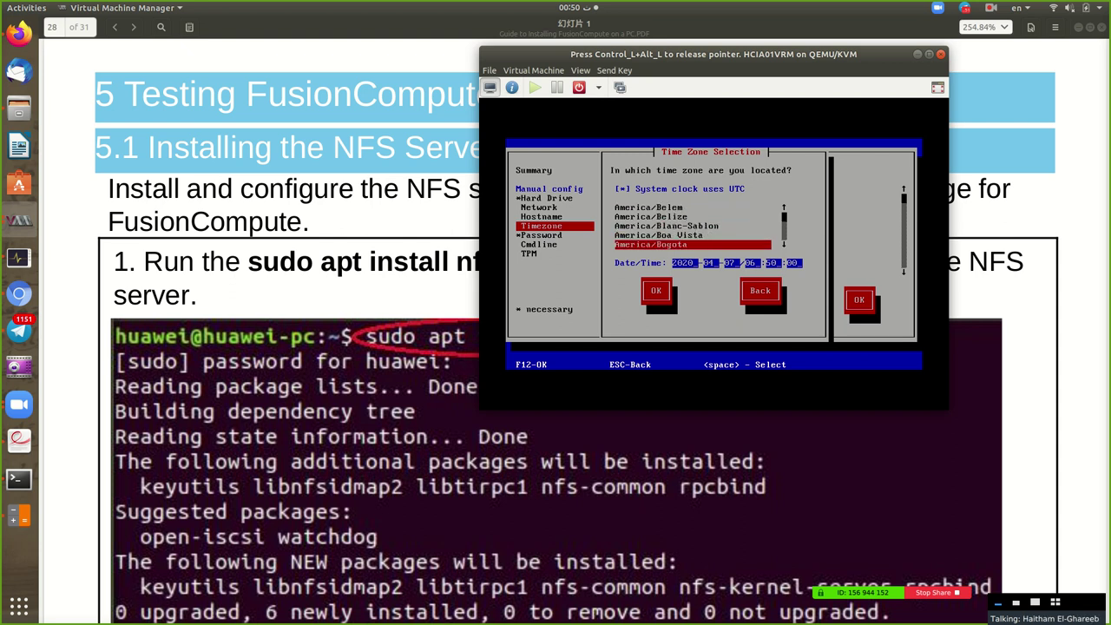
{"action": "key", "text": "Page_Up"}
{"action": "key", "text": "Page_Up"}
{"action": "key", "text": "Page_Up"}
{"action": "key", "text": "Page_Up"}
{"action": "key", "text": "Page_Up"}
{"action": "key", "text": "Page_Up"}
{"action": "key", "text": "Page_Up"}
{"action": "key", "text": "Page_Up"}
{"action": "key", "text": "Page_Up"}
{"action": "key", "text": "Page_Up"}
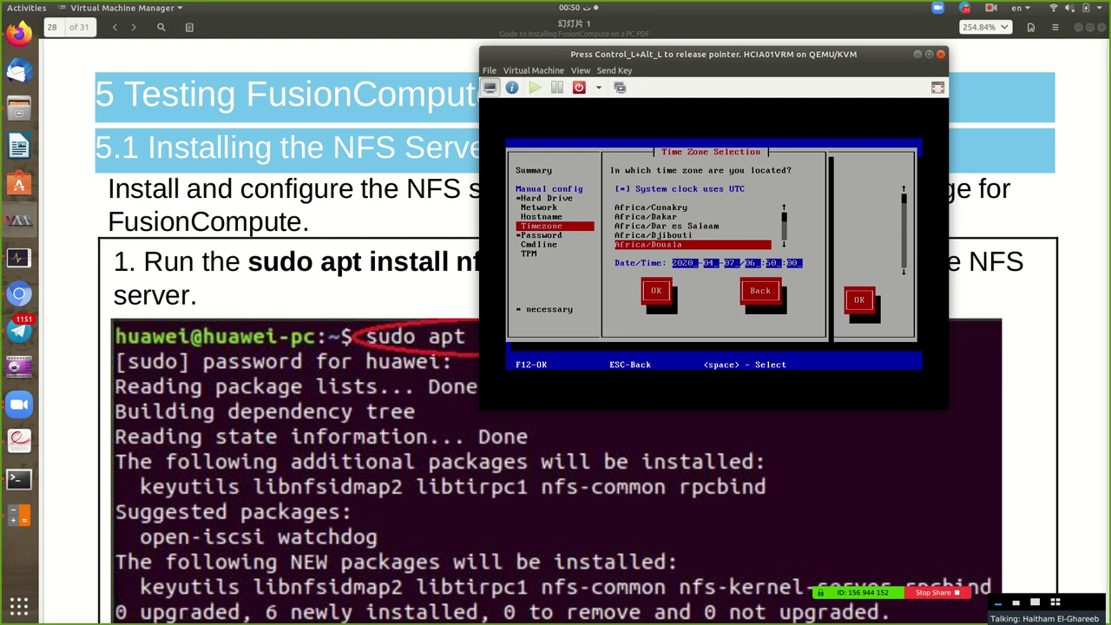
{"action": "key", "text": "Up"}
{"action": "key", "text": "Up"}
{"action": "key", "text": "Up"}
{"action": "key", "text": "Up"}
{"action": "key", "text": "Up"}
{"action": "key", "text": "Up"}
{"action": "key", "text": "Up"}
{"action": "key", "text": "Up"}
{"action": "key", "text": "Up"}
{"action": "key", "text": "Up"}
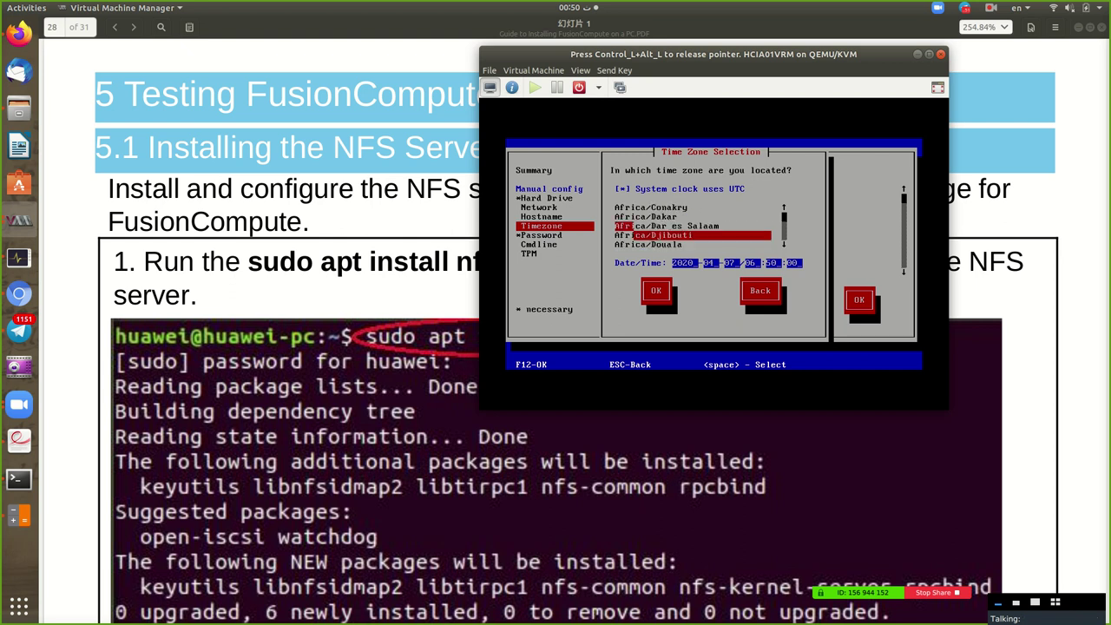
{"action": "key", "text": "Down"}
{"action": "key", "text": "Down"}
{"action": "key", "text": "Down"}
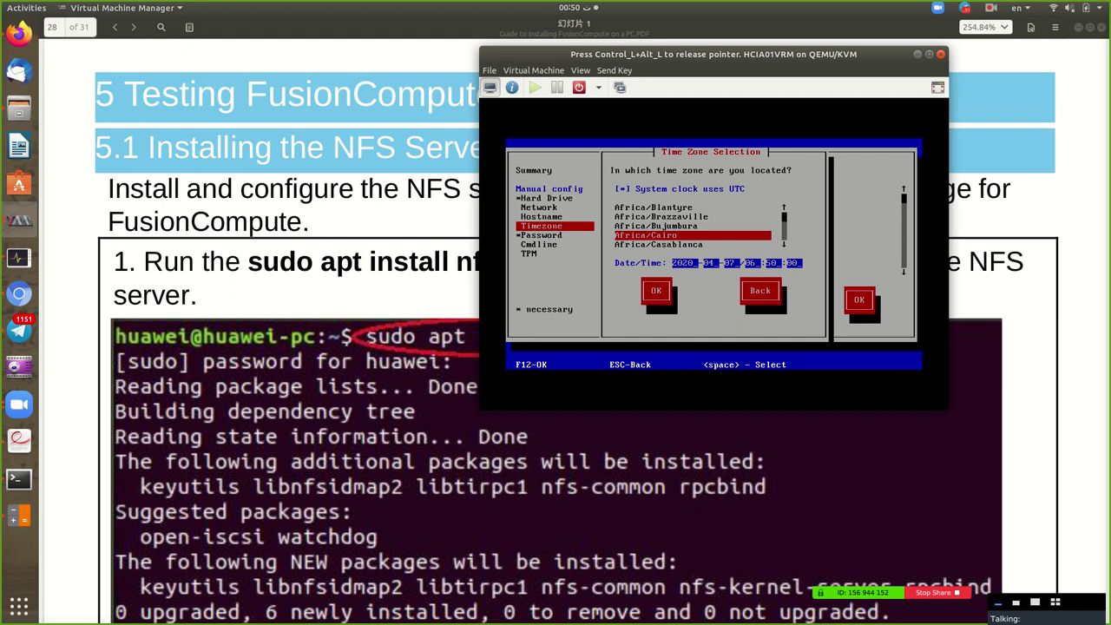
{"action": "key", "text": "Tab"}
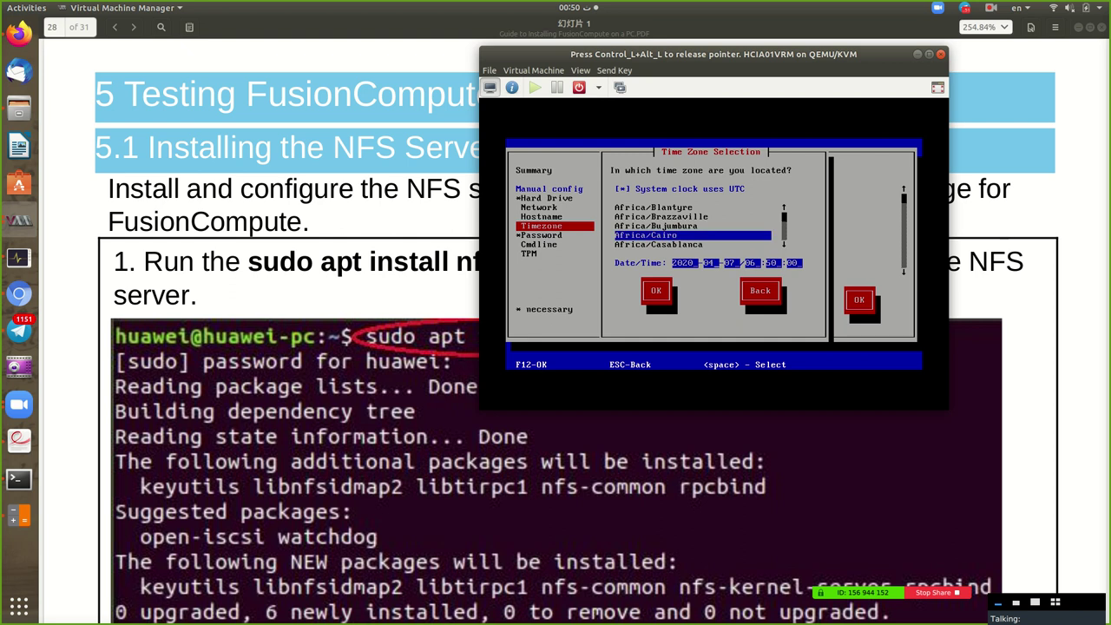
{"action": "key", "text": "Tab"}
{"action": "key", "text": "Return"}
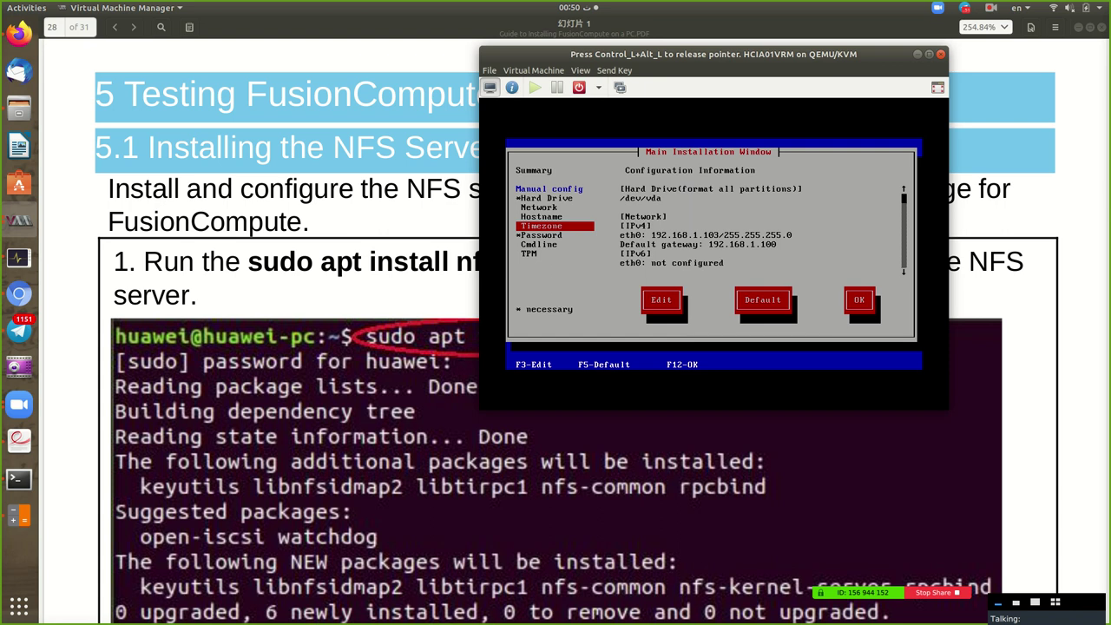
- Recheck the Africa/Cairo time zone, then enter the root password in Root Password Setting
{"action": "key", "text": "Return"}
{"action": "key", "text": "Tab"}
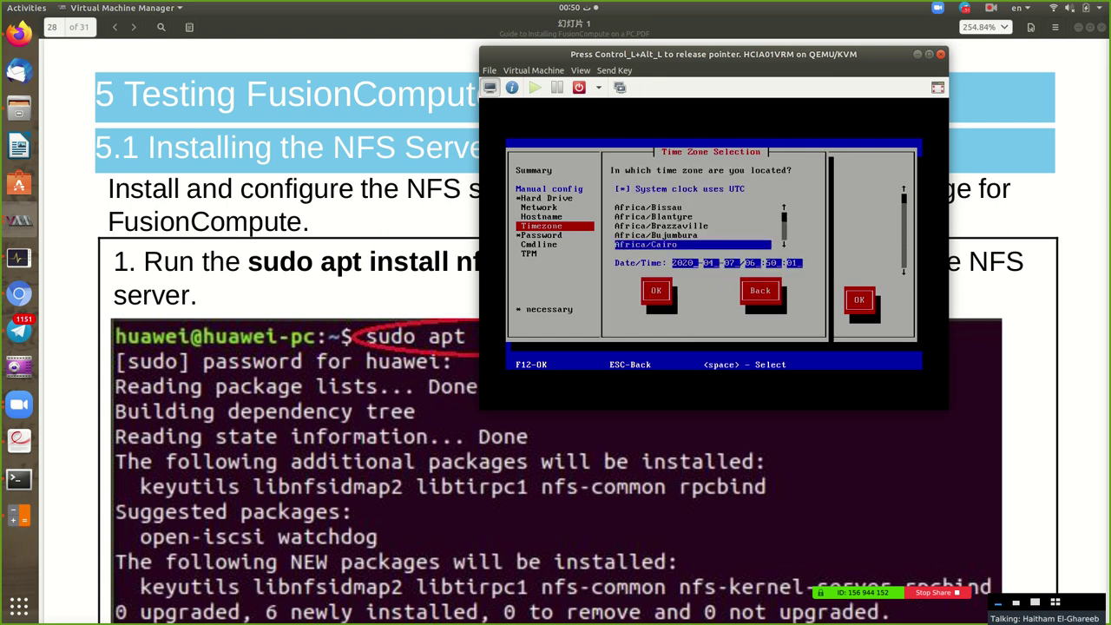
{"action": "key", "text": "Tab"}
{"action": "key", "text": "Return"}
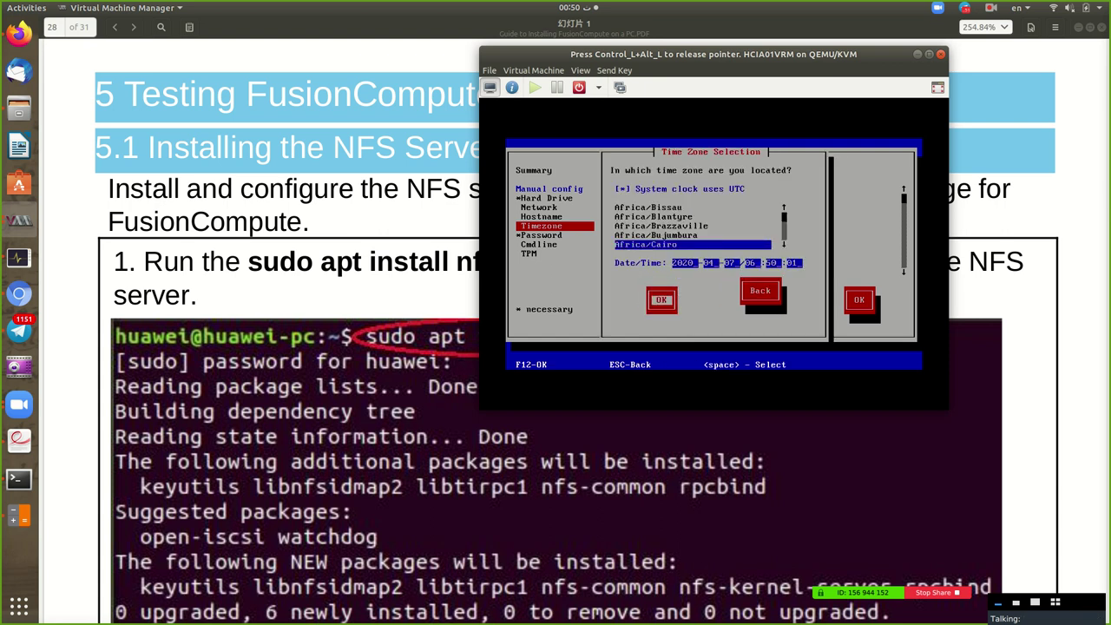
{"action": "key", "text": "Down"}
{"action": "key", "text": "Return"}
{"action": "type", "text": "**************"}
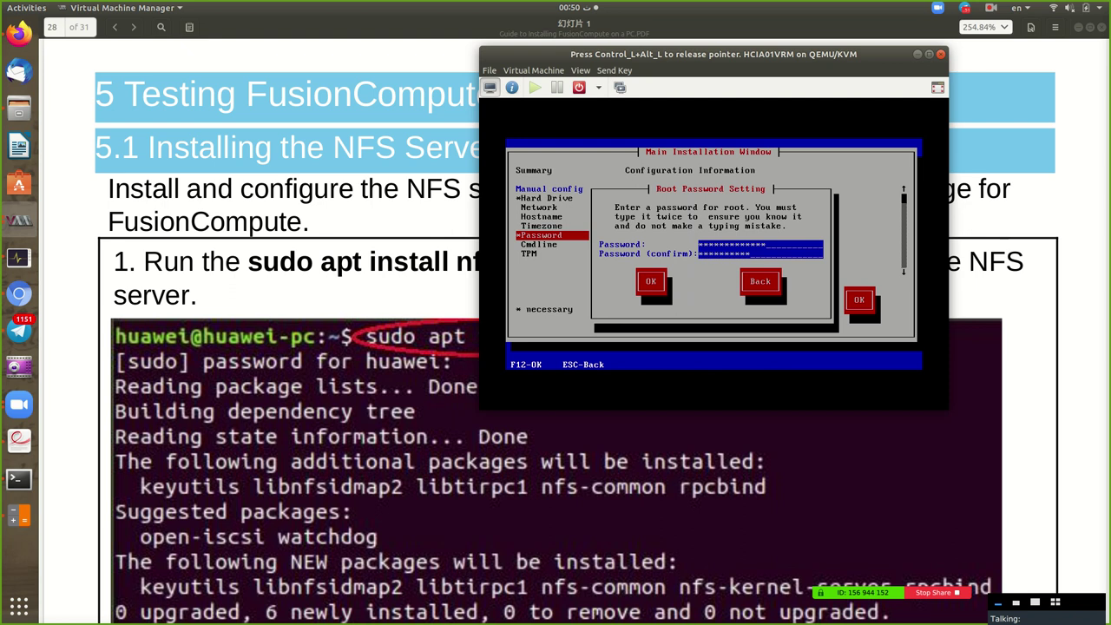
- Save the root password and accept the configuration summary, default disk layout, and confirmation prompts
{"action": "key", "text": "Tab"}
{"action": "key", "text": "Return"}
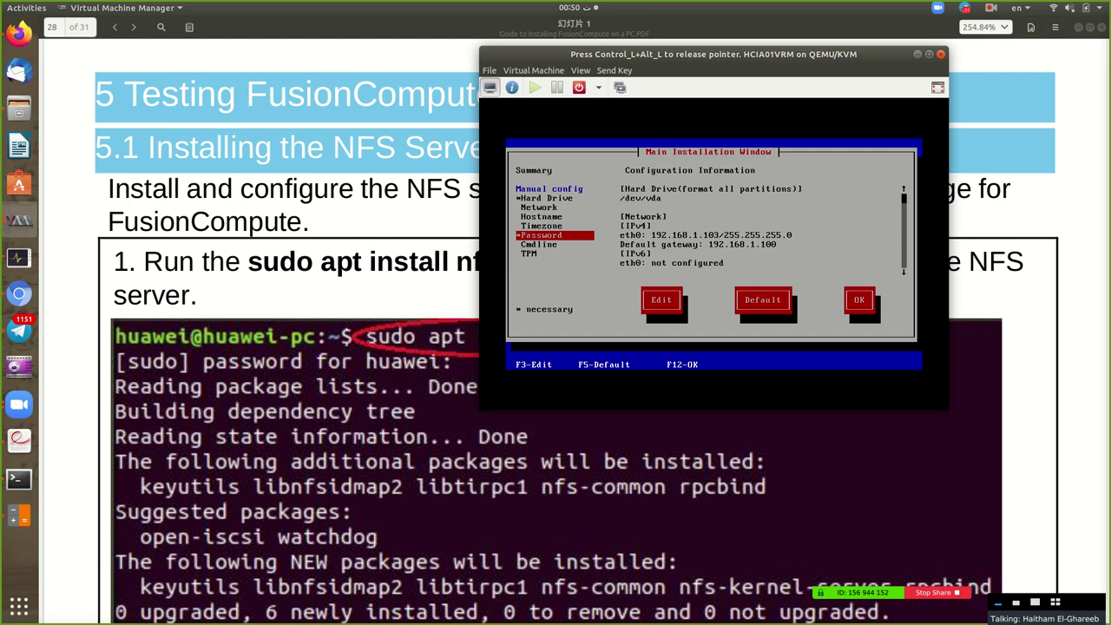
{"action": "key", "text": "Tab"}
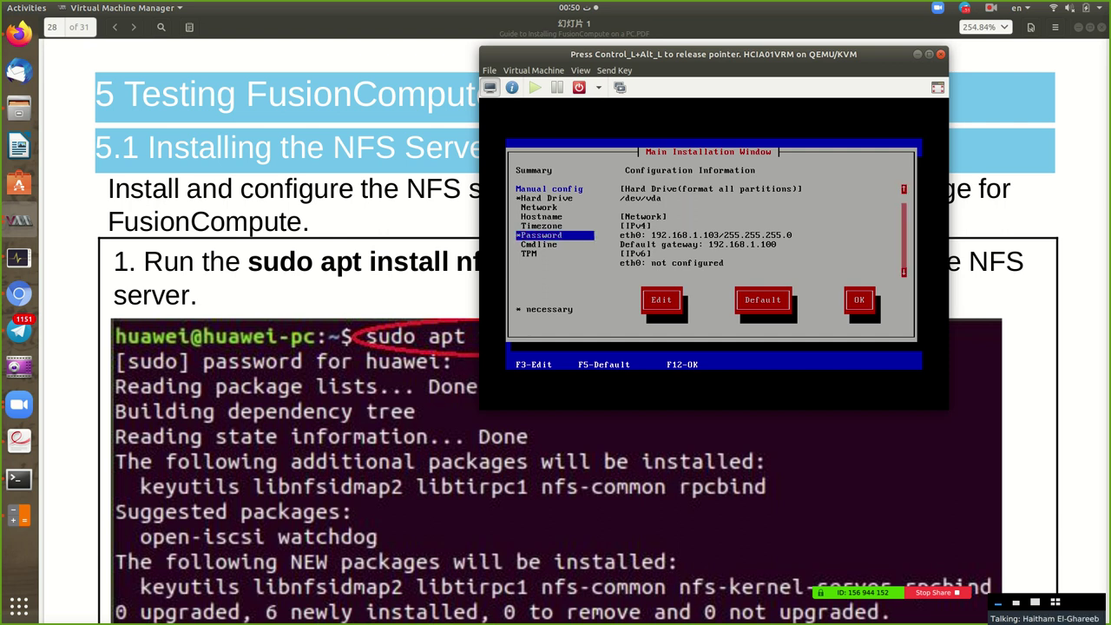
{"action": "key", "text": "Tab"}
{"action": "key", "text": "Tab"}
{"action": "key", "text": "Tab"}
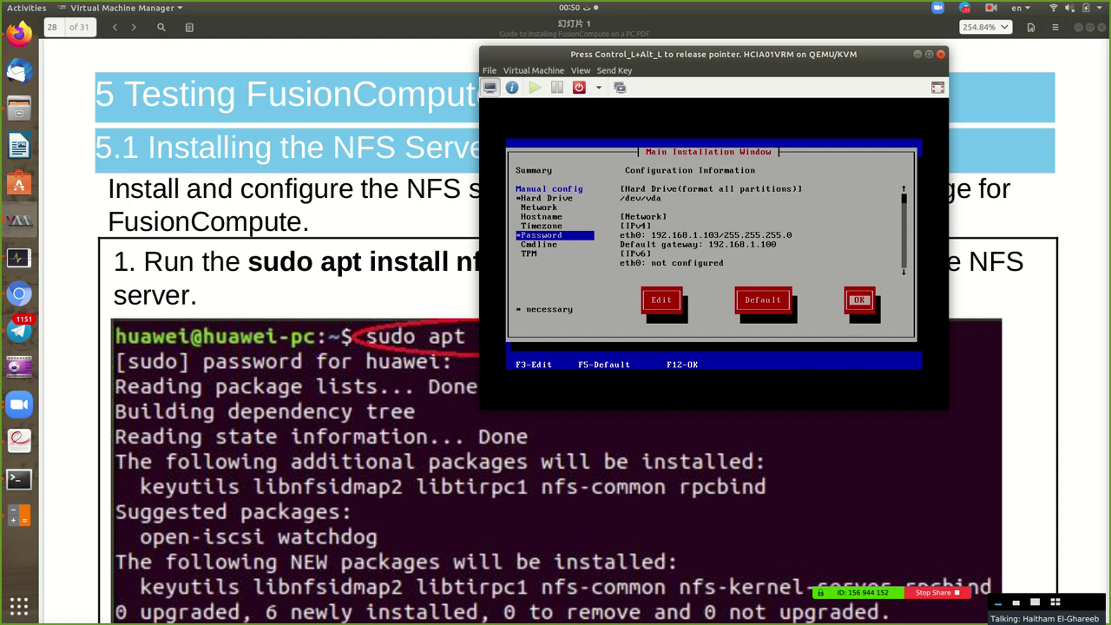
{"action": "key", "text": "Return"}
{"action": "key", "text": "Return"}
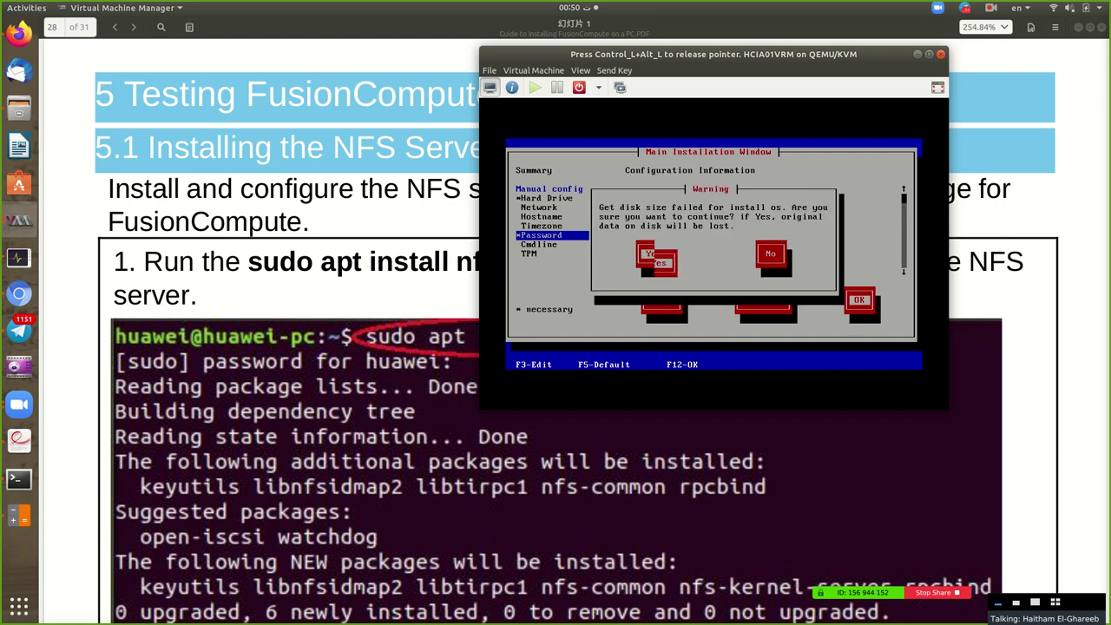
{"action": "key", "text": "Return"}
{"action": "key", "text": "Return"}
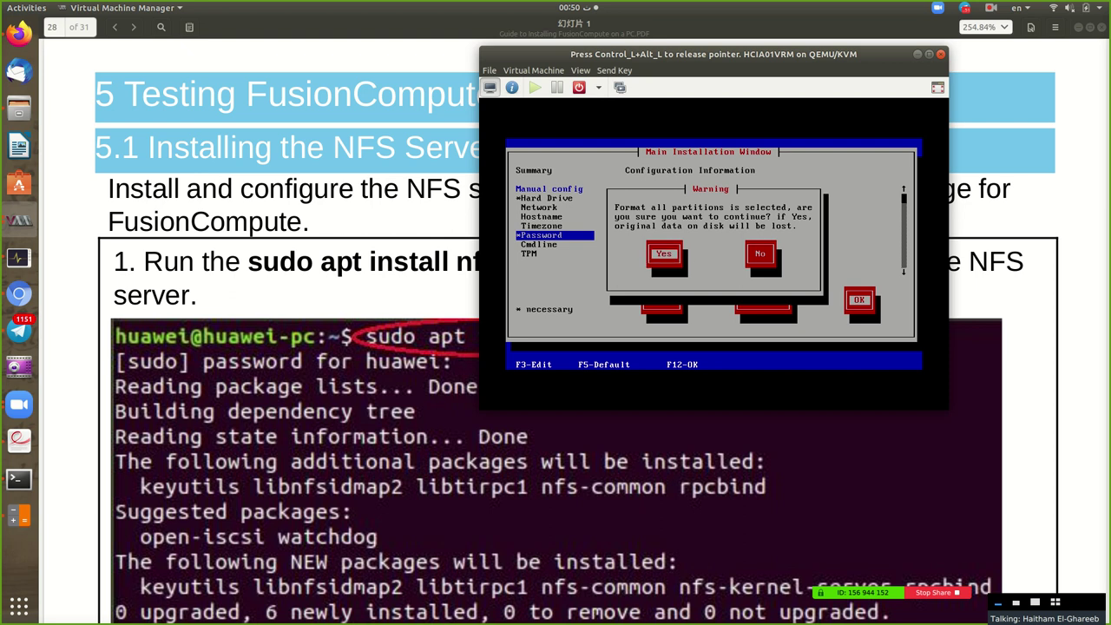
{"action": "key", "text": "Return"}
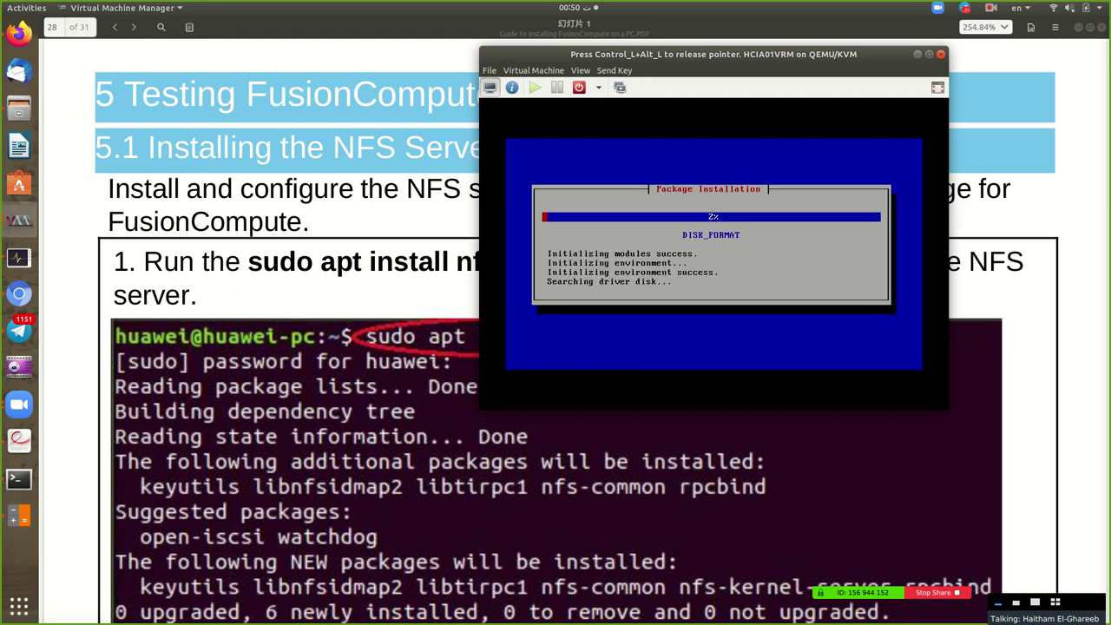
- Move the formatting VRM console aside and select the guide's nfs-kernel-server install command
{"action": "key", "text": "ctrl+alt"}
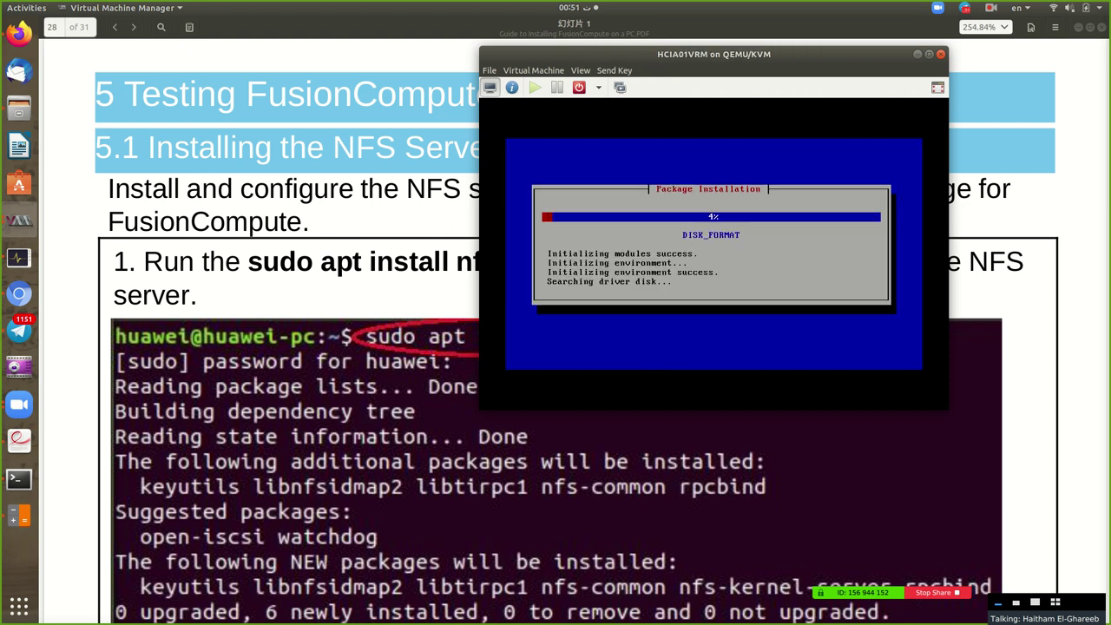
{"action": "left_click_drag", "start_coordinate": [713, 54], "coordinate": [874, 44]}
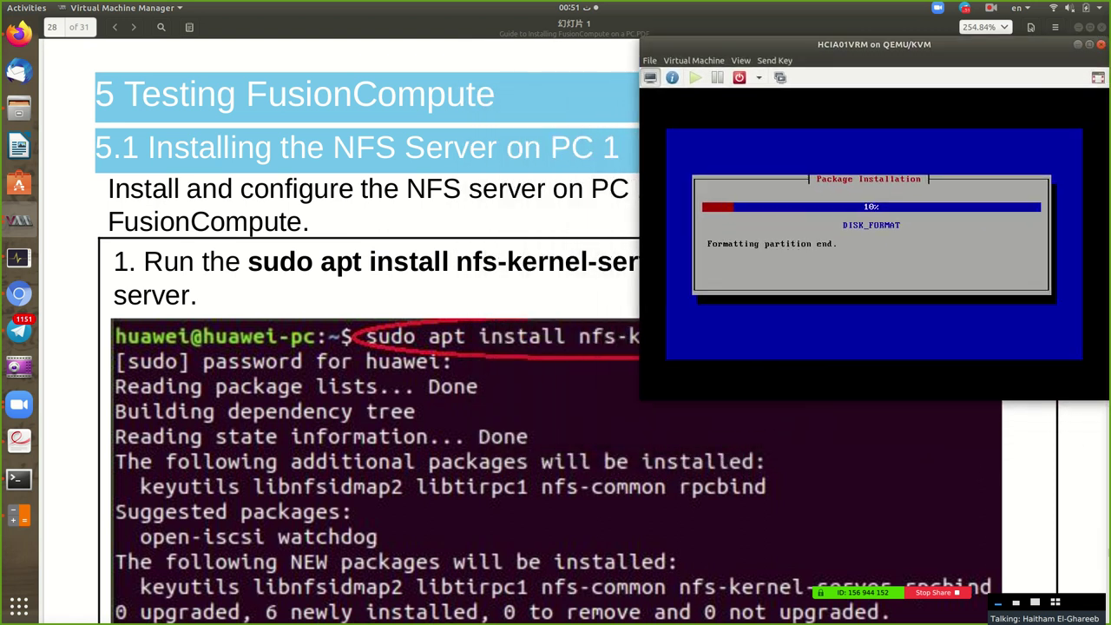
{"action": "scroll", "coordinate": [347, 348], "scroll_direction": "up", "scroll_amount": 3}
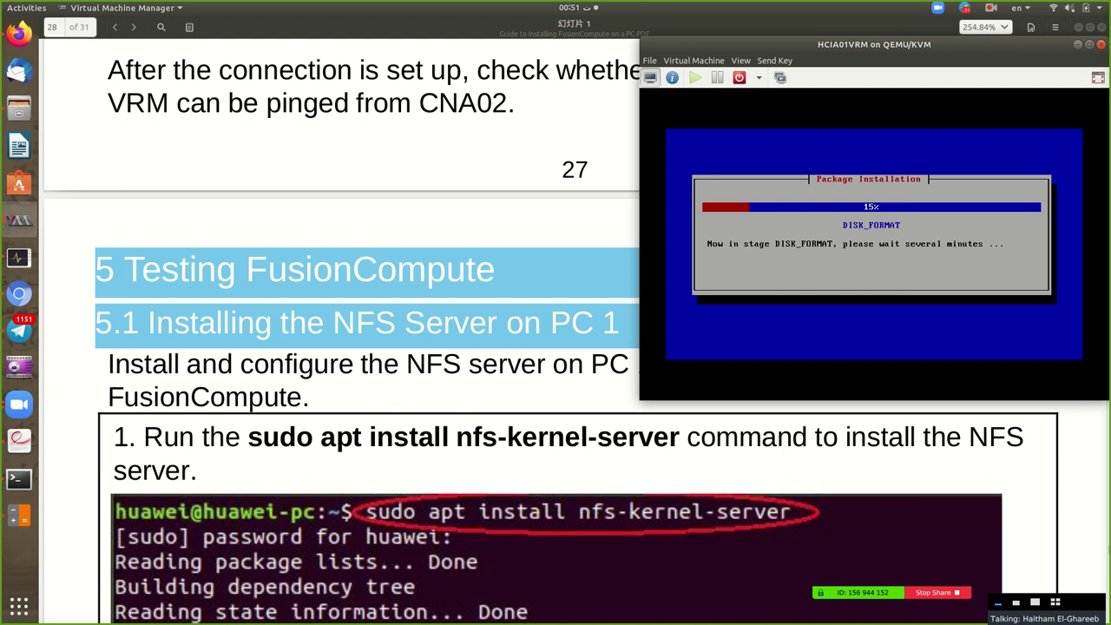
{"action": "key", "text": "alt+Tab"}
{"action": "left_click_drag", "start_coordinate": [473, 438], "coordinate": [679, 438]}
- Copy the nfs-kernel-server install command from the guide and run it with sudo in Terminal
{"action": "right_click", "coordinate": [661, 444]}
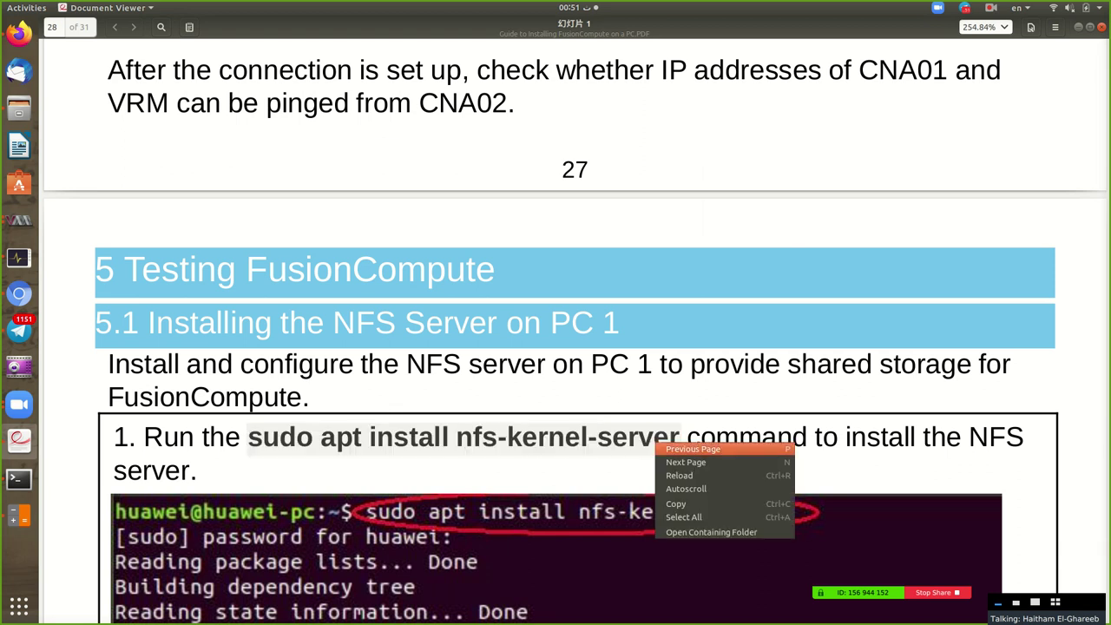
{"action": "left_click", "coordinate": [676, 504]}
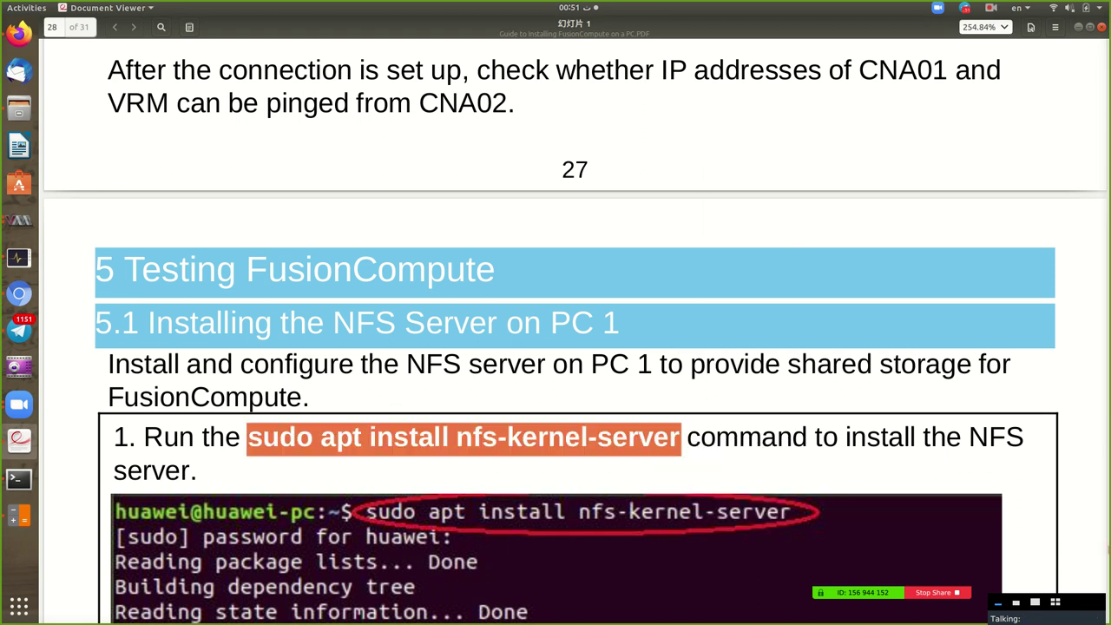
{"action": "left_click", "coordinate": [19, 478]}
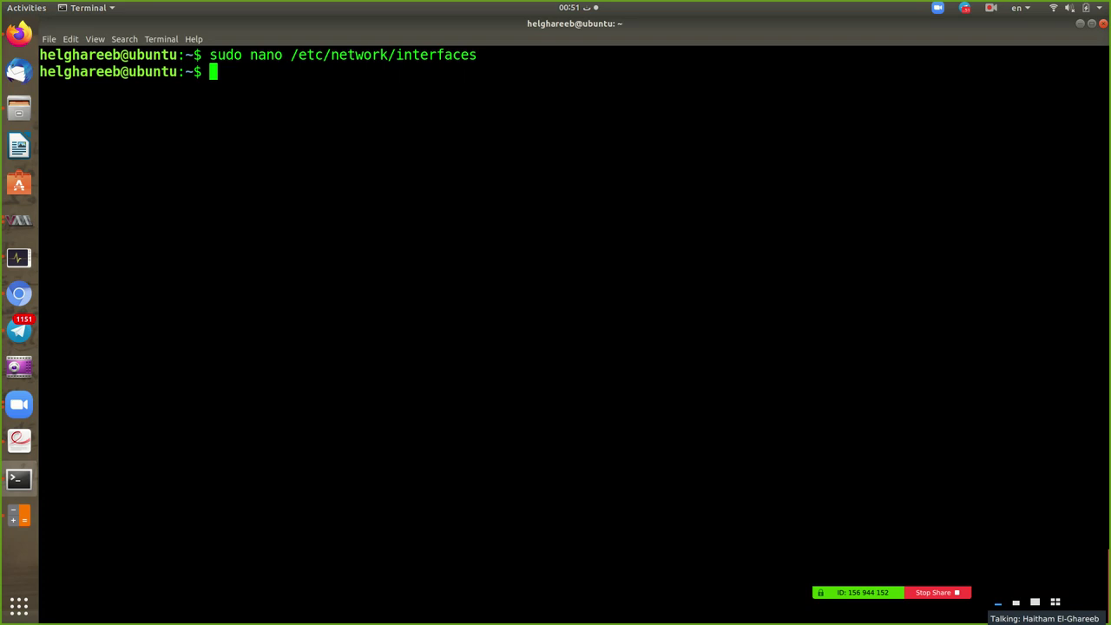
{"action": "key", "text": "ctrl+shift+v"}
{"action": "key", "text": "Return"}
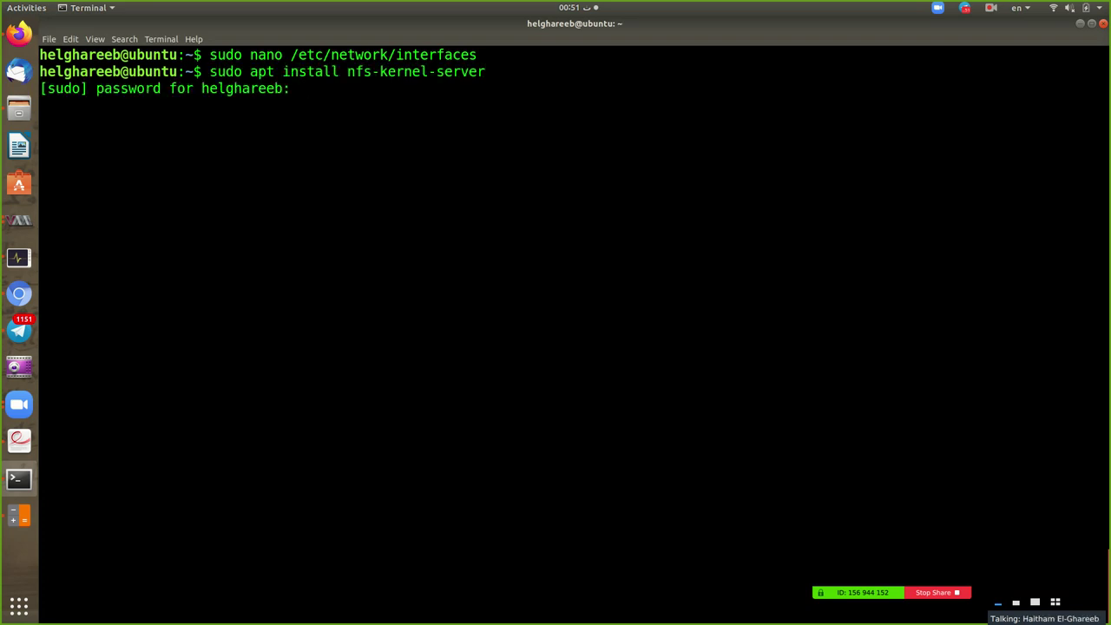
{"action": "key", "text": "Return"}
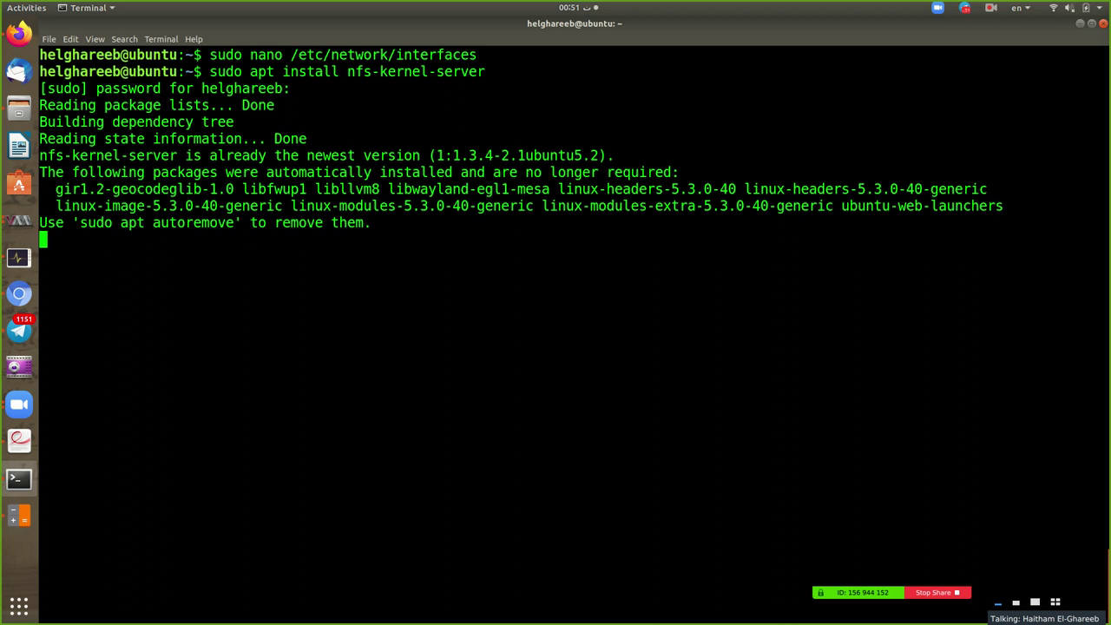
- Return to the guide and scroll down to step 2, installing vim
{"action": "key", "text": "alt+Tab"}
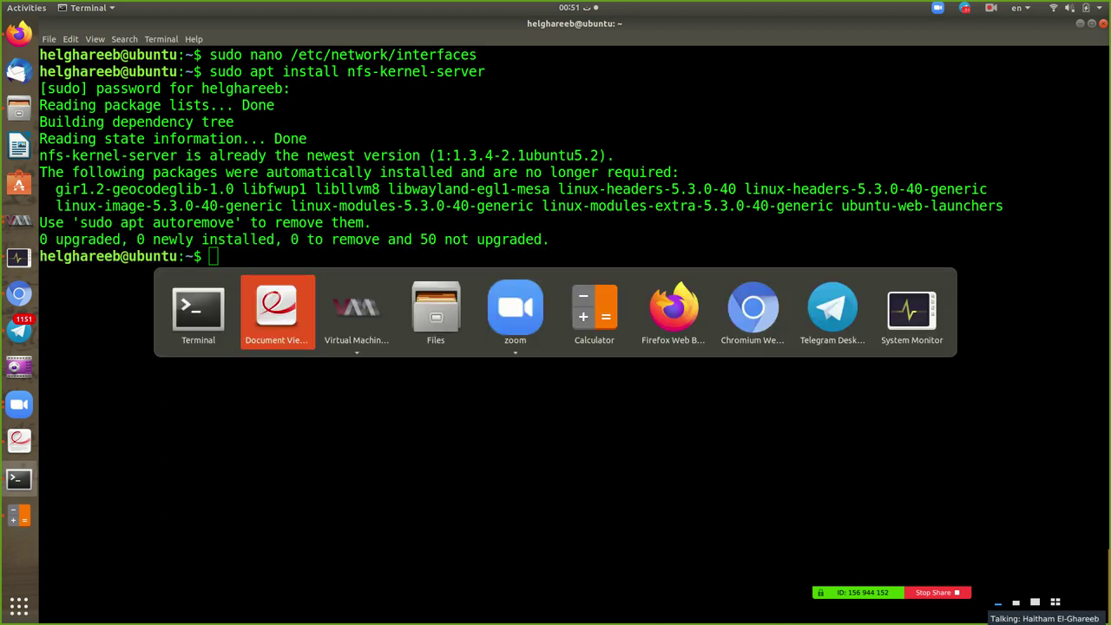
{"action": "key", "text": "alt+Tab"}
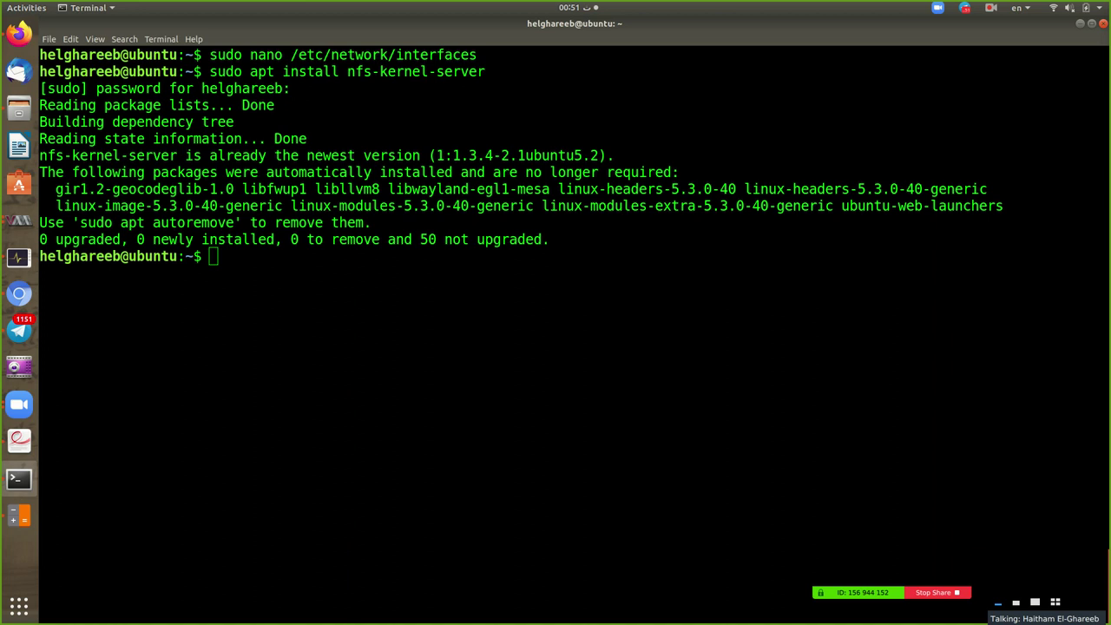
{"action": "key", "text": "alt+Tab"}
{"action": "scroll", "coordinate": [555, 347], "scroll_direction": "down", "scroll_amount": 3}
{"action": "scroll", "coordinate": [555, 347], "scroll_direction": "down", "scroll_amount": 5}
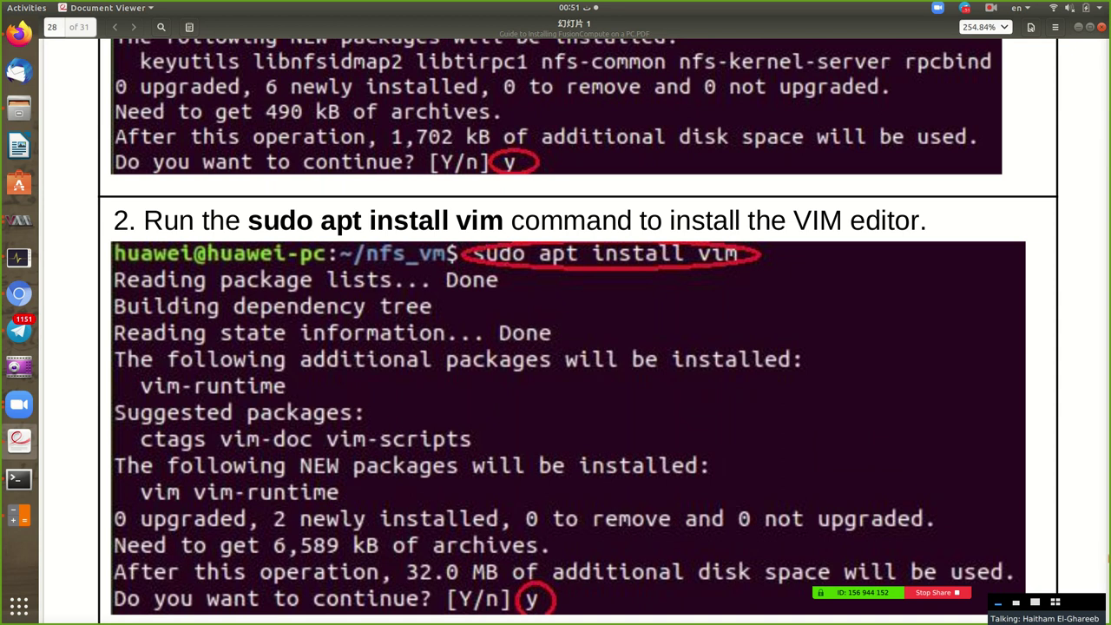
- Create an HCIA01 folder inside Documents with mkdir
{"action": "scroll", "coordinate": [555, 347], "scroll_direction": "down", "scroll_amount": 5}
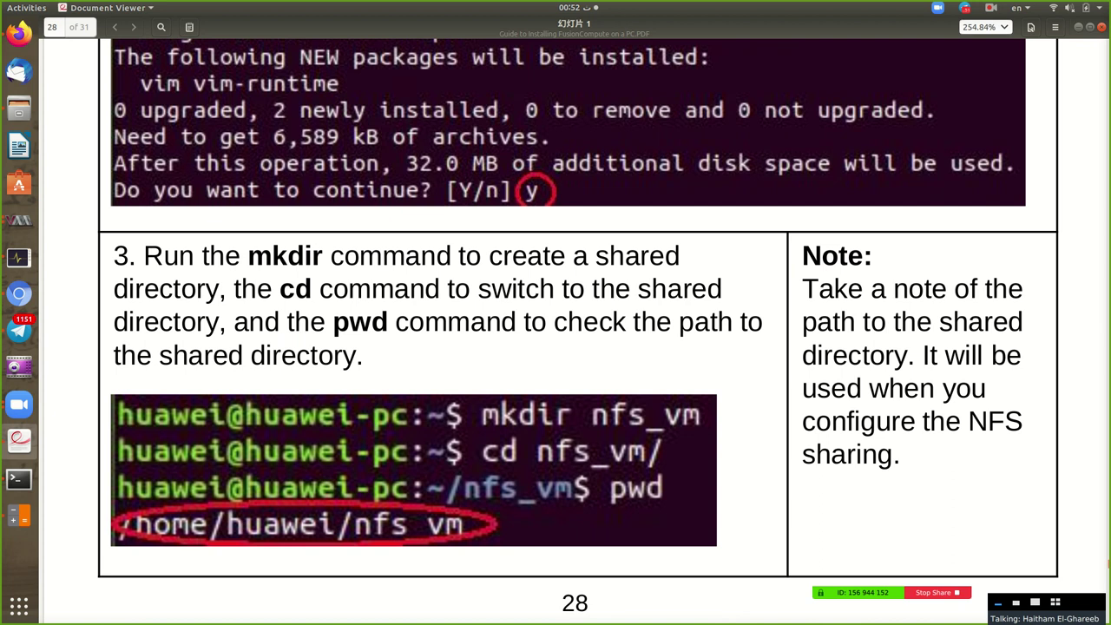
{"action": "key", "text": "alt+Tab"}
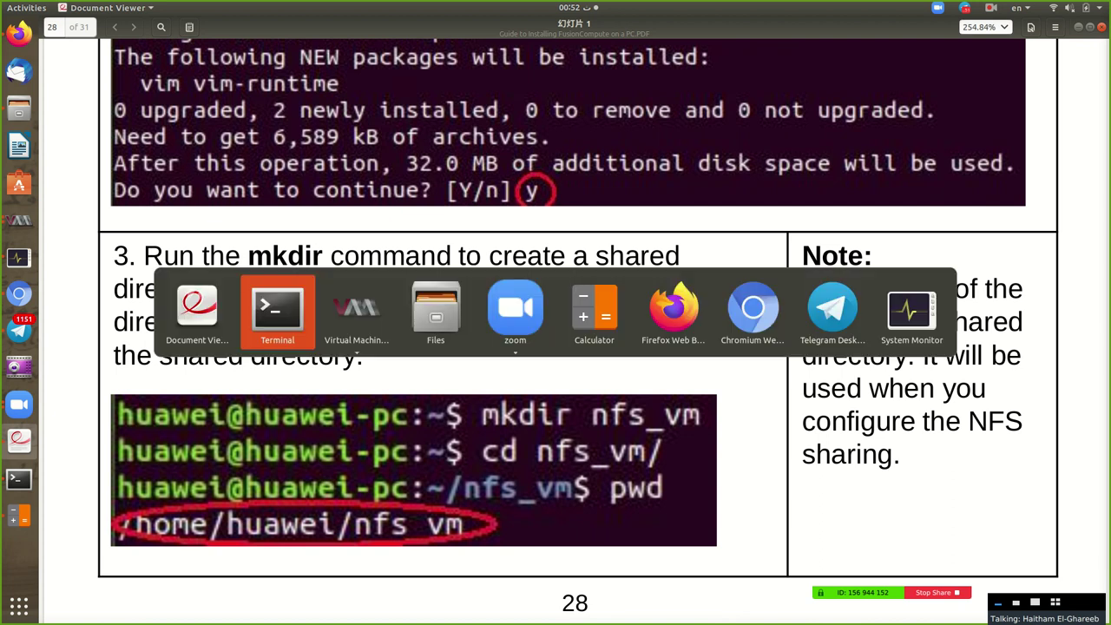
{"action": "type", "text": "cd Docu"}
{"action": "key", "text": "Tab"}
{"action": "type", "text": "Ho"}
{"action": "key", "text": "BackSpace"}
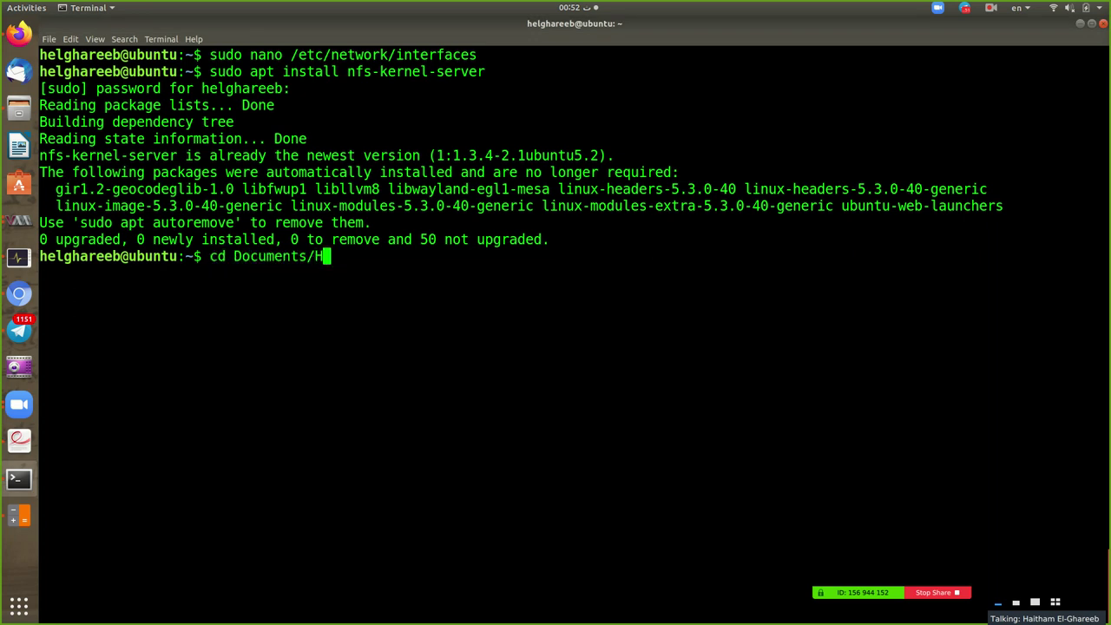
{"action": "key", "text": "BackSpace"}
{"action": "key", "text": "BackSpace"}
{"action": "key", "text": "BackSpace"}
{"action": "key", "text": "BackSpace"}
{"action": "key", "text": "BackSpace"}
{"action": "key", "text": "BackSpace"}
{"action": "key", "text": "BackSpace"}
{"action": "key", "text": "BackSpace"}
{"action": "key", "text": "BackSpace"}
{"action": "key", "text": "BackSpace"}
{"action": "key", "text": "BackSpace"}
{"action": "key", "text": "BackSpace"}
{"action": "key", "text": "BackSpace"}
{"action": "key", "text": "BackSpace"}
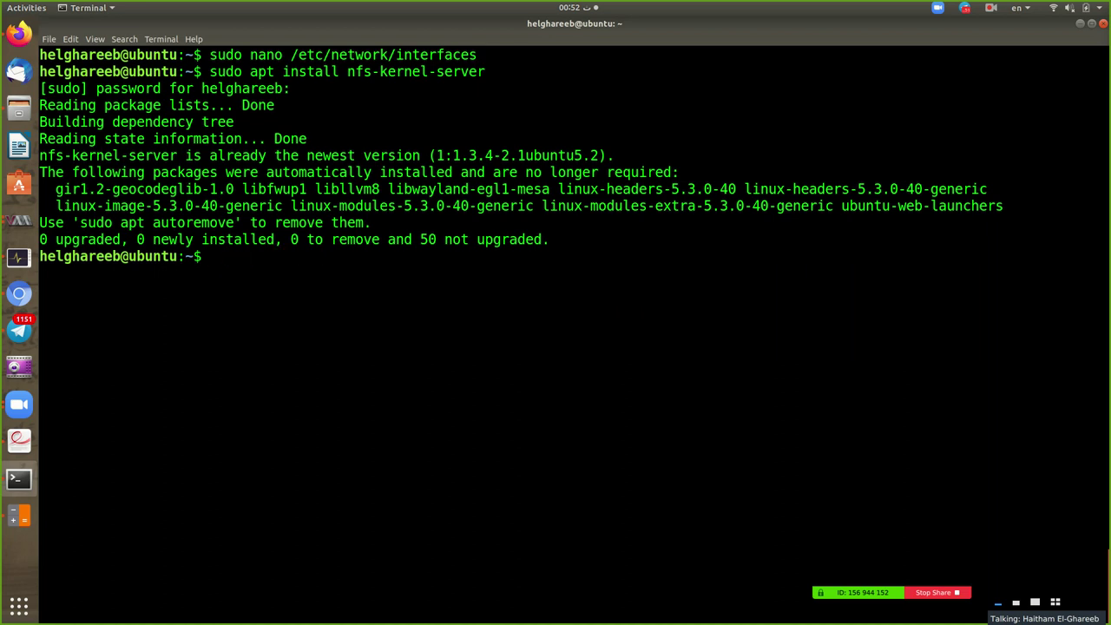
{"action": "type", "text": "cd D"}
{"action": "type", "text": "esk"}
{"action": "key", "text": "BackSpace"}
{"action": "key", "text": "BackSpace"}
{"action": "key", "text": "BackSpace"}
{"action": "type", "text": "o"}
{"action": "key", "text": "Tab"}
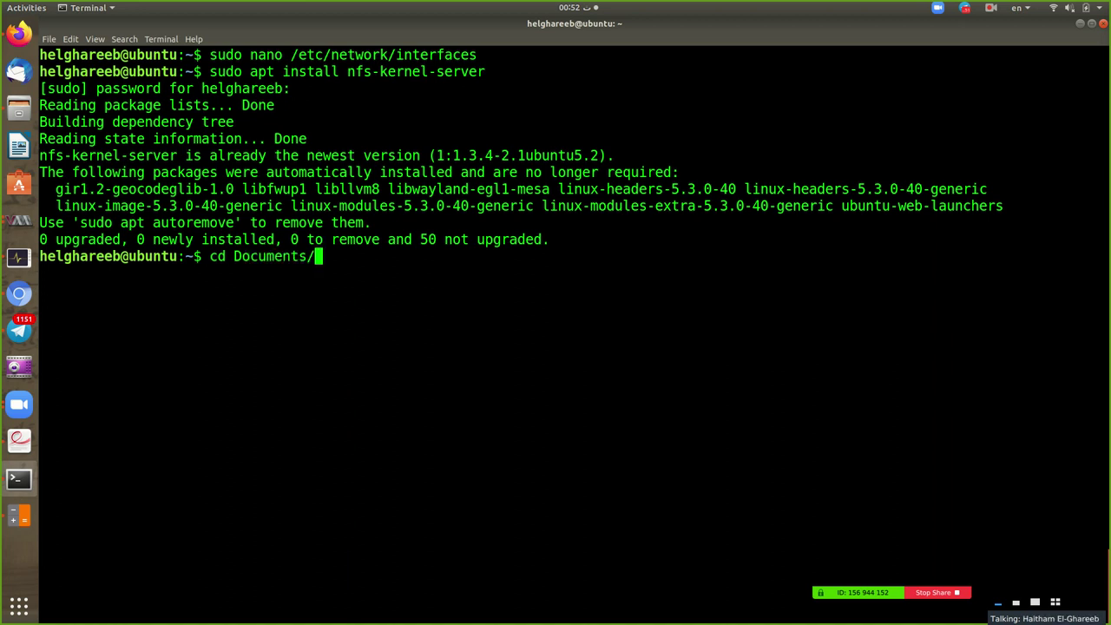
{"action": "type", "text": "NFS"}
{"action": "key", "text": "BackSpace"}
{"action": "key", "text": "BackSpace"}
{"action": "key", "text": "BackSpace"}
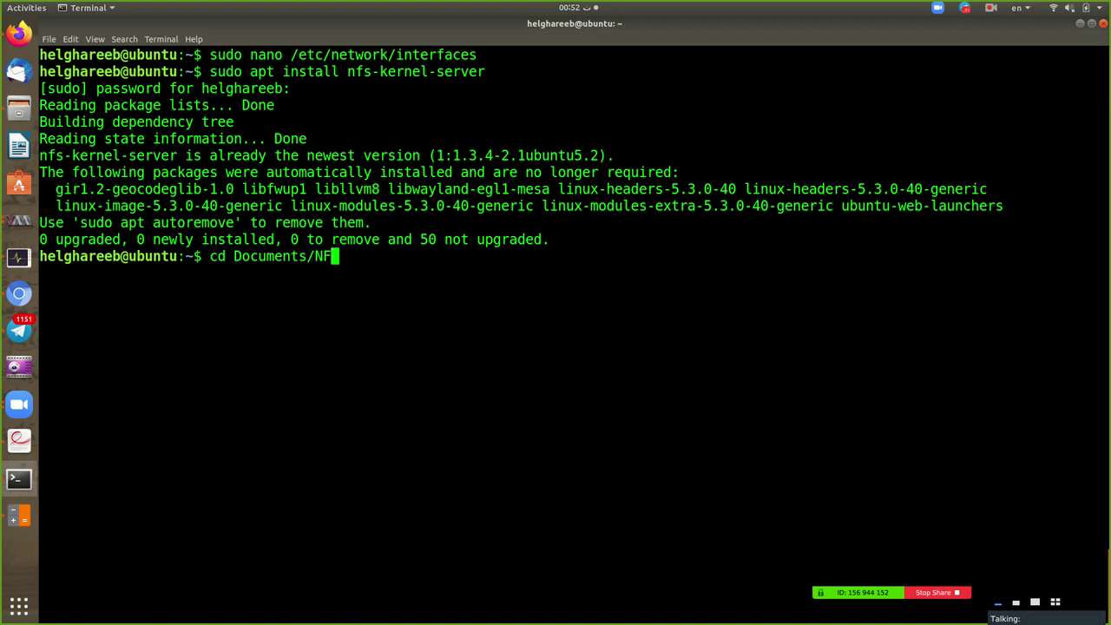
{"action": "type", "text": "HCIA"}
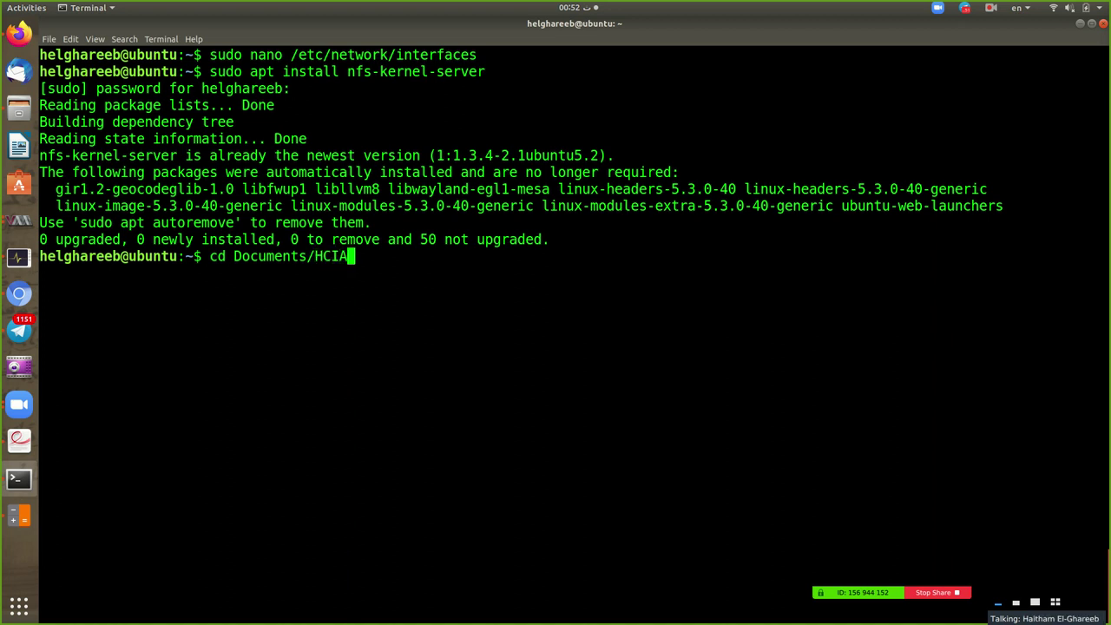
{"action": "type", "text": "_"}
{"action": "key", "text": "BackSpace"}
{"action": "type", "text": "01"}
{"action": "key", "text": "Home"}
{"action": "key", "text": "Delete"}
{"action": "key", "text": "Delete"}
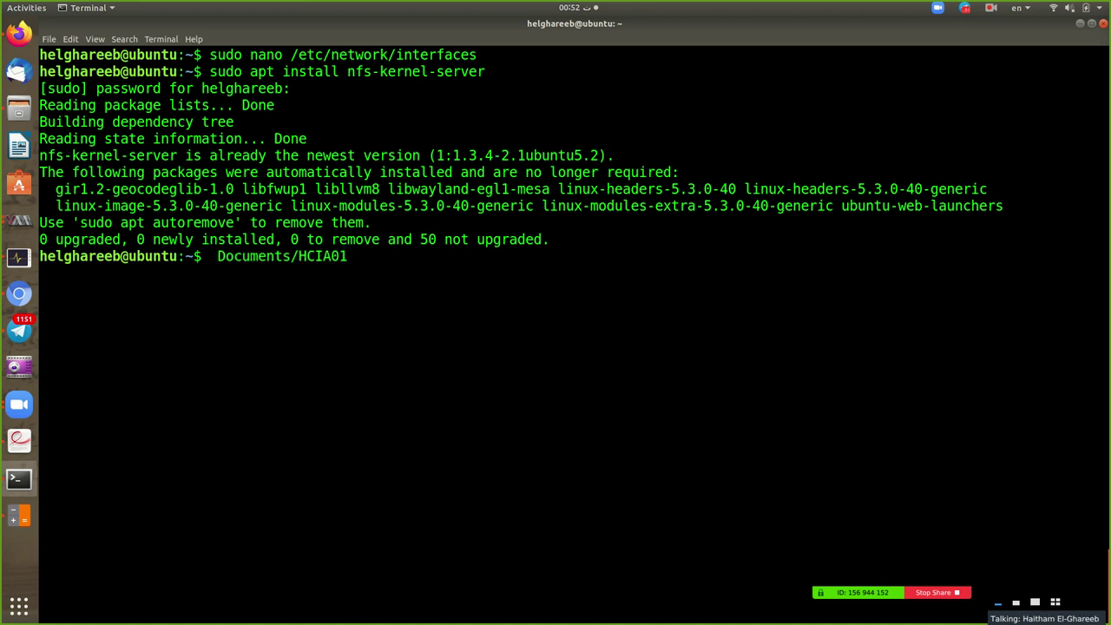
{"action": "type", "text": "mkdir"}
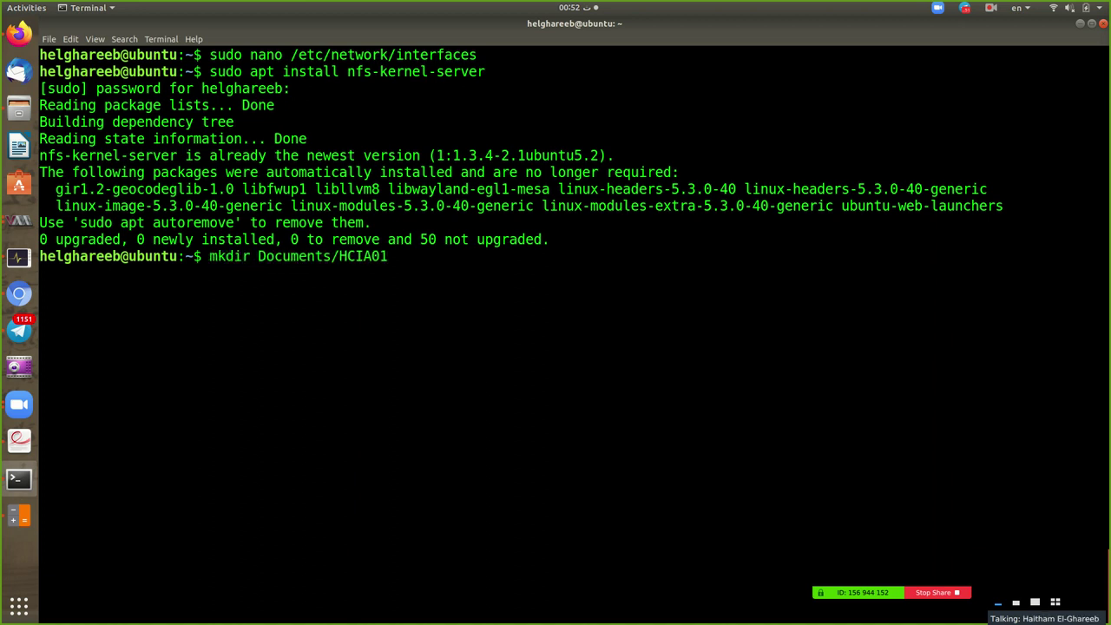
{"action": "key", "text": "End"}
{"action": "key", "text": "Return"}
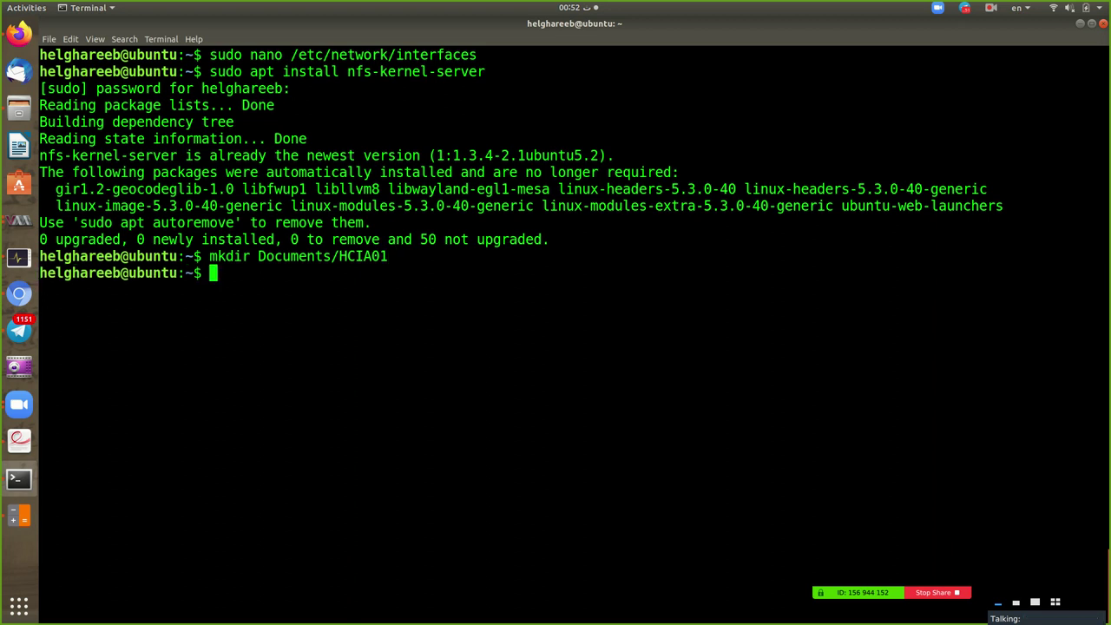
- Change into Documents/HCIA01 and print its full path with pwd
{"action": "type", "text": "cd Doc"}
{"action": "key", "text": "Tab"}
{"action": "type", "text": "HCI"}
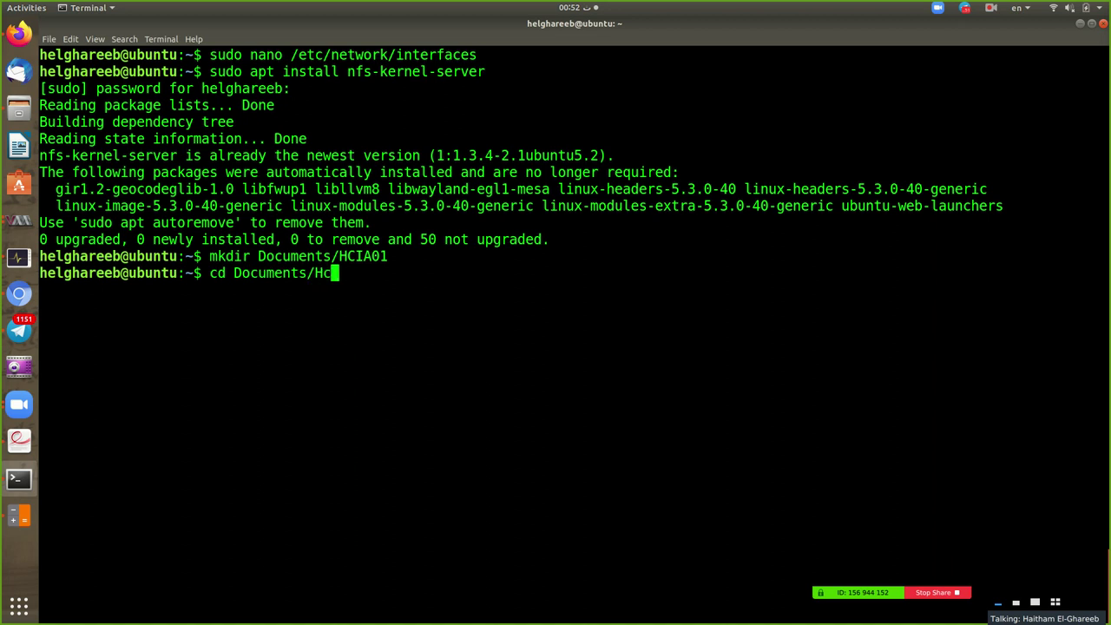
{"action": "key", "text": "BackSpace"}
{"action": "key", "text": "BackSpace"}
{"action": "type", "text": "CI"}
{"action": "key", "text": "Tab"}
{"action": "key", "text": "Return"}
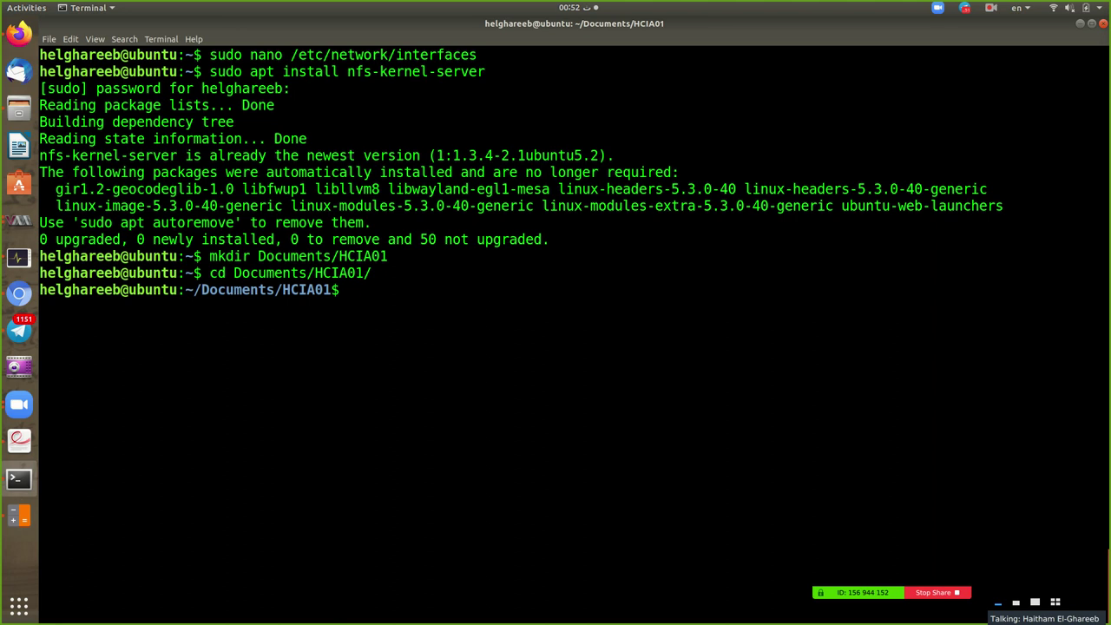
{"action": "key", "text": "alt+Tab"}
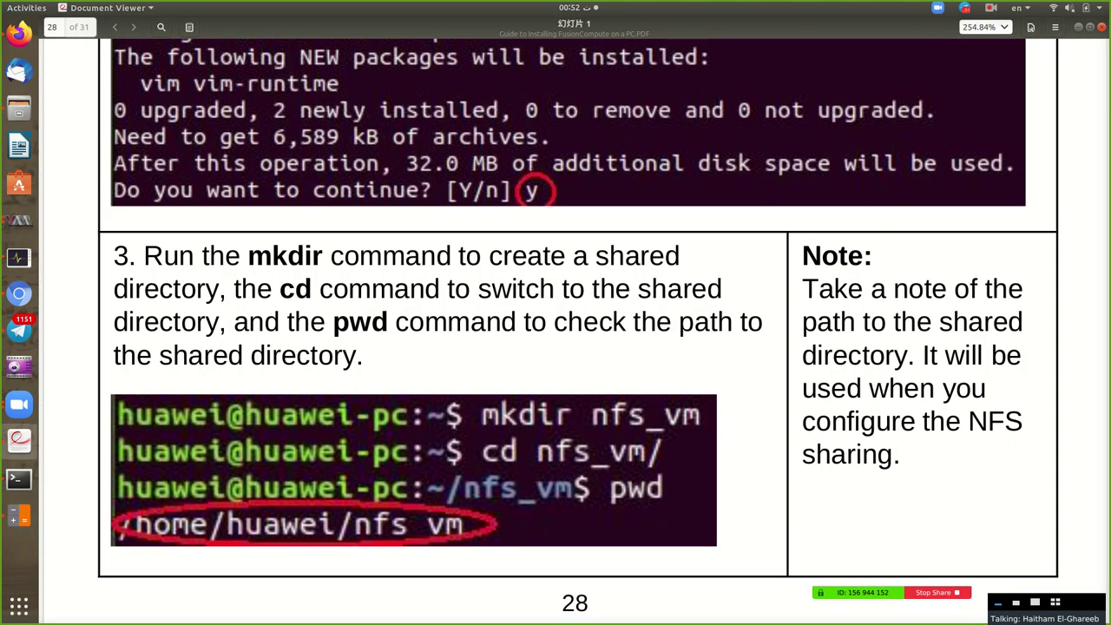
{"action": "key", "text": "alt+Tab"}
{"action": "type", "text": "pwd"}
{"action": "key", "text": "Return"}
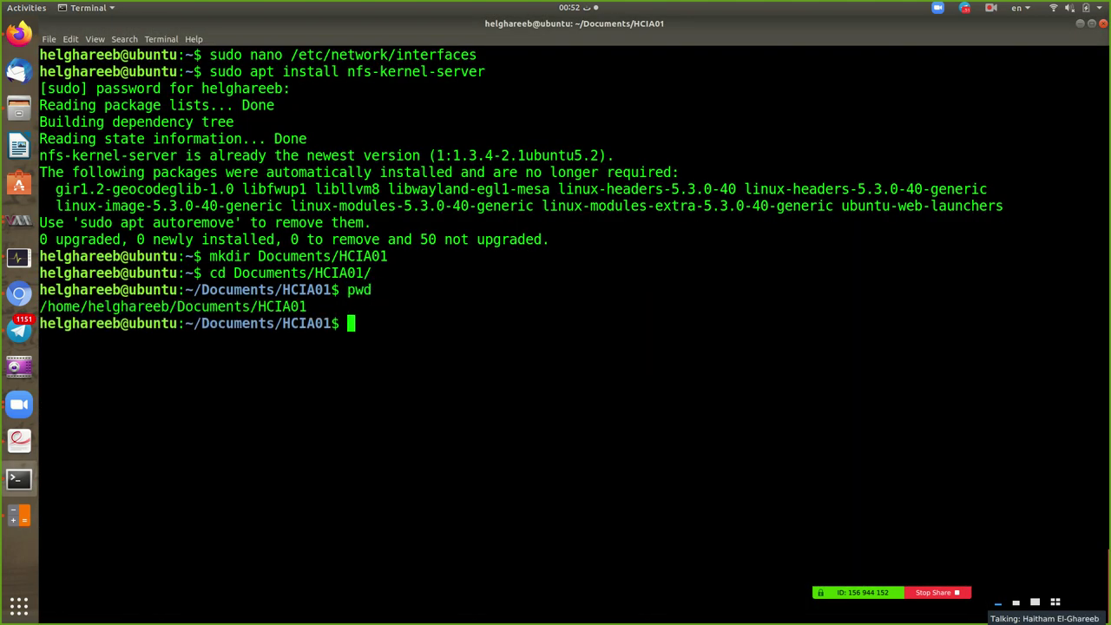
- Copy the printed Documents/HCIA01 path, then check the meeting participants list
{"action": "left_click_drag", "start_coordinate": [307, 306], "coordinate": [38, 307]}
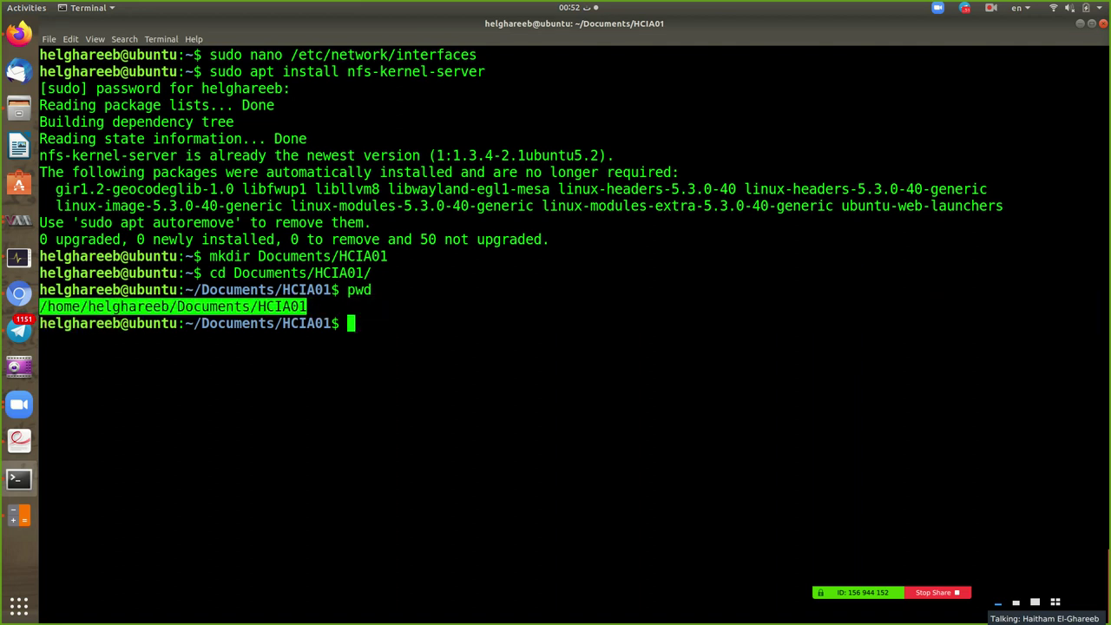
{"action": "right_click", "coordinate": [64, 310]}
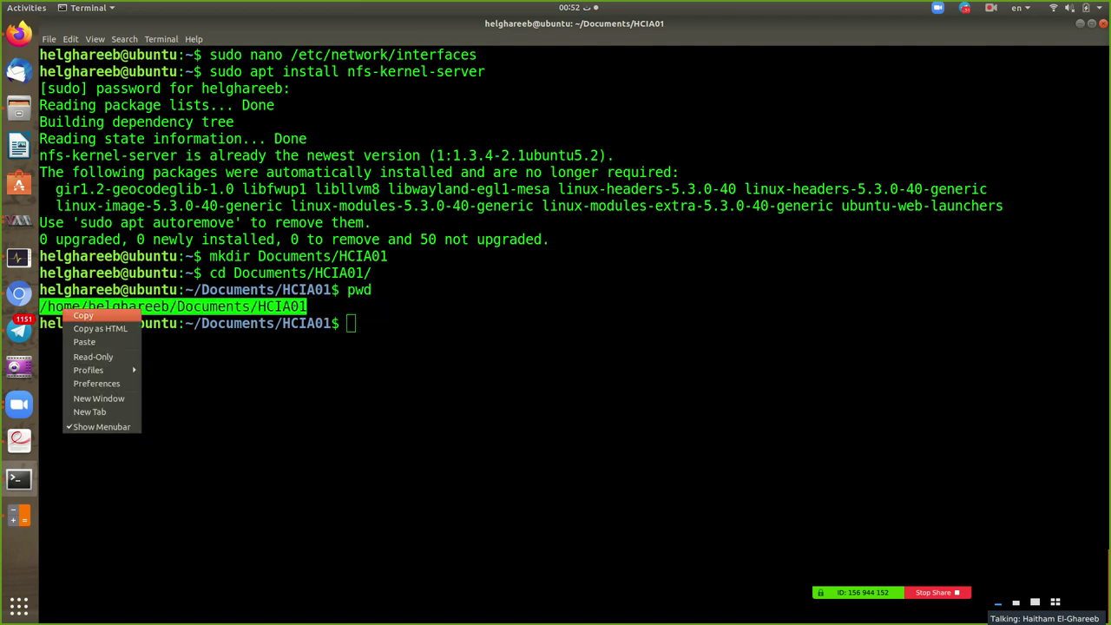
{"action": "left_click", "coordinate": [83, 315]}
{"action": "key", "text": "alt+Tab"}
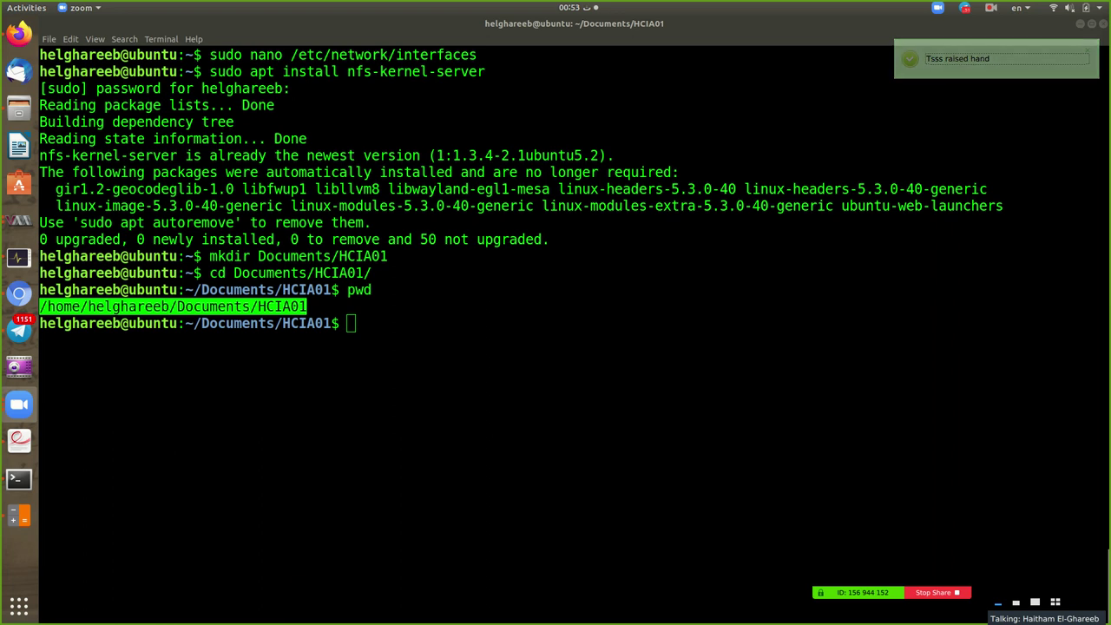
{"action": "key", "text": "alt+Tab"}
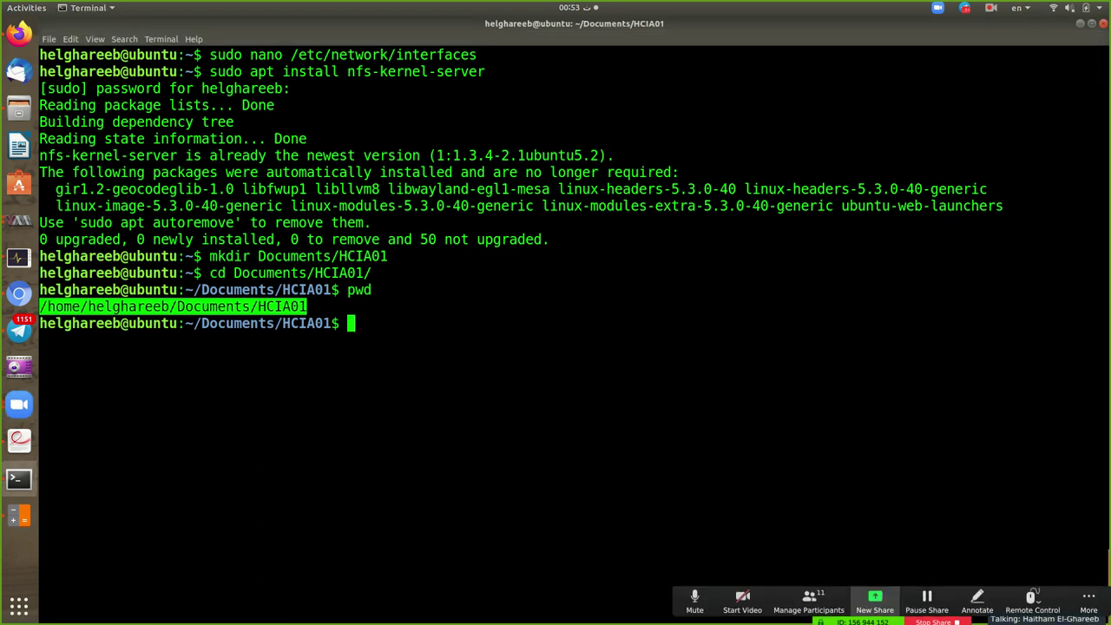
{"action": "left_click", "coordinate": [808, 599]}
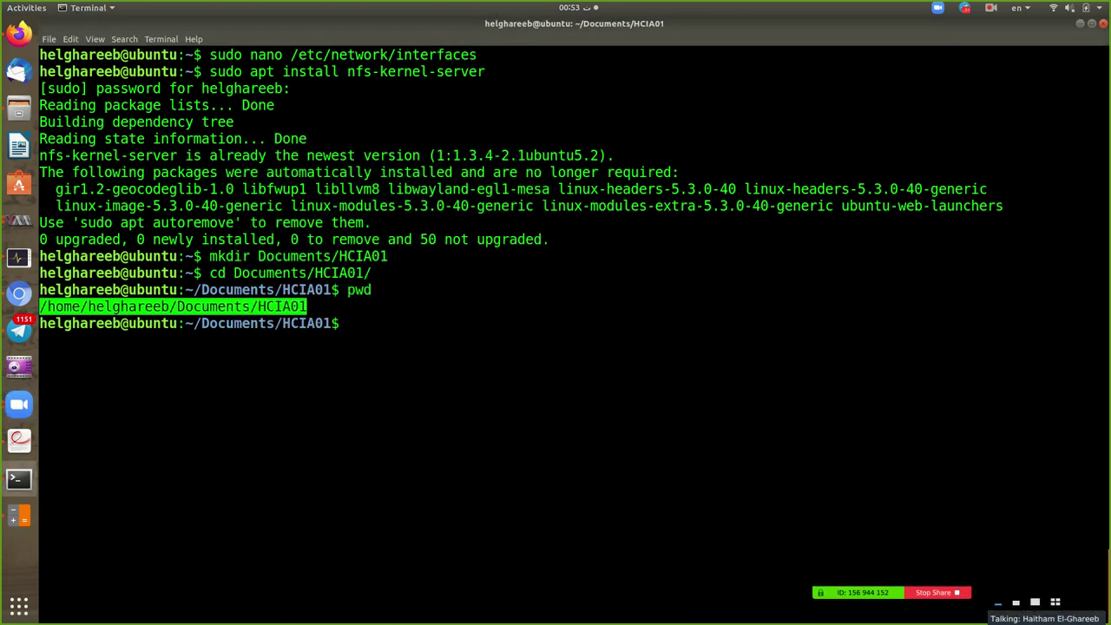
{"action": "key", "text": "alt+Tab"}
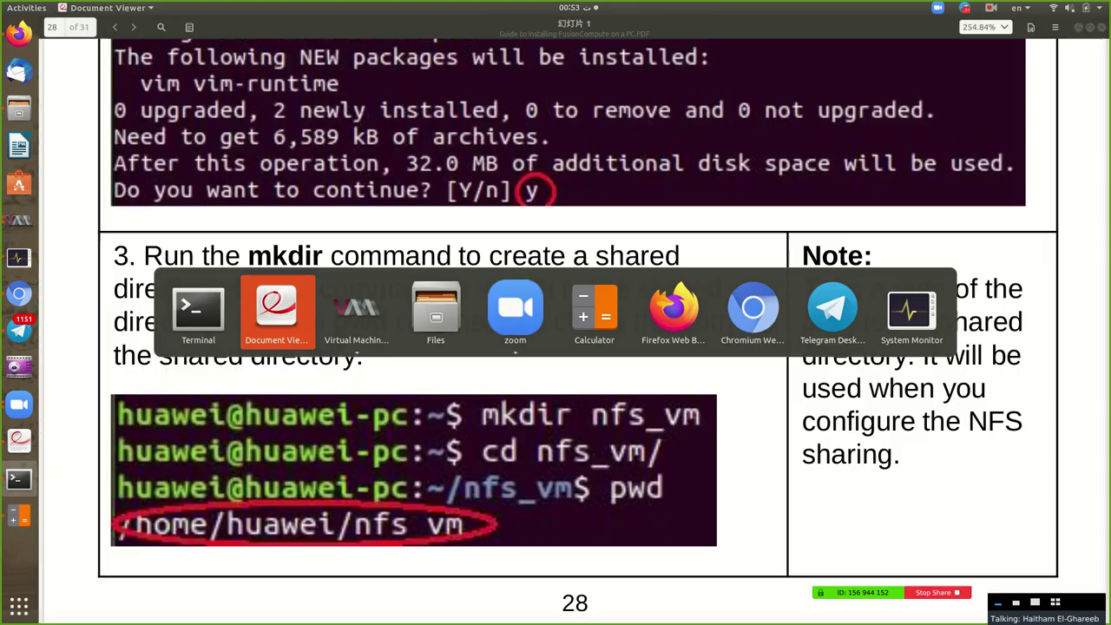
{"action": "scroll", "coordinate": [574, 312], "scroll_direction": "down", "scroll_amount": 1}
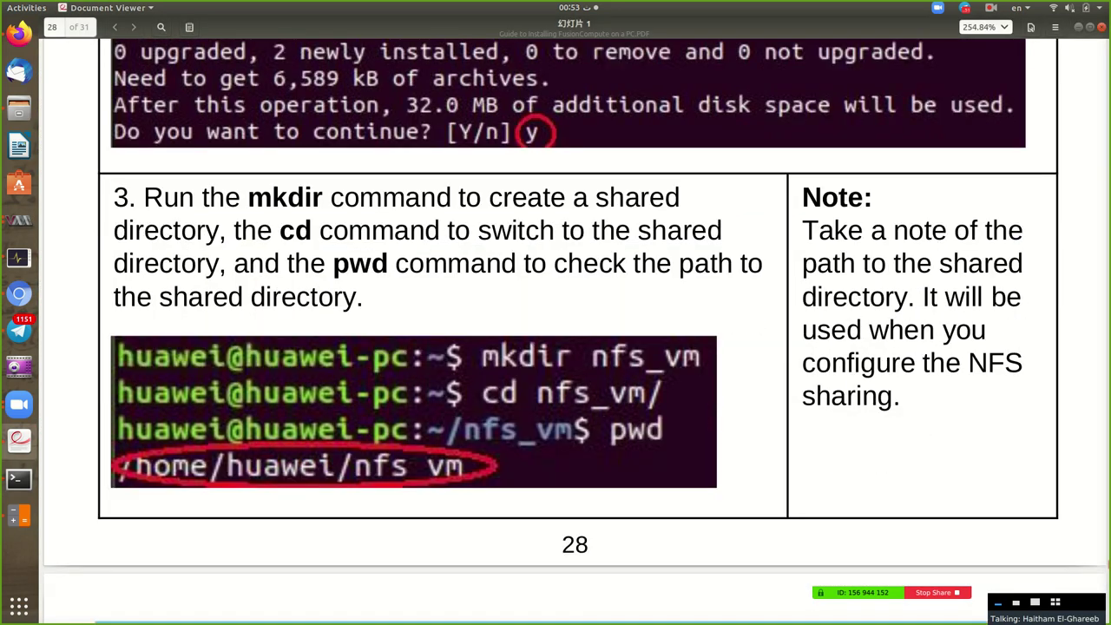
{"action": "scroll", "coordinate": [574, 330], "scroll_direction": "down", "scroll_amount": 8}
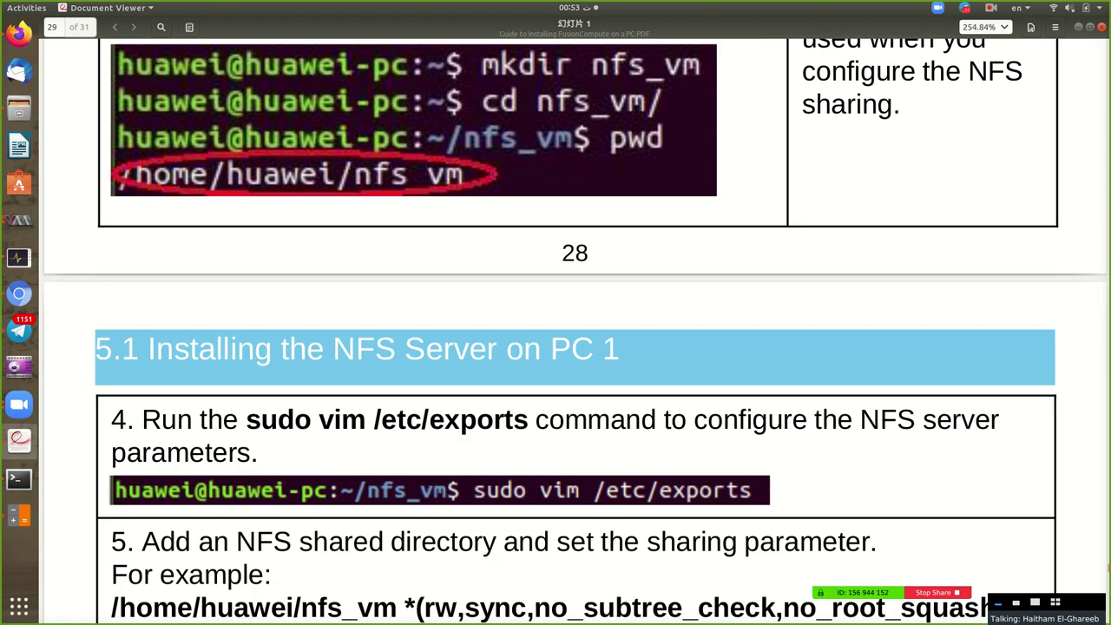
{"action": "scroll", "coordinate": [575, 330], "scroll_direction": "down", "scroll_amount": 1}
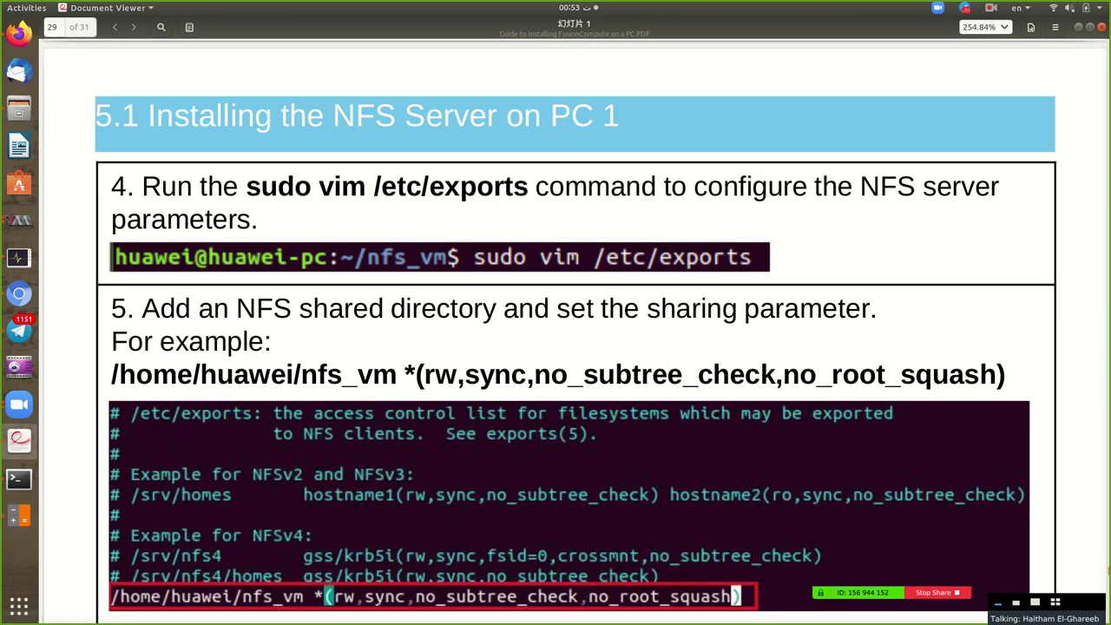
{"action": "scroll", "coordinate": [575, 329], "scroll_direction": "down", "scroll_amount": 1}
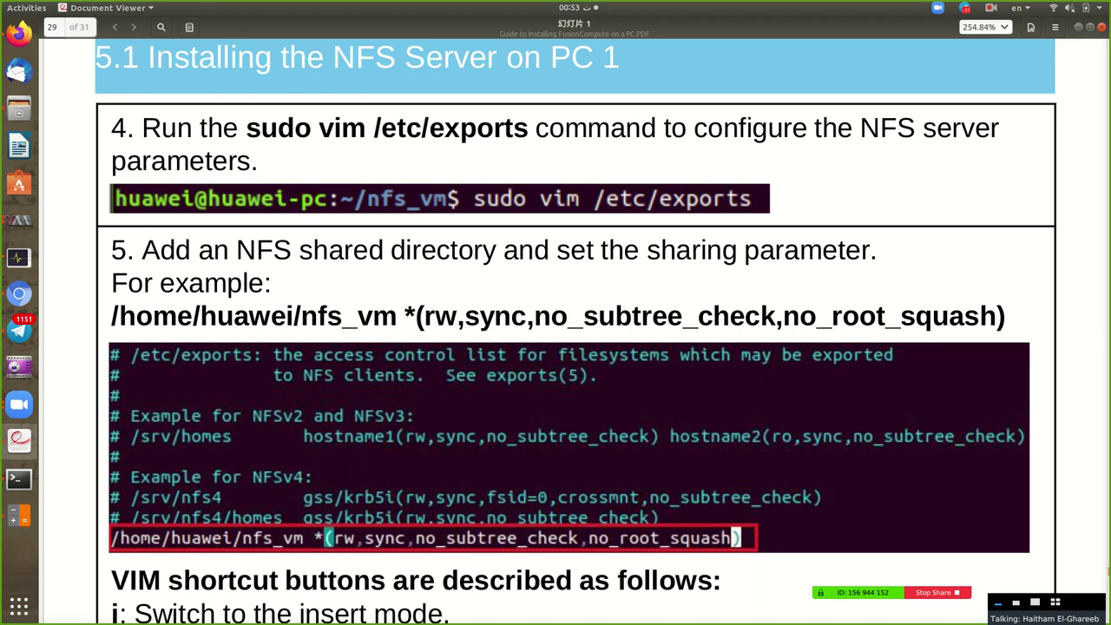
{"action": "key", "text": "alt+Tab"}
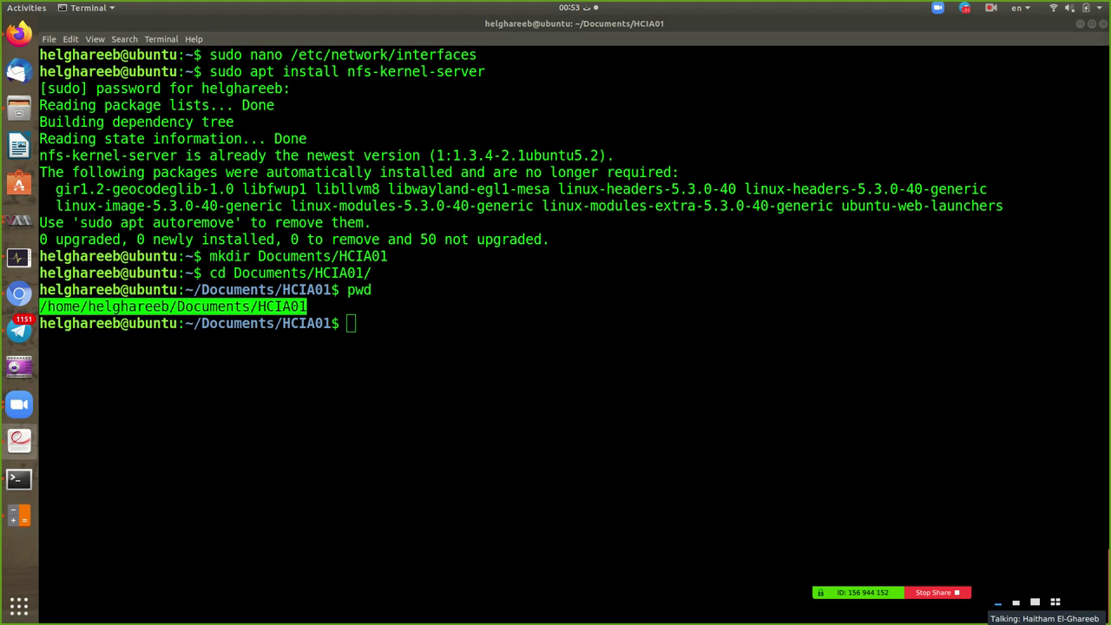
- Run sudo nano /etc/exports, correcting the mistyped 'naon' from the first attempt
{"action": "left_click", "coordinate": [351, 323]}
{"action": "type", "text": "su"}
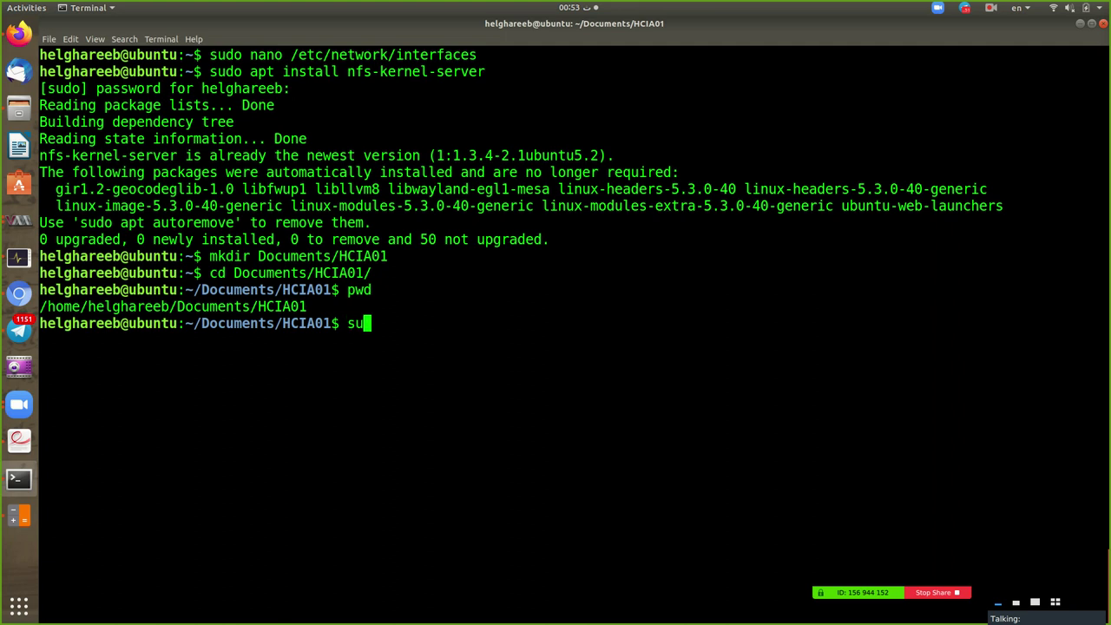
{"action": "type", "text": "do naon /etc/exports"}
{"action": "key", "text": "Return"}
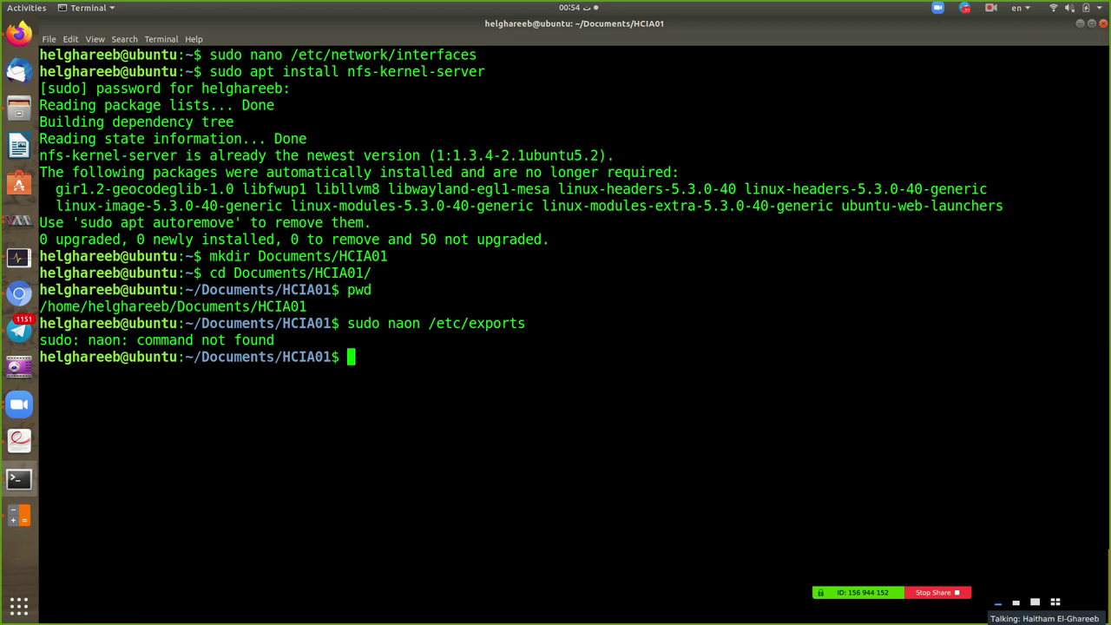
{"action": "key", "text": "Up"}
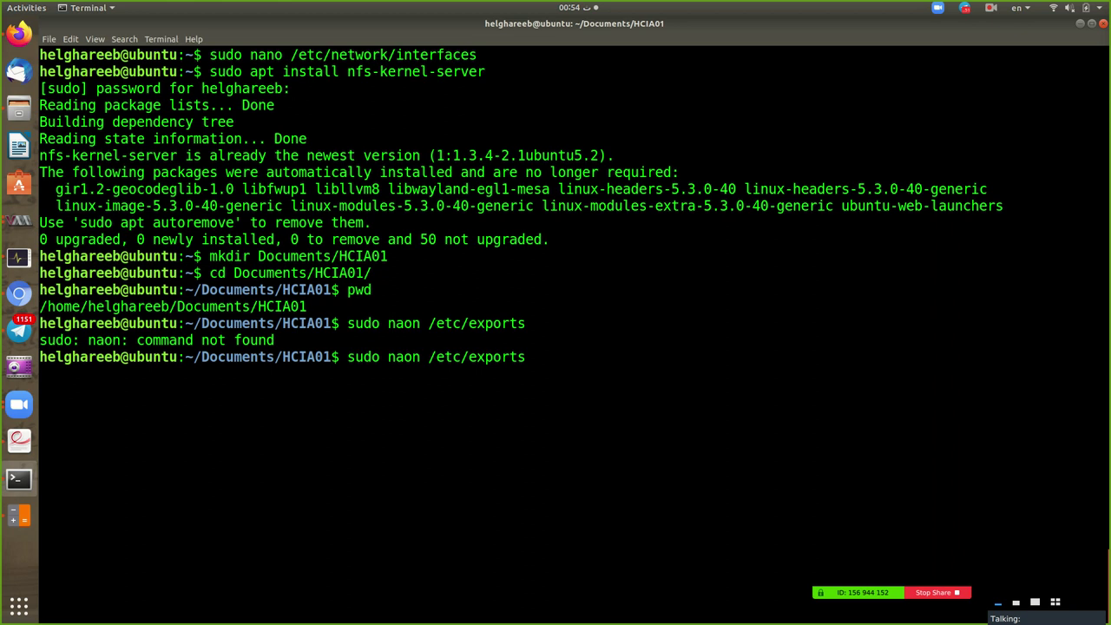
{"action": "key", "text": "BackSpace"}
{"action": "key", "text": "BackSpace"}
{"action": "type", "text": "no"}
{"action": "key", "text": "Return"}
- Add the HCIA01 path with *(rw,sync,no_subtree_check,no_root_squash) as a new /etc/exports line
{"action": "key", "text": "ctrl+shift+v"}
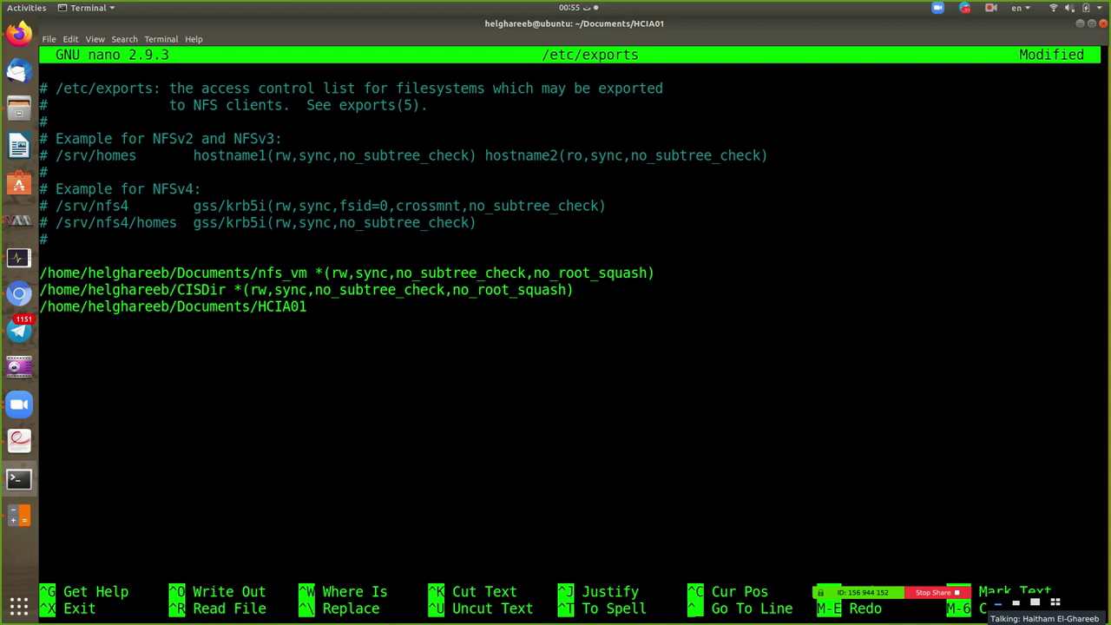
{"action": "key", "text": "ctrl+shift+v"}
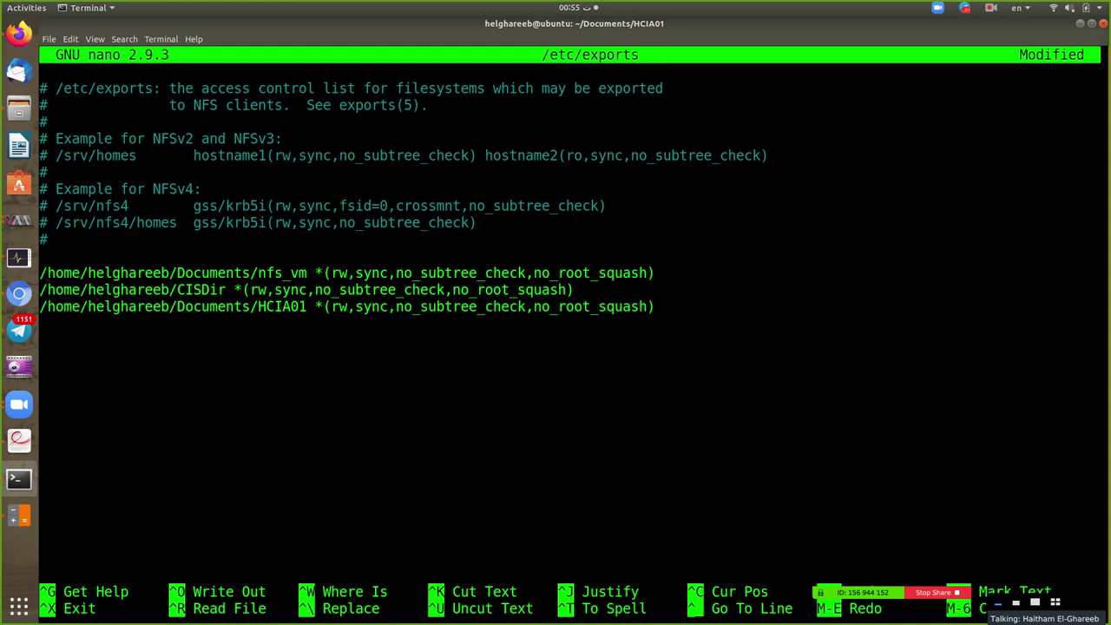
{"action": "key", "text": "alt+Tab"}
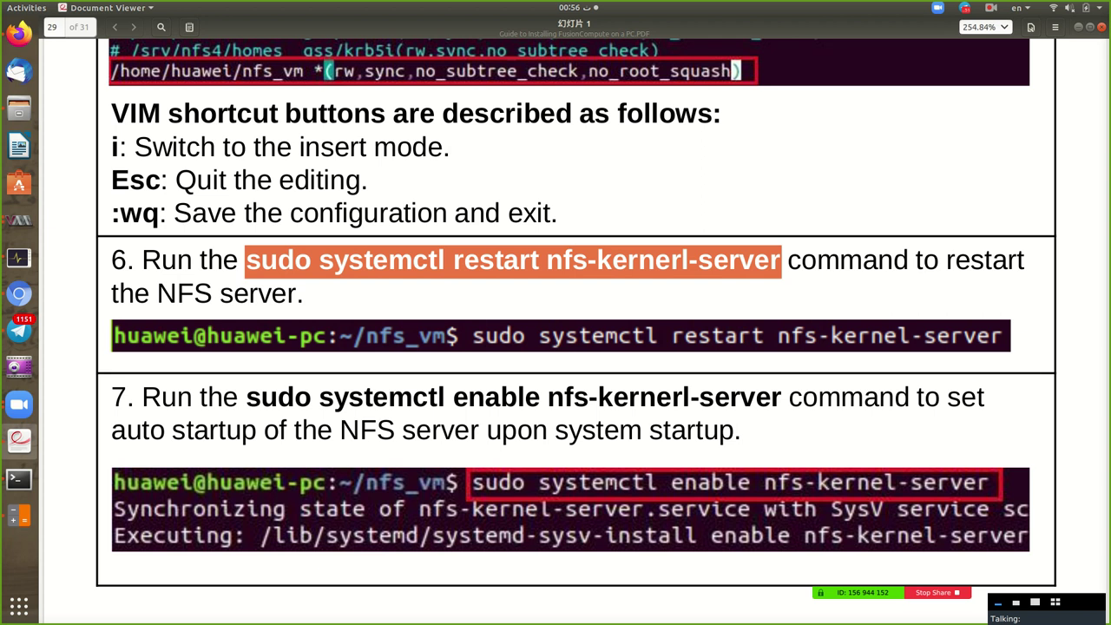
- Back in Terminal, attempt the restart of the misspelled nfs-kernerl-server unit
{"action": "key", "text": "alt+Tab"}
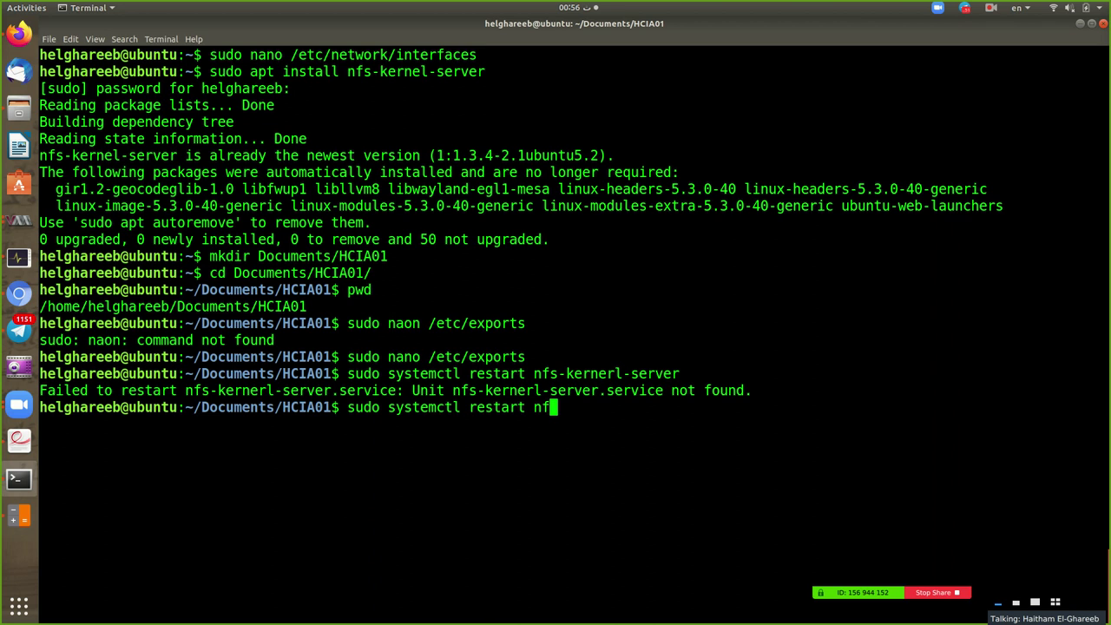
- Use Tab completion to find the correct unit name and restart nfs-kernel-server
{"action": "key", "text": "Tab"}
{"action": "key", "text": "Tab"}
{"action": "key", "text": "Tab"}
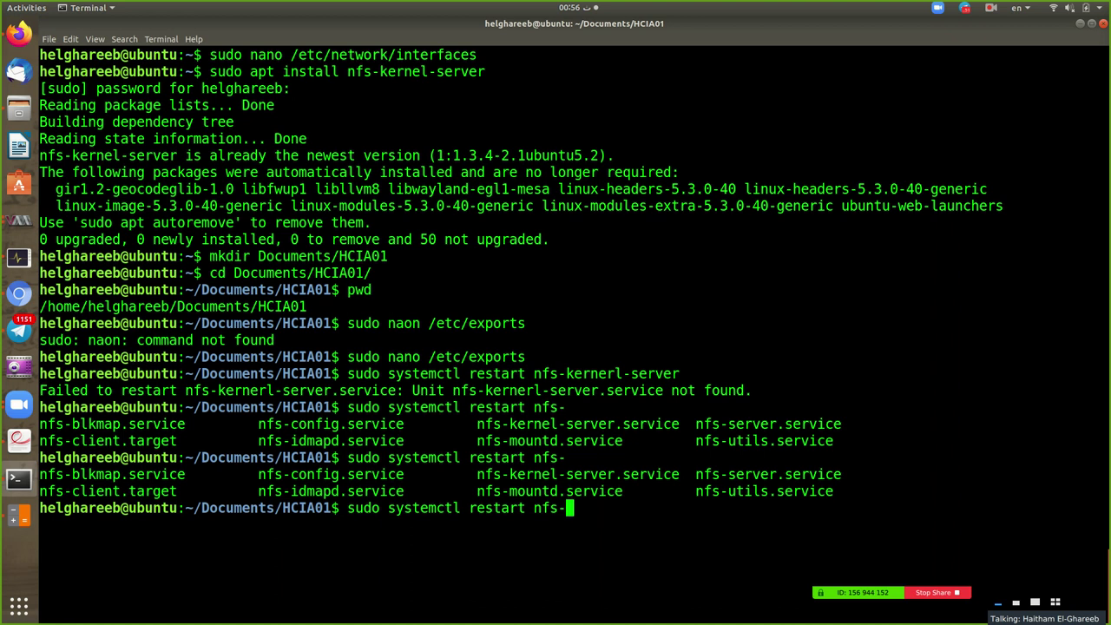
{"action": "key", "text": "Tab"}
{"action": "key", "text": "Tab"}
{"action": "key", "text": "Tab"}
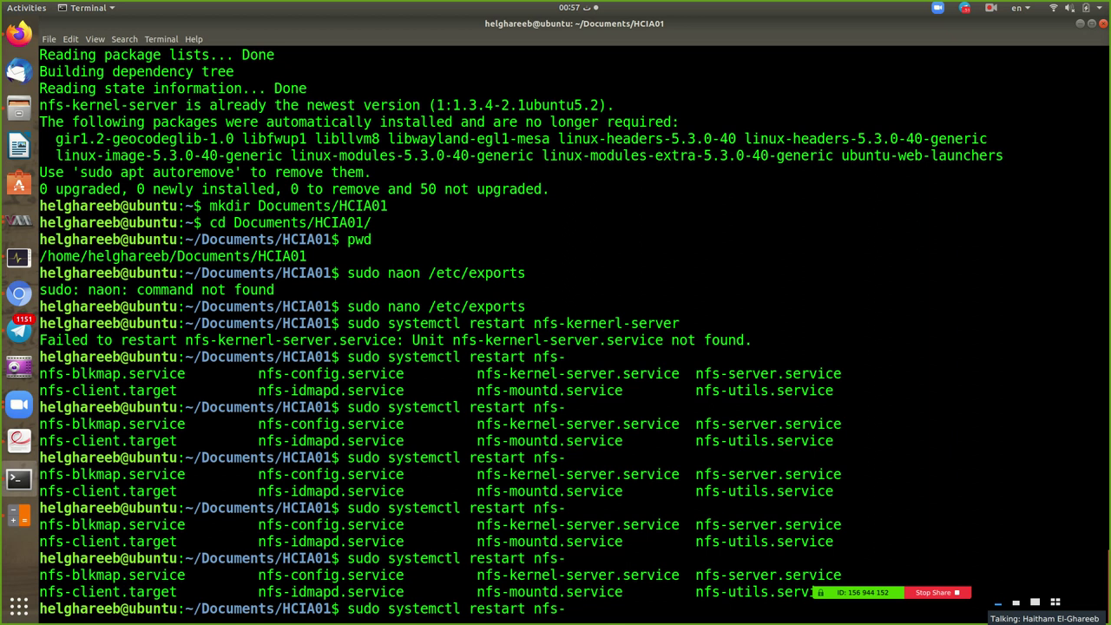
{"action": "key", "text": "Tab"}
{"action": "key", "text": "Tab"}
{"action": "key", "text": "Tab"}
{"action": "key", "text": "Tab"}
{"action": "key", "text": "Tab"}
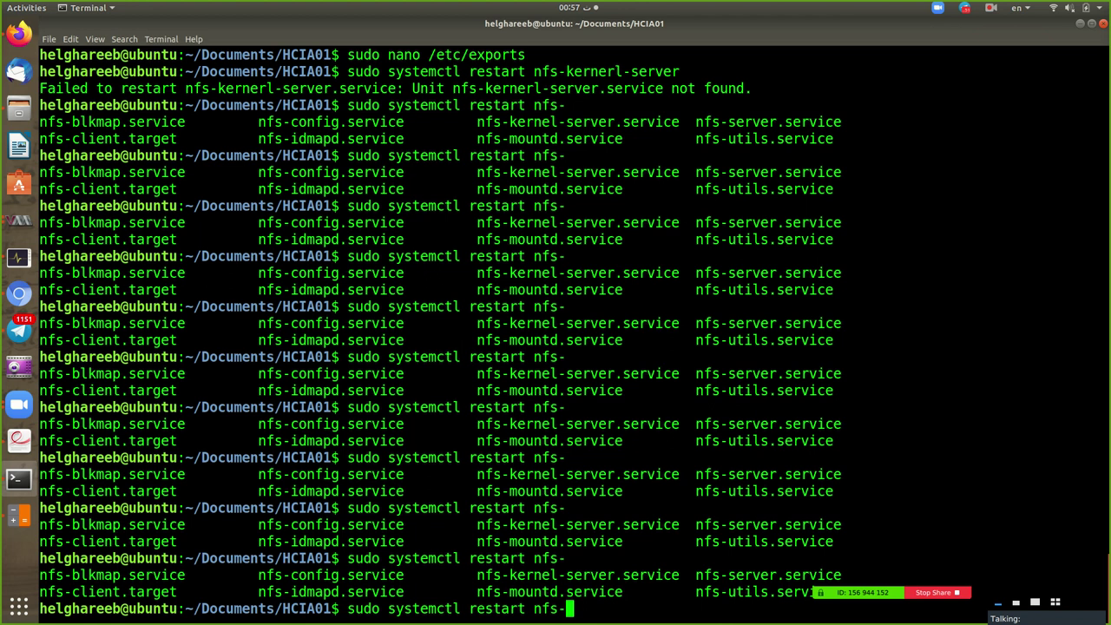
{"action": "type", "text": "s"}
{"action": "key", "text": "Tab"}
{"action": "key", "text": "Tab"}
{"action": "key", "text": "Tab"}
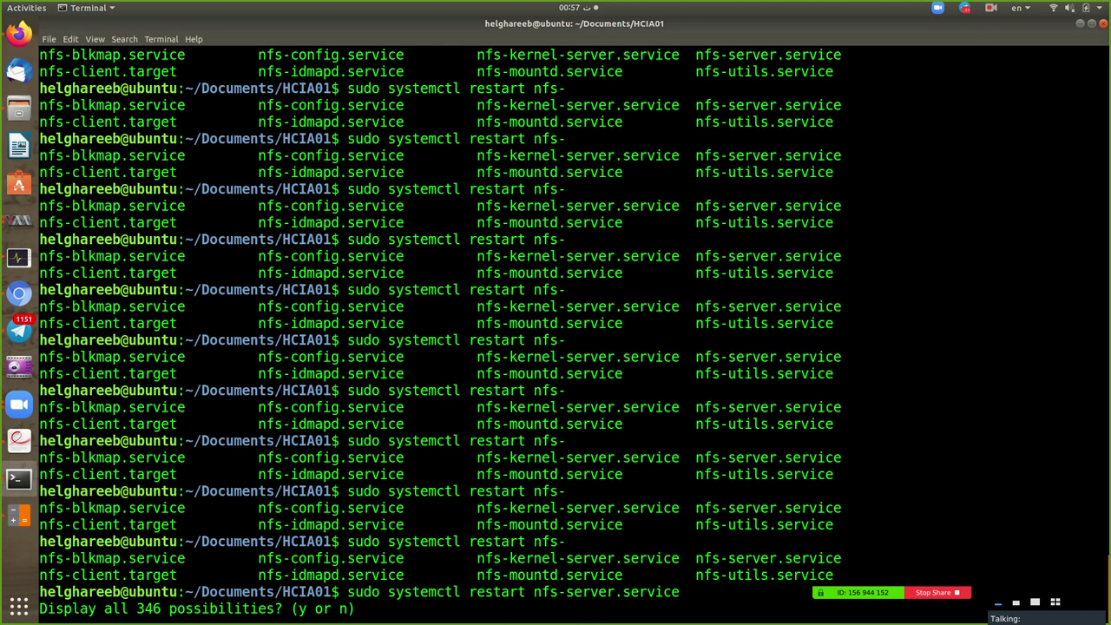
{"action": "key", "text": "n"}
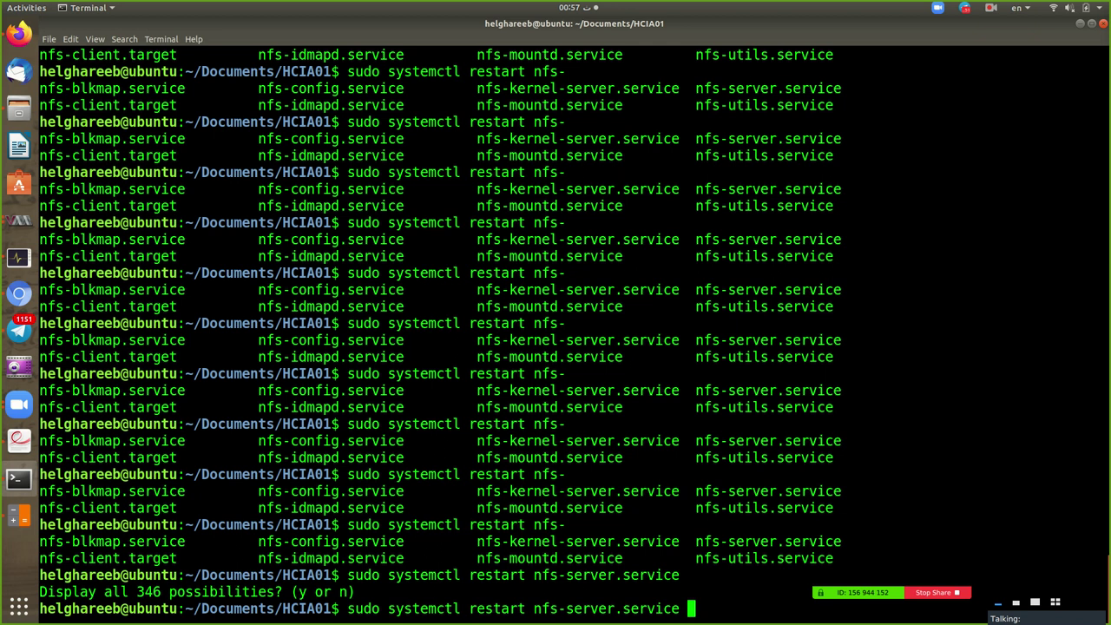
{"action": "key", "text": "Up"}
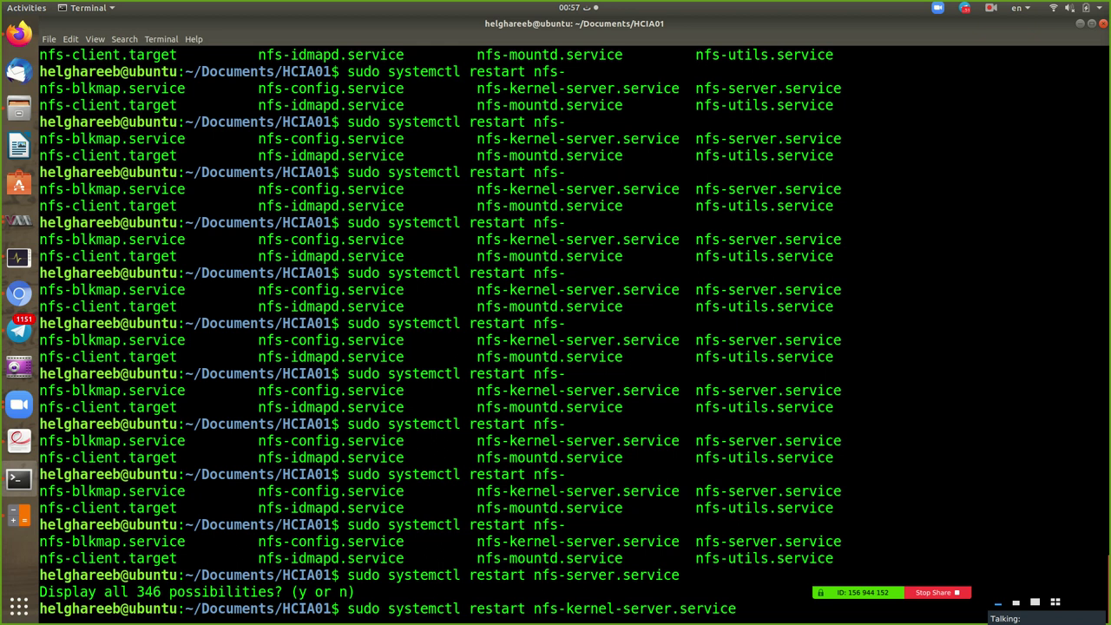
{"action": "key", "text": "BackSpace"}
{"action": "key", "text": "BackSpace"}
{"action": "key", "text": "BackSpace"}
{"action": "key", "text": "BackSpace"}
{"action": "key", "text": "BackSpace"}
{"action": "key", "text": "BackSpace"}
{"action": "key", "text": "BackSpace"}
{"action": "key", "text": "BackSpace"}
{"action": "key", "text": "Return"}
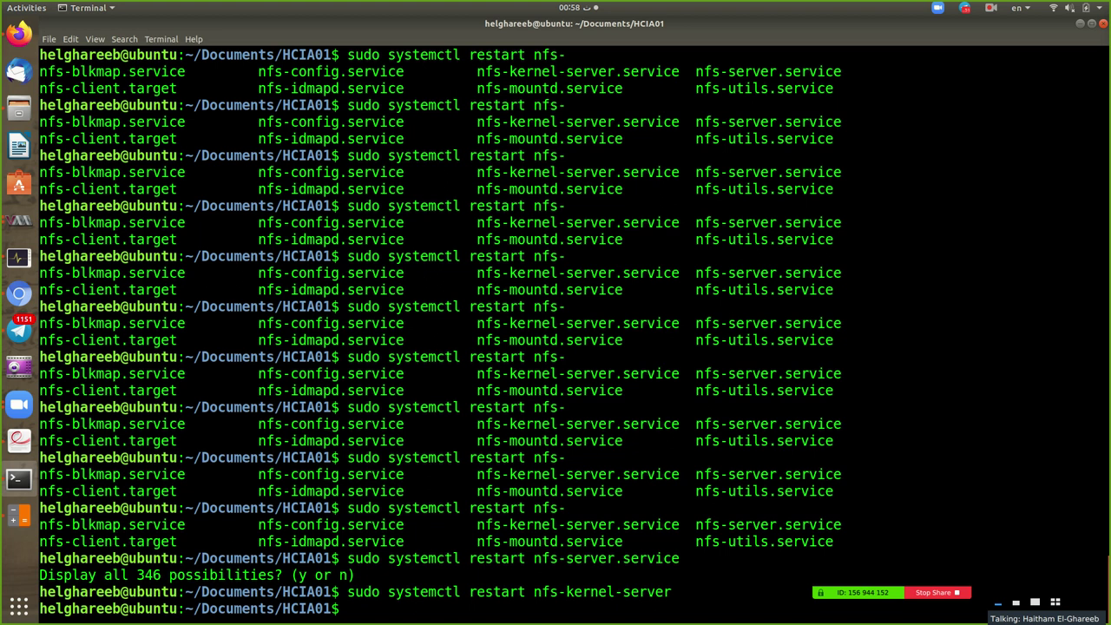
{"action": "key", "text": "alt+Tab"}
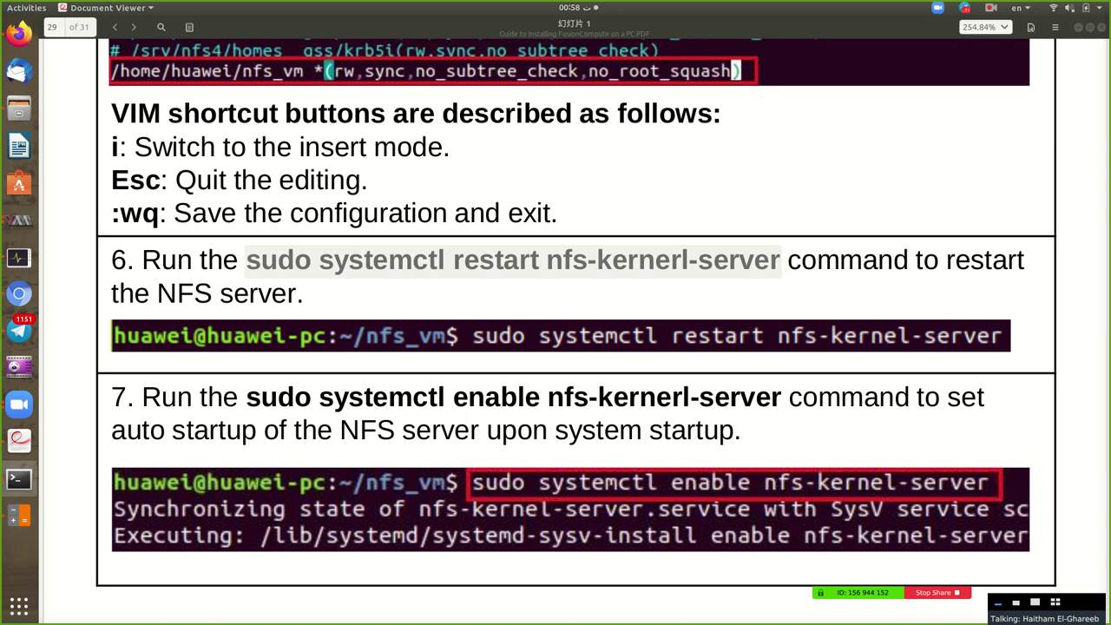
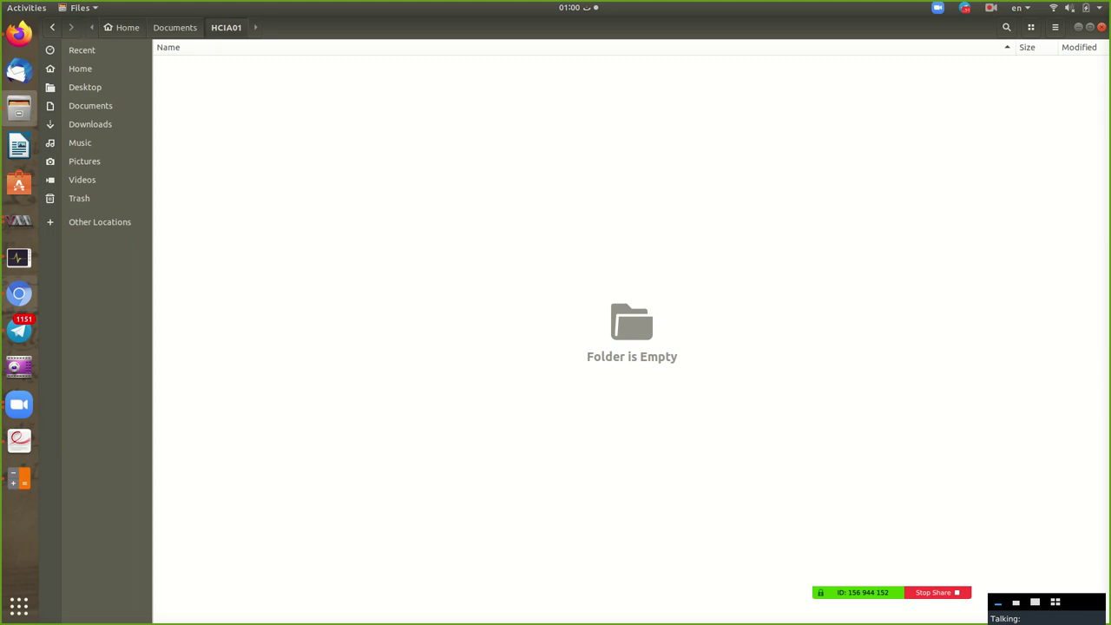
- Bring the HCIA01VRM installer console at 95% forward, then open the meeting participants list
{"action": "key", "text": "alt+Tab"}
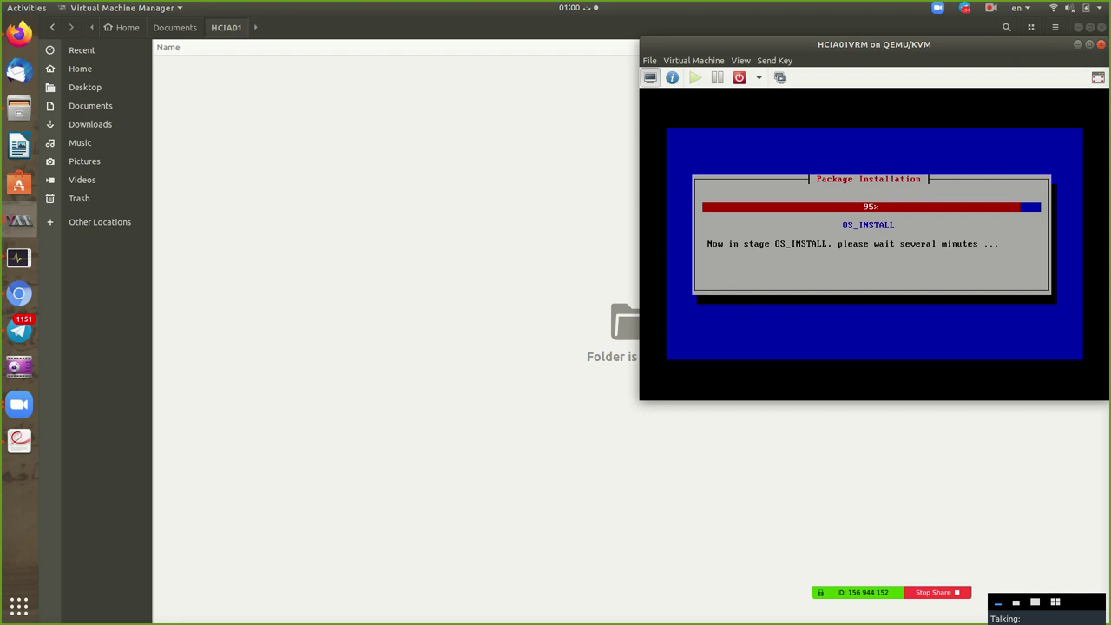
{"action": "key", "text": "alt+u"}
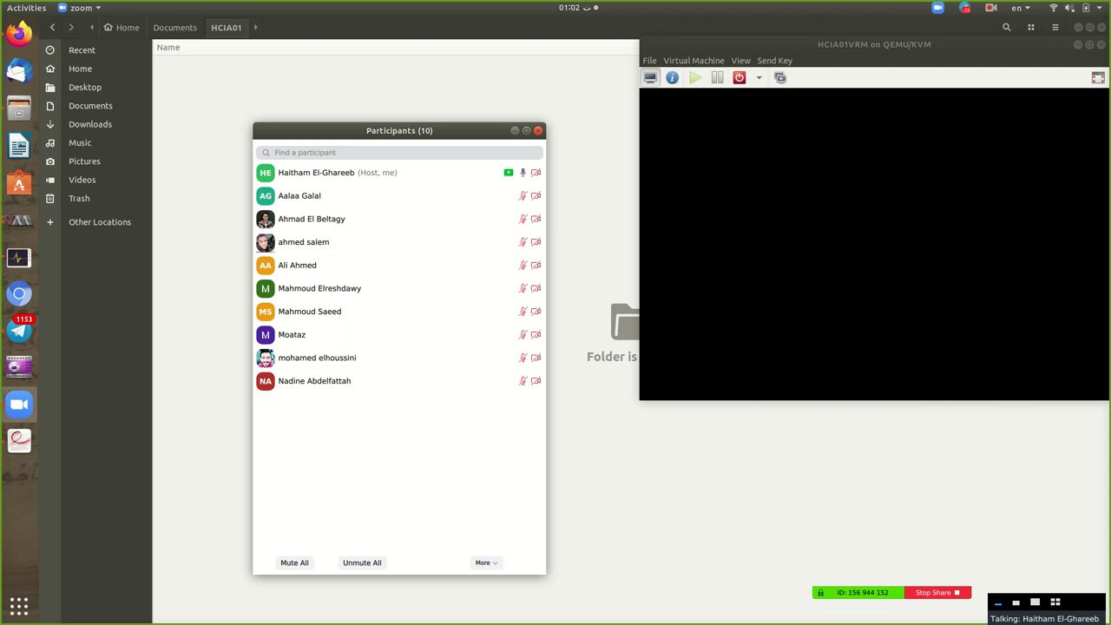
- Hide the Zoom participants list and switch back to the HCIA01VRM console
{"action": "key", "text": "alt+Tab"}
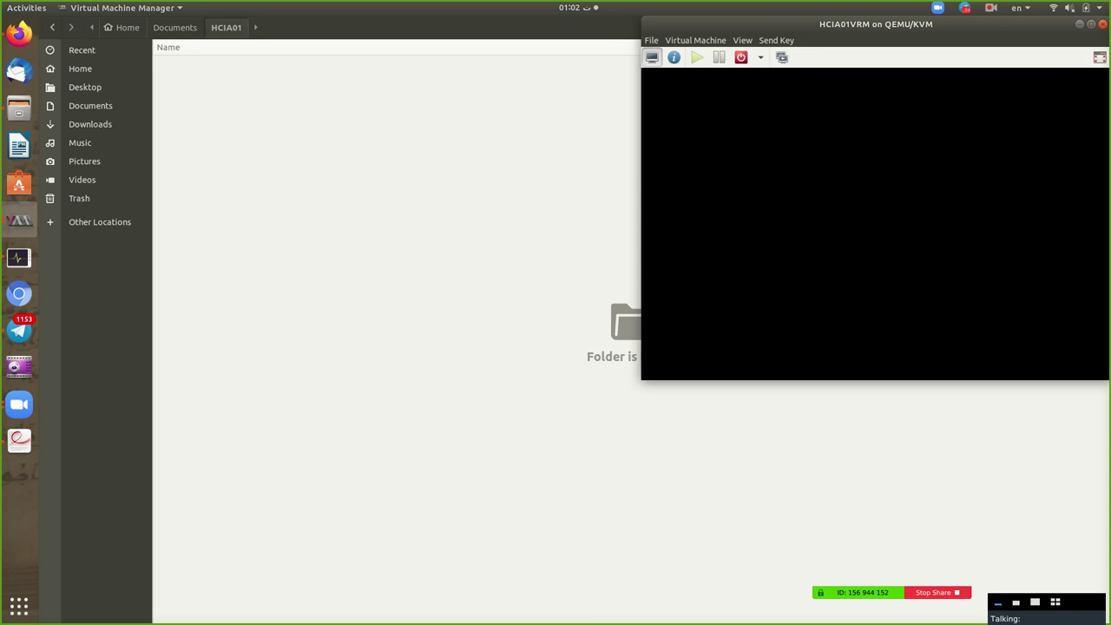
{"action": "key", "text": "alt+Tab"}
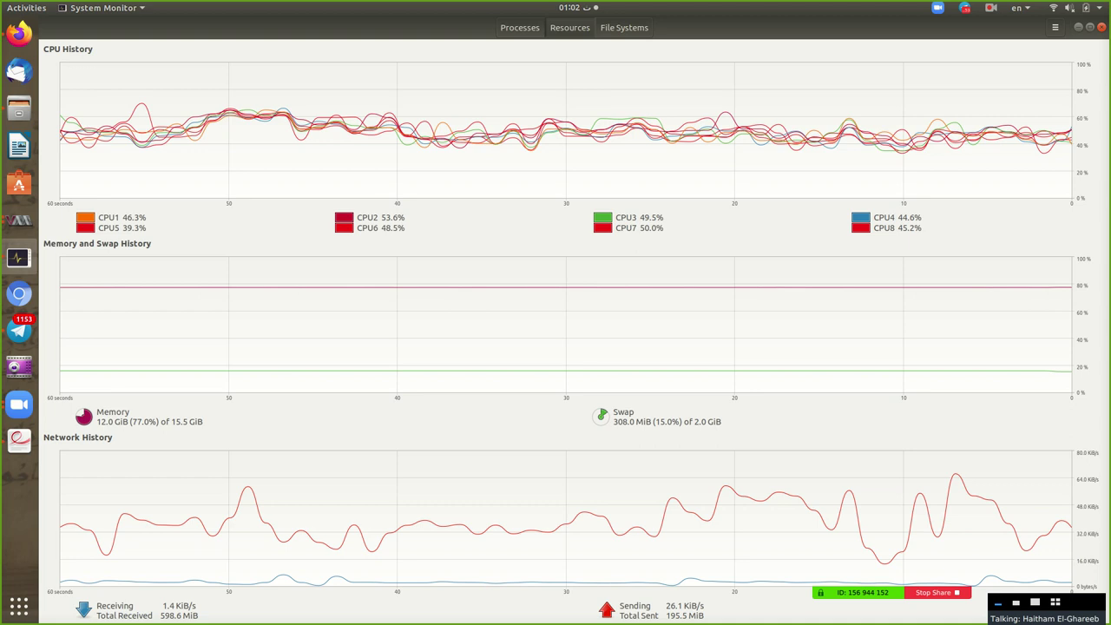
{"action": "key", "text": "alt+Tab"}
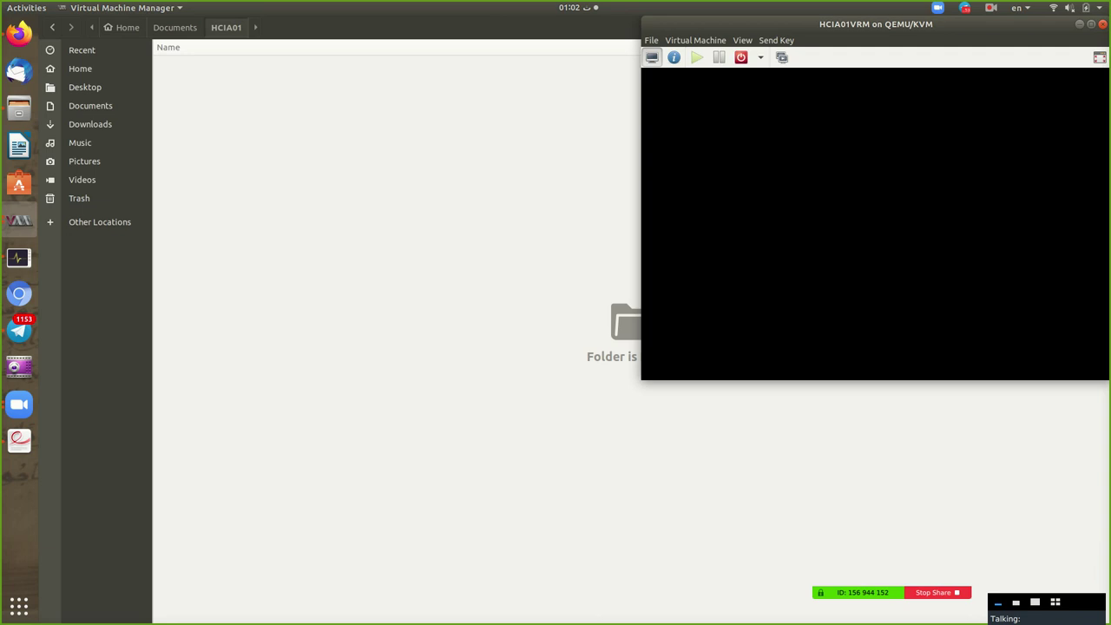
- Switch to Firefox, showing the Universal USB Installer 1.9.9.0 download page
{"action": "left_click", "coordinate": [19, 33]}
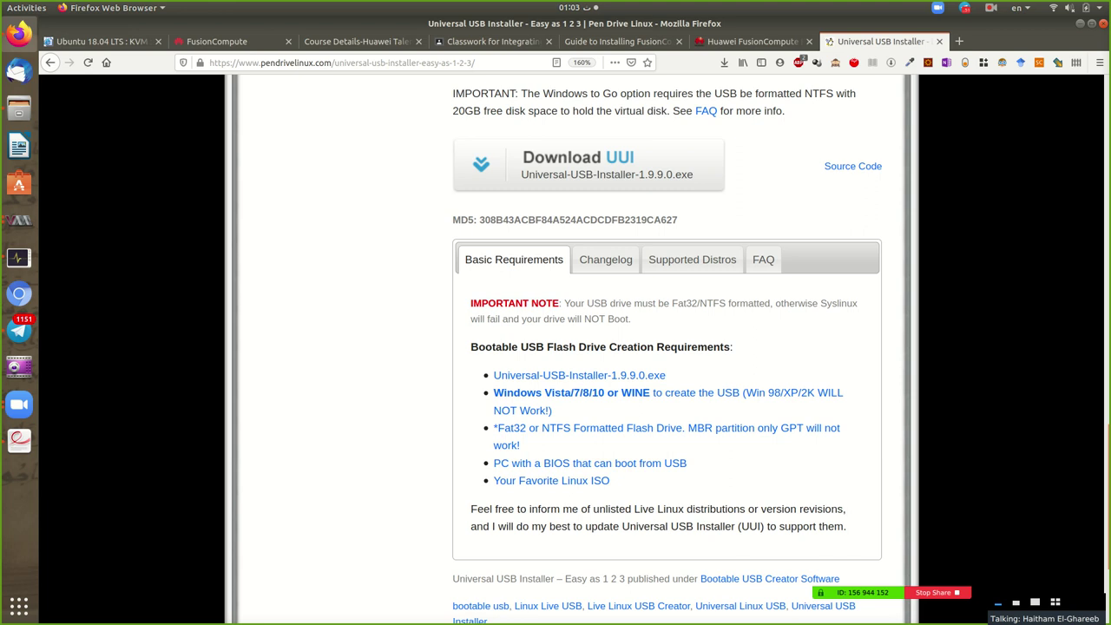
- Bring the HCIA01VRM console back in front of Firefox
{"action": "key", "text": "alt+Tab"}
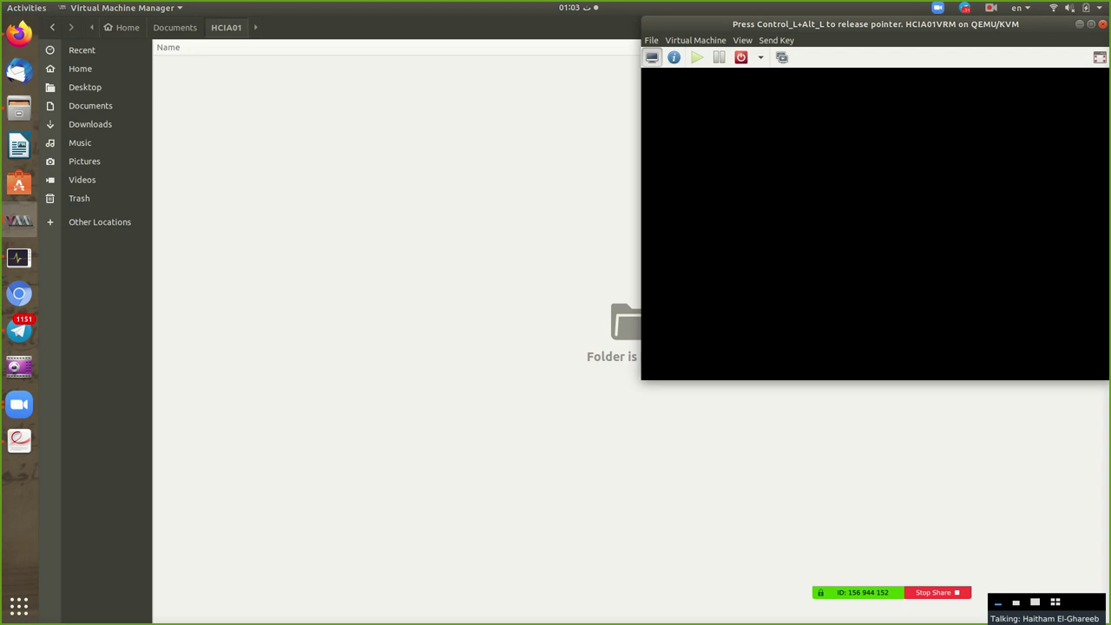
- Wake the HCIA01VRM console to confirm 95% progress, then go to the Home folder in Files
{"action": "key", "text": "ctrl+alt"}
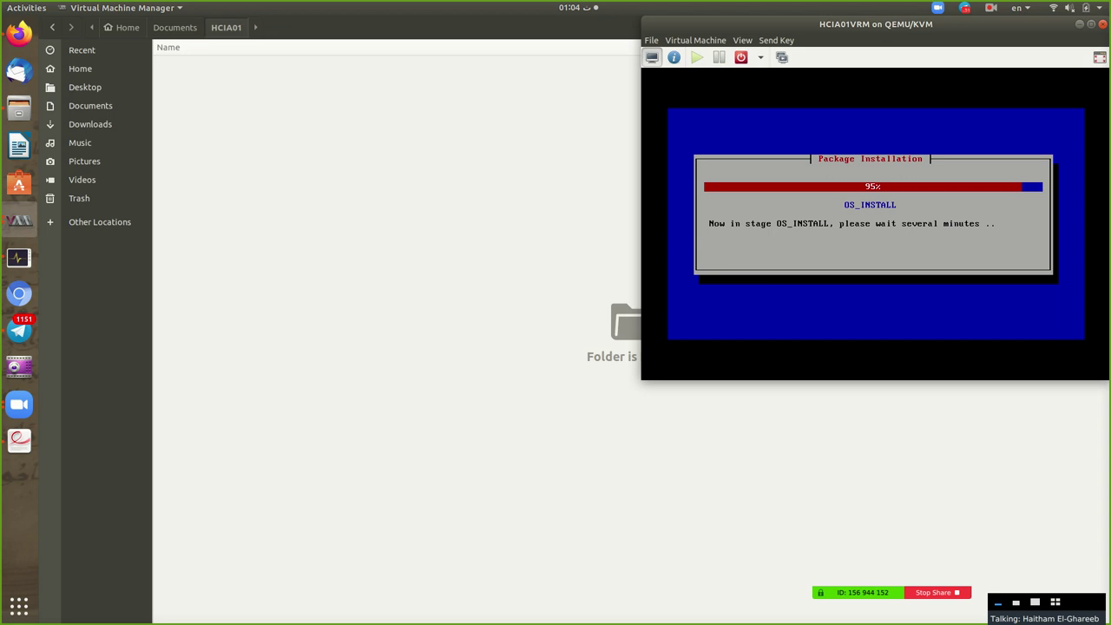
{"action": "left_click", "coordinate": [80, 68]}
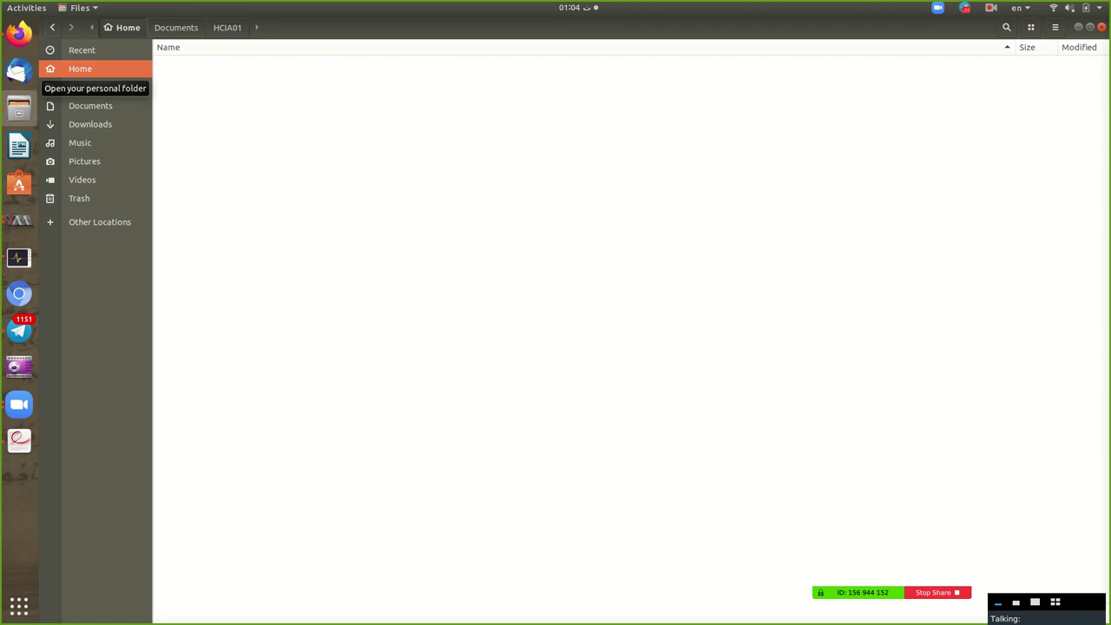
- Check the Home folder's 20.9 GB free space, then return to the HCIA01VRM installer
{"action": "key", "text": "ctrl+i"}
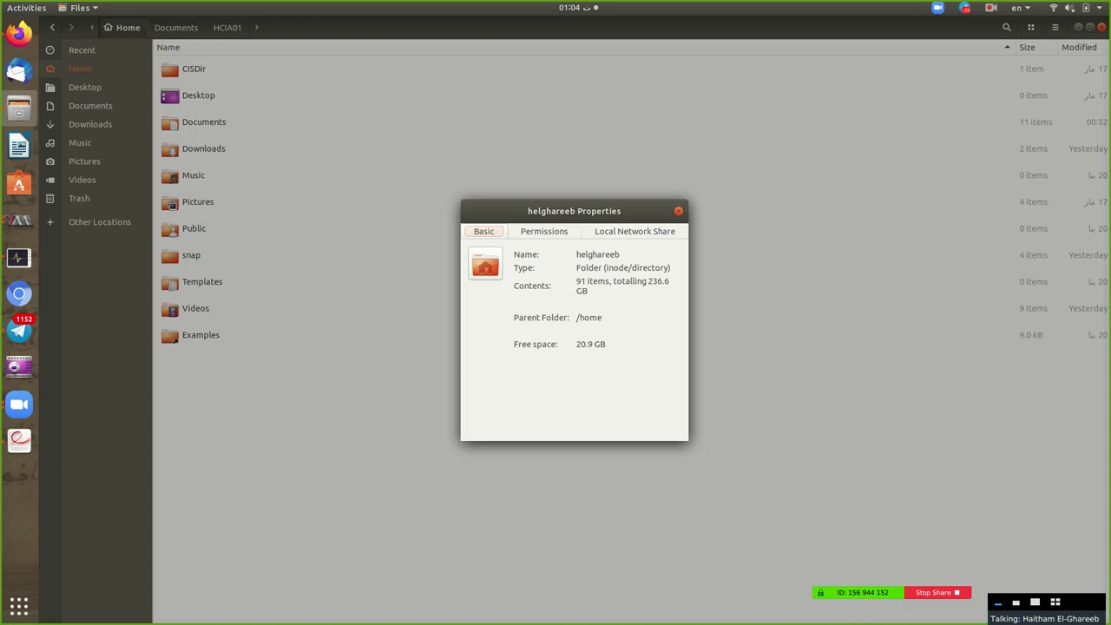
{"action": "key", "text": "Escape"}
{"action": "key", "text": "alt+Tab"}
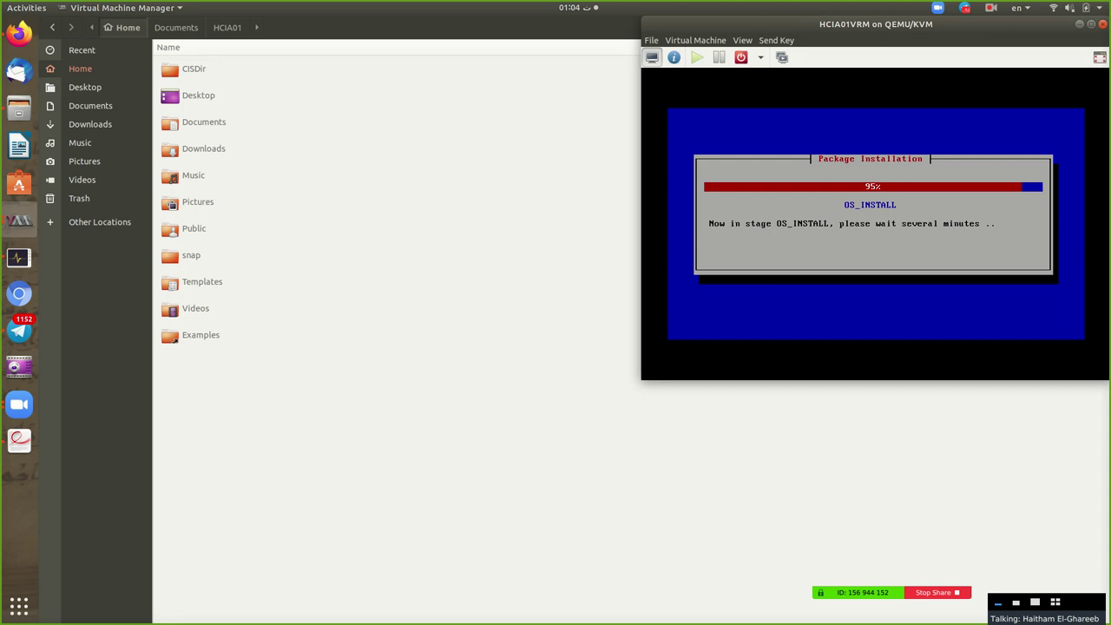
- Bring up the HCIA01CNA01 console beside the virtual machine list
{"action": "left_click", "coordinate": [19, 221]}
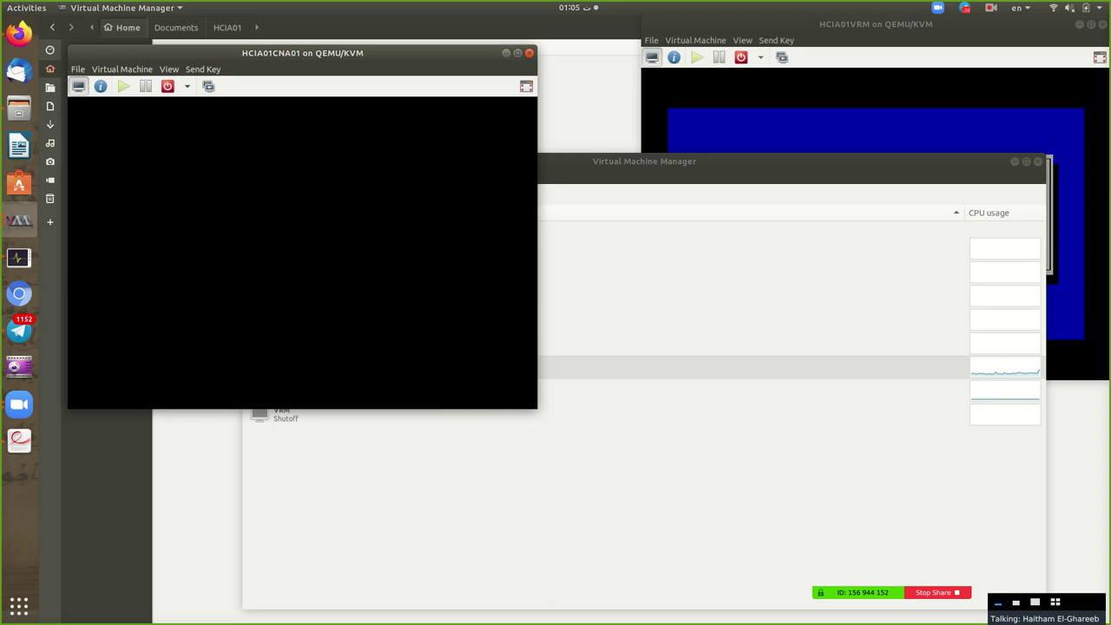
- Check the HCIA01VRM install at 95%, then switch to System Monitor's CPU, memory and network graphs
{"action": "key", "text": "alt+Tab"}
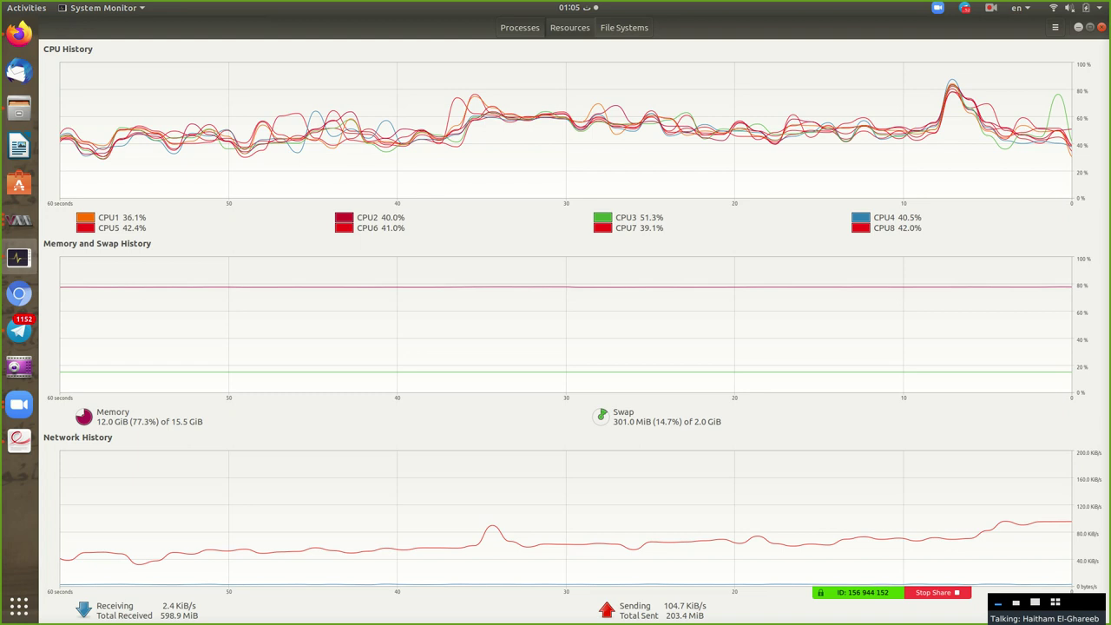
{"action": "key", "text": "alt+Tab"}
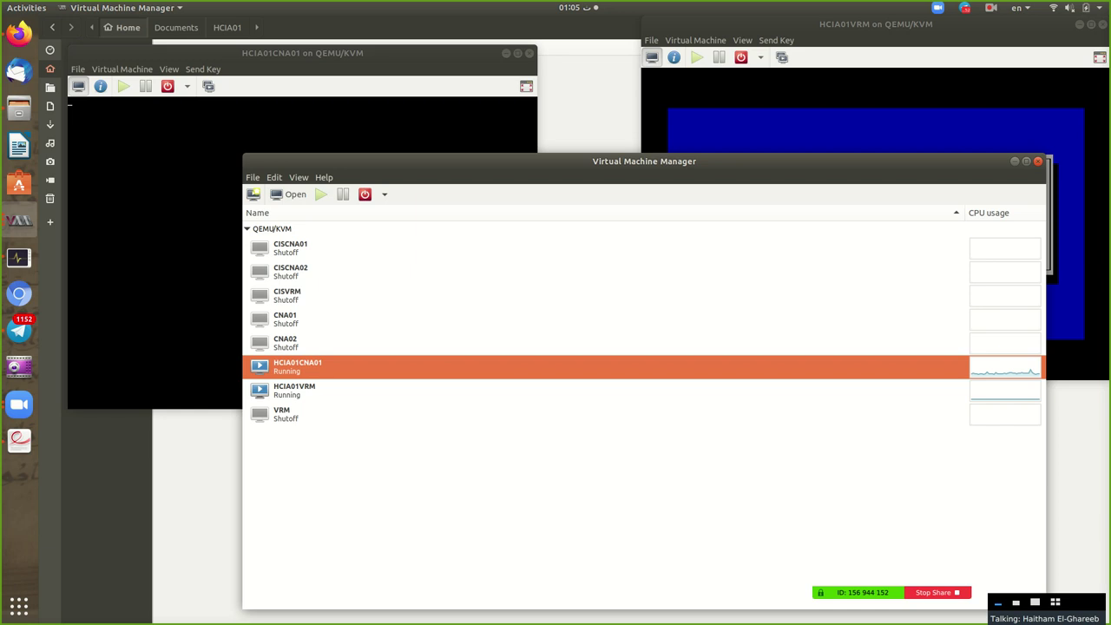
{"action": "key", "text": "alt+Tab"}
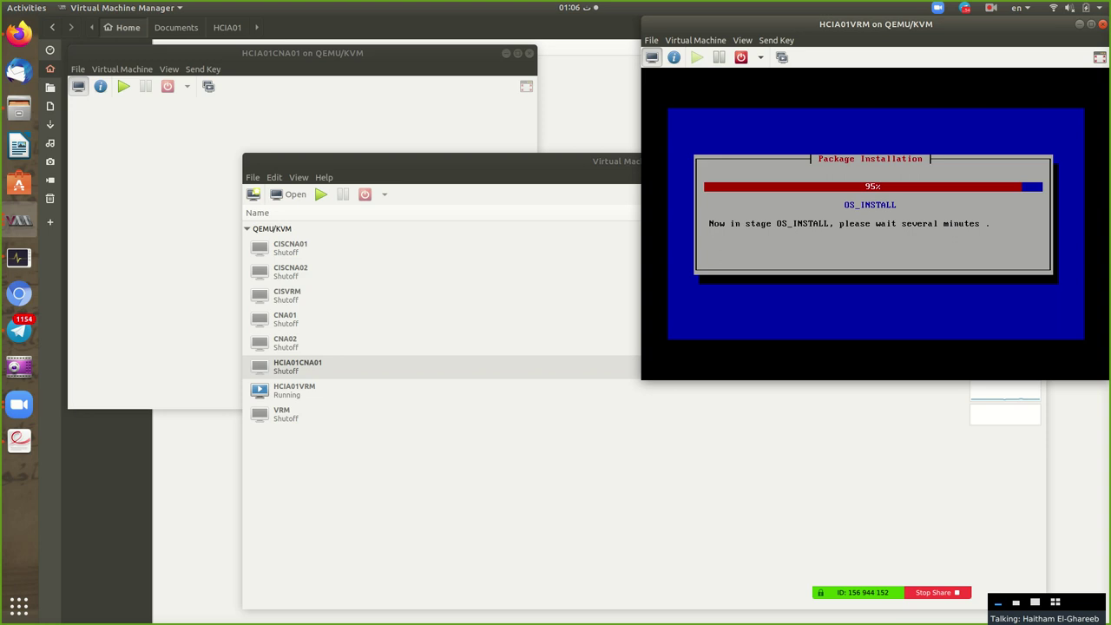
{"action": "key", "text": "alt+Tab"}
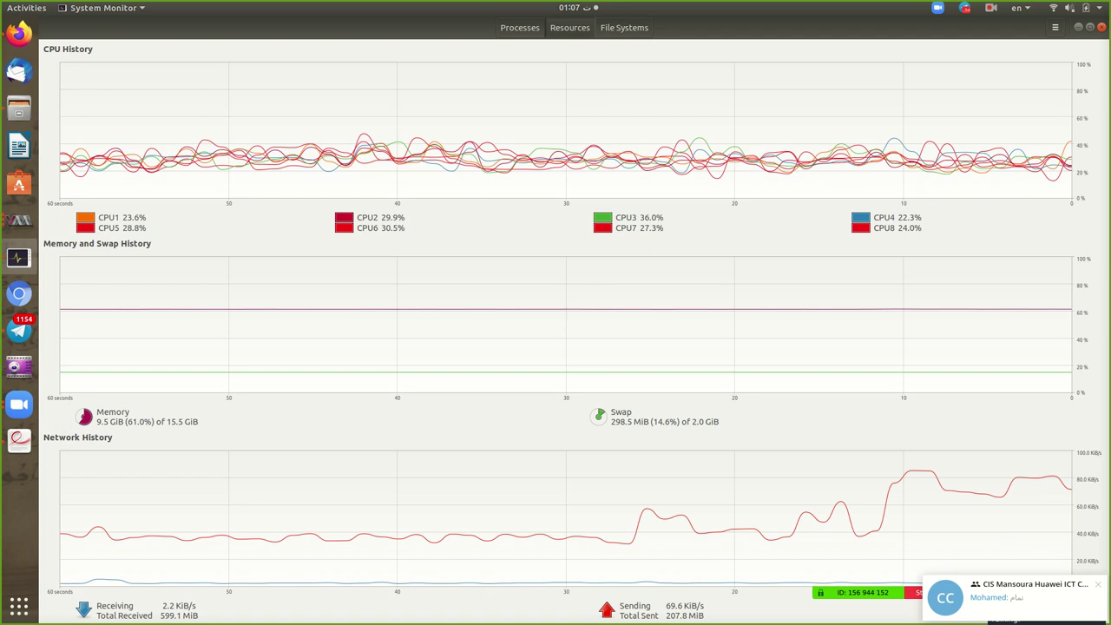
- Review file system usage and rank processes by Disk write total and Disk write rate
{"action": "key", "text": "alt+3"}
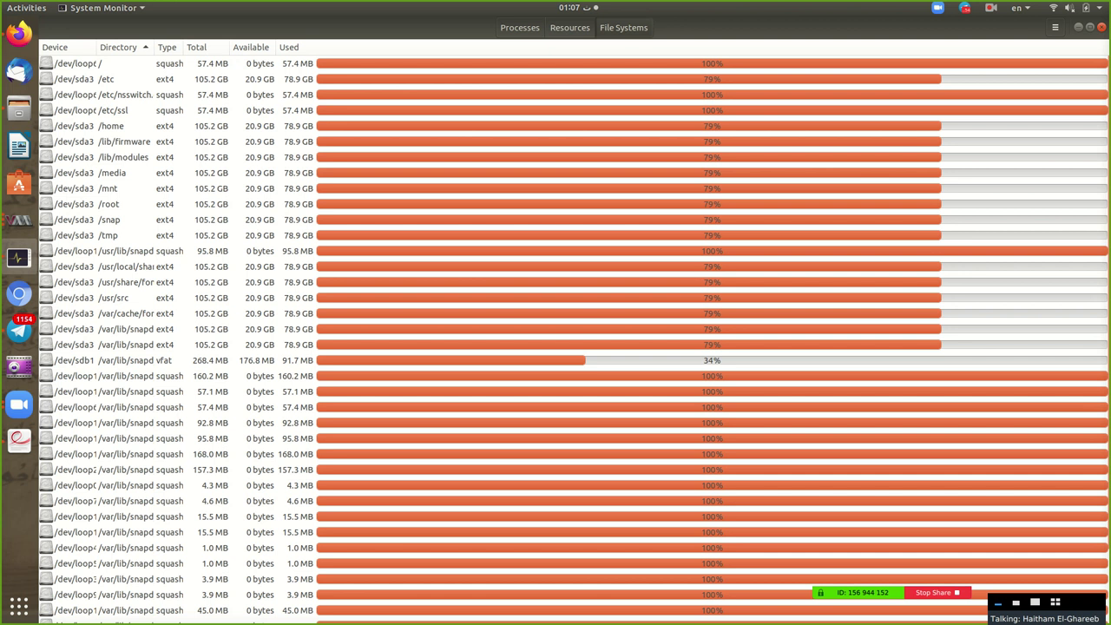
{"action": "key", "text": "alt+1"}
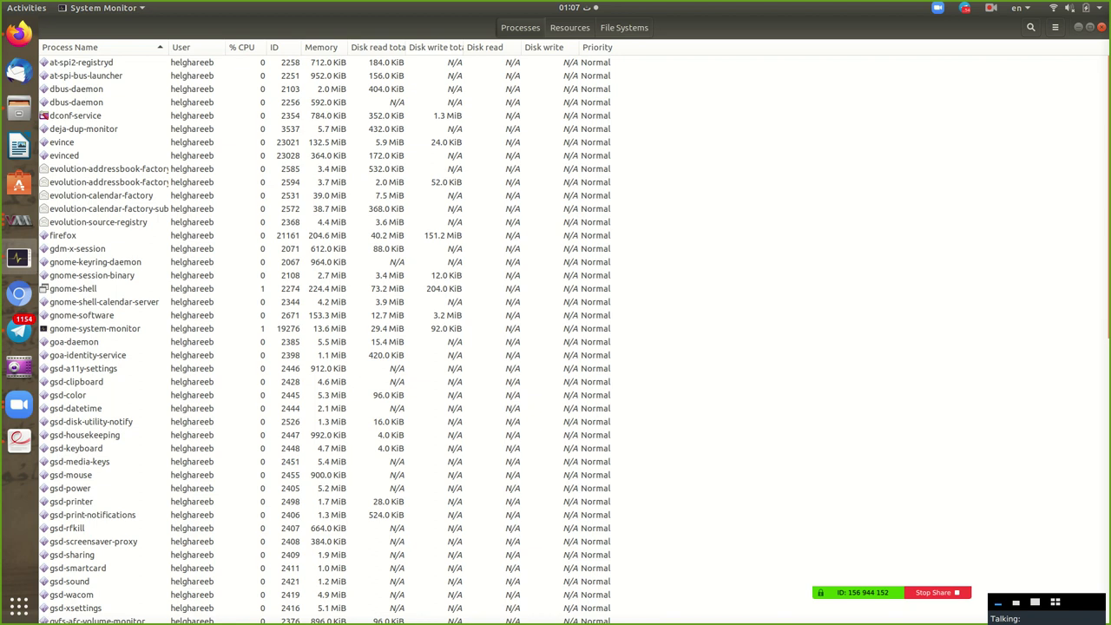
{"action": "left_click", "coordinate": [436, 47]}
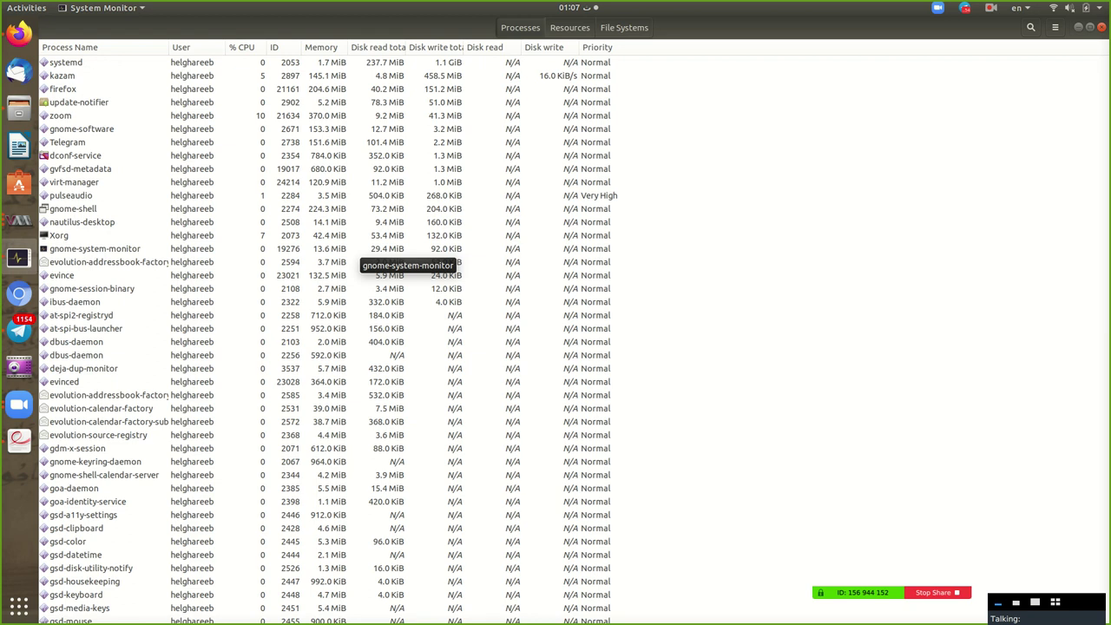
{"action": "left_click", "coordinate": [104, 76]}
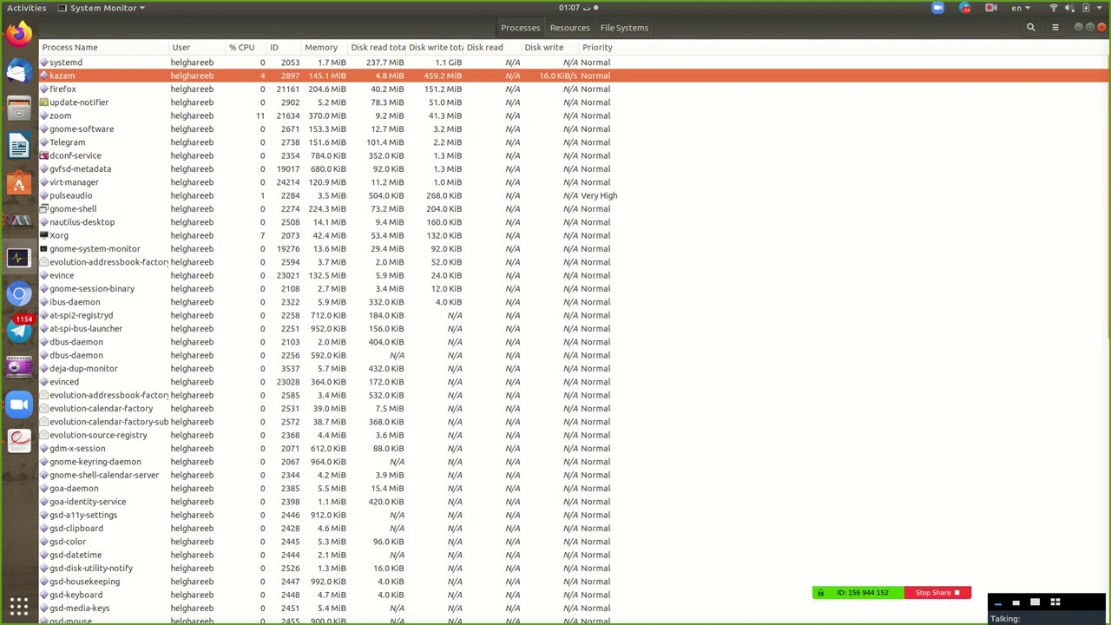
{"action": "left_click", "coordinate": [543, 47]}
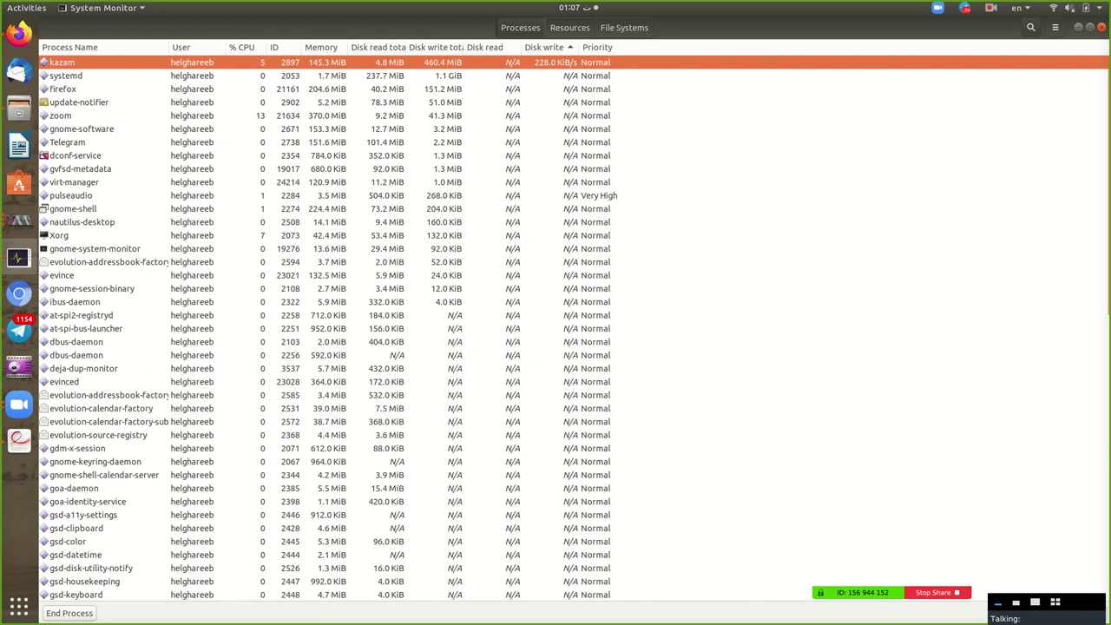
{"action": "key", "text": "alt+Tab"}
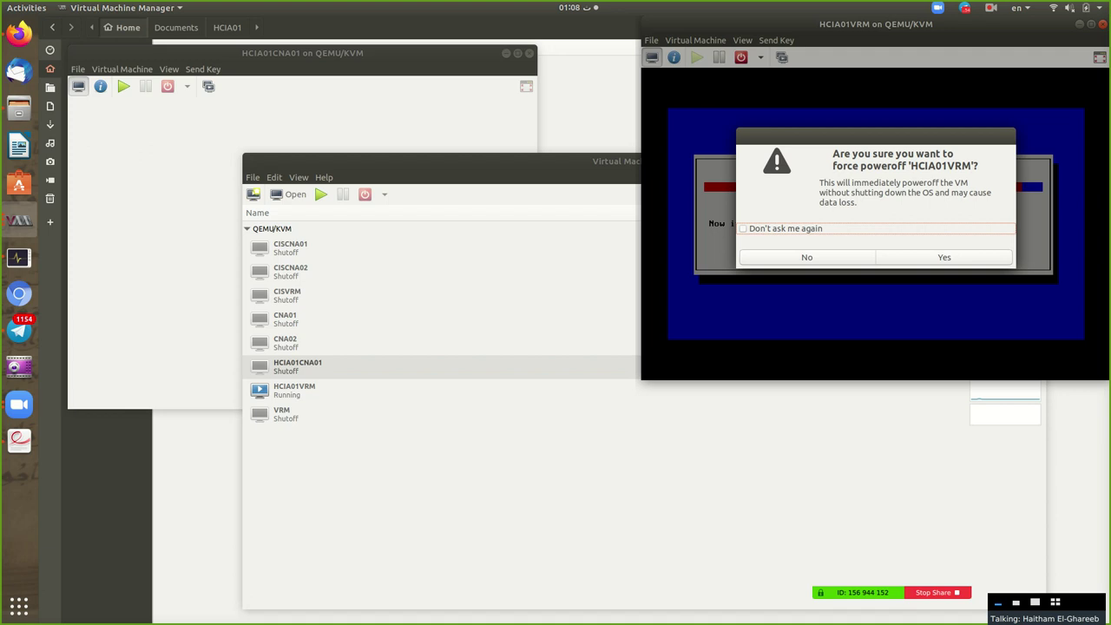
- Confirm forcing HCIA01VRM off and select it in the virtual machine list
{"action": "key", "text": "Return"}
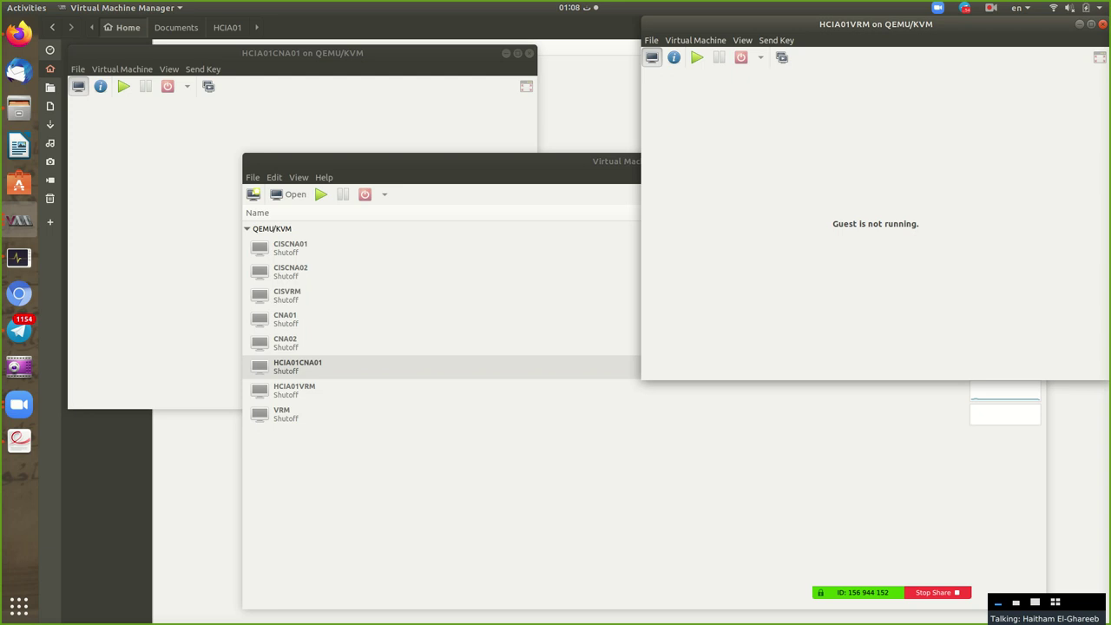
{"action": "left_click", "coordinate": [294, 389]}
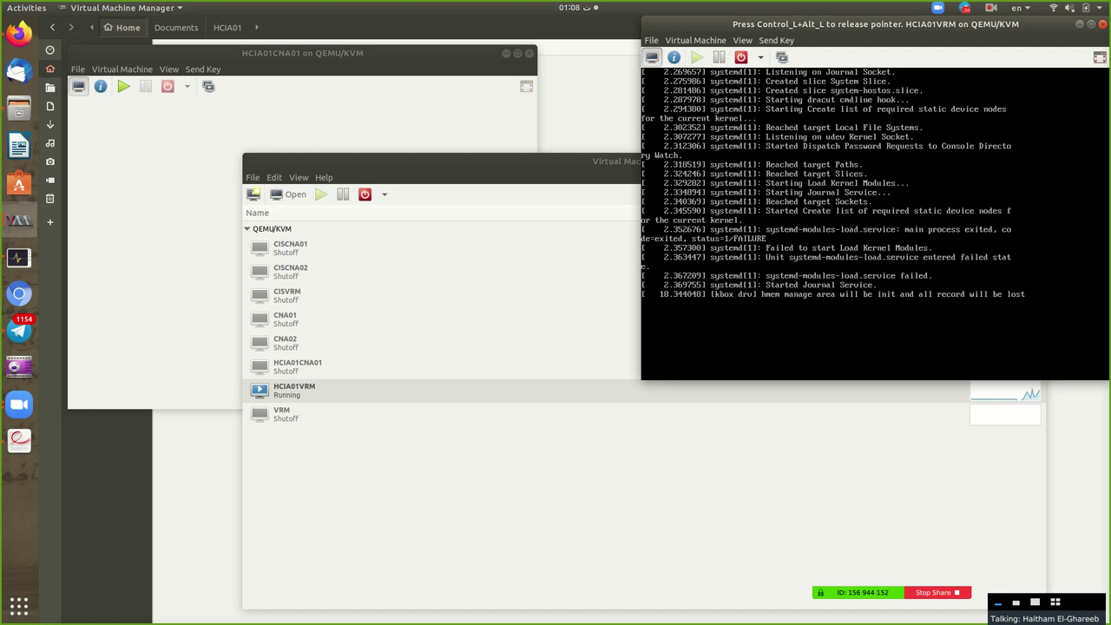
- Enter root as the login name at the Euler login prompt
{"action": "type", "text": "root"}
{"action": "key", "text": "Return"}
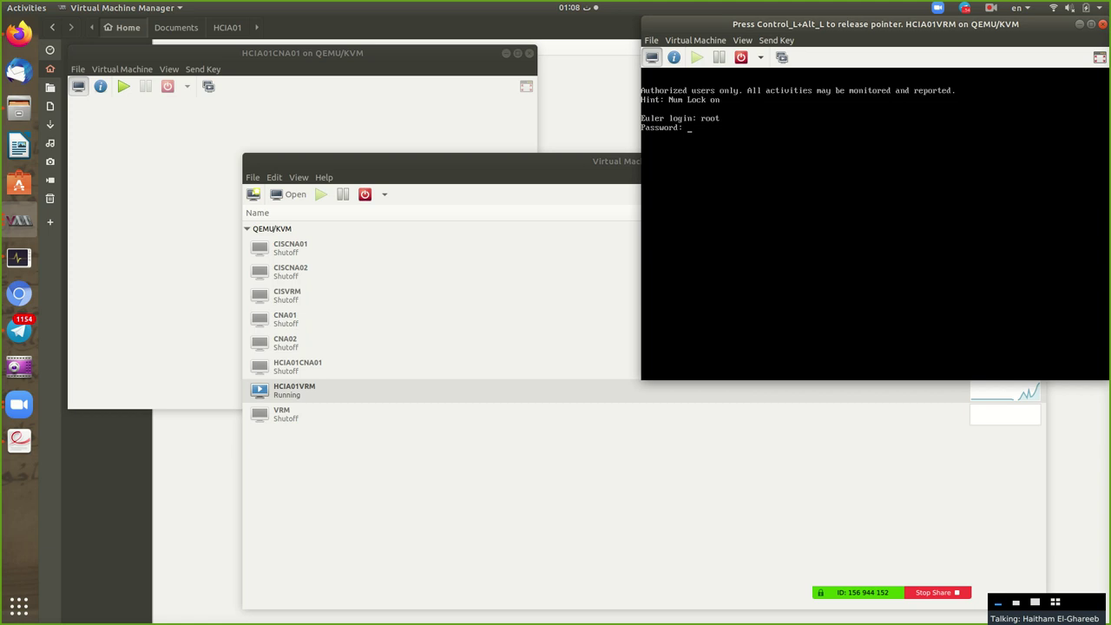
- Submit a password for root, then retry the root login with another password attempt
{"action": "key", "text": "Return"}
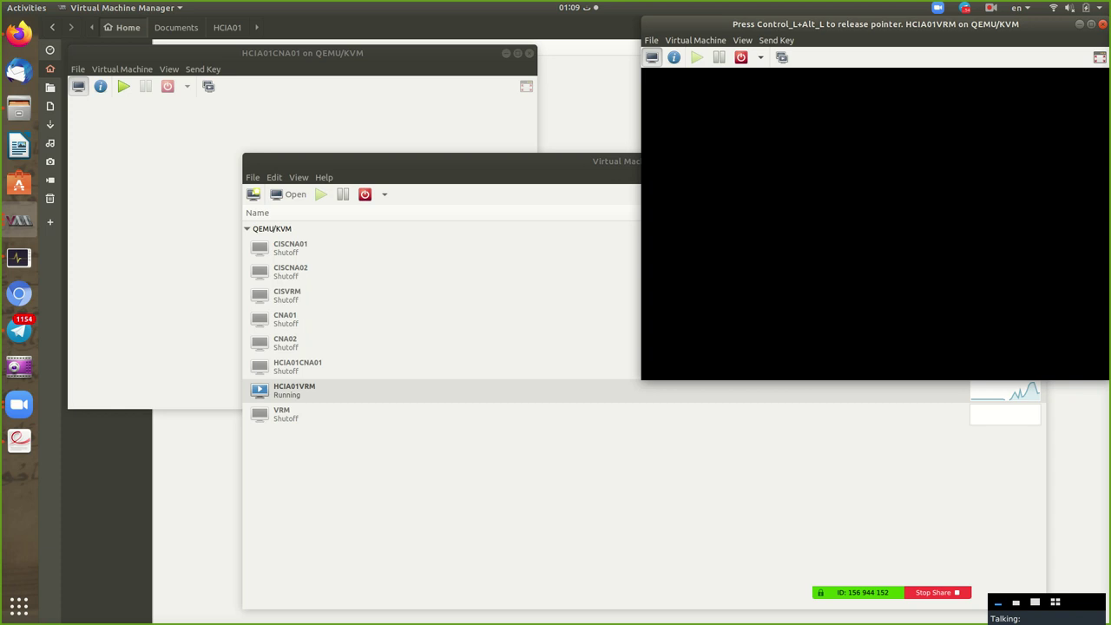
{"action": "key", "text": "Return"}
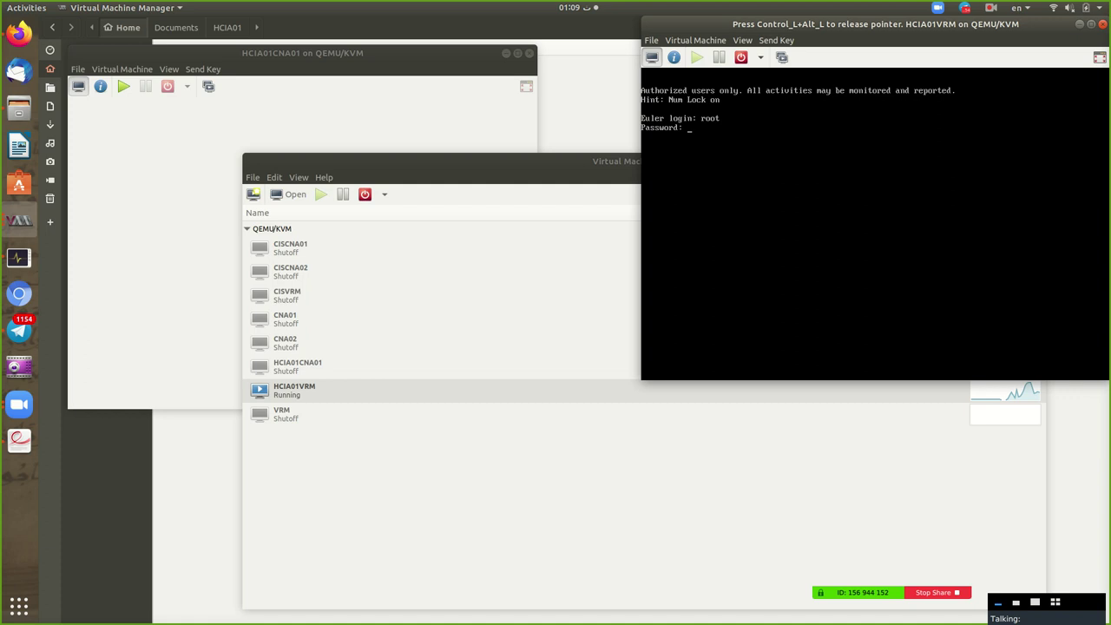
{"action": "key", "text": "Return"}
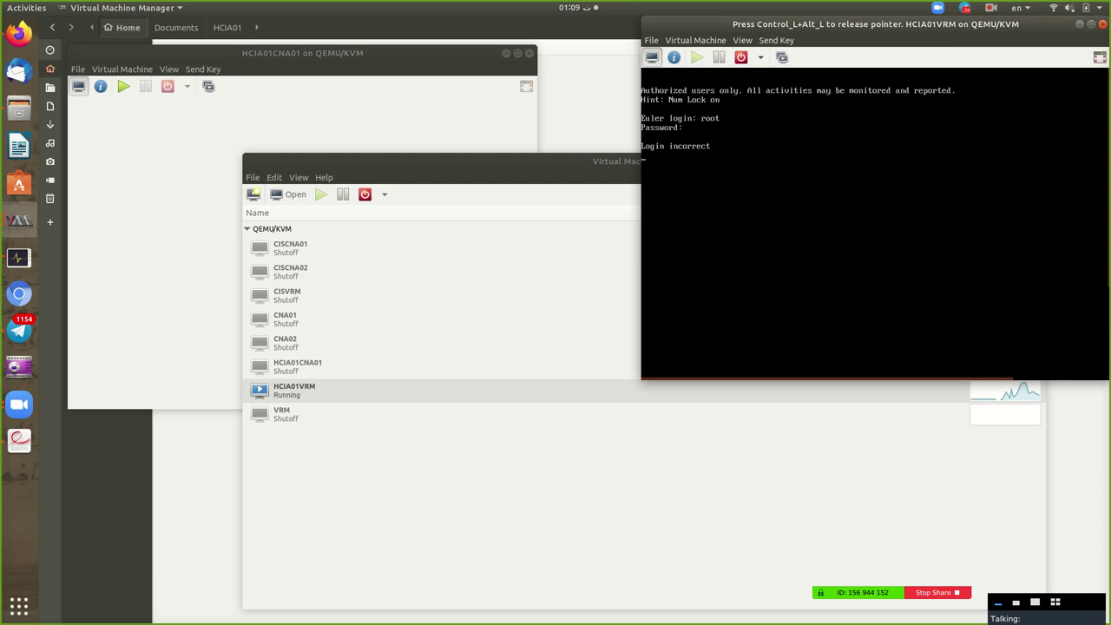
{"action": "key", "text": "Return"}
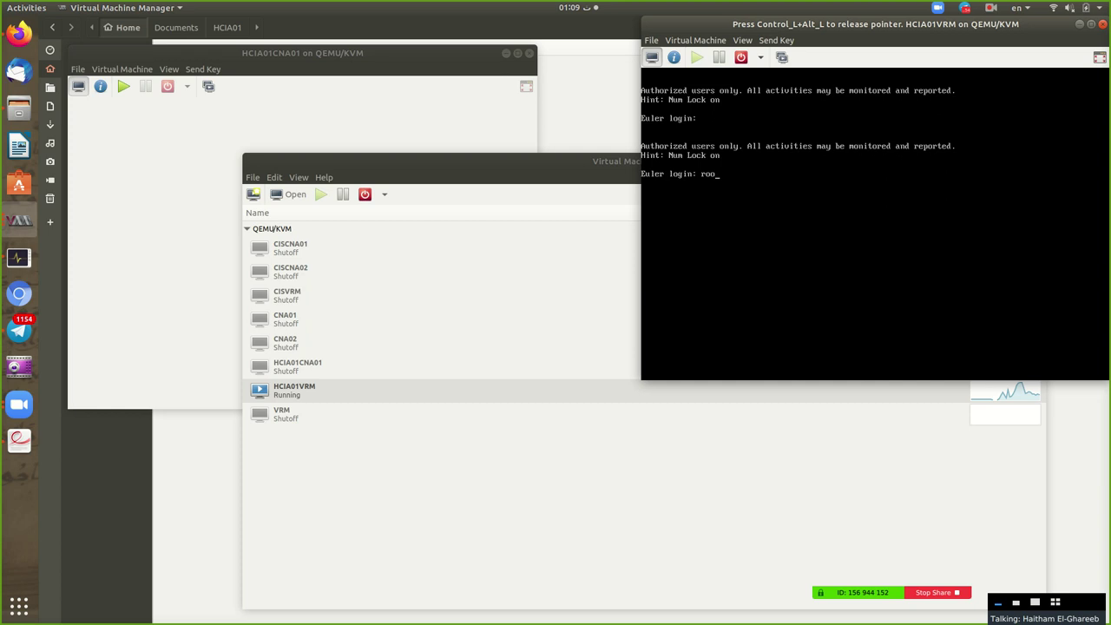
- Keep retrying the root login until the account locks, then close the console window
{"action": "key", "text": "Return"}
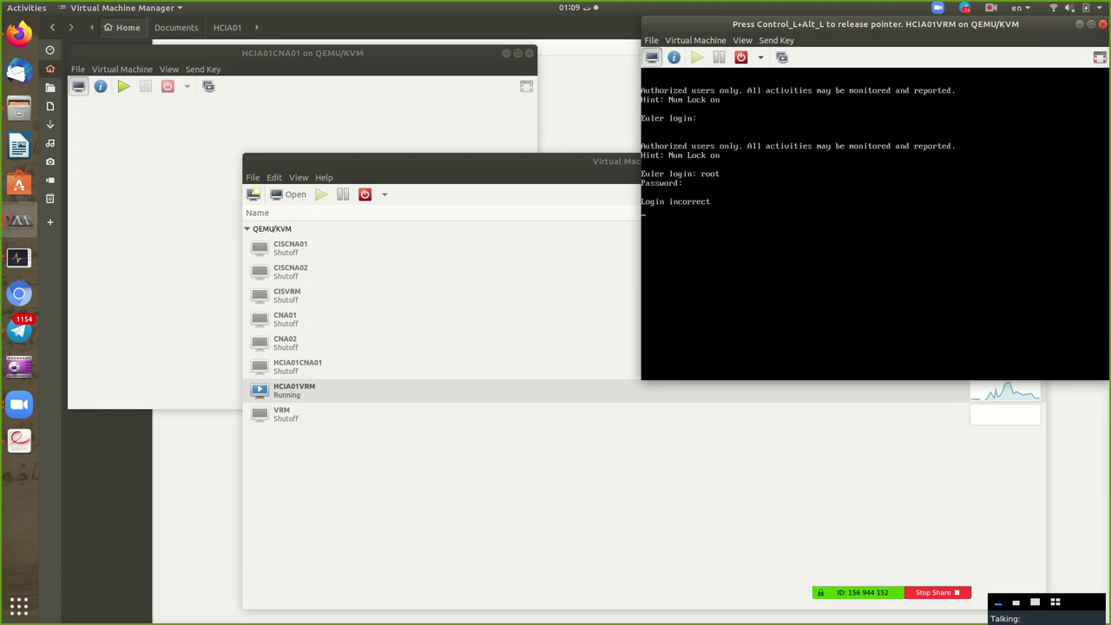
{"action": "key", "text": "Return"}
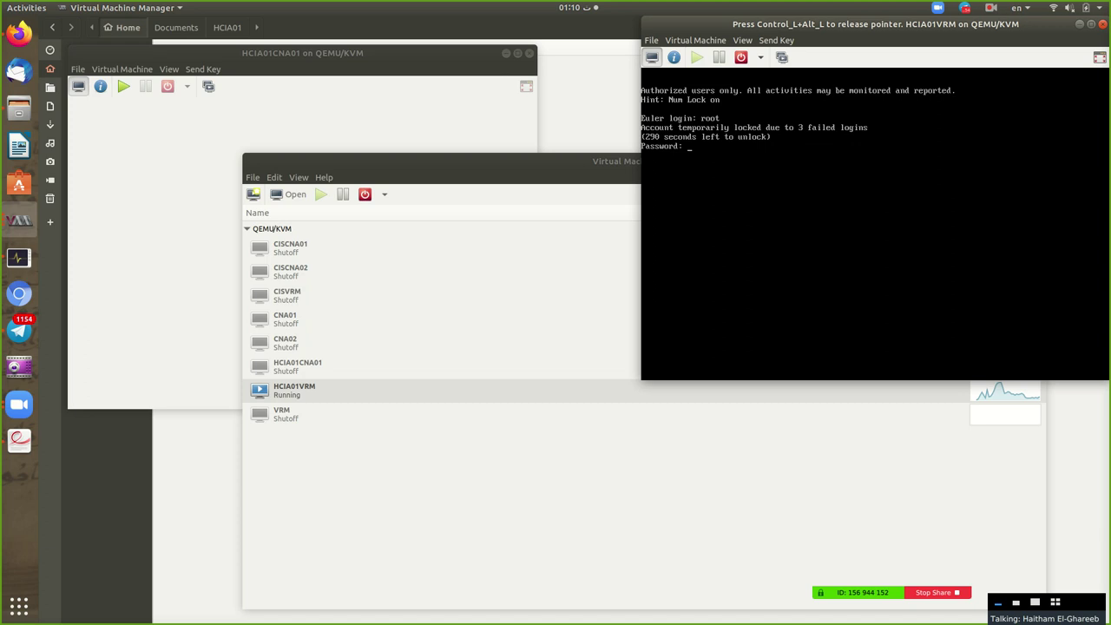
{"action": "key", "text": "Return"}
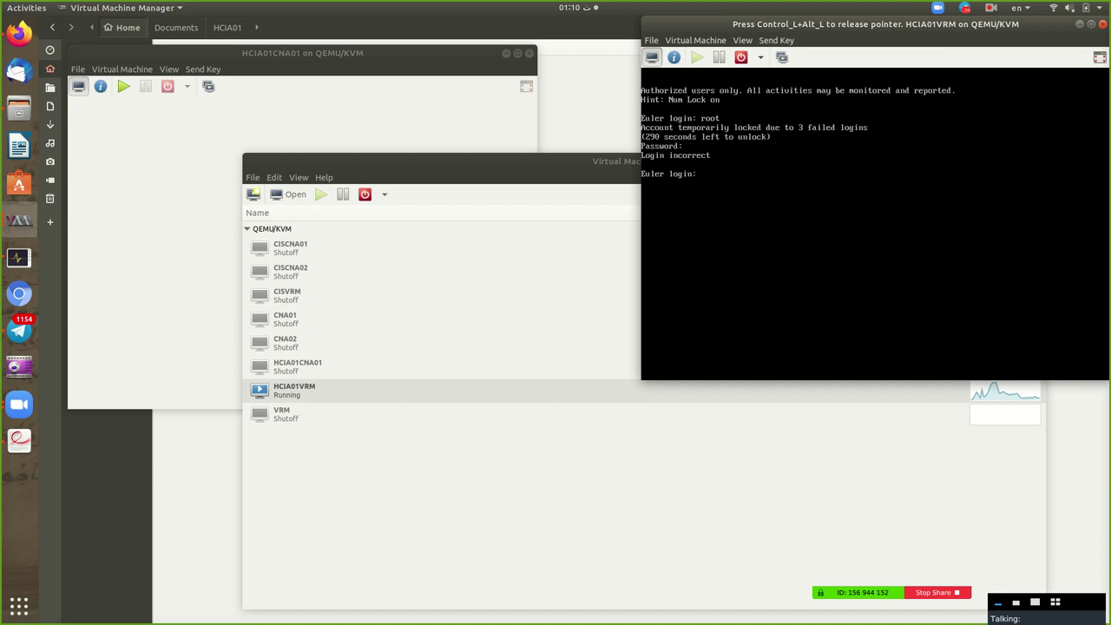
{"action": "key", "text": "alt+F4"}
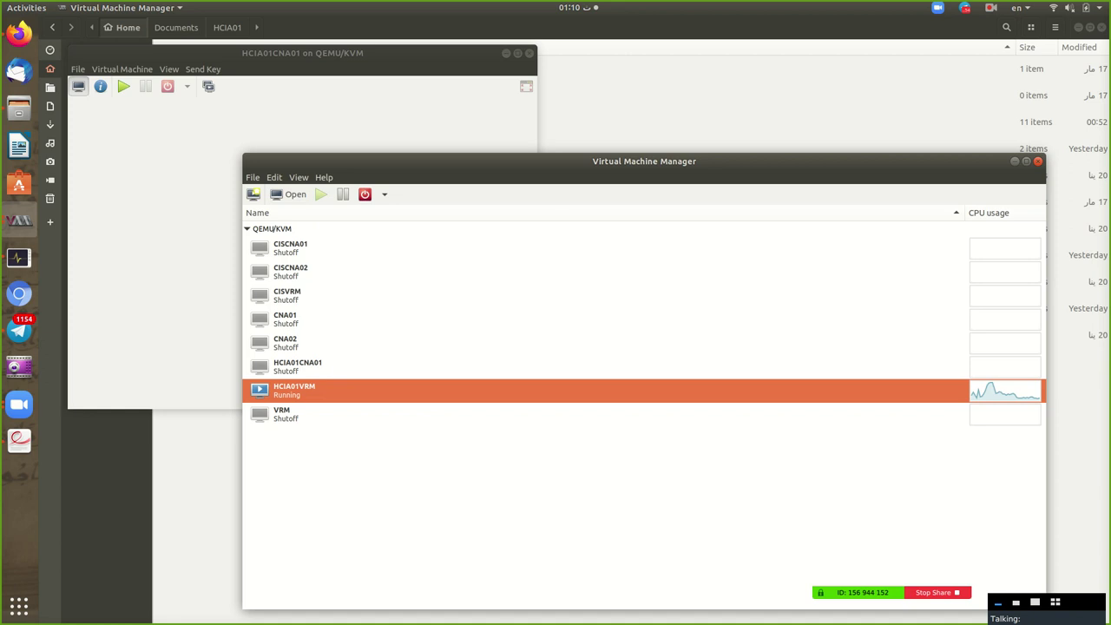
- Delete the old HCIA01VRM virtual machine, checking the installation guide PDF along the way
{"action": "key", "text": "Delete"}
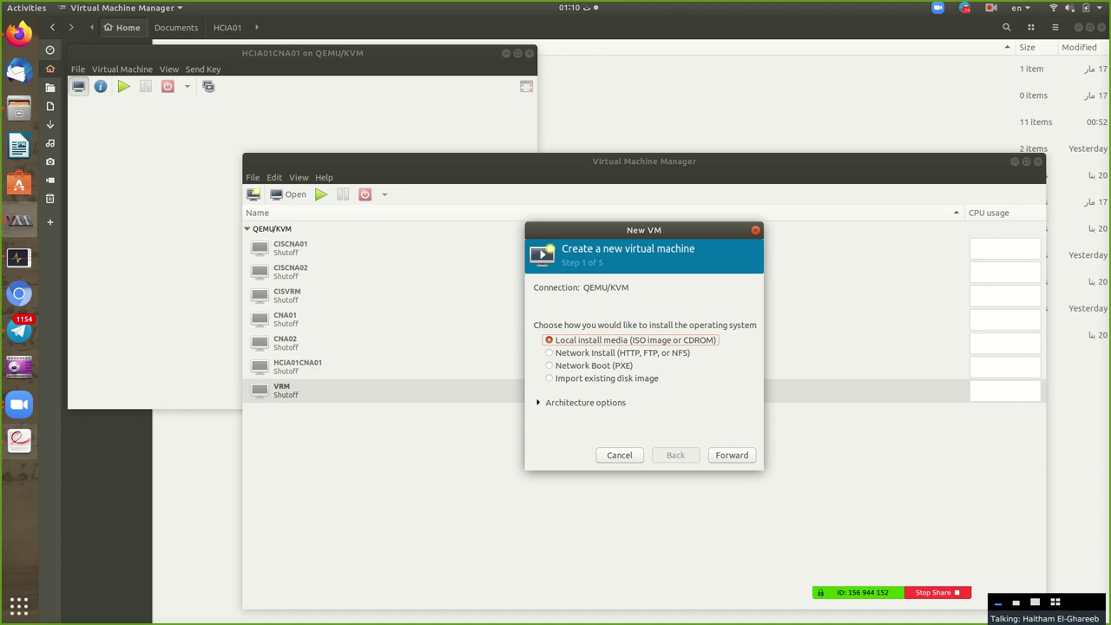
{"action": "key", "text": "alt+Tab"}
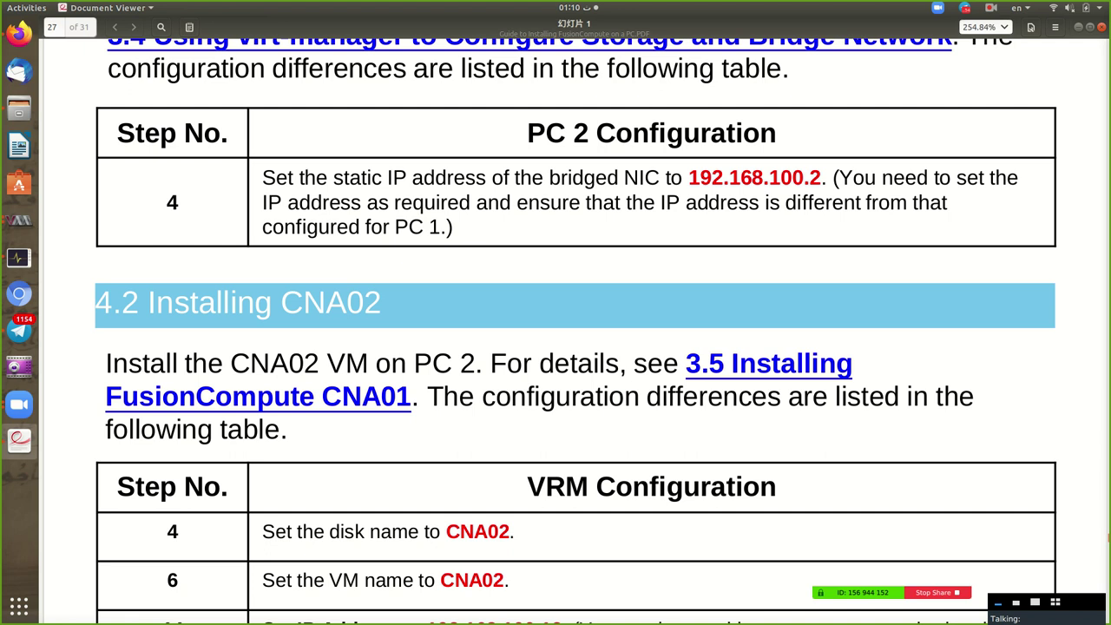
{"action": "key", "text": "alt+Tab"}
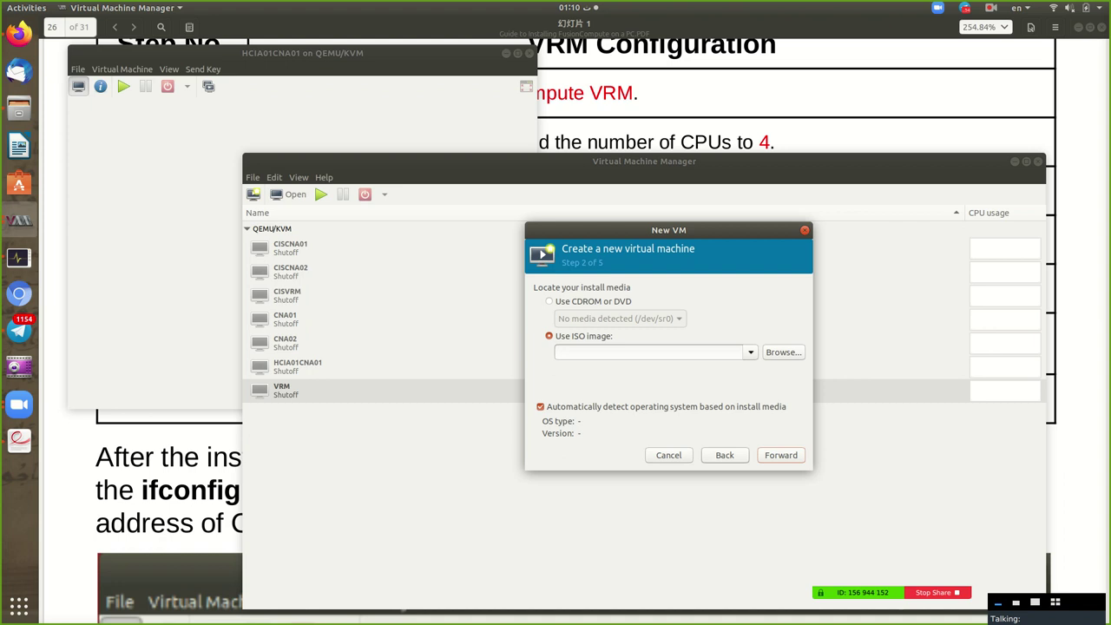
- Pick the HCIA01VRM.qcow2 storage volume and set the new VM's memory to 30720
{"action": "key", "text": "alt+r"}
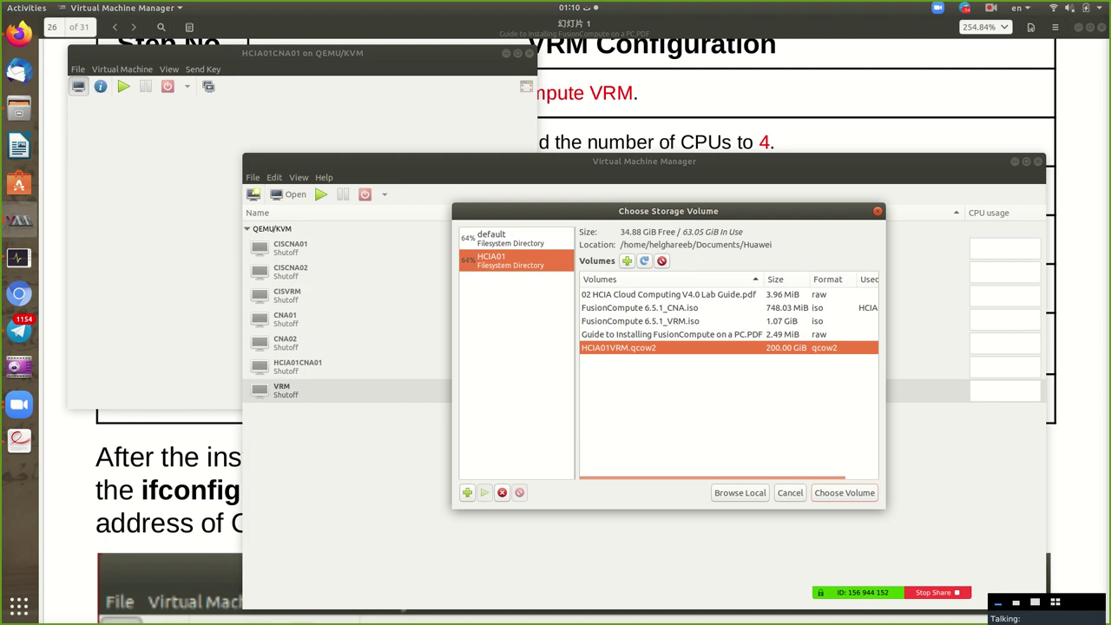
{"action": "key", "text": "Return"}
{"action": "key", "text": "Return"}
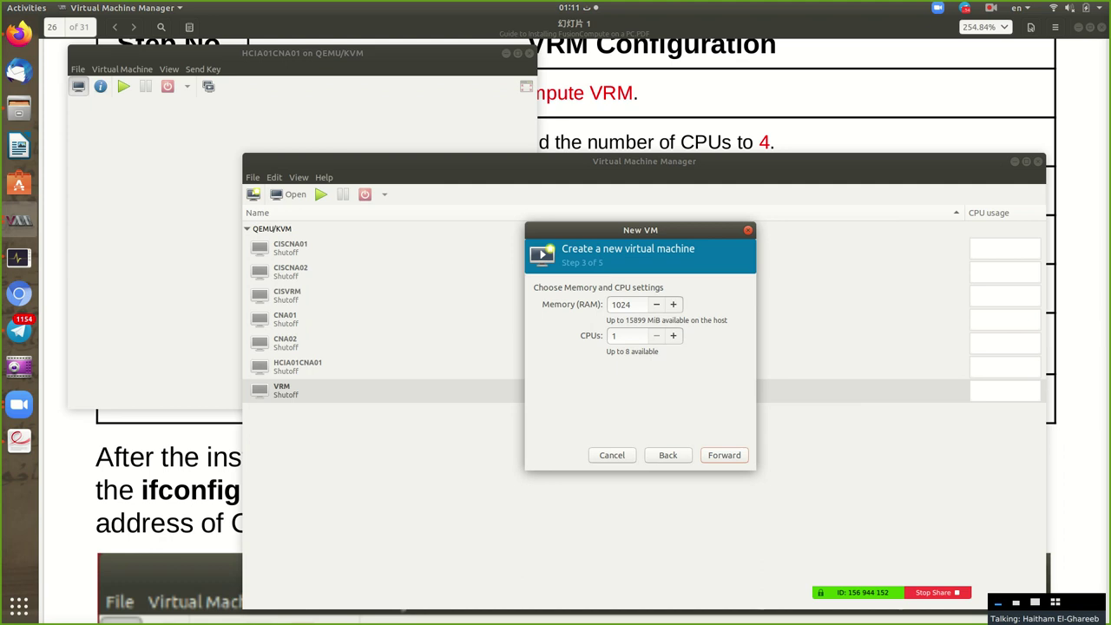
{"action": "type", "text": "3"}
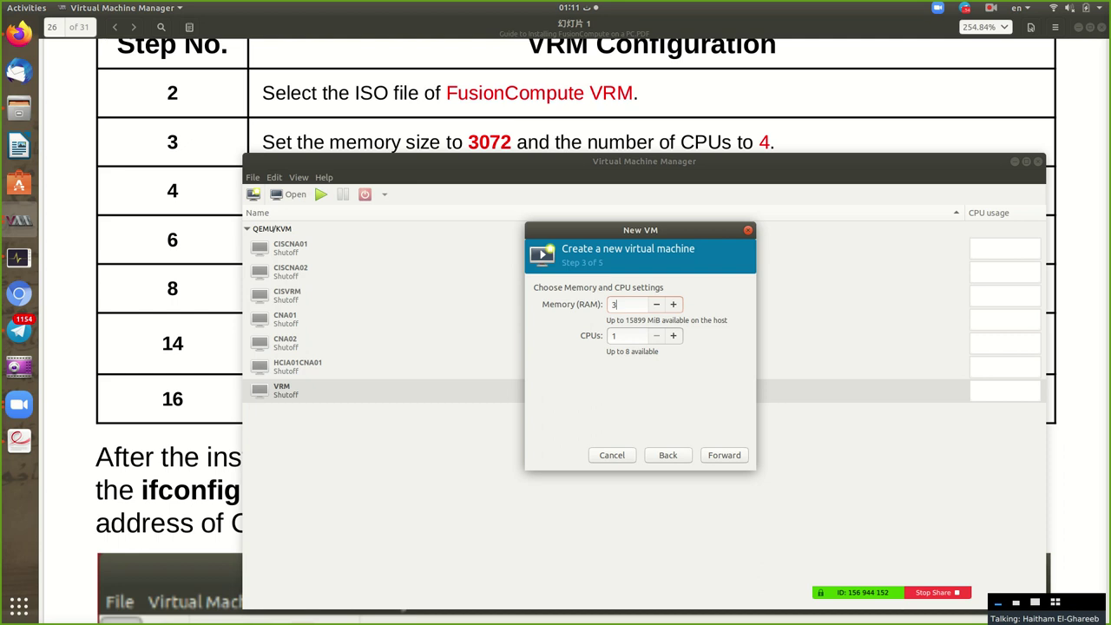
{"action": "type", "text": "0720"}
{"action": "key", "text": "Tab"}
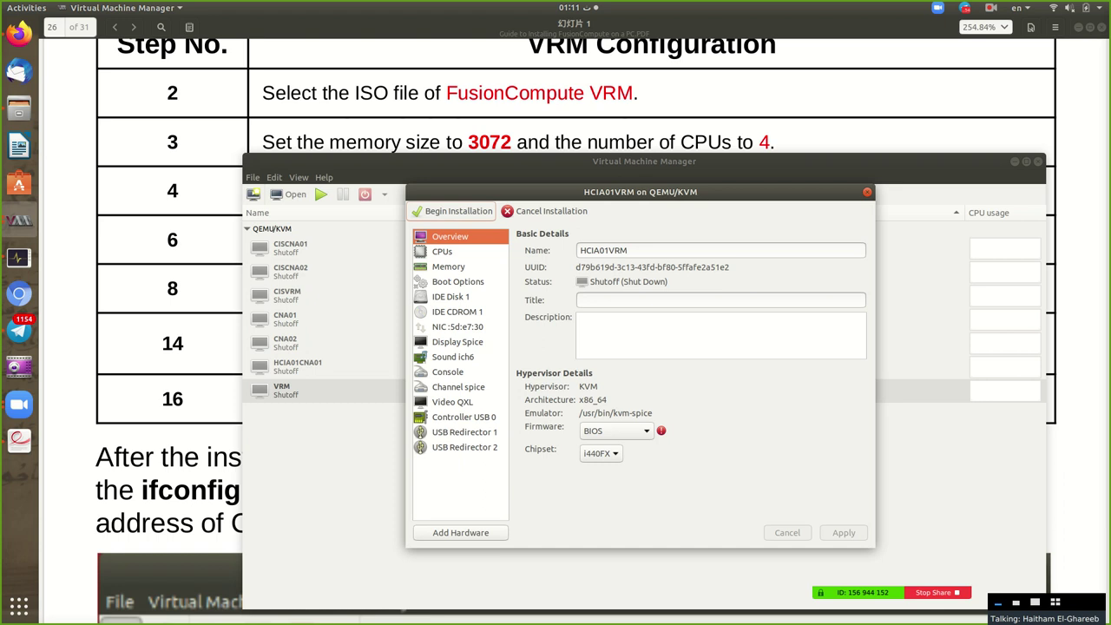
- Review the new VM's CPU, disk and network settings against the guide's CNA01 installation section
{"action": "left_click", "coordinate": [441, 251]}
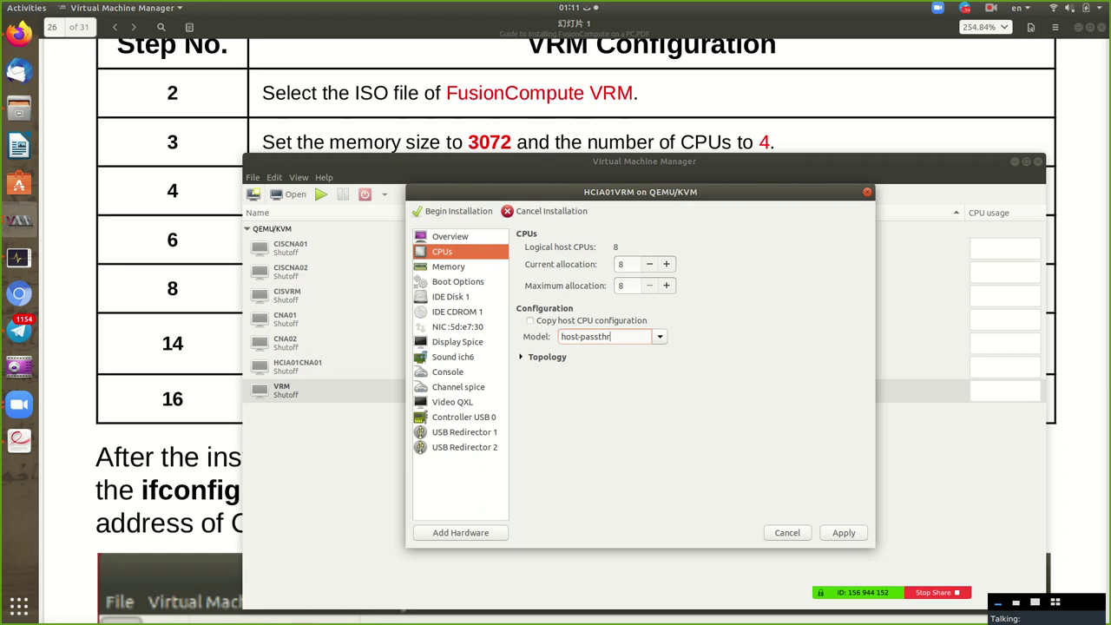
{"action": "left_click", "coordinate": [450, 296]}
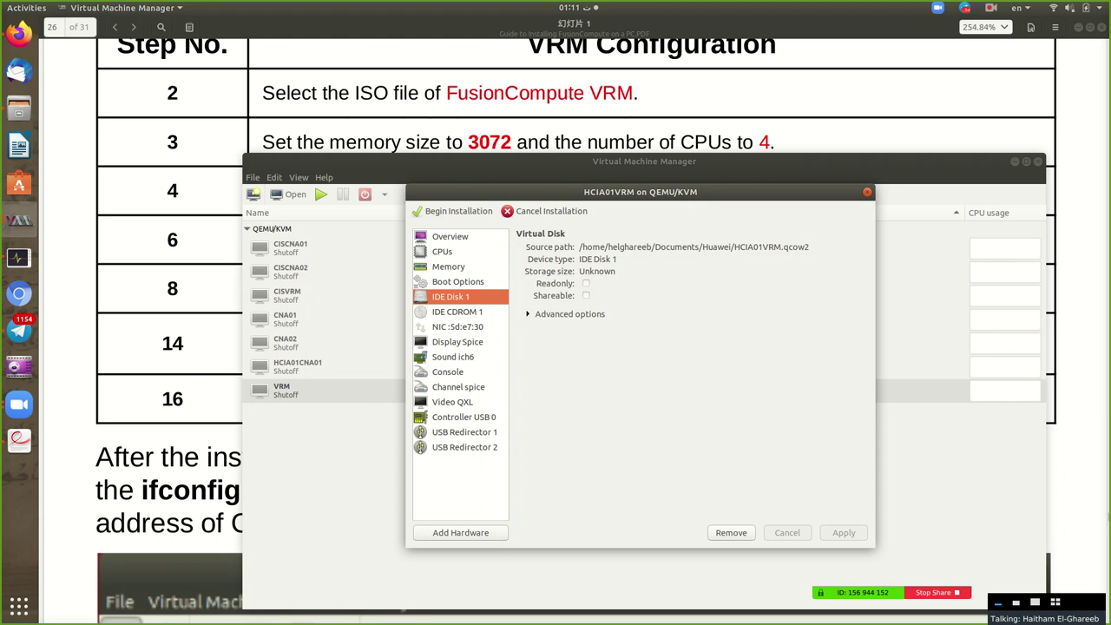
{"action": "key", "text": "alt+Tab"}
{"action": "scroll", "coordinate": [573, 347], "scroll_direction": "up", "scroll_amount": 5}
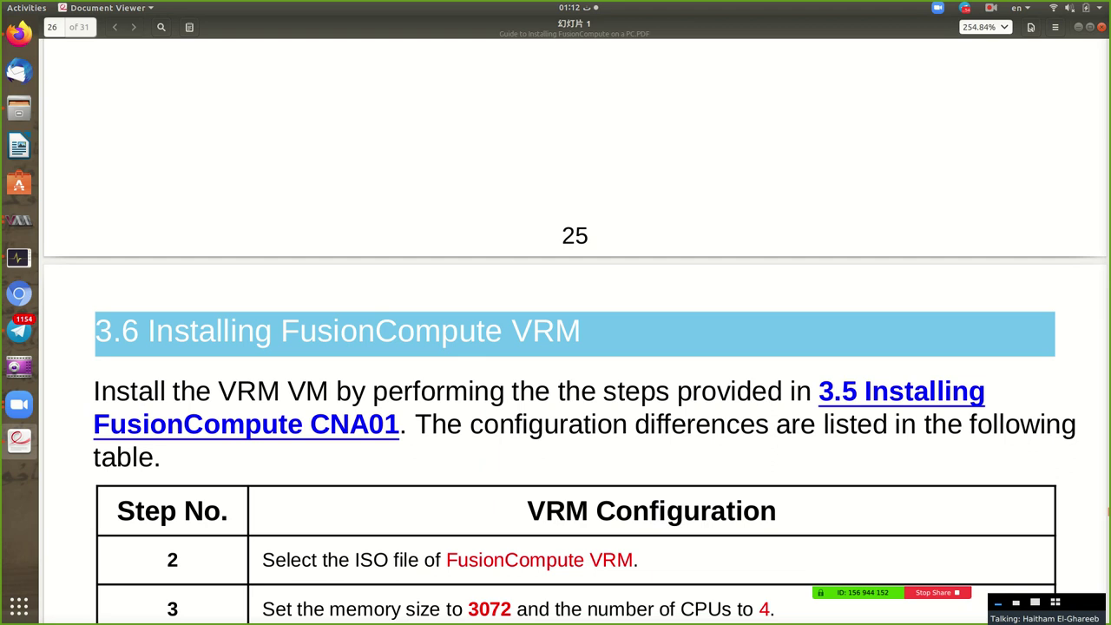
{"action": "left_click", "coordinate": [901, 391]}
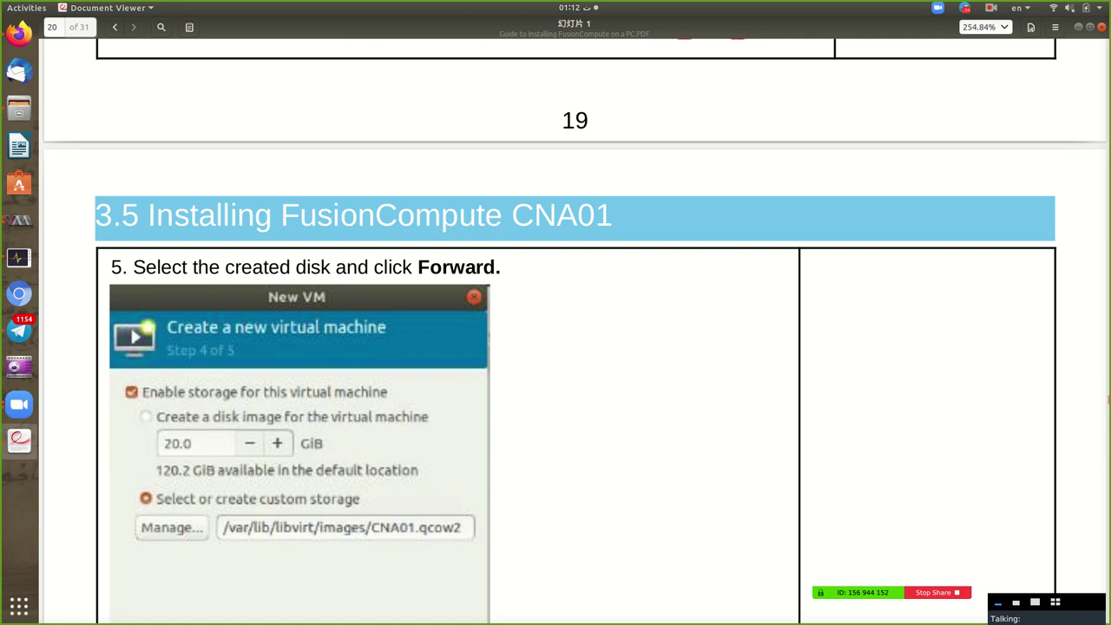
{"action": "scroll", "coordinate": [556, 329], "scroll_direction": "down", "scroll_amount": 10}
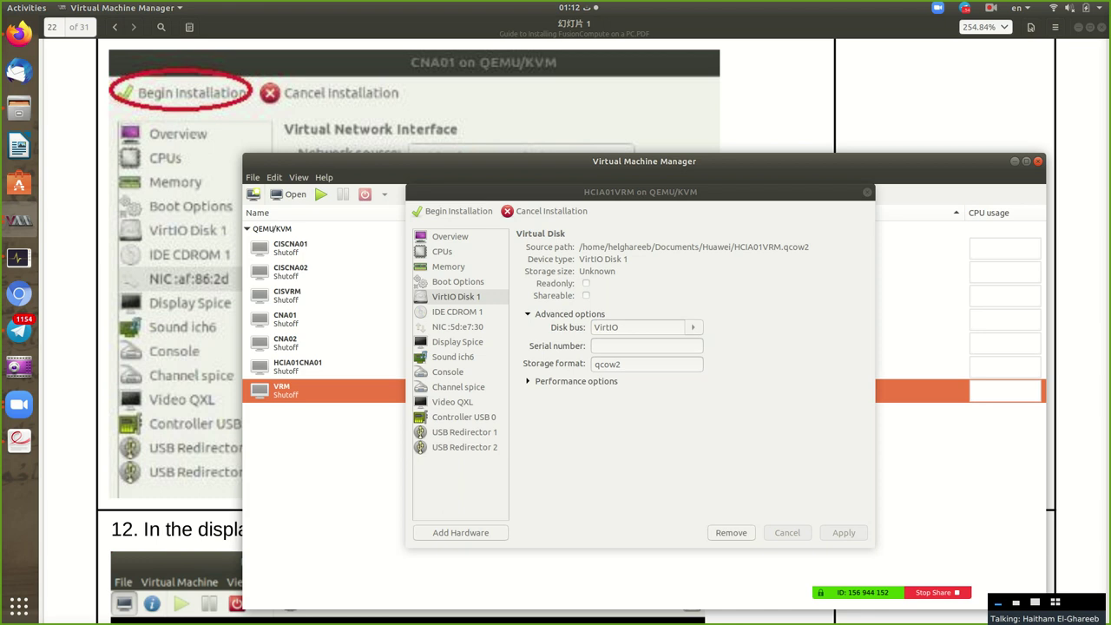
{"action": "left_click", "coordinate": [457, 326]}
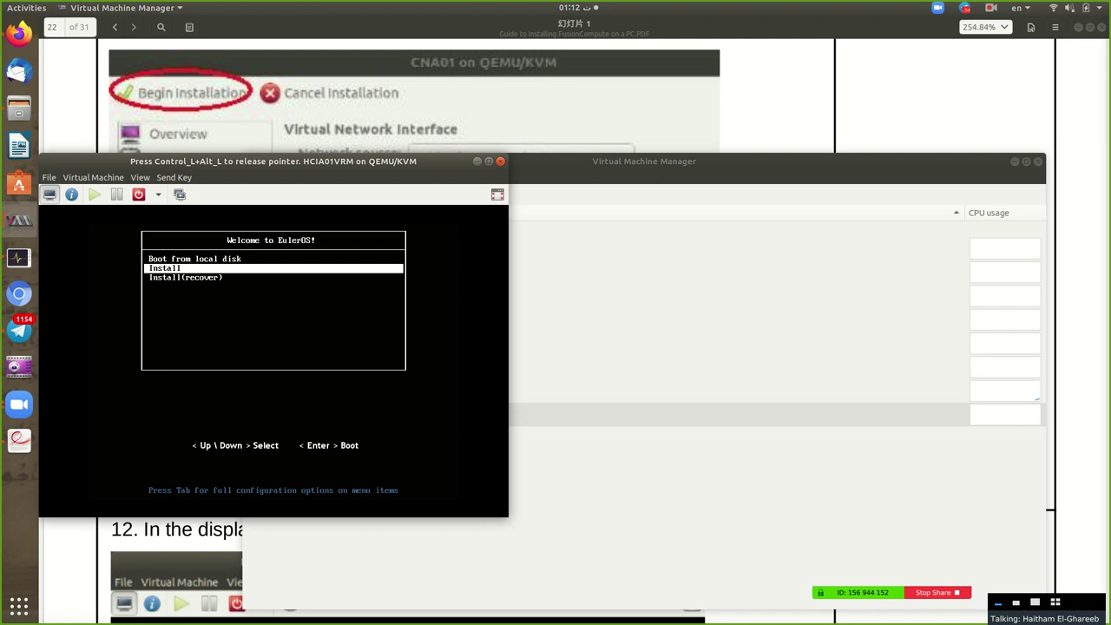
- Boot the EulerOS installer and give eth0 IP 192.168.1.103 with netmask 255.255.255.0
{"action": "key", "text": "Return"}
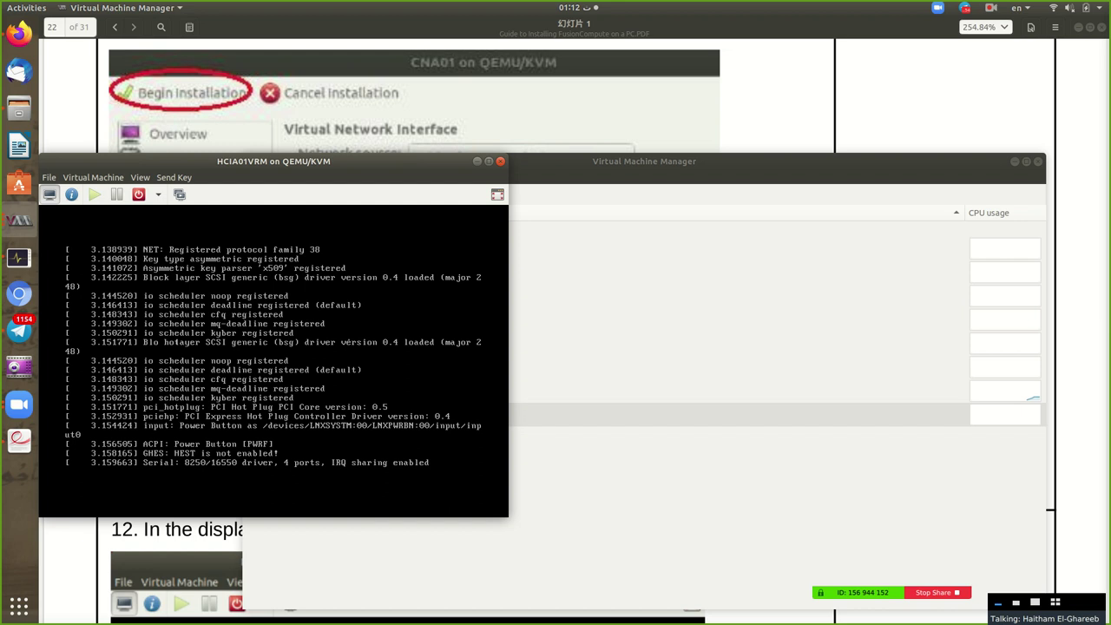
{"action": "left_click_drag", "start_coordinate": [273, 161], "coordinate": [565, 38]}
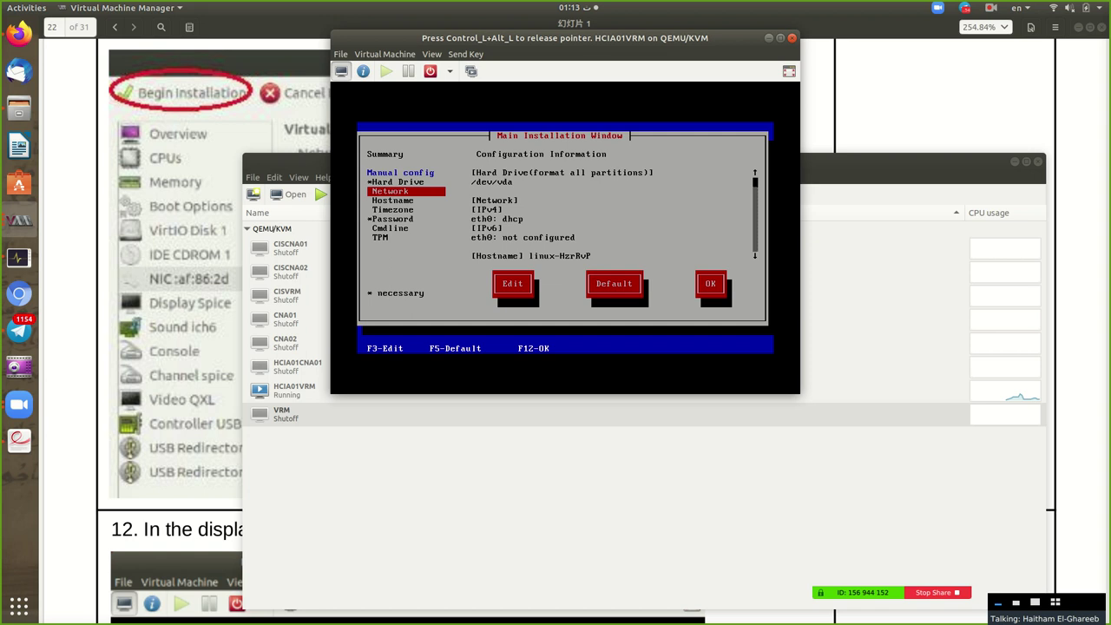
{"action": "key", "text": "Return"}
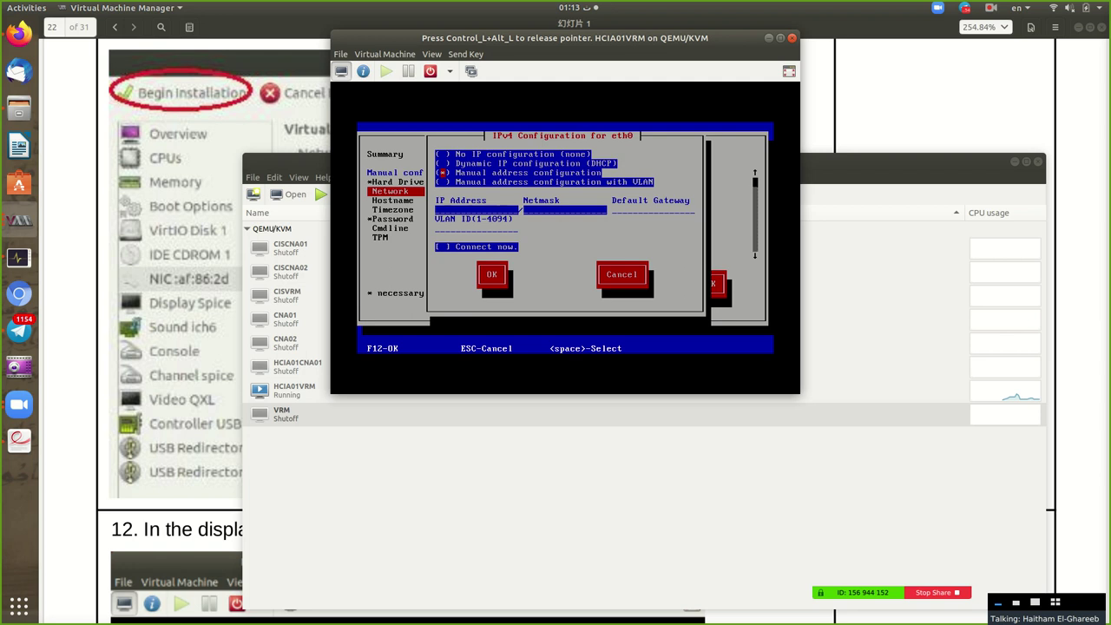
{"action": "type", "text": "192.168.1.103"}
{"action": "key", "text": "Tab"}
{"action": "type", "text": "255.25"}
{"action": "type", "text": "5.255.0"}
{"action": "key", "text": "F12"}
- Set gateway 192.168.1.100, keep hostname HCIA01VRM, choose Africa/Cairo and set the root password
{"action": "type", "text": "19."}
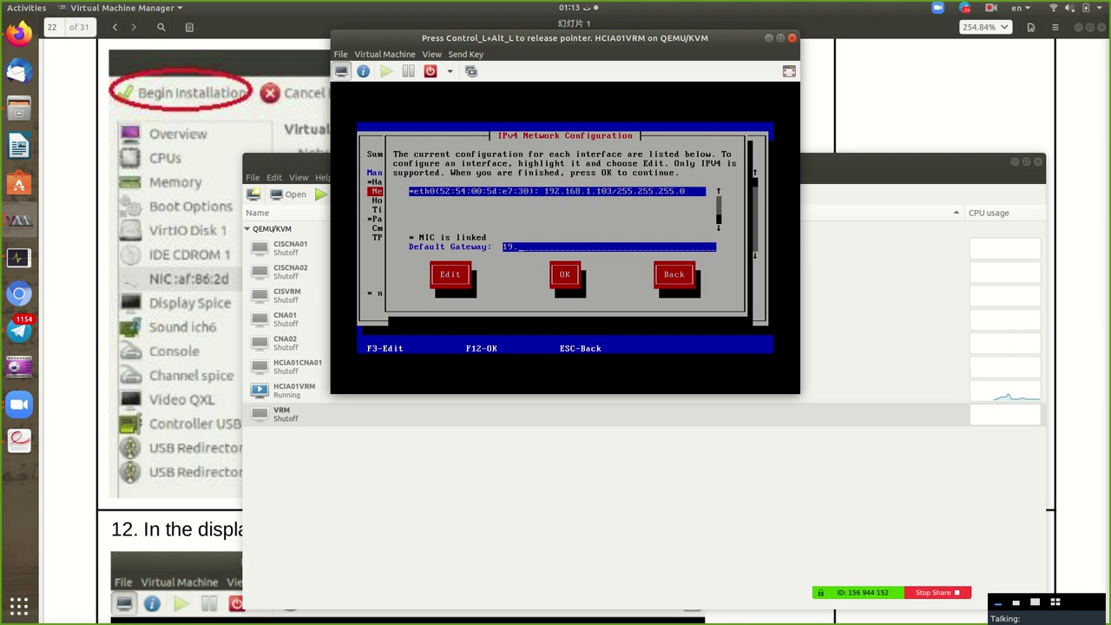
{"action": "type", "text": "2.168.1.100"}
{"action": "key", "text": "F12"}
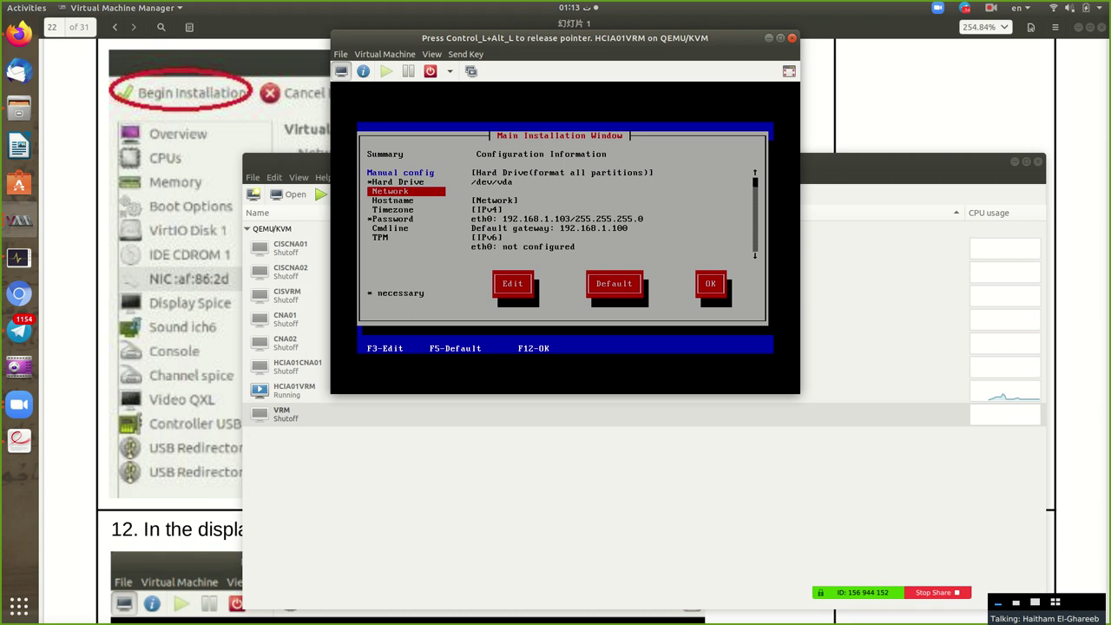
{"action": "key", "text": "Down"}
{"action": "key", "text": "Return"}
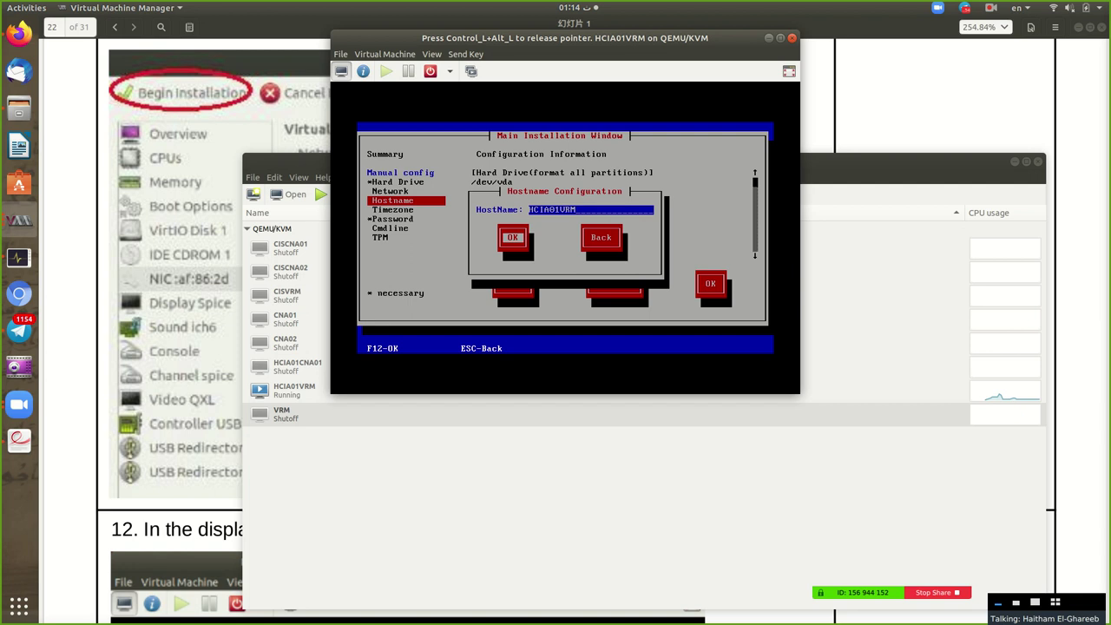
{"action": "key", "text": "Return"}
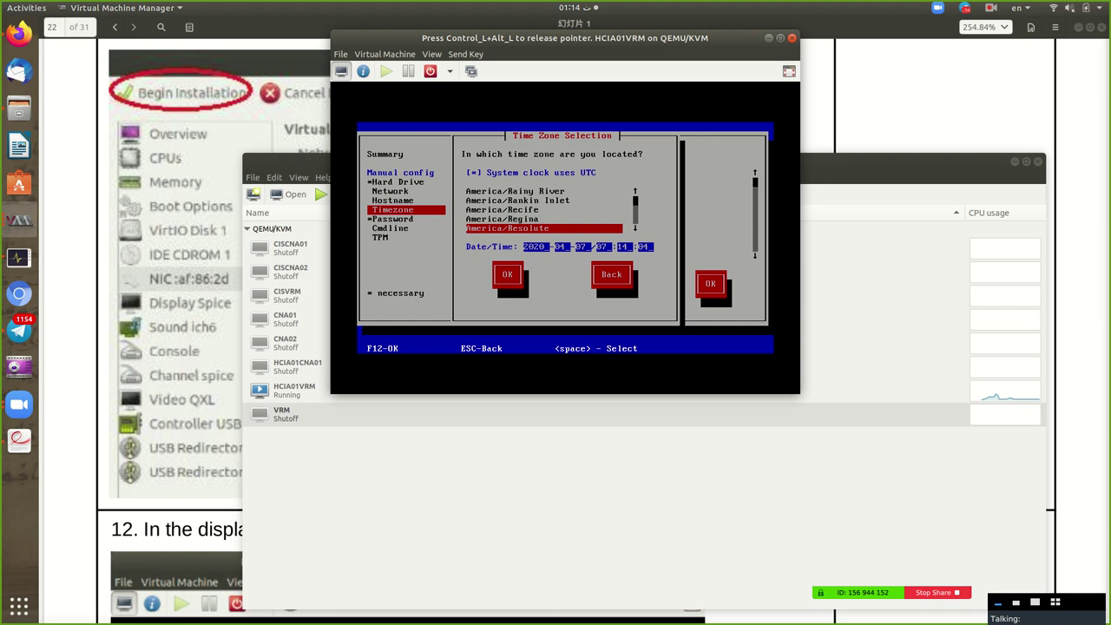
{"action": "key", "text": "Page_Up"}
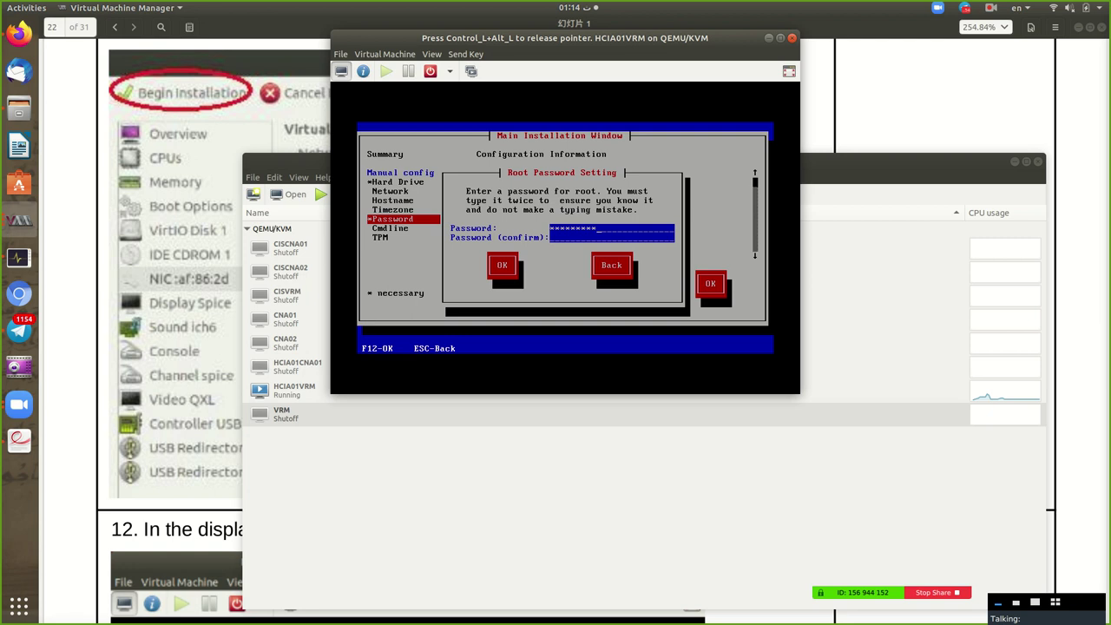
{"action": "key", "text": "Escape"}
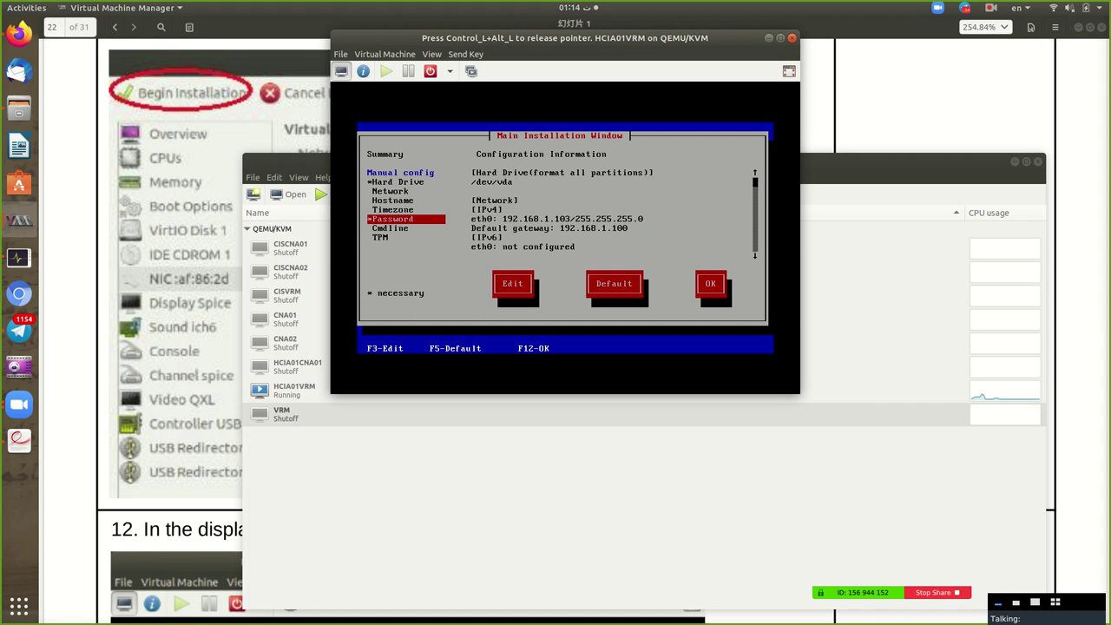
- Get past the disk error and set /dev/vda to format all partitions with automatic swap sizing
{"action": "key", "text": "F12"}
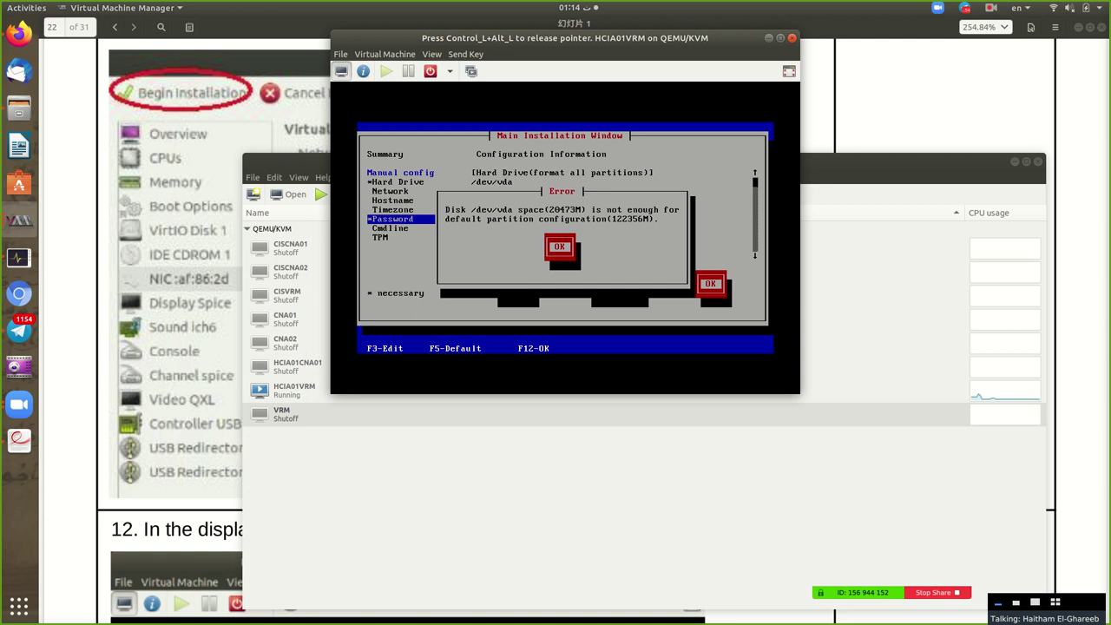
{"action": "key", "text": "Return"}
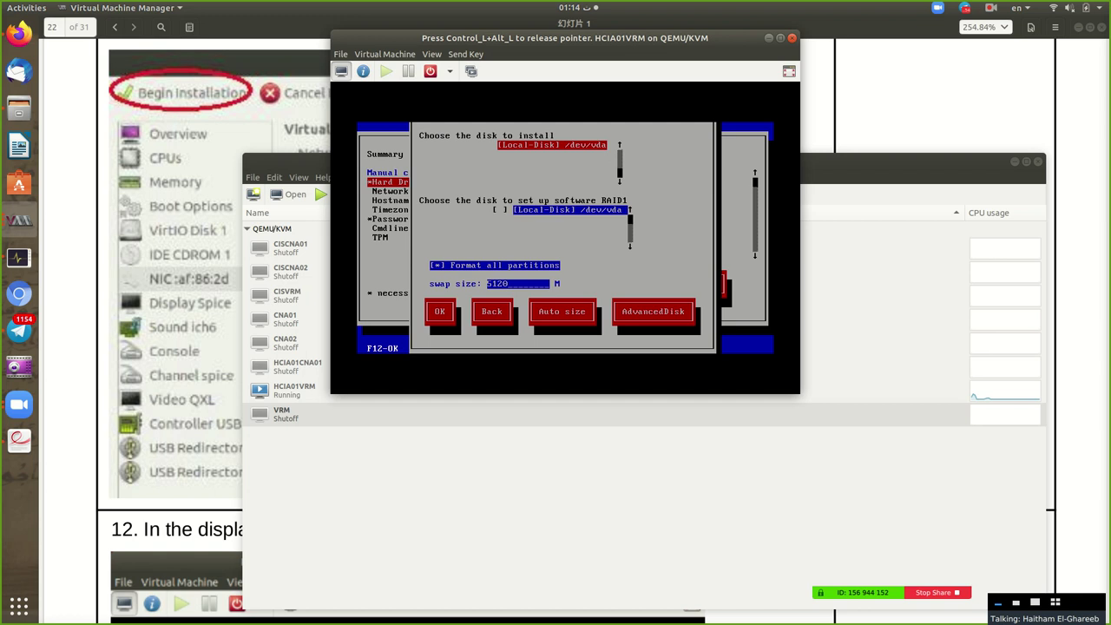
{"action": "key", "text": "Tab"}
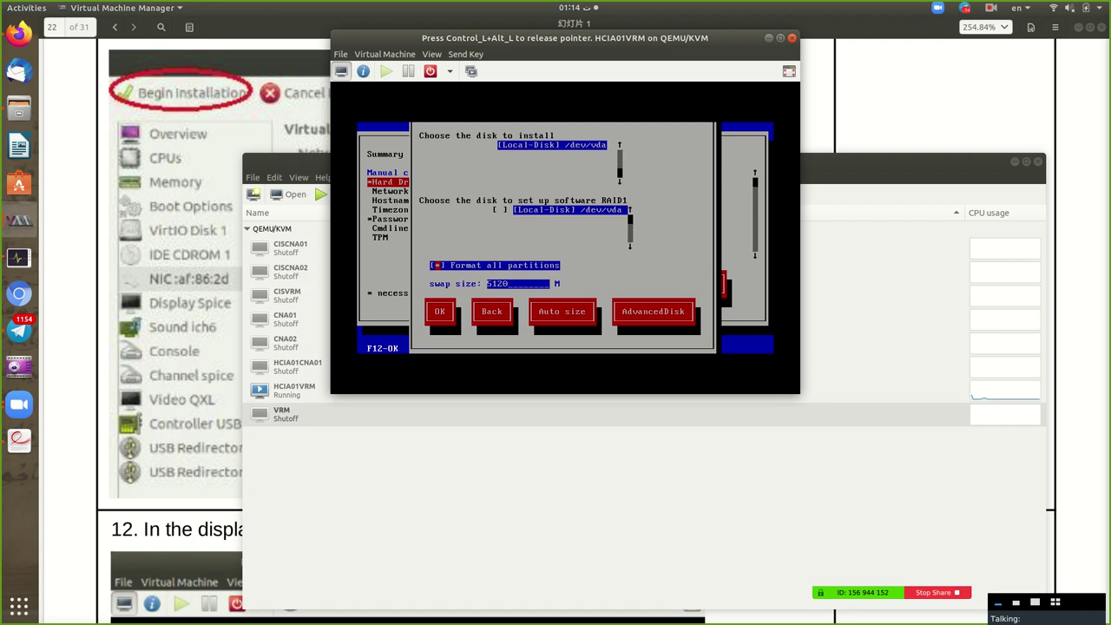
{"action": "key", "text": "Tab"}
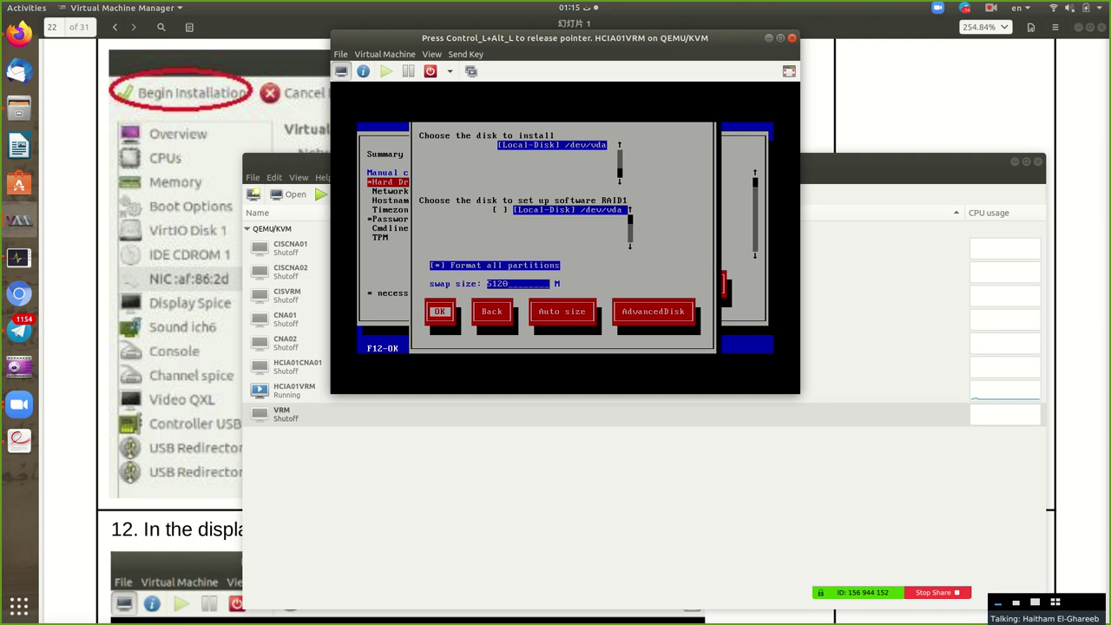
{"action": "key", "text": "Tab"}
{"action": "key", "text": "Tab"}
{"action": "key", "text": "Return"}
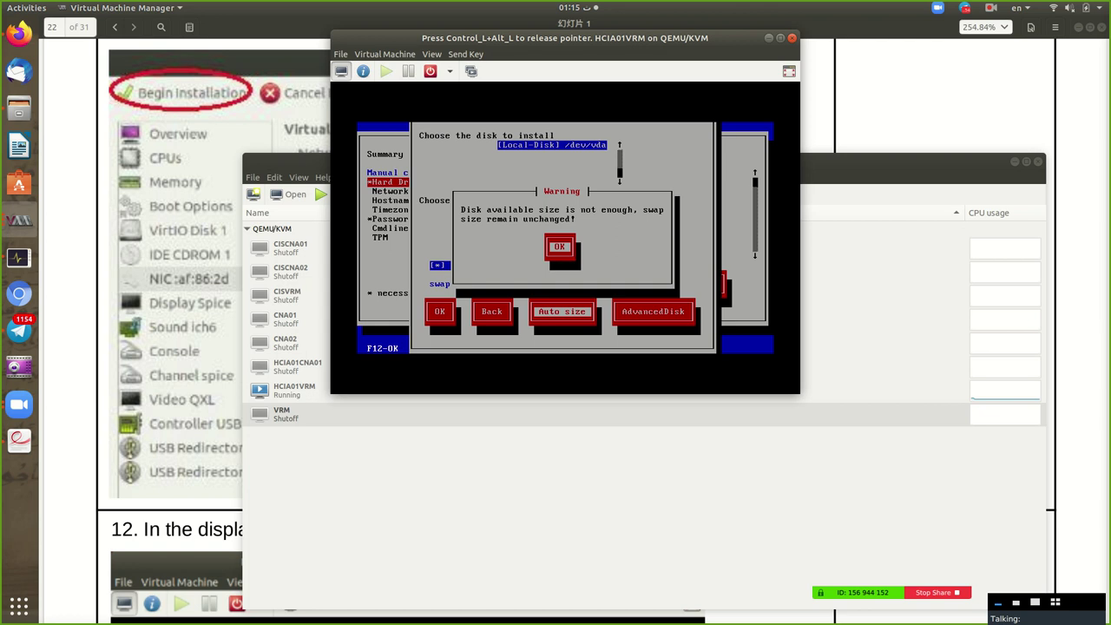
{"action": "key", "text": "Return"}
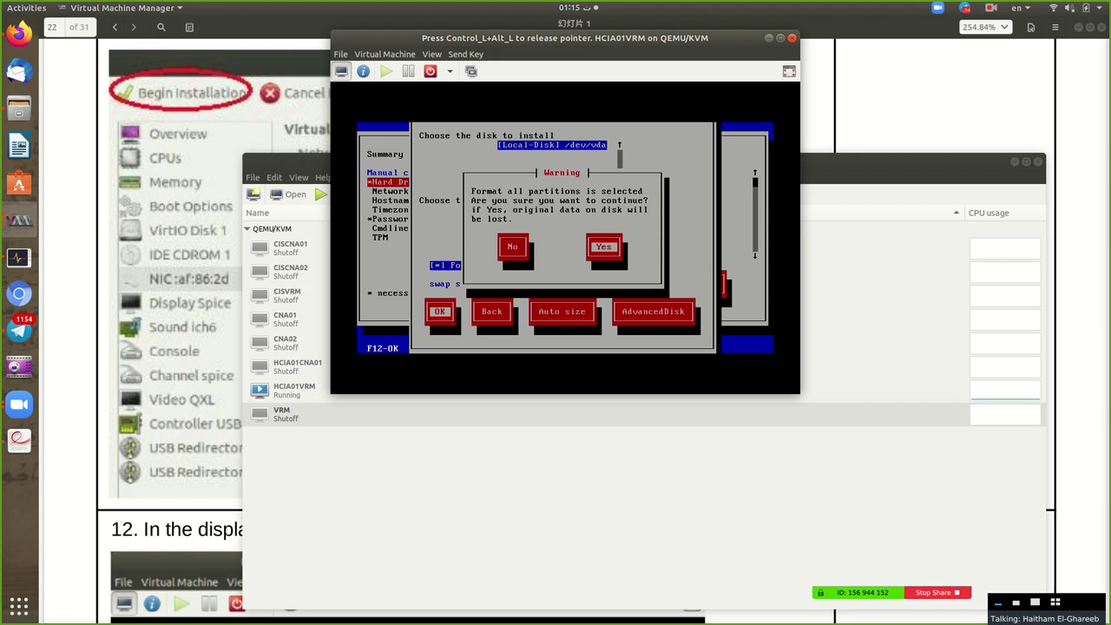
- Confirm formatting, back out of iSCSI, toggle Format all partitions and retry, hitting the same error
{"action": "key", "text": "Return"}
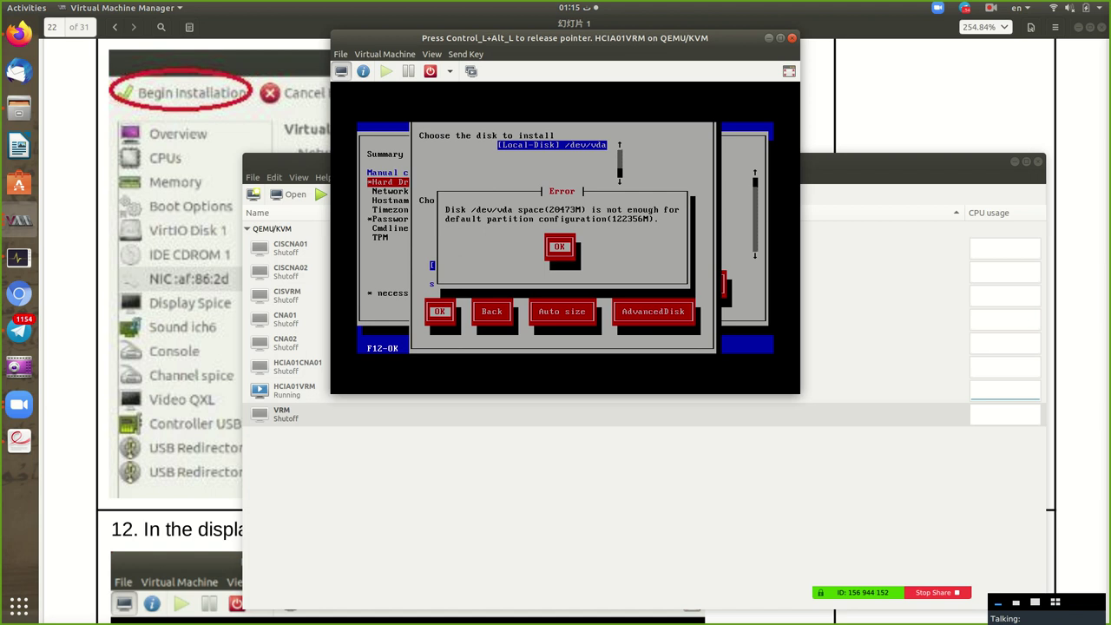
{"action": "key", "text": "Return"}
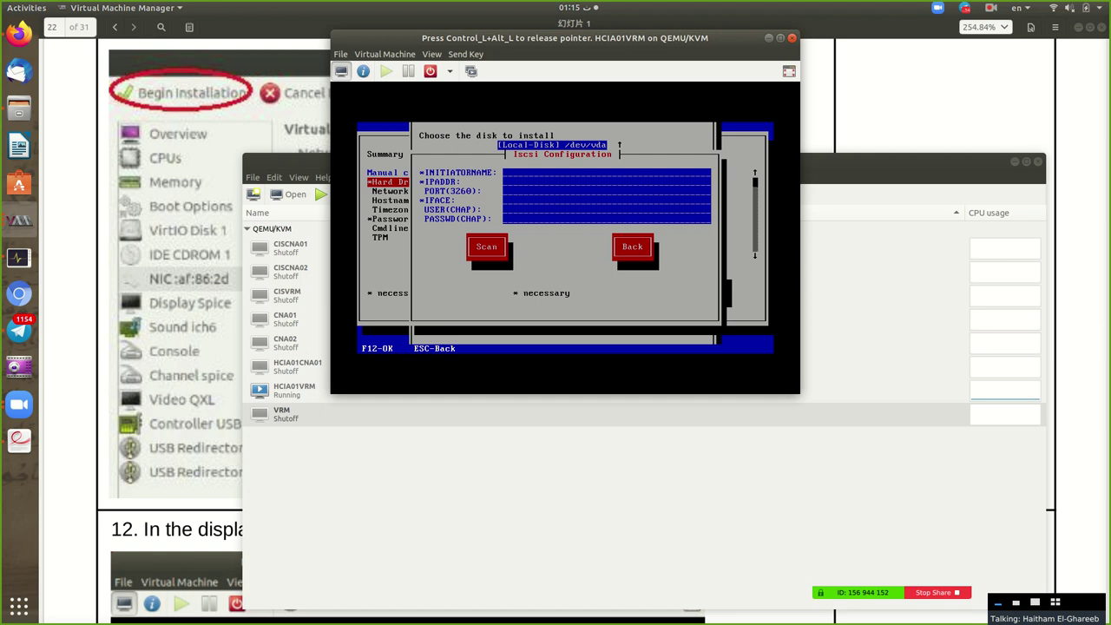
{"action": "key", "text": "Escape"}
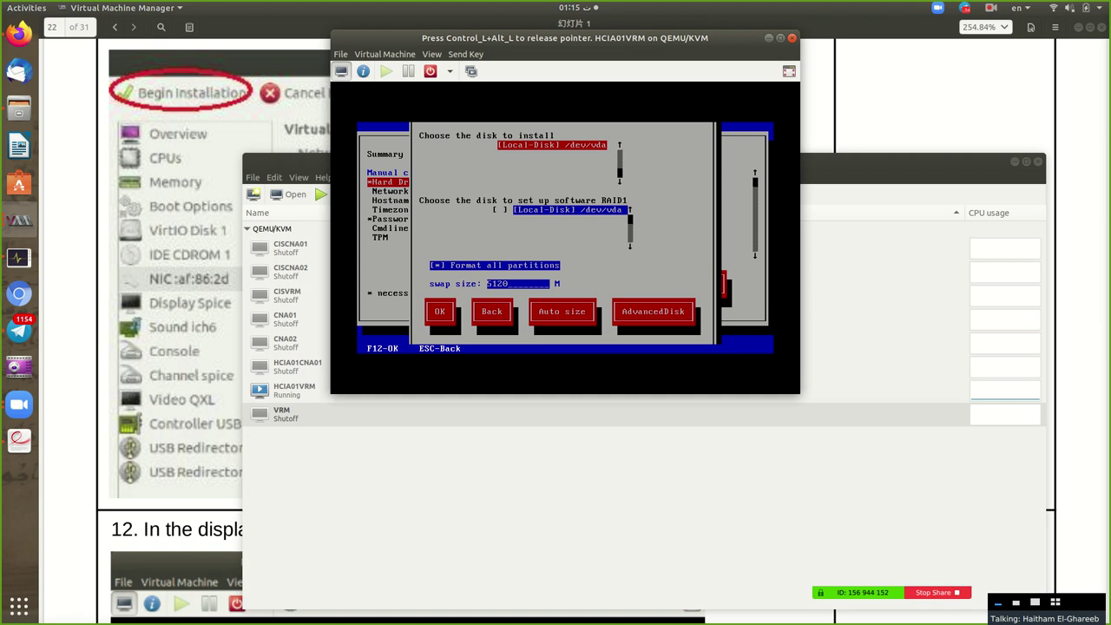
{"action": "key", "text": "shift+Tab"}
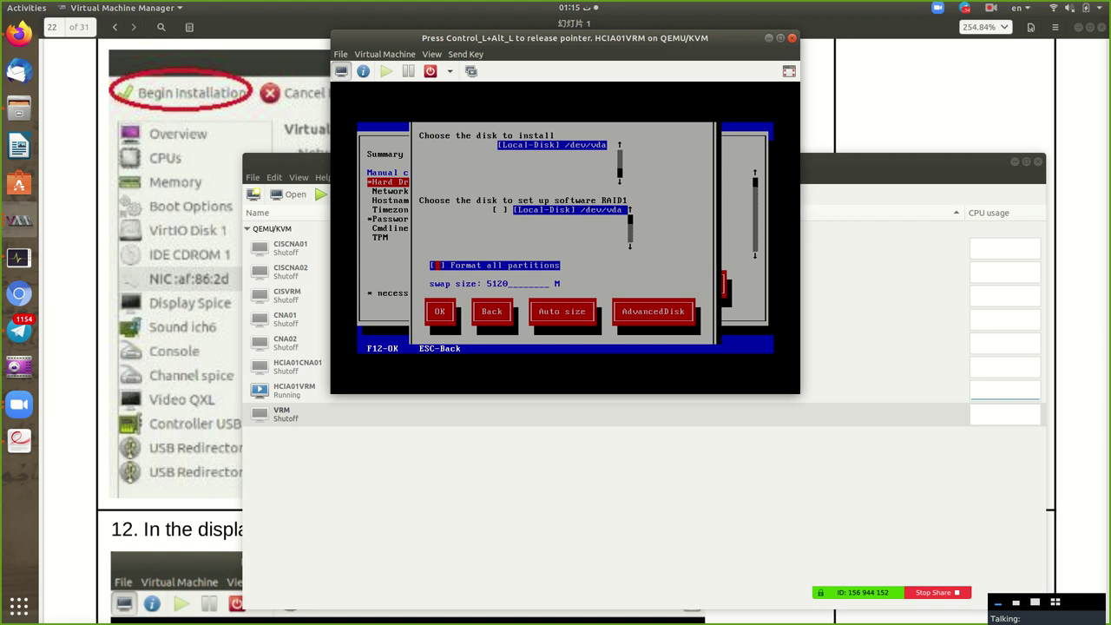
{"action": "key", "text": "Tab"}
{"action": "key", "text": "Return"}
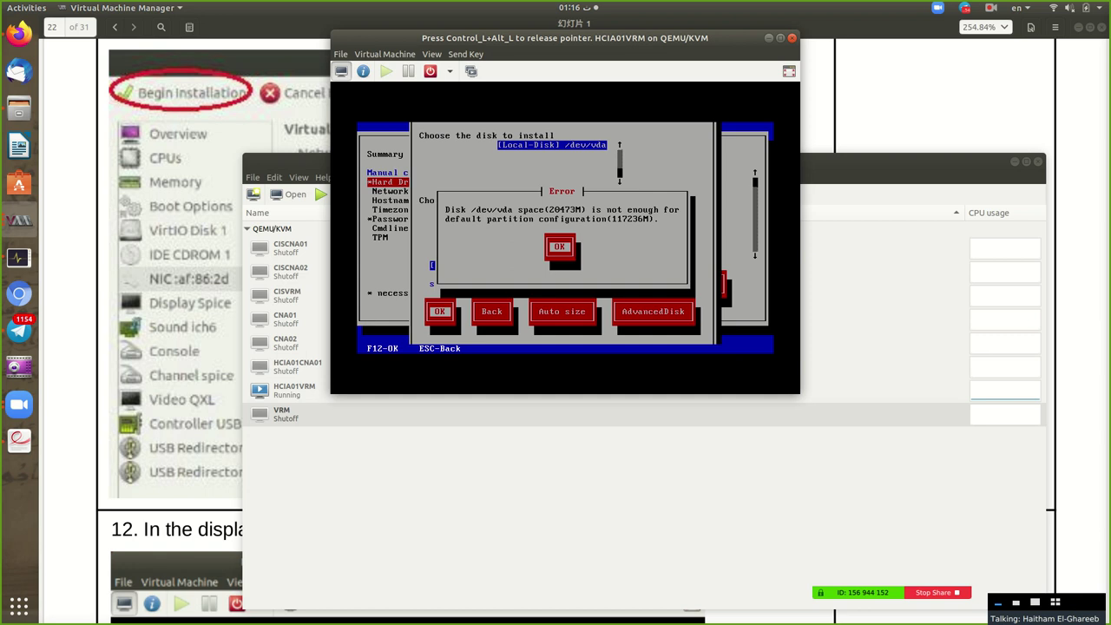
{"action": "key", "text": "Return"}
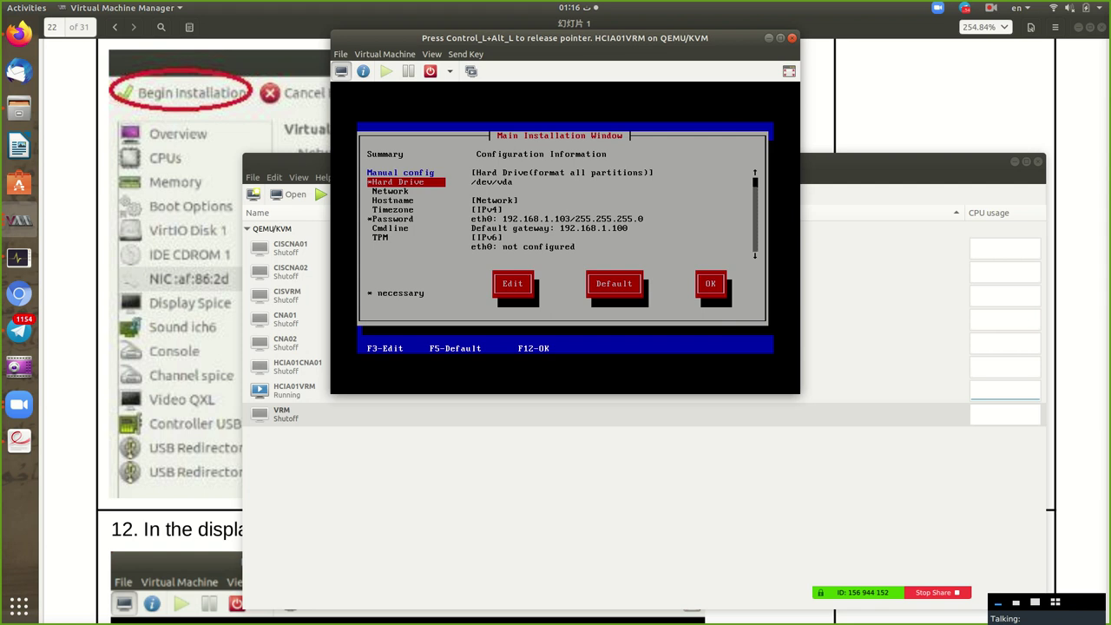
- Restore the installer defaults with F5, release the pointer with Ctrl+Alt, and open the power dropdown
{"action": "key", "text": "F5"}
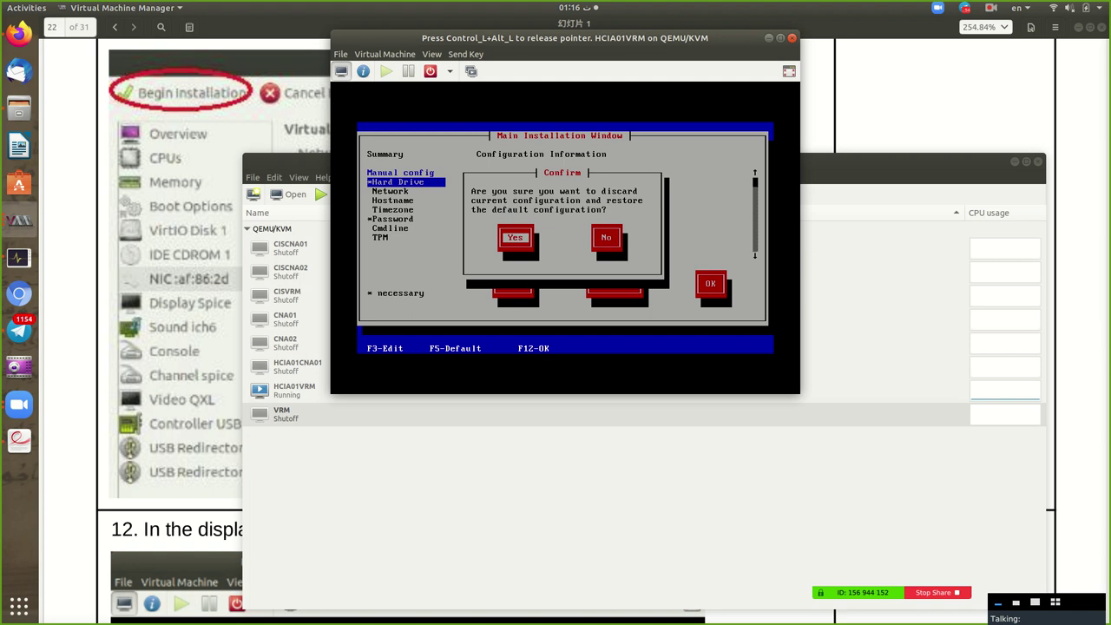
{"action": "key", "text": "Return"}
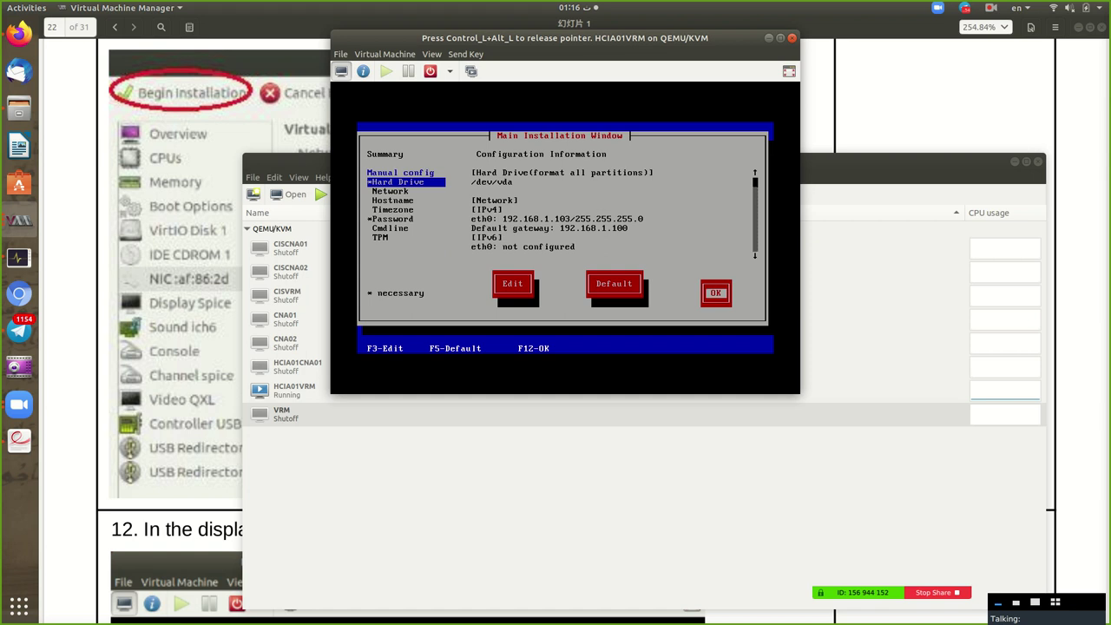
{"action": "key", "text": "Tab"}
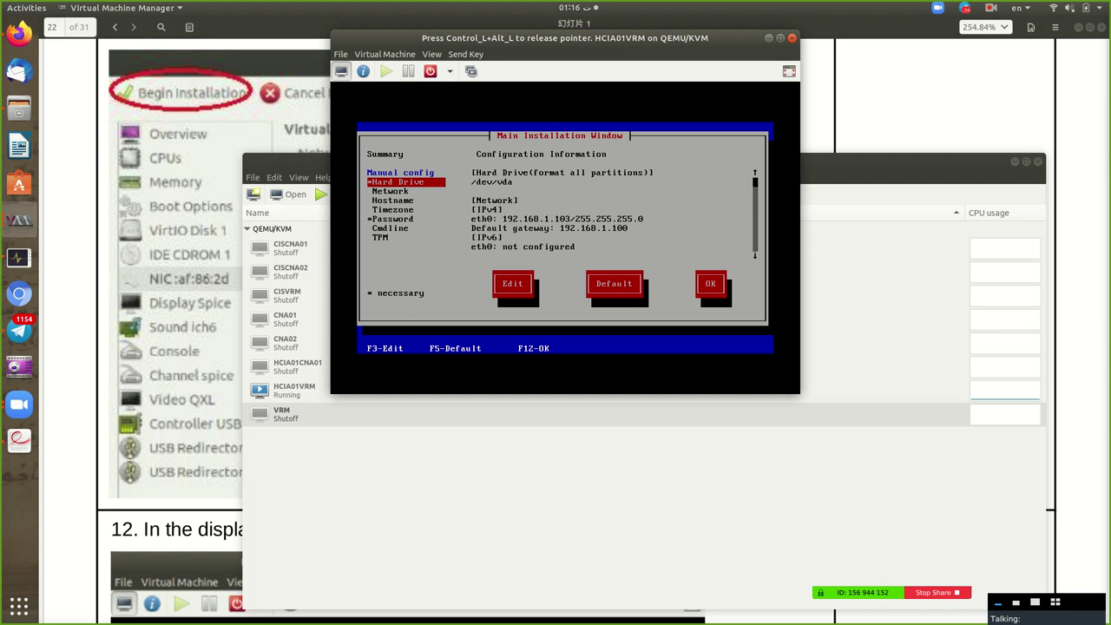
{"action": "key", "text": "ctrl+alt"}
{"action": "left_click", "coordinate": [449, 71]}
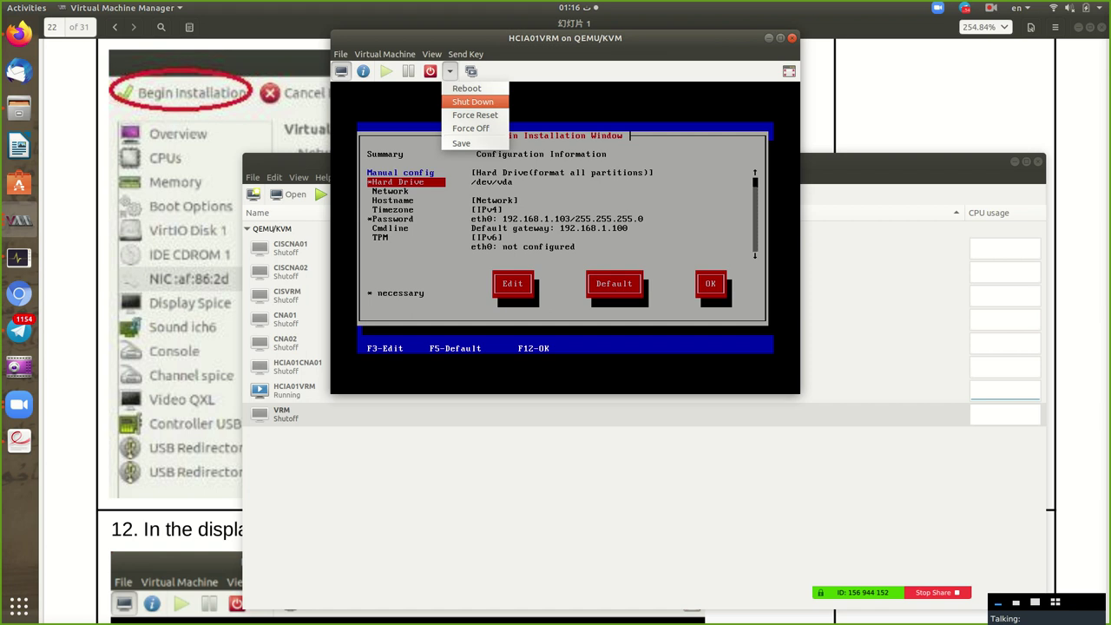
- Force Off HCIA01VRM, confirm with Yes, and switch to its hardware details view
{"action": "left_click", "coordinate": [471, 128]}
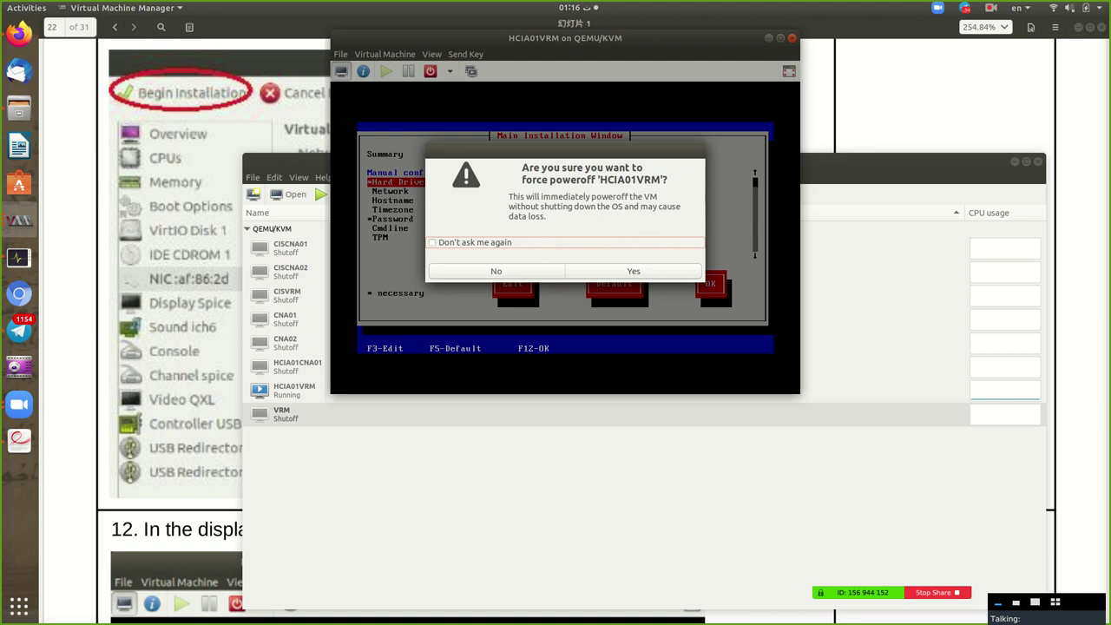
{"action": "left_click", "coordinate": [632, 271]}
{"action": "left_click", "coordinate": [363, 71]}
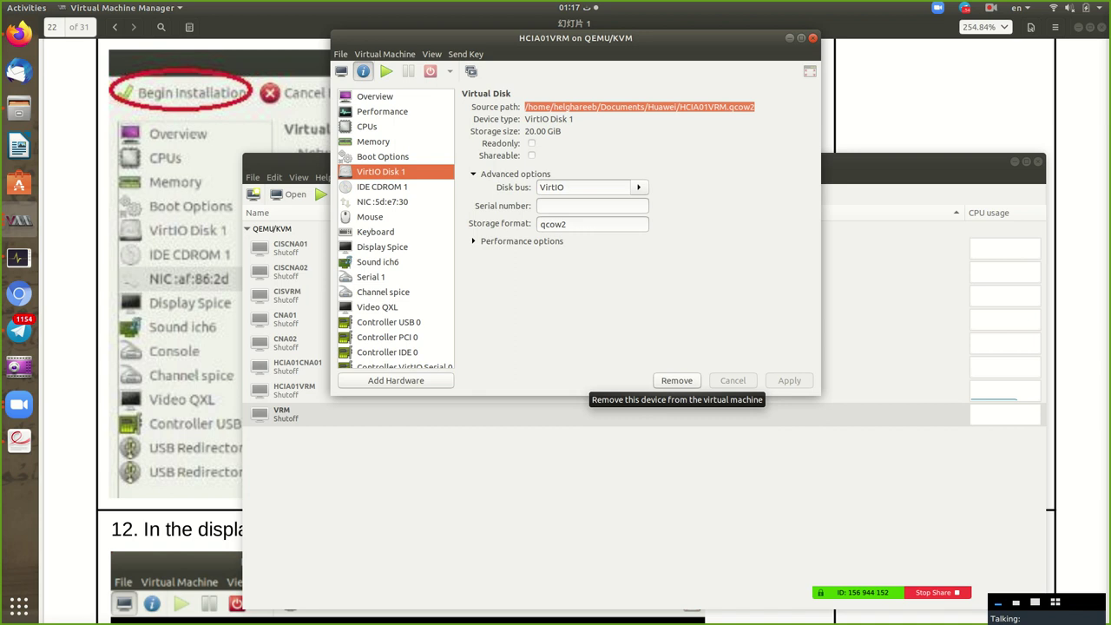
- Remove the old 20 GiB disk and add a new 20 GiB HCIA01VRM01 volume as the VM's disk
{"action": "left_click", "coordinate": [676, 380]}
{"action": "left_click", "coordinate": [395, 380]}
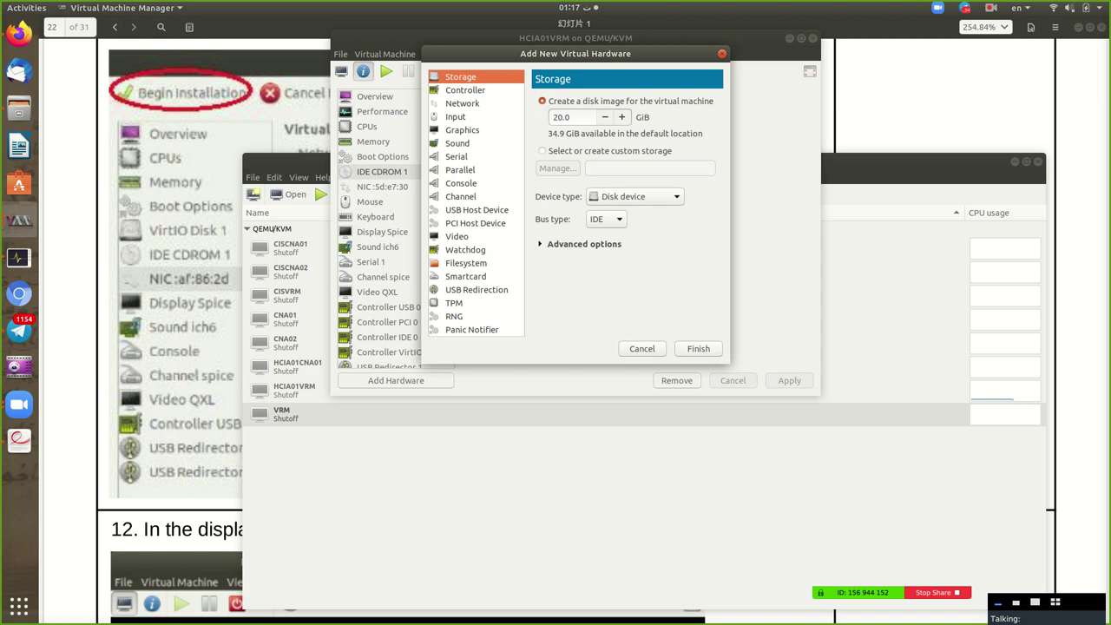
{"action": "left_click", "coordinate": [577, 244]}
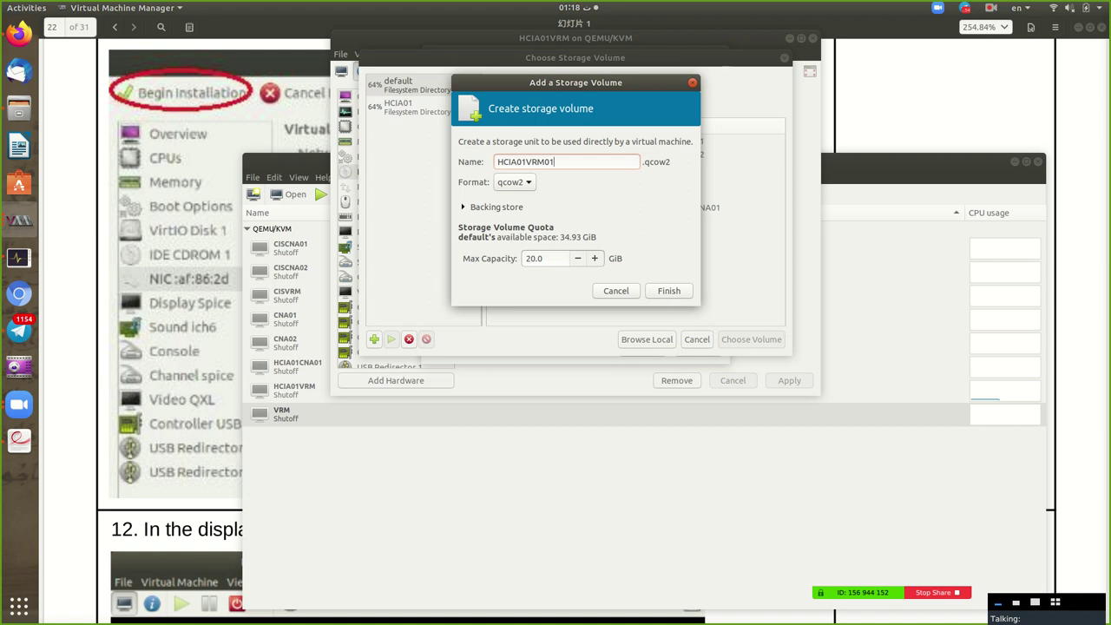
{"action": "key", "text": "Return"}
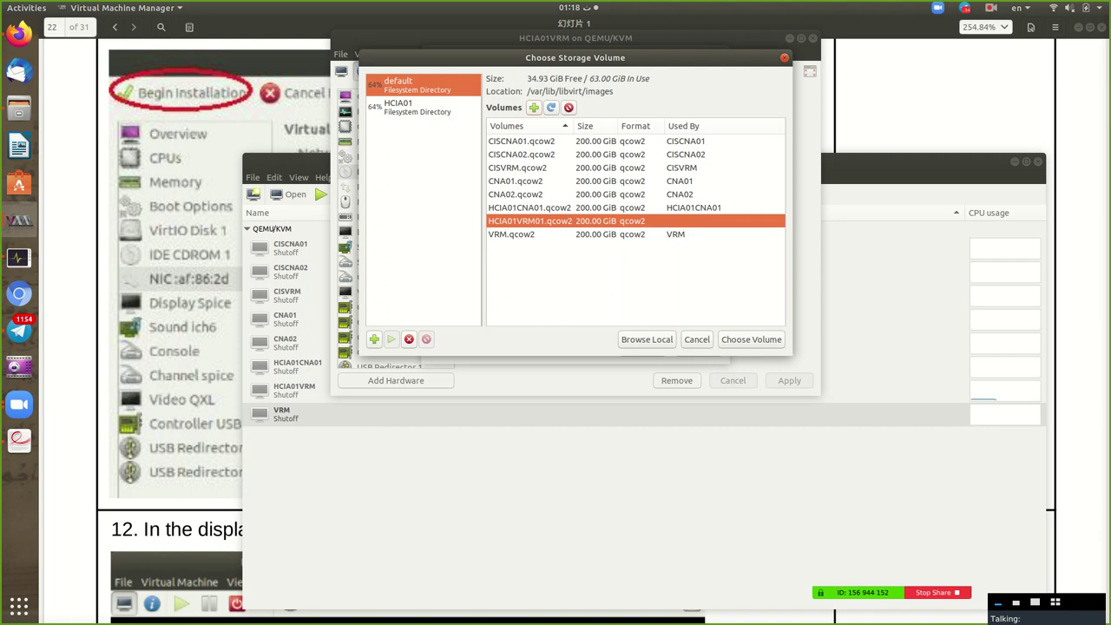
{"action": "key", "text": "Return"}
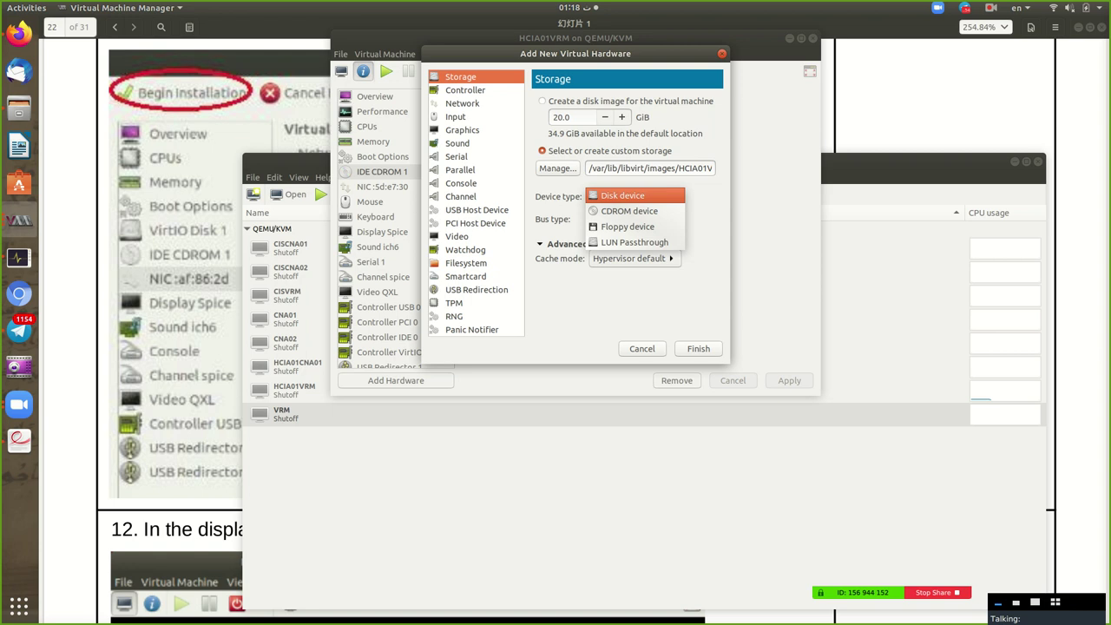
{"action": "key", "text": "Return"}
{"action": "key", "text": "Return"}
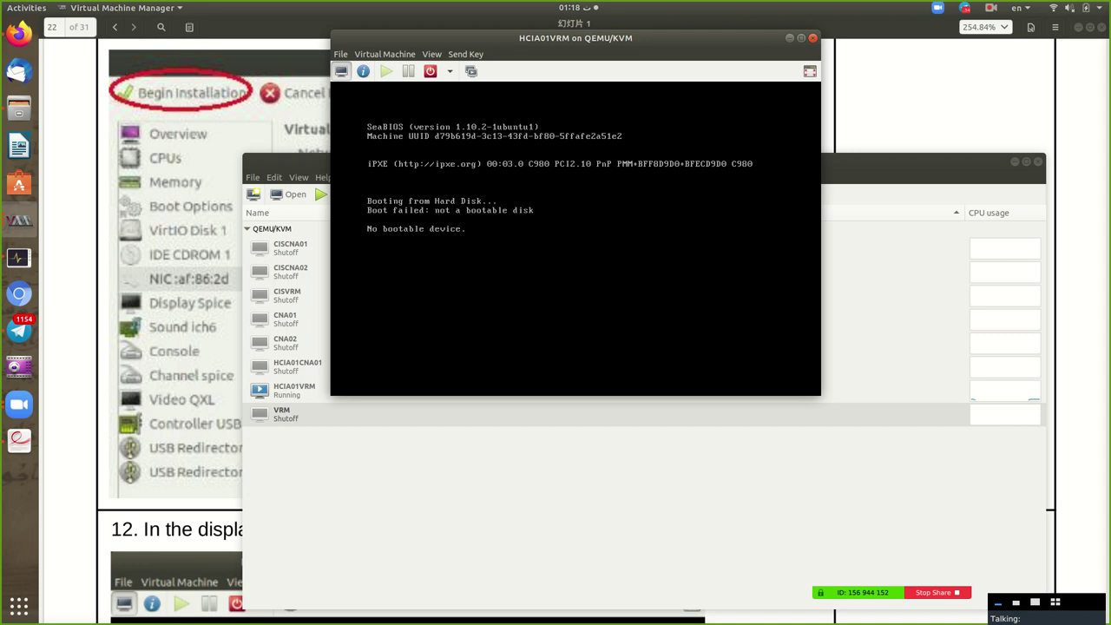
- View HCIA01VRM's hardware details, then return to the main machine list with it still running
{"action": "left_click", "coordinate": [362, 71]}
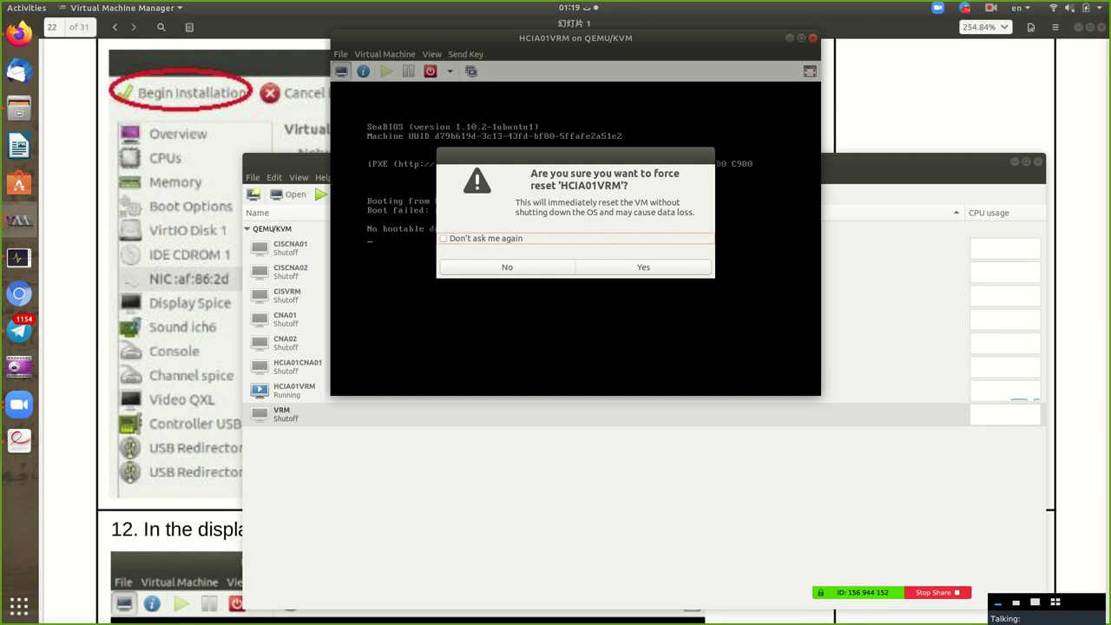
{"action": "left_click", "coordinate": [282, 414]}
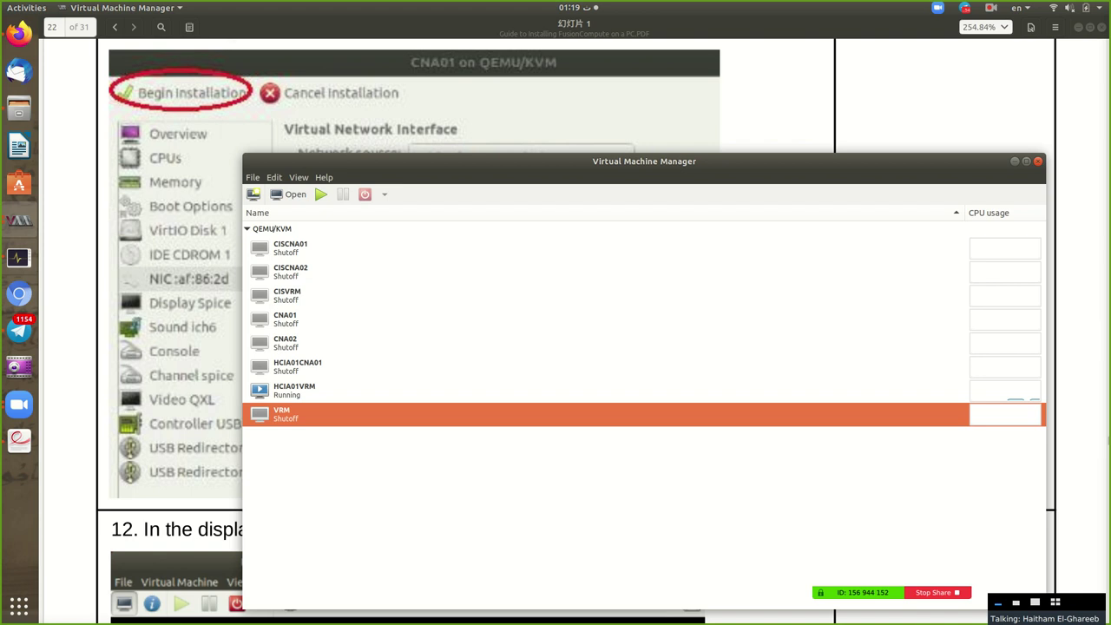
- Start a new VM from local install media, accept the chosen ISO, and move on to memory settings
{"action": "key", "text": "alt+Tab"}
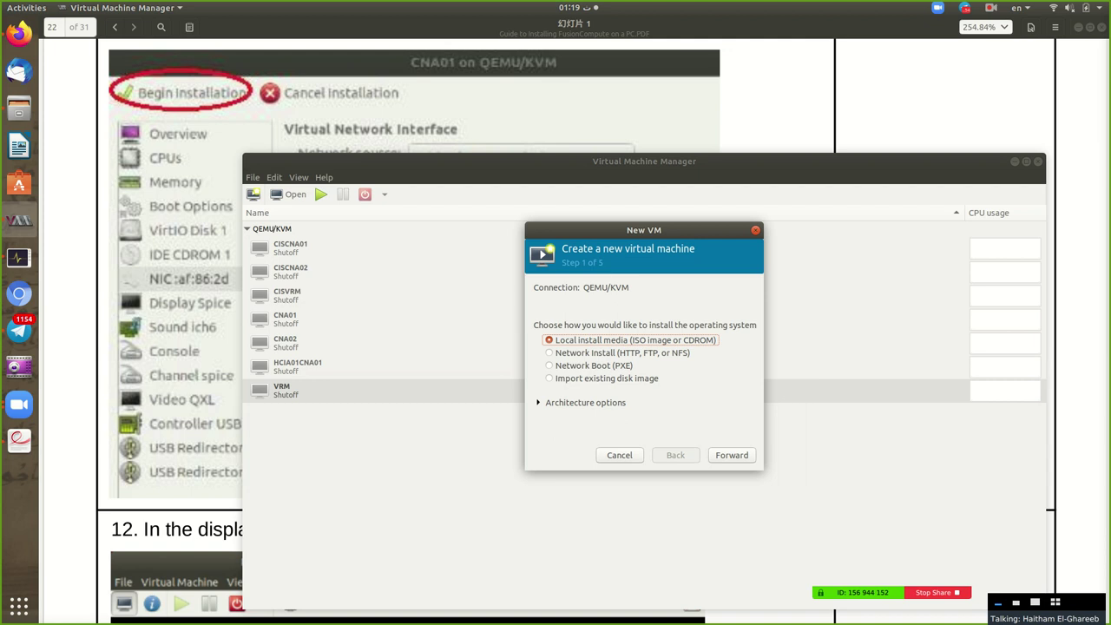
{"action": "key", "text": "Return"}
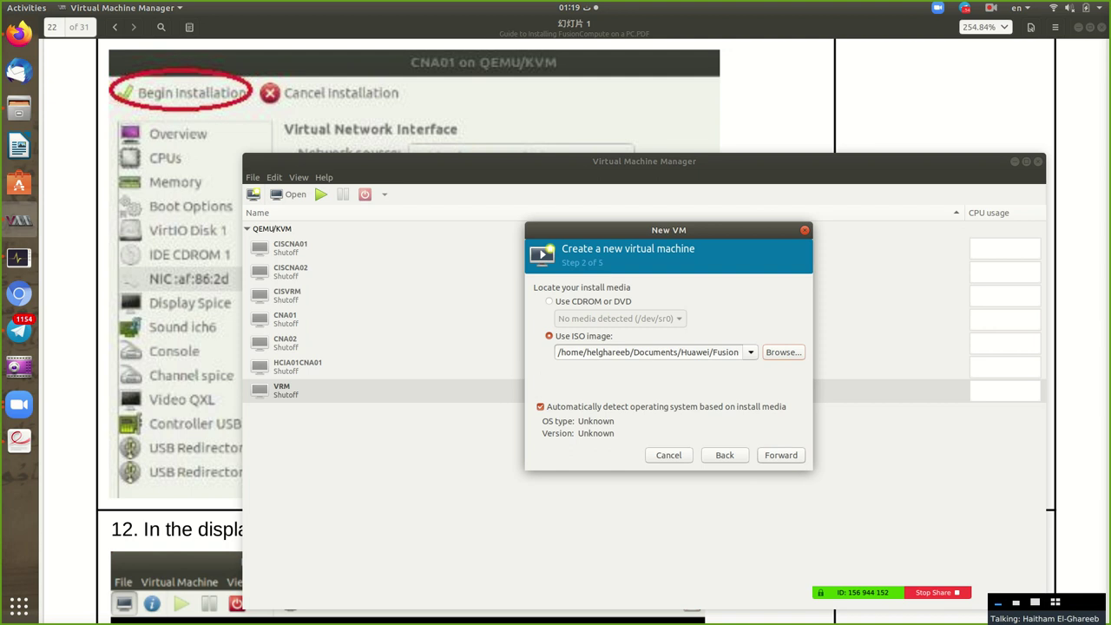
{"action": "key", "text": "Return"}
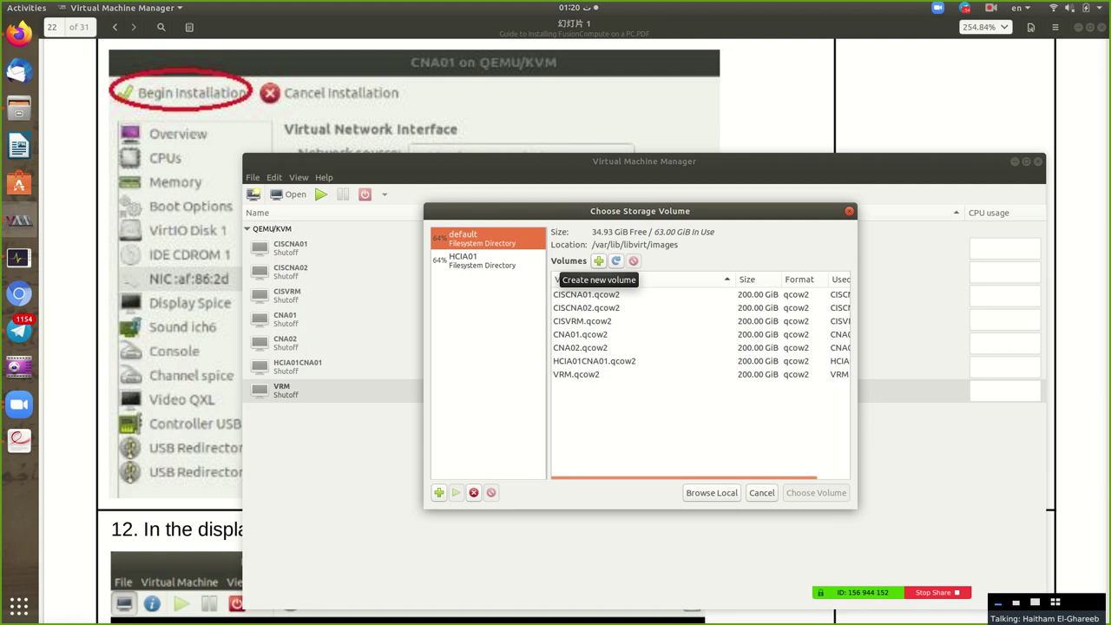
- Create a new 200 GiB storage volume named HCIA01VRMNew for the VM's disk
{"action": "left_click", "coordinate": [597, 261]}
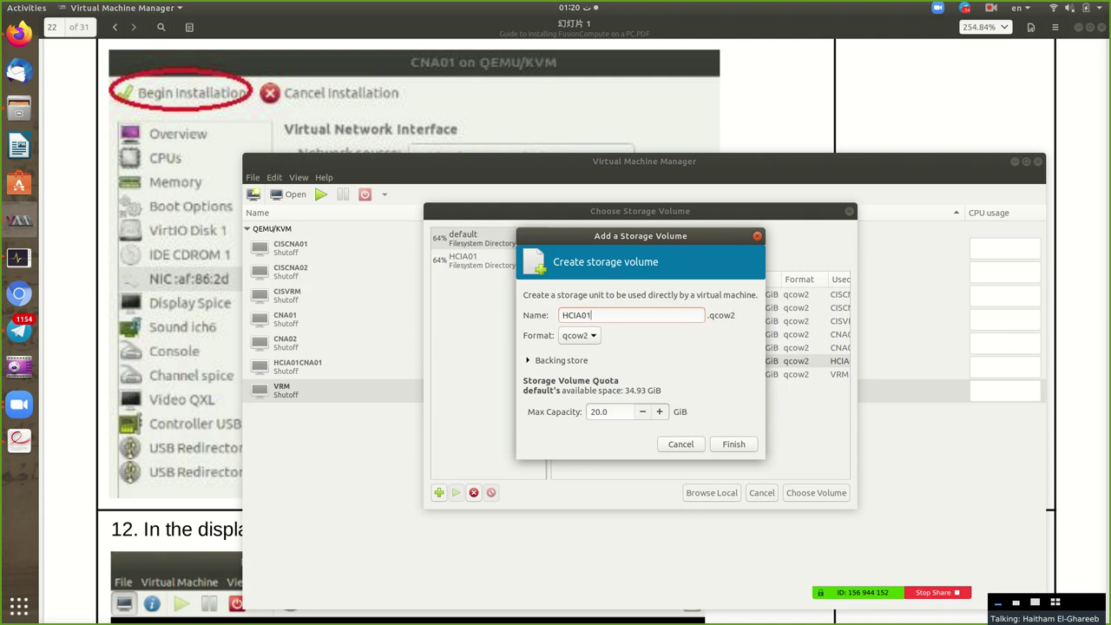
{"action": "type", "text": "VRMNew"}
{"action": "left_click", "coordinate": [605, 411]}
{"action": "type", "text": "0"}
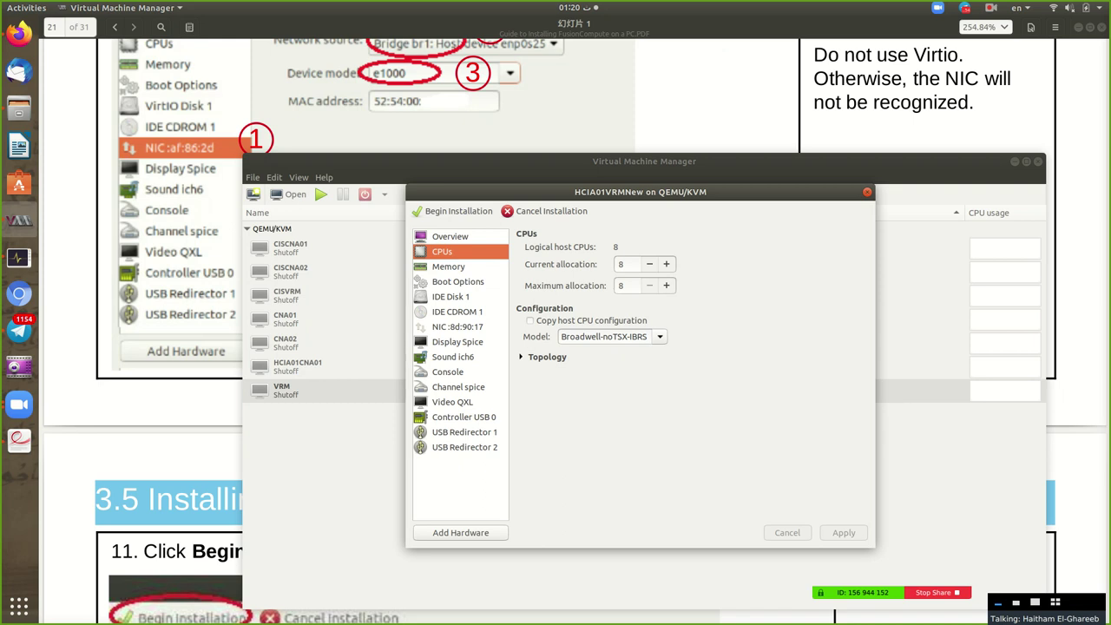
- Set the CPU model to host-passthrough and review the IDE Disk 1 settings
{"action": "type", "text": "host-passth"}
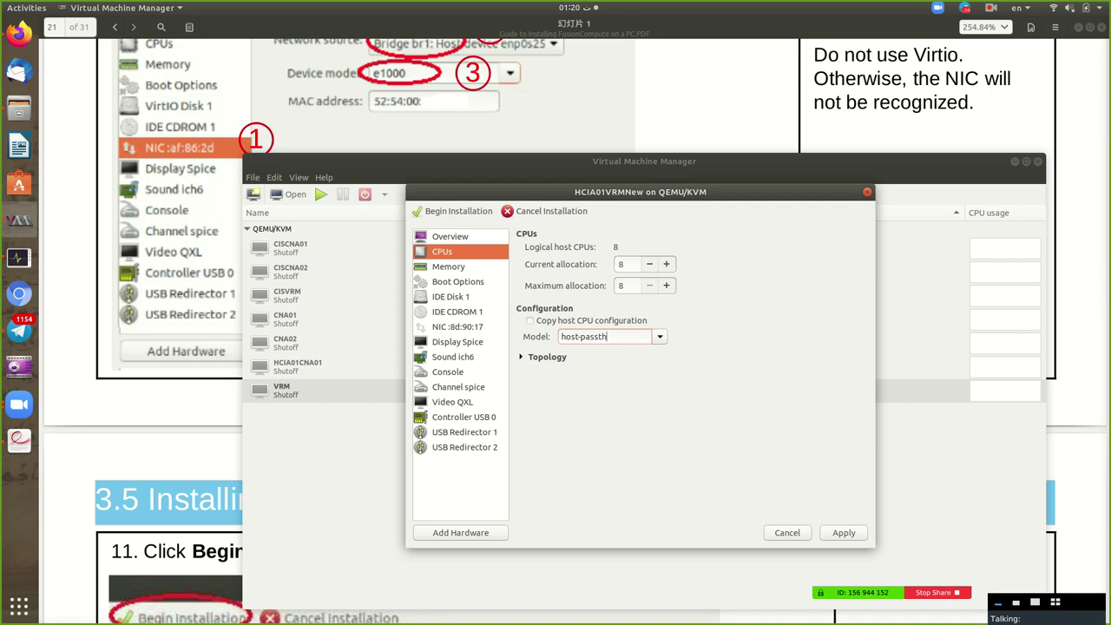
{"action": "left_click", "coordinate": [450, 296]}
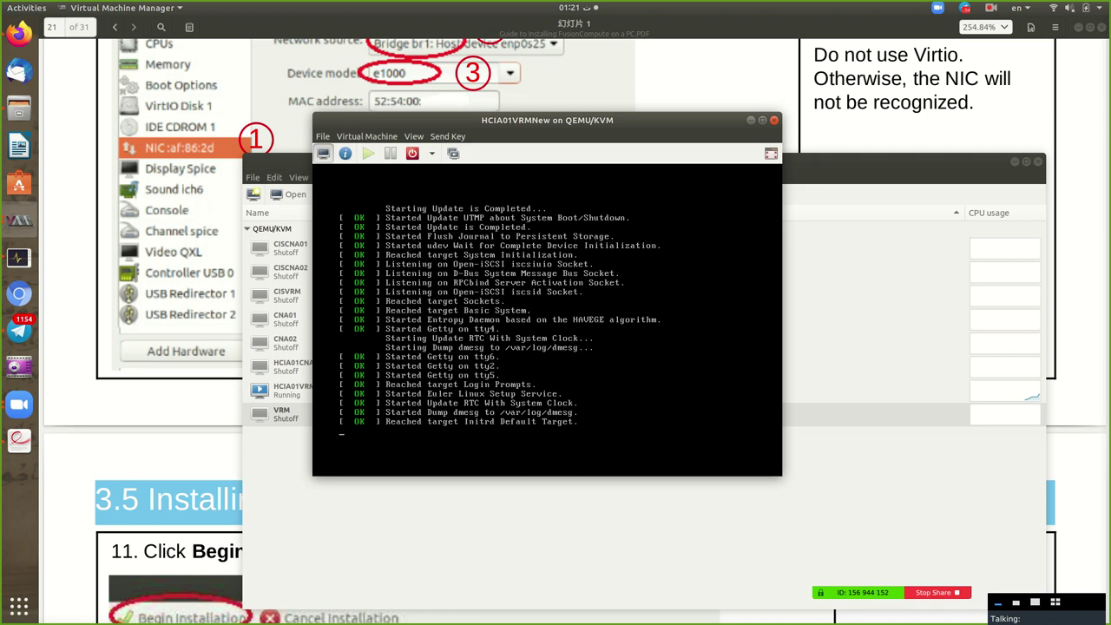
- Glance at System Monitor, then return to the HCIA01VRMNew installer console
{"action": "key", "text": "alt+Tab"}
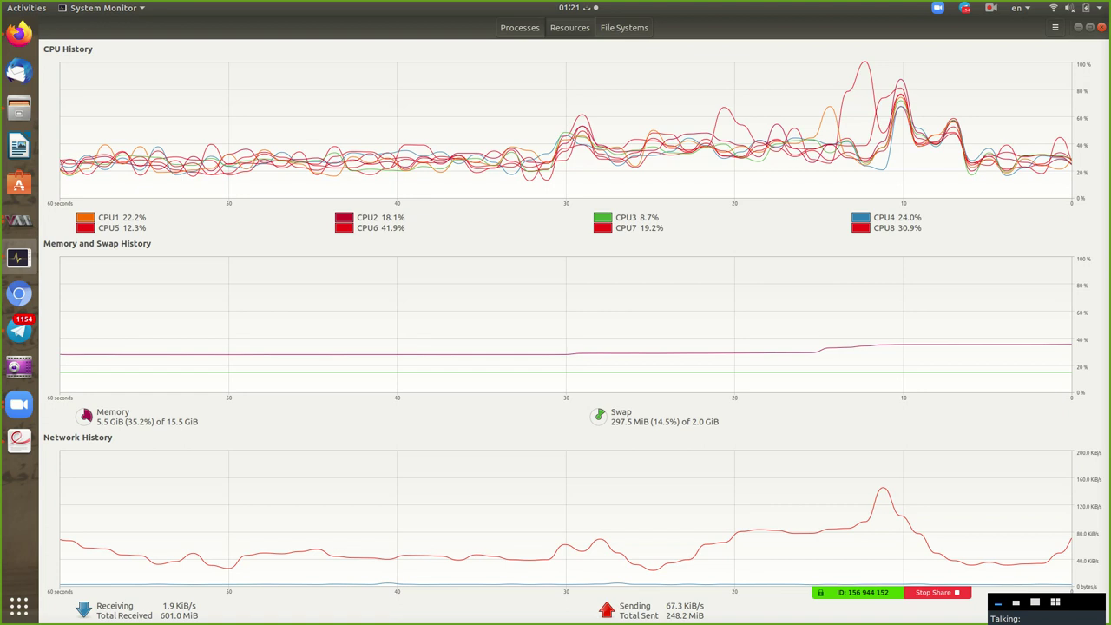
{"action": "key", "text": "alt+Tab"}
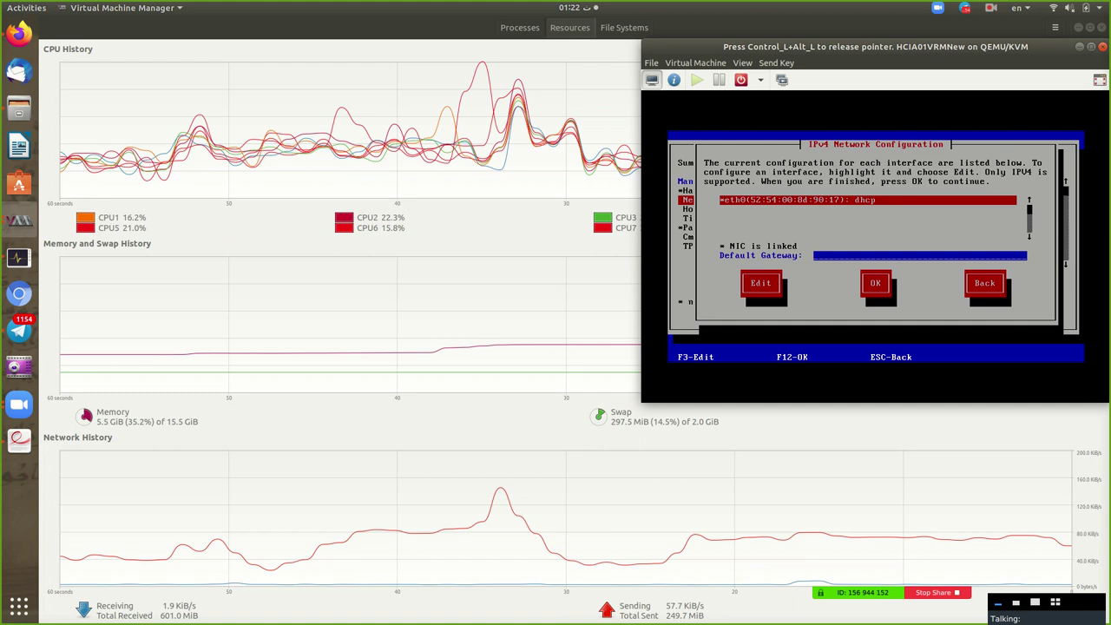
- Give eth0 static IP 192.168.1.103, netmask 255.255.255.0 and a default gateway
{"action": "key", "text": "Return"}
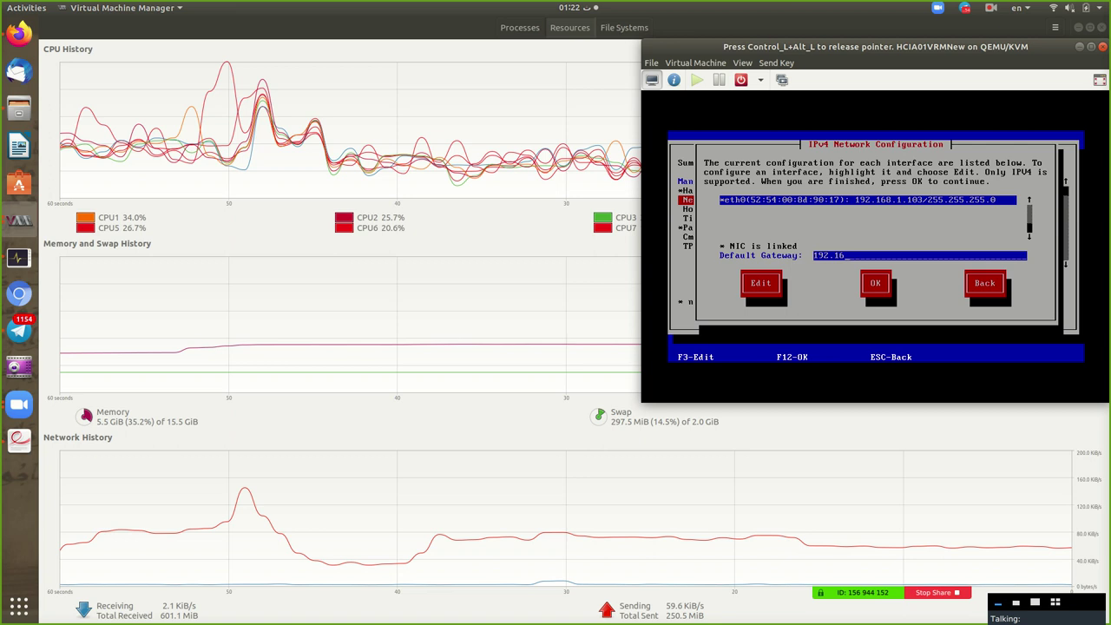
{"action": "key", "text": "F12"}
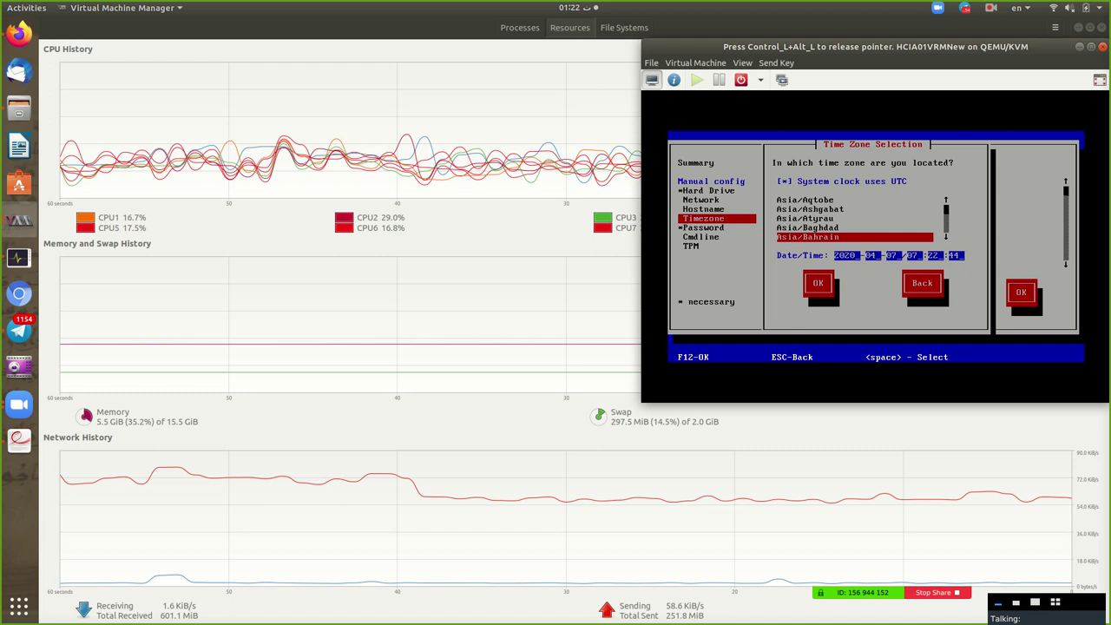
- Choose the Africa/Cairo time zone and enter and confirm the root password
{"action": "key", "text": "Tab"}
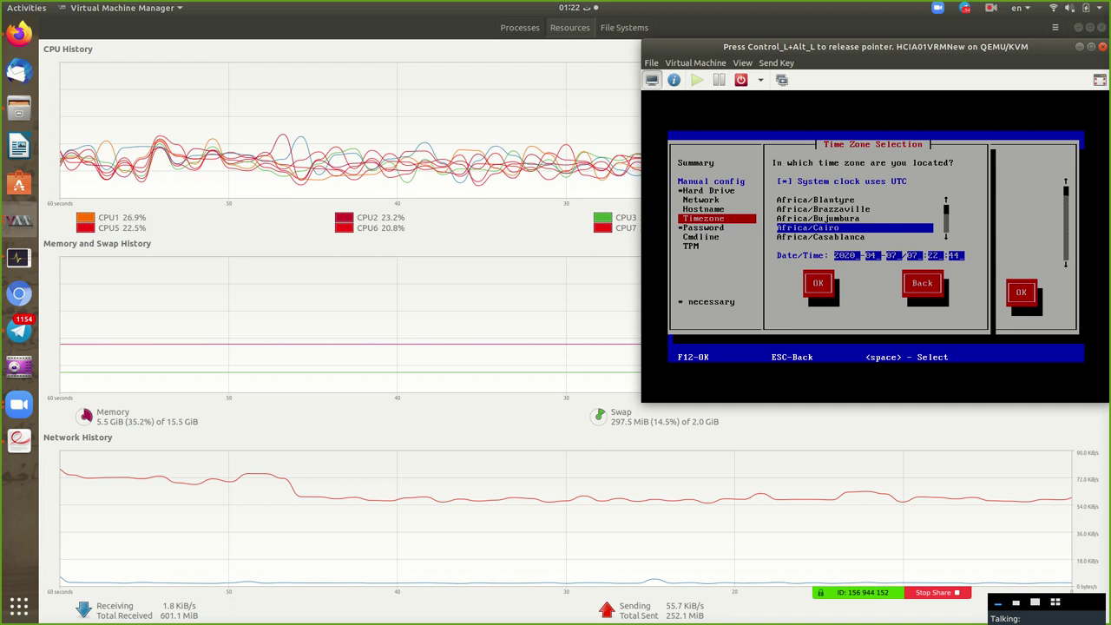
{"action": "key", "text": "F12"}
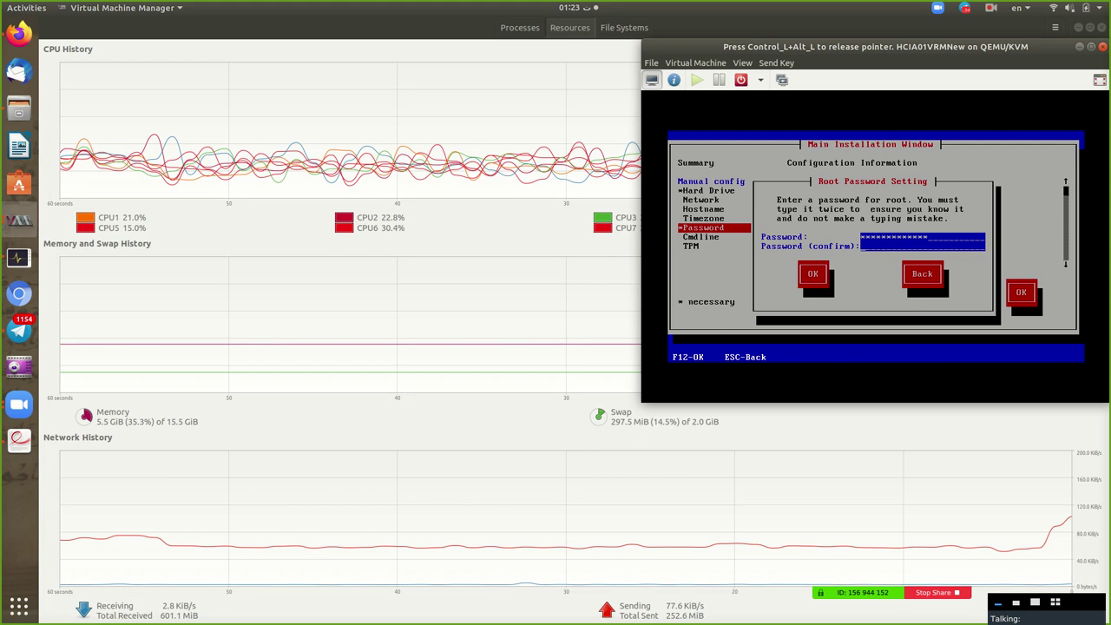
{"action": "key", "text": "F12"}
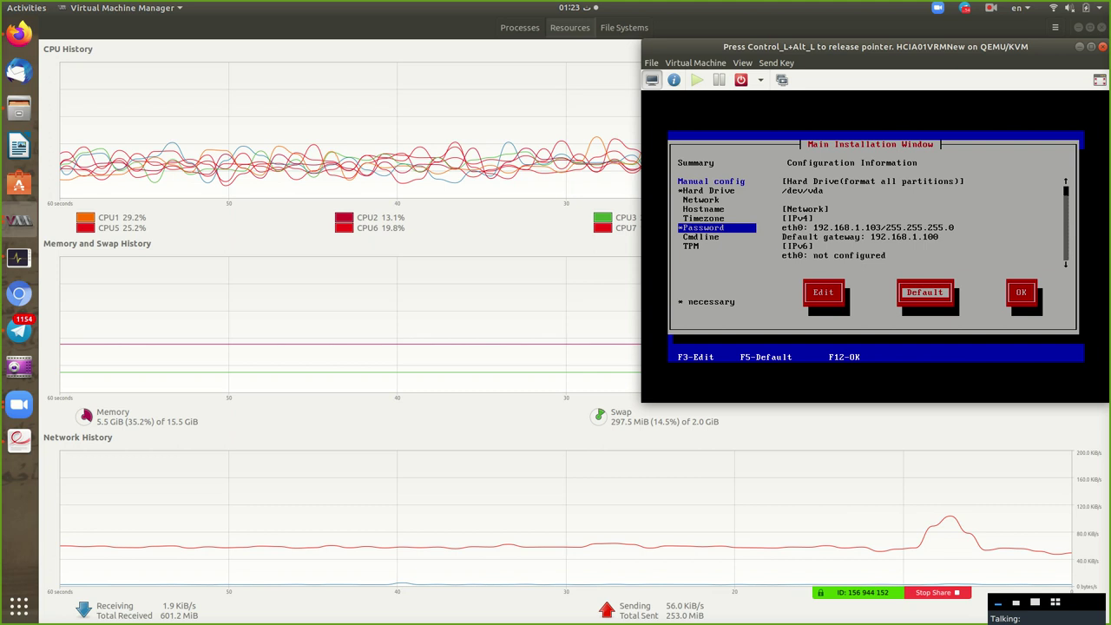
- Confirm the configuration summary and approve formatting all partitions
{"action": "key", "text": "F12"}
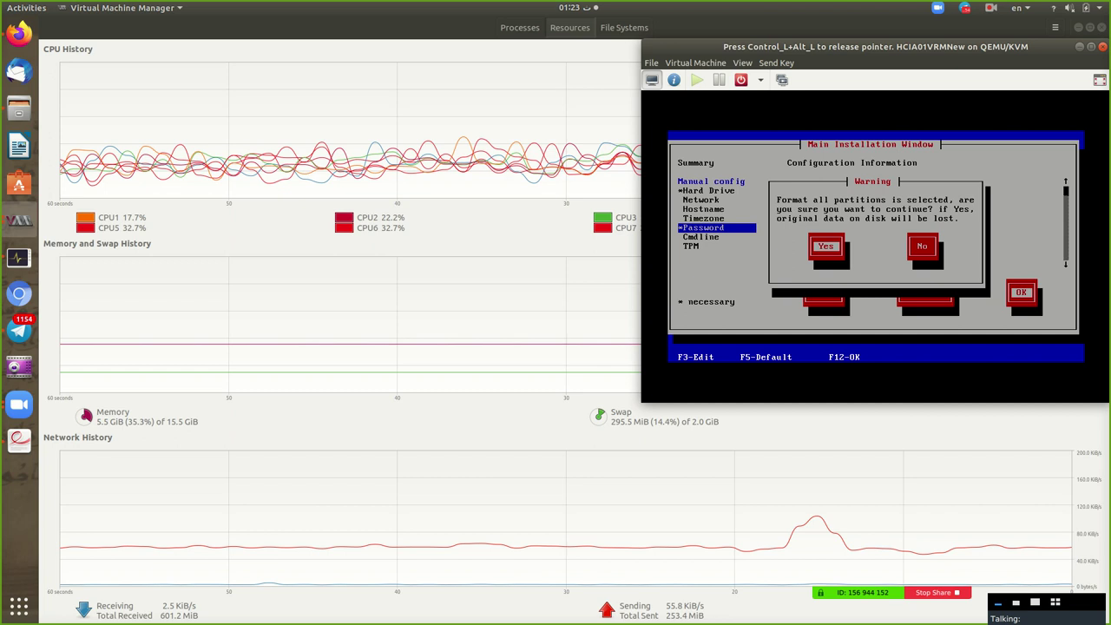
{"action": "key", "text": "Return"}
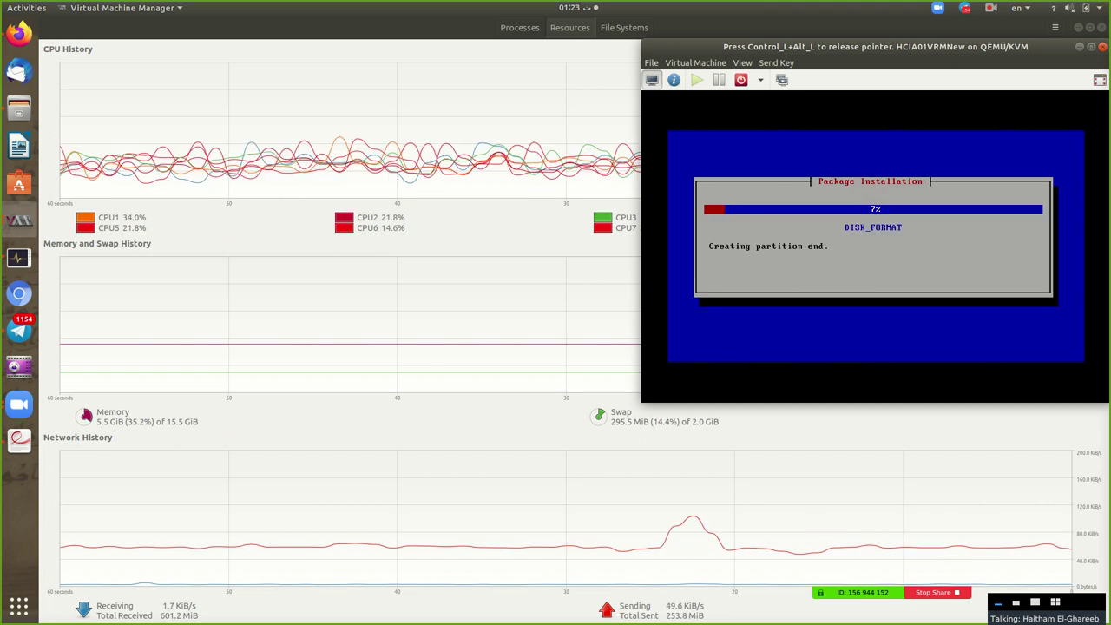
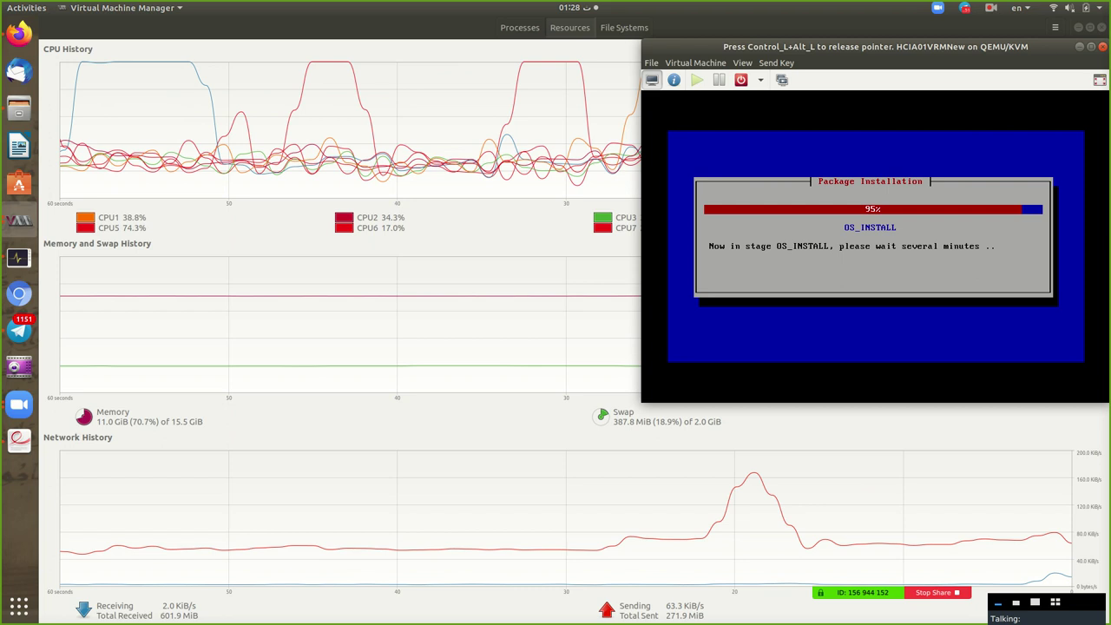
- Release the pointer from the HCIA01VRMNew install console at 95% and show the manager's window previews
{"action": "key", "text": "ctrl+alt"}
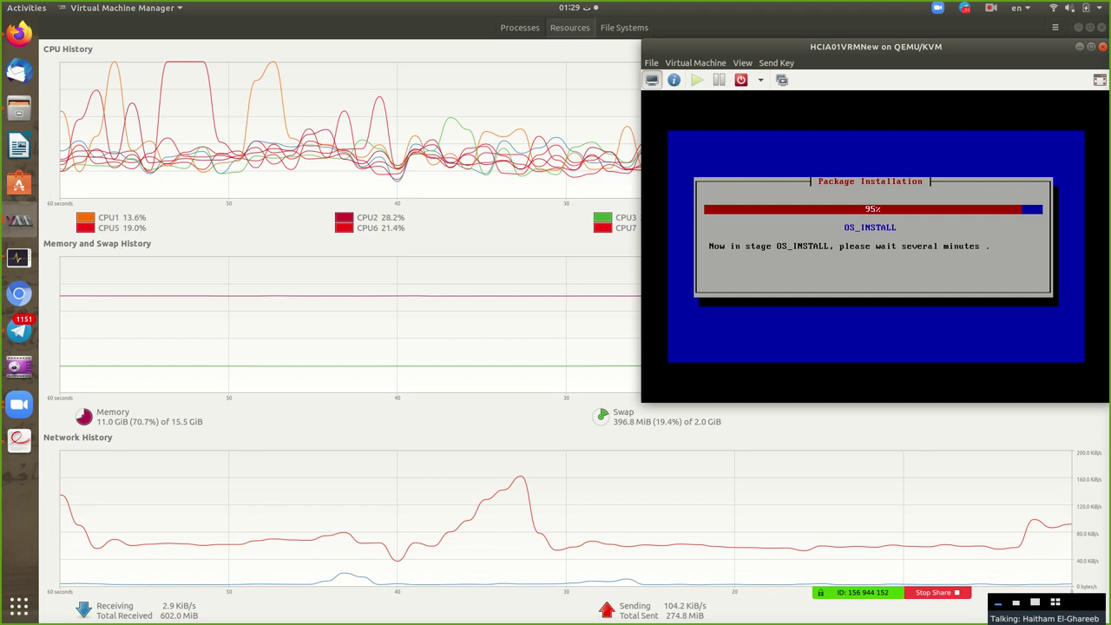
{"action": "left_click", "coordinate": [19, 220]}
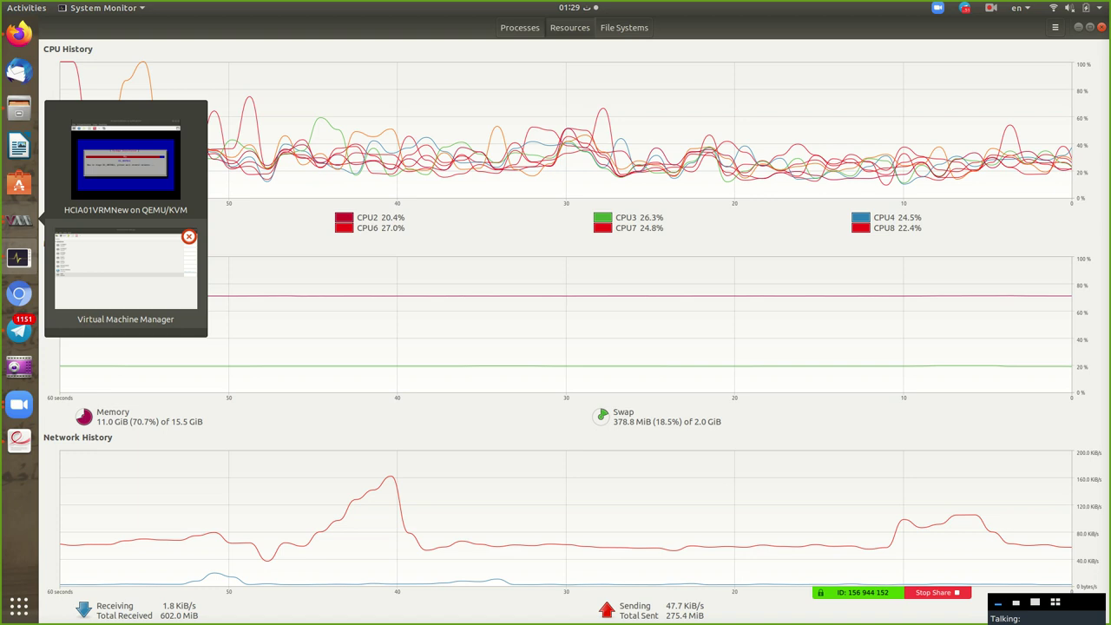
- Bring the guest list forward, select the shut-off CISVRM machine, and switch to the terminal
{"action": "left_click", "coordinate": [126, 271]}
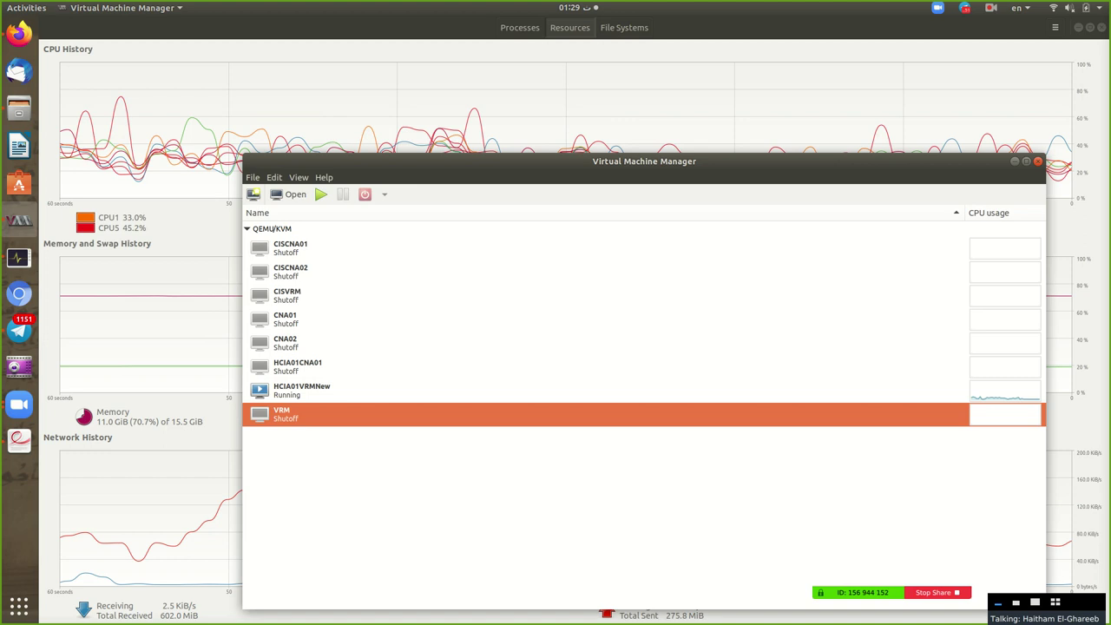
{"action": "key", "text": "Up"}
{"action": "key", "text": "Up"}
{"action": "key", "text": "Up"}
{"action": "key", "text": "Up"}
{"action": "key", "text": "Up"}
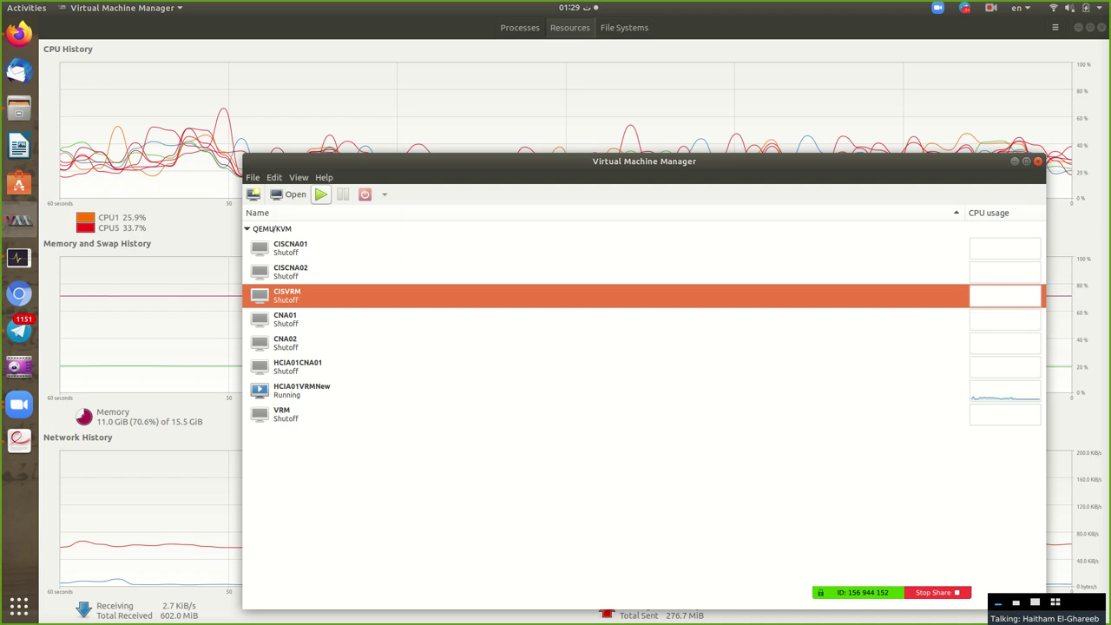
{"action": "key", "text": "alt+Tab"}
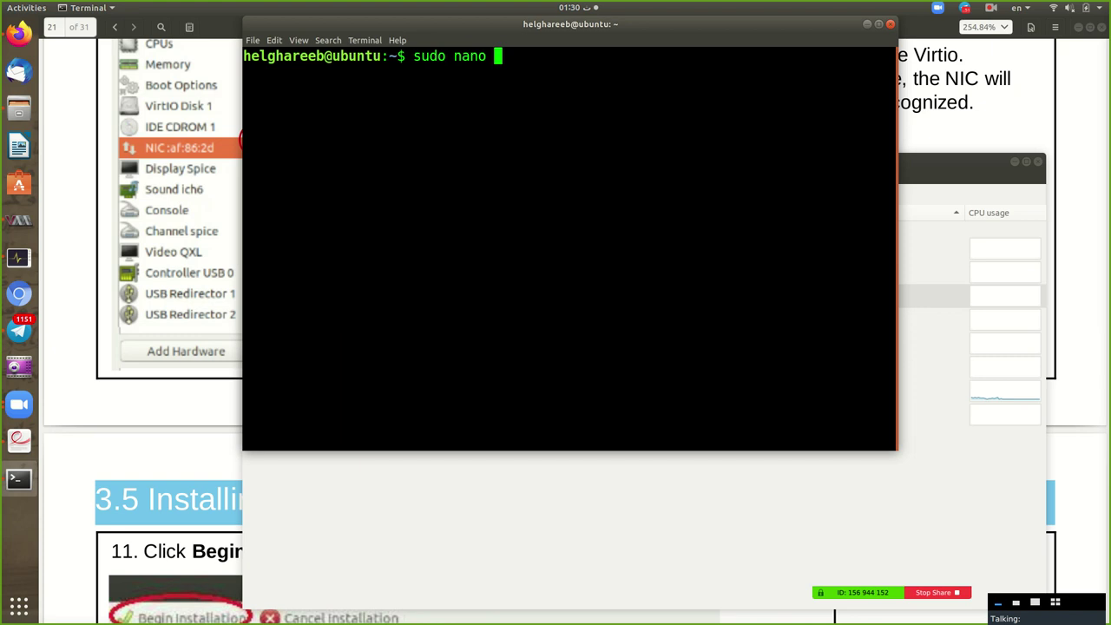
- Open /etc/network/interfaces in nano and remove the # from the br2 bridge lines
{"action": "type", "text": "/etc/network/interfaces"}
{"action": "key", "text": "Return"}
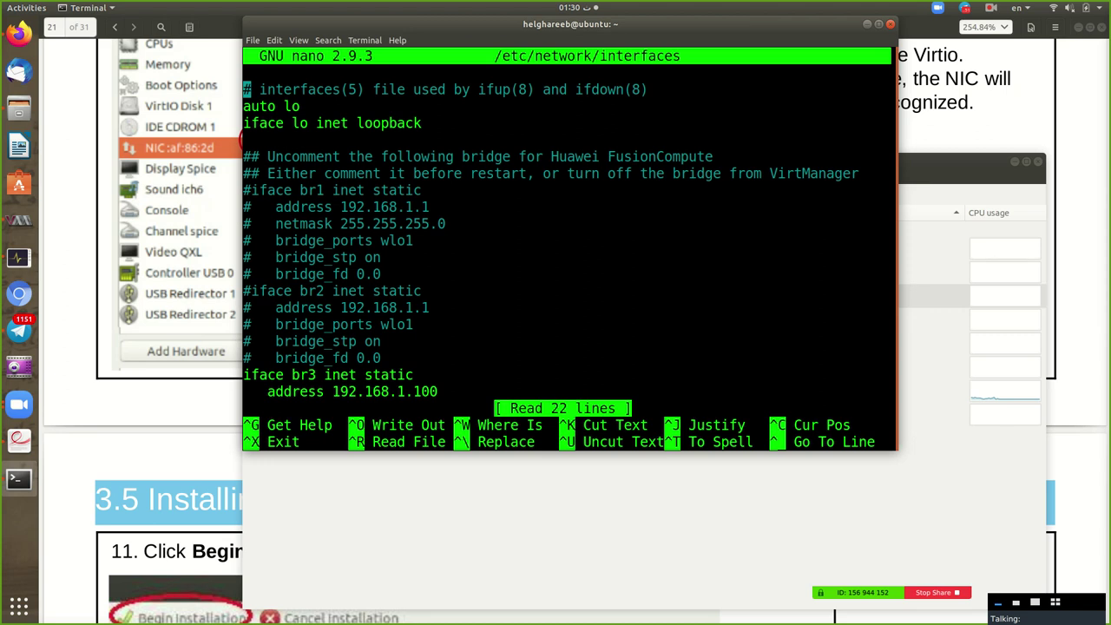
{"action": "key", "text": "Down"}
{"action": "key", "text": "Down"}
{"action": "key", "text": "Down"}
{"action": "key", "text": "Down"}
{"action": "key", "text": "Down"}
{"action": "key", "text": "Down"}
{"action": "key", "text": "Down"}
{"action": "key", "text": "Down"}
{"action": "key", "text": "Down"}
{"action": "key", "text": "Down"}
{"action": "key", "text": "Down"}
{"action": "key", "text": "Down"}
{"action": "key", "text": "Delete"}
{"action": "key", "text": "Down"}
{"action": "key", "text": "Delete"}
{"action": "key", "text": "Down"}
{"action": "key", "text": "Delete"}
{"action": "key", "text": "Down"}
{"action": "key", "text": "Delete"}
{"action": "key", "text": "Down"}
{"action": "key", "text": "Delete"}
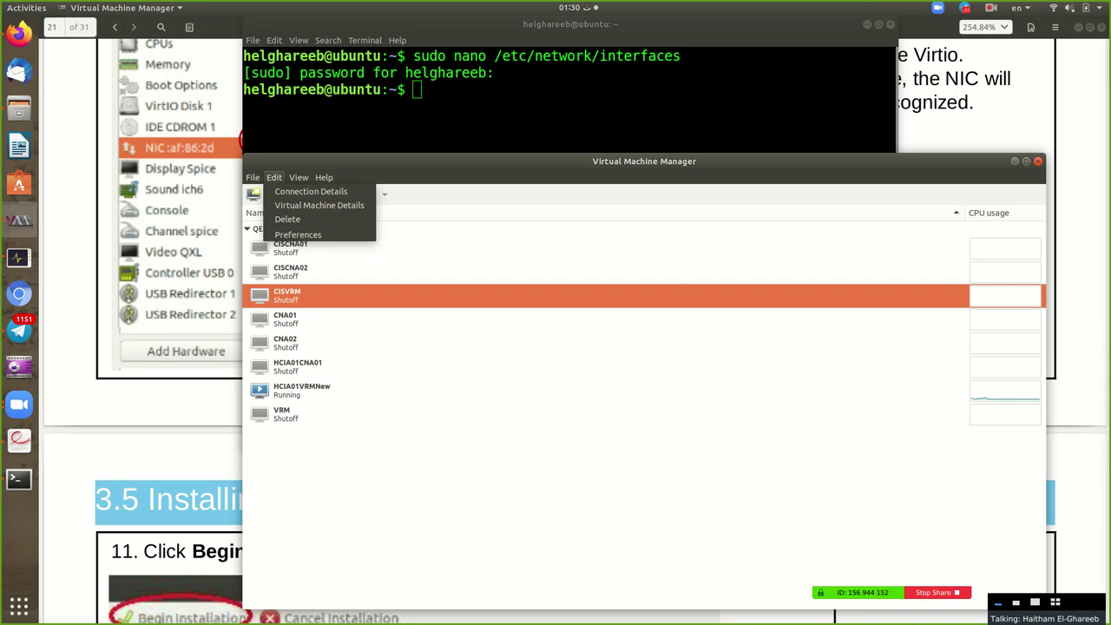
- Confirm bridge br3 is active under Network Interfaces, then reopen /etc/network/interfaces in nano
{"action": "left_click", "coordinate": [311, 191]}
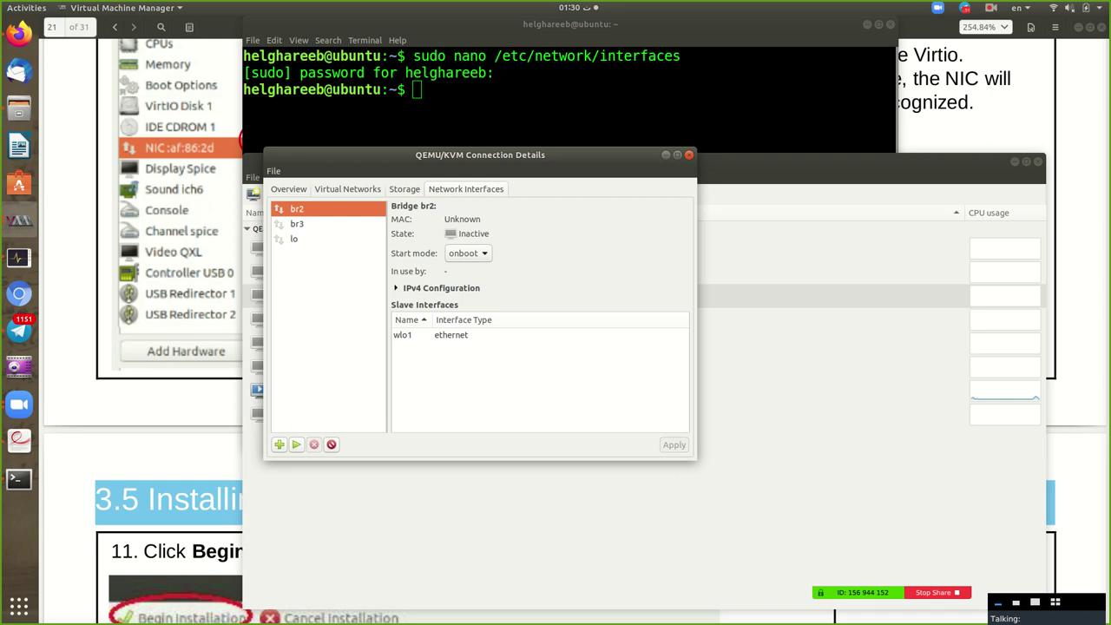
{"action": "left_click", "coordinate": [297, 223]}
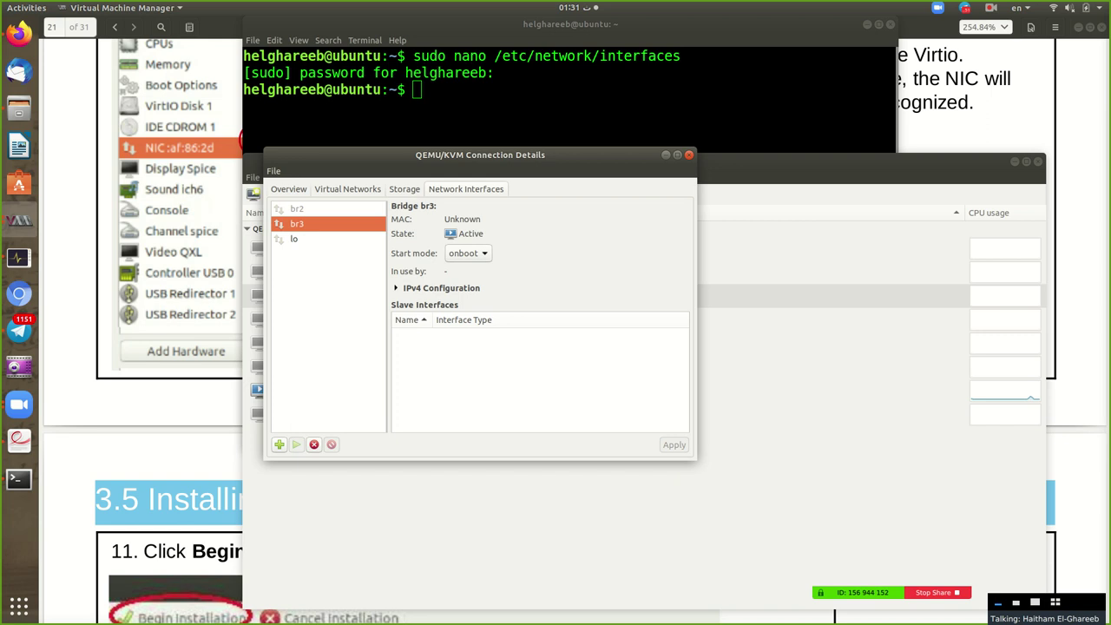
{"action": "key", "text": "alt+Tab"}
{"action": "key", "text": "Up"}
{"action": "key", "text": "Return"}
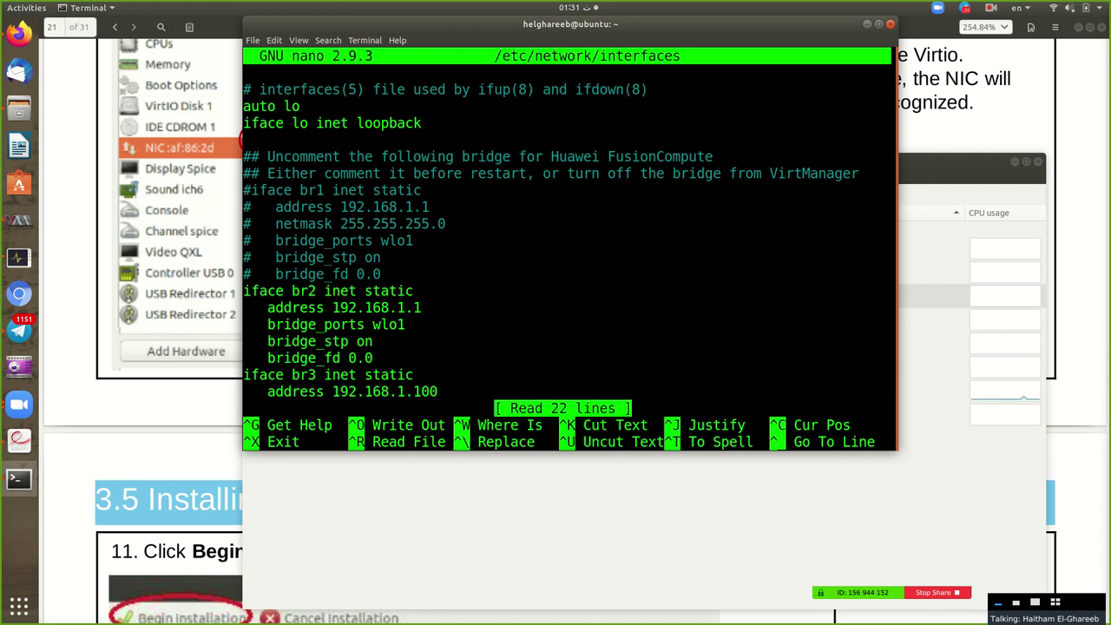
- Prefix the br2 bridge lines with # again and return to Virtual Machine Manager
{"action": "type", "text": "#"}
{"action": "key", "text": "Left"}
{"action": "key", "text": "Down"}
{"action": "type", "text": "#"}
{"action": "key", "text": "Left"}
{"action": "key", "text": "Down"}
{"action": "type", "text": "#"}
{"action": "key", "text": "Left"}
{"action": "key", "text": "Down"}
{"action": "type", "text": "#"}
{"action": "key", "text": "Left"}
{"action": "key", "text": "Down"}
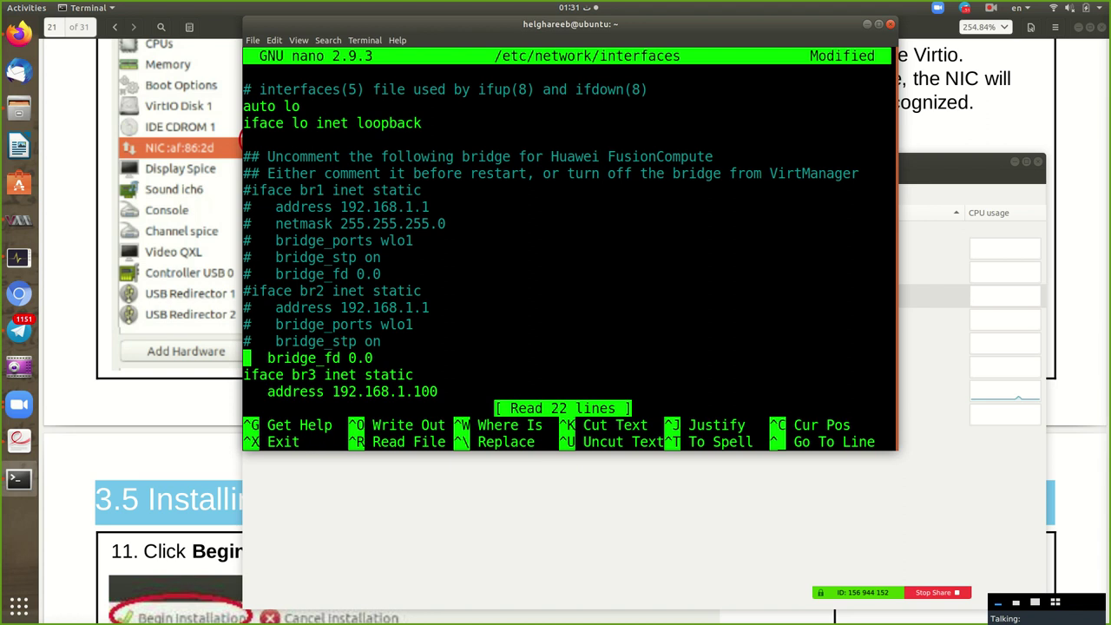
{"action": "key", "text": "super+h"}
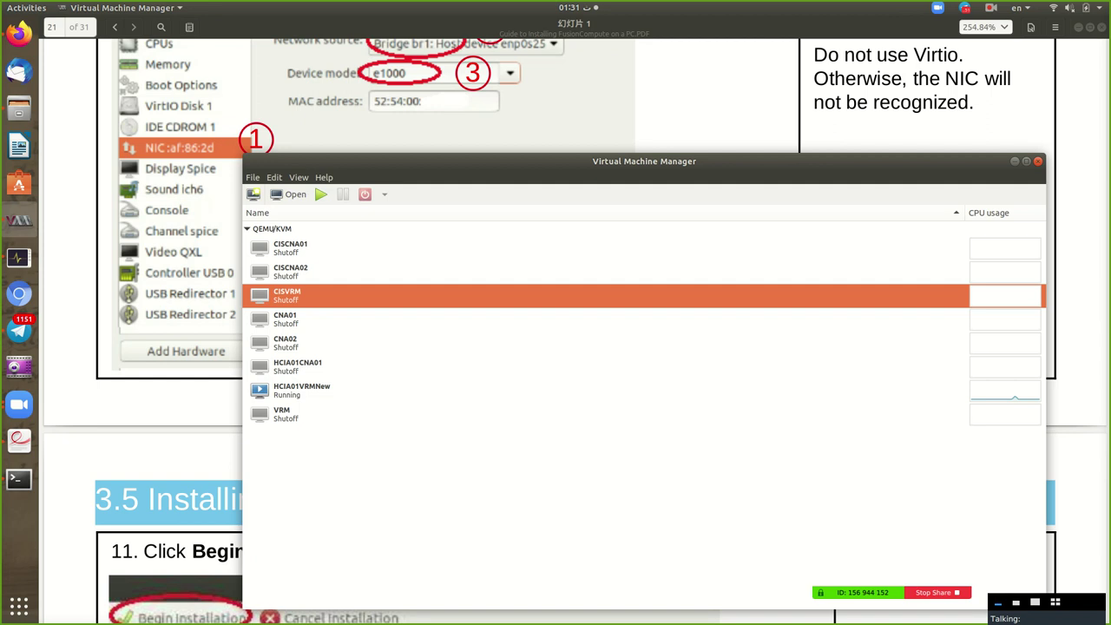
- Set CISVRM's network card source to bridge br3 and close its details window
{"action": "key", "text": "Return"}
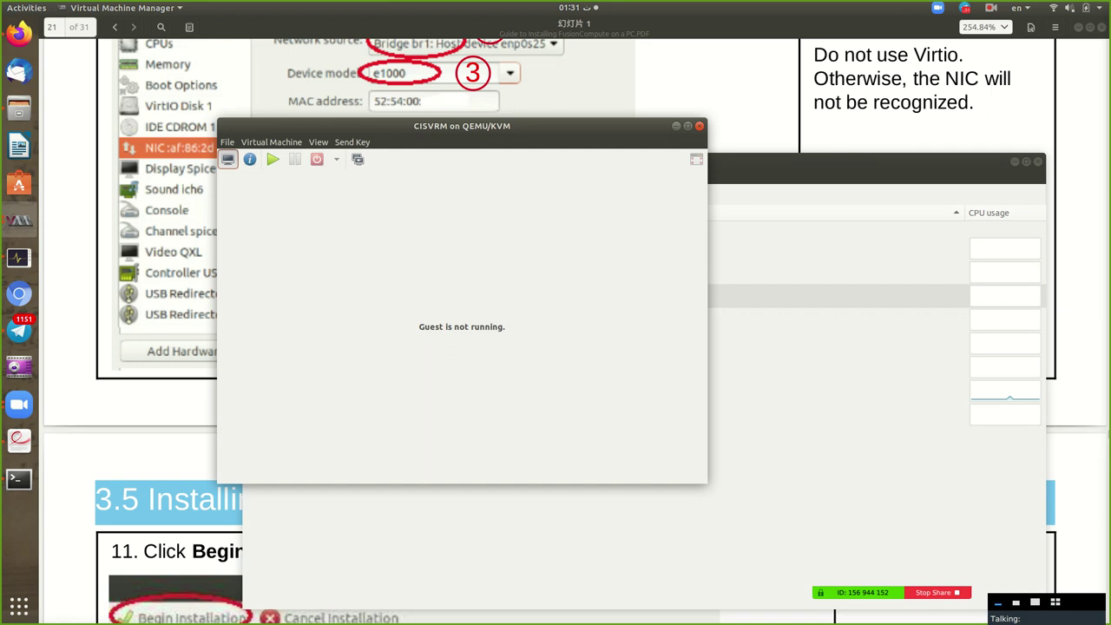
{"action": "left_click", "coordinate": [249, 159]}
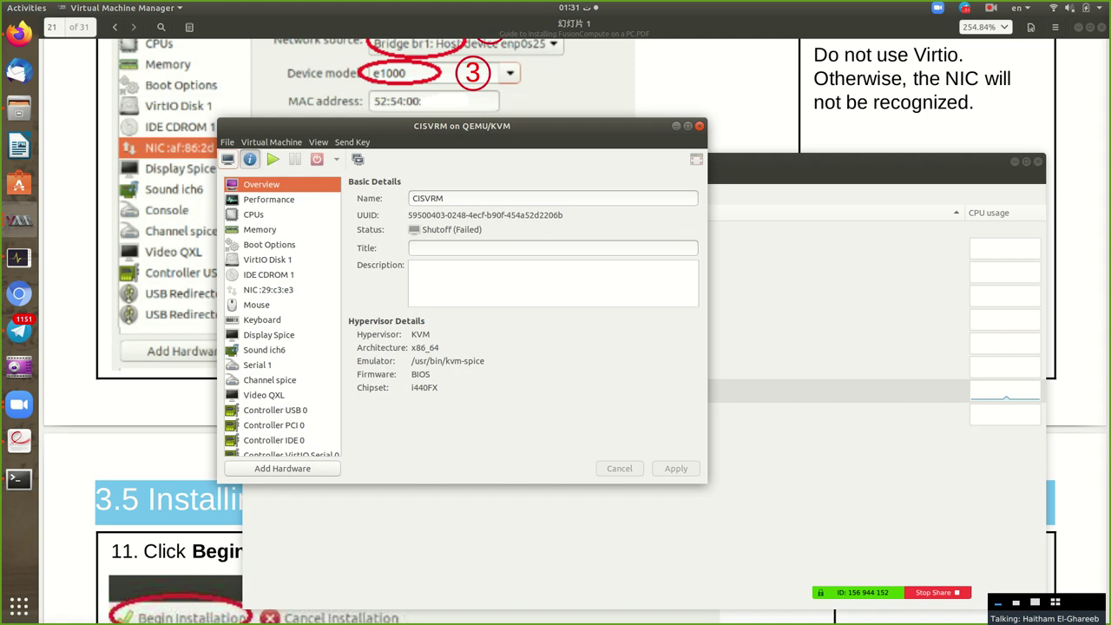
{"action": "left_click", "coordinate": [268, 289]}
{"action": "left_click", "coordinate": [486, 198]}
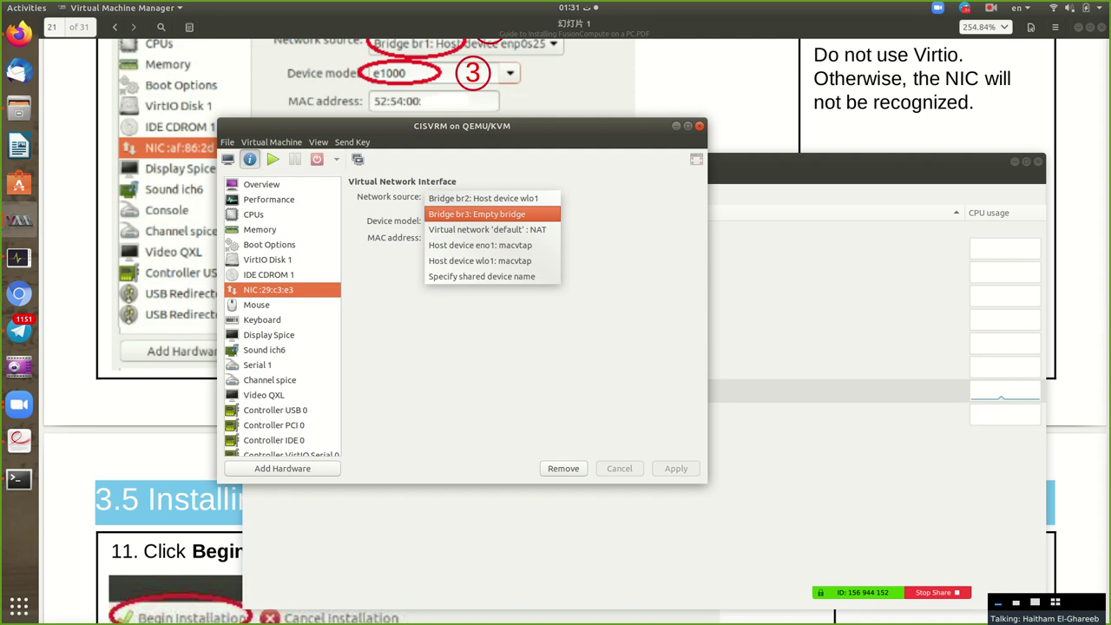
{"action": "key", "text": "Return"}
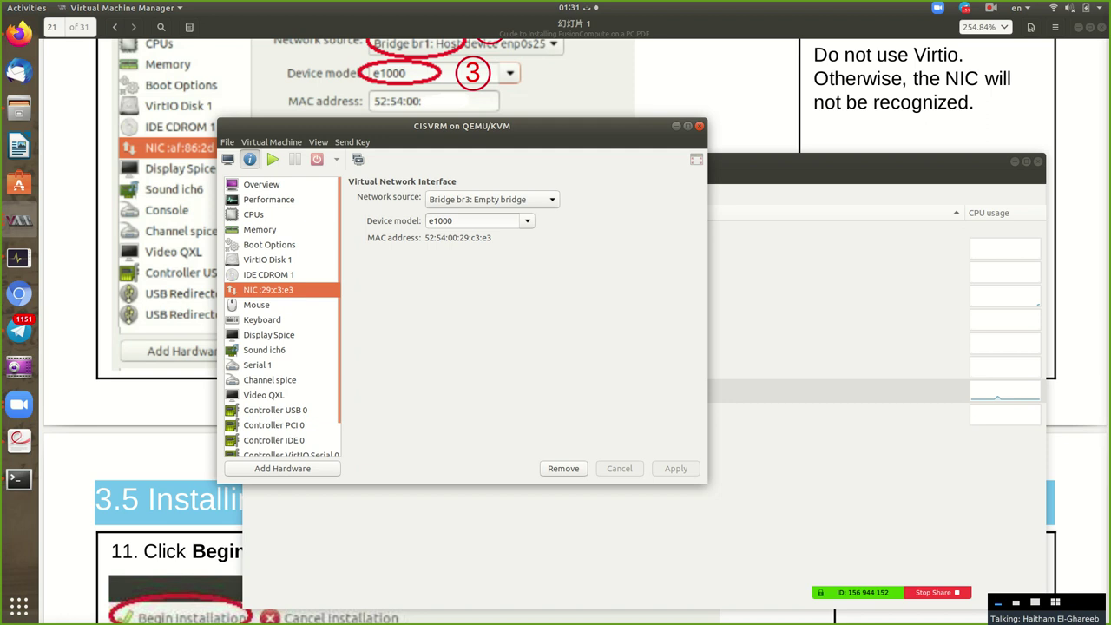
{"action": "key", "text": "ctrl+w"}
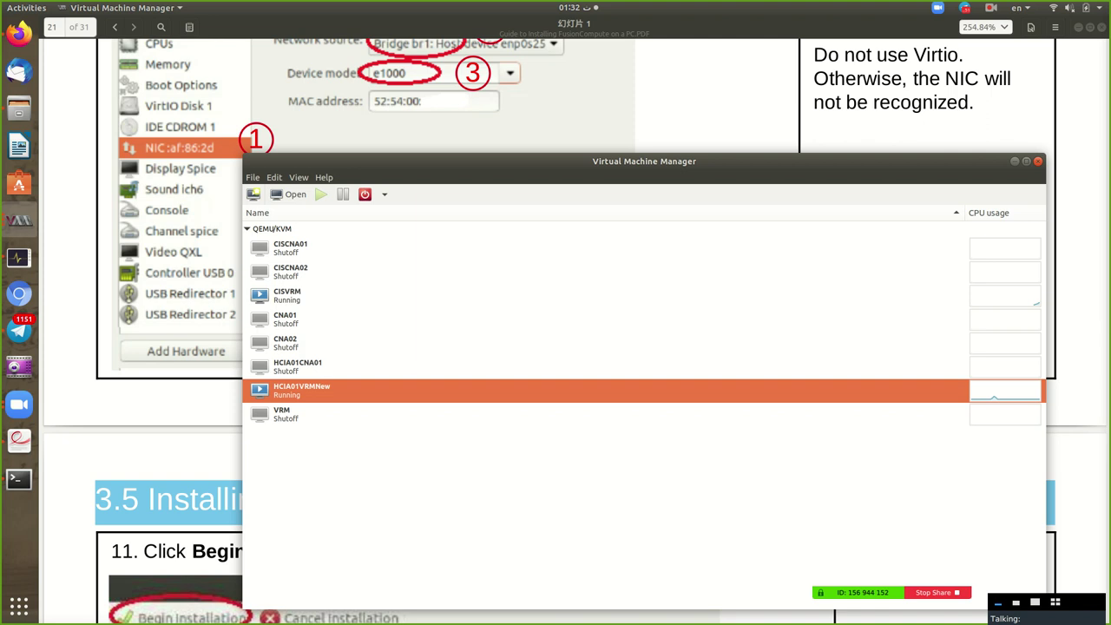
- Bring up the CISVRM on QEMU/KVM console and let it boot to the login prompt
{"action": "key", "text": "super+h"}
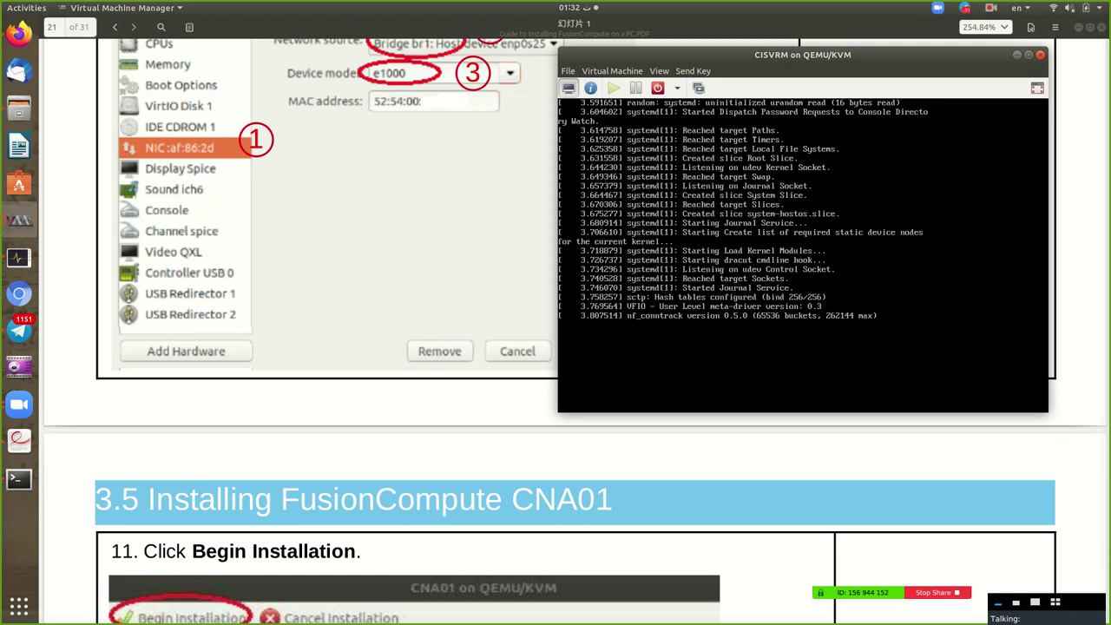
{"action": "left_click", "coordinate": [18, 219]}
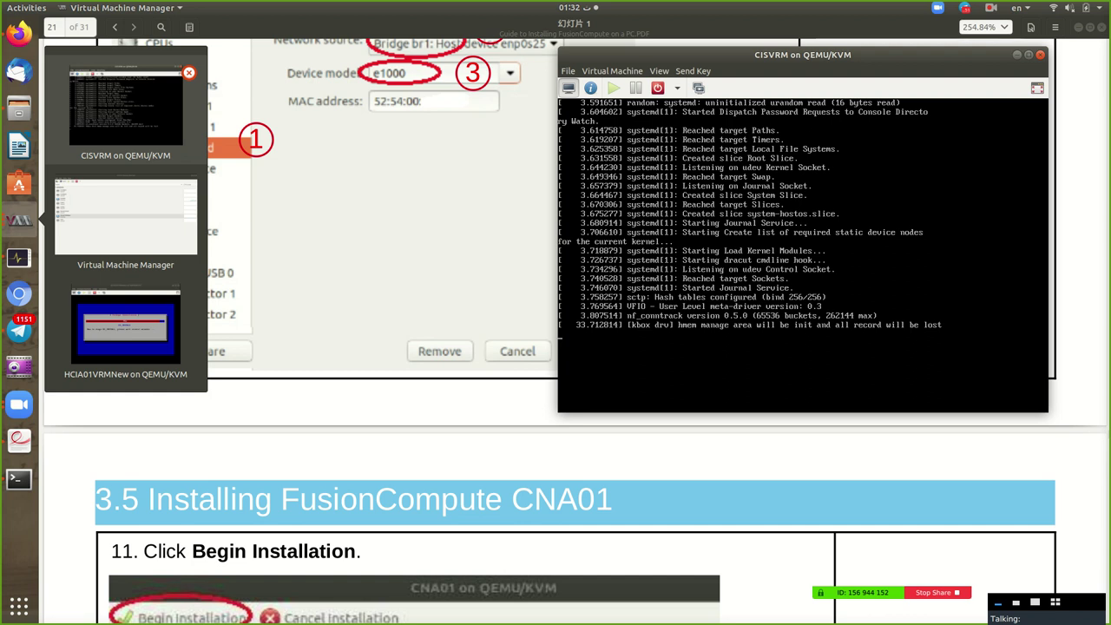
{"action": "left_click", "coordinate": [125, 217]}
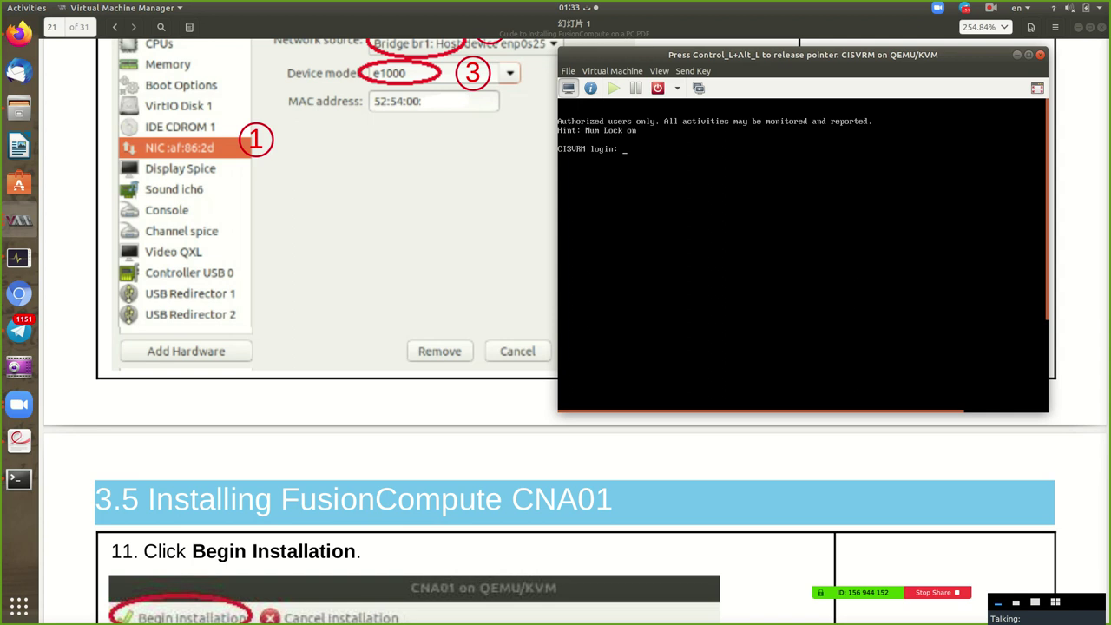
- Log in to CISVRM as root and run ifconfig, showing eth0 at 192.168.1.201
{"action": "type", "text": "root"}
{"action": "key", "text": "Return"}
{"action": "key", "text": "Return"}
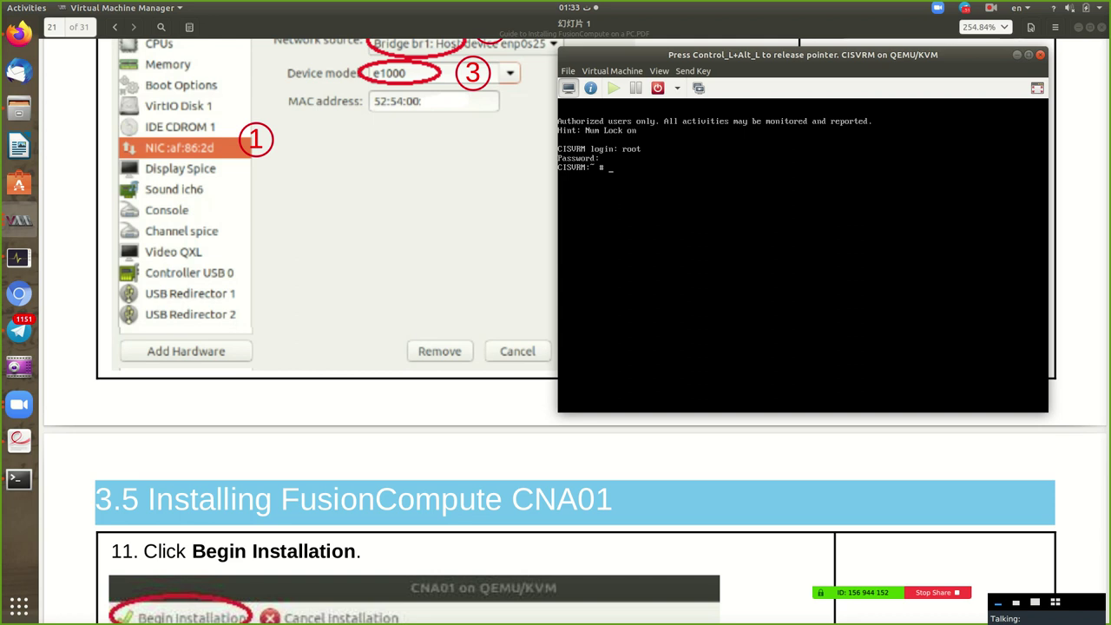
{"action": "type", "text": "ifconfig"}
{"action": "key", "text": "Return"}
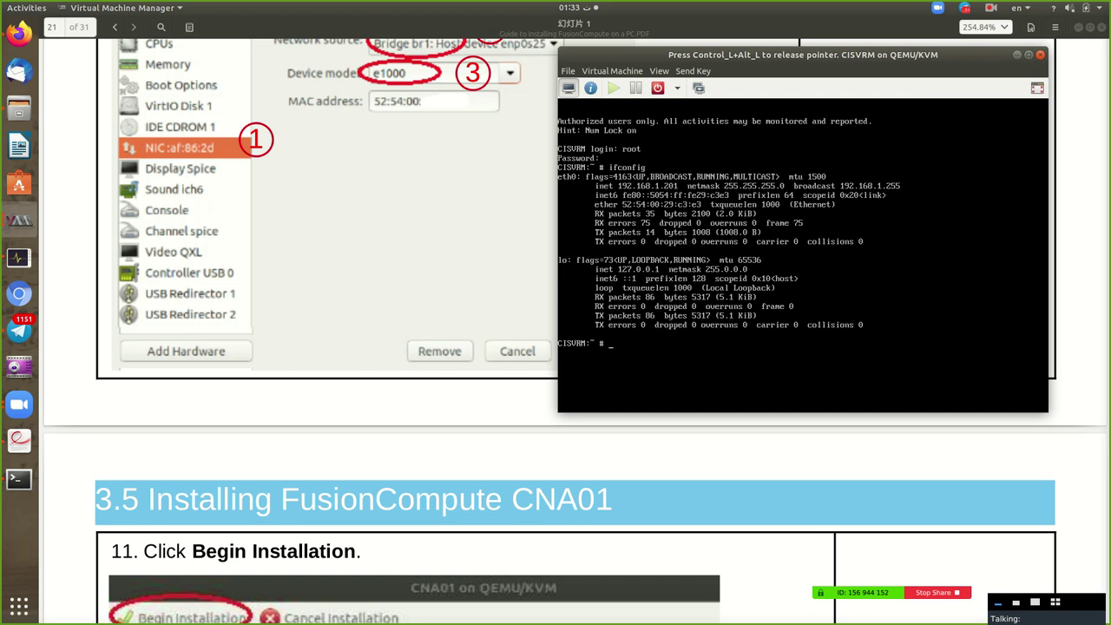
{"action": "key", "text": "ctrl+alt"}
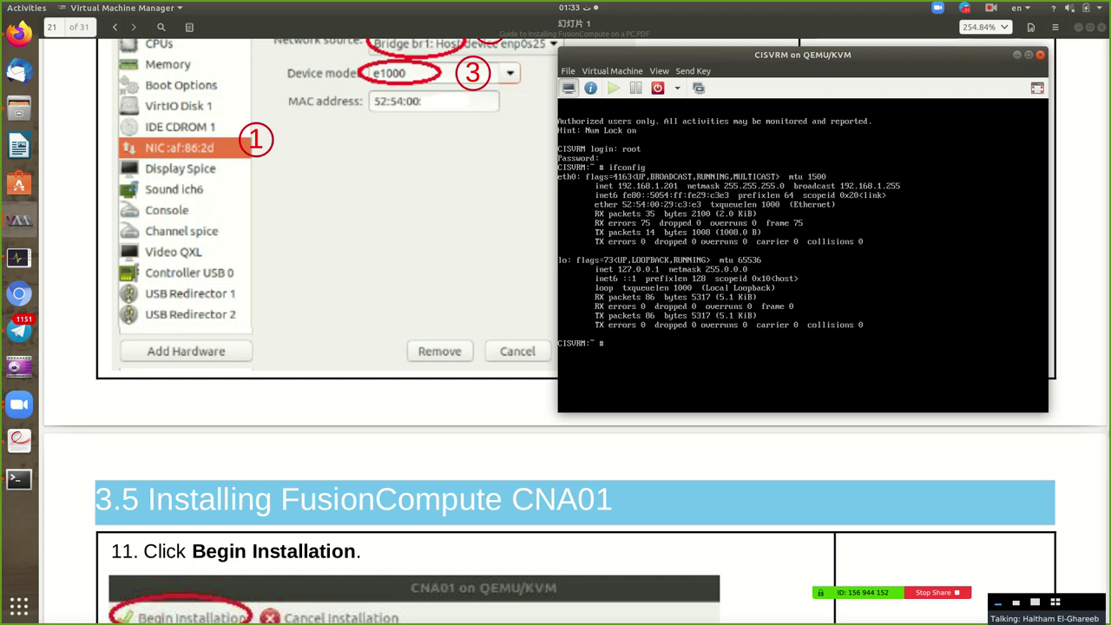